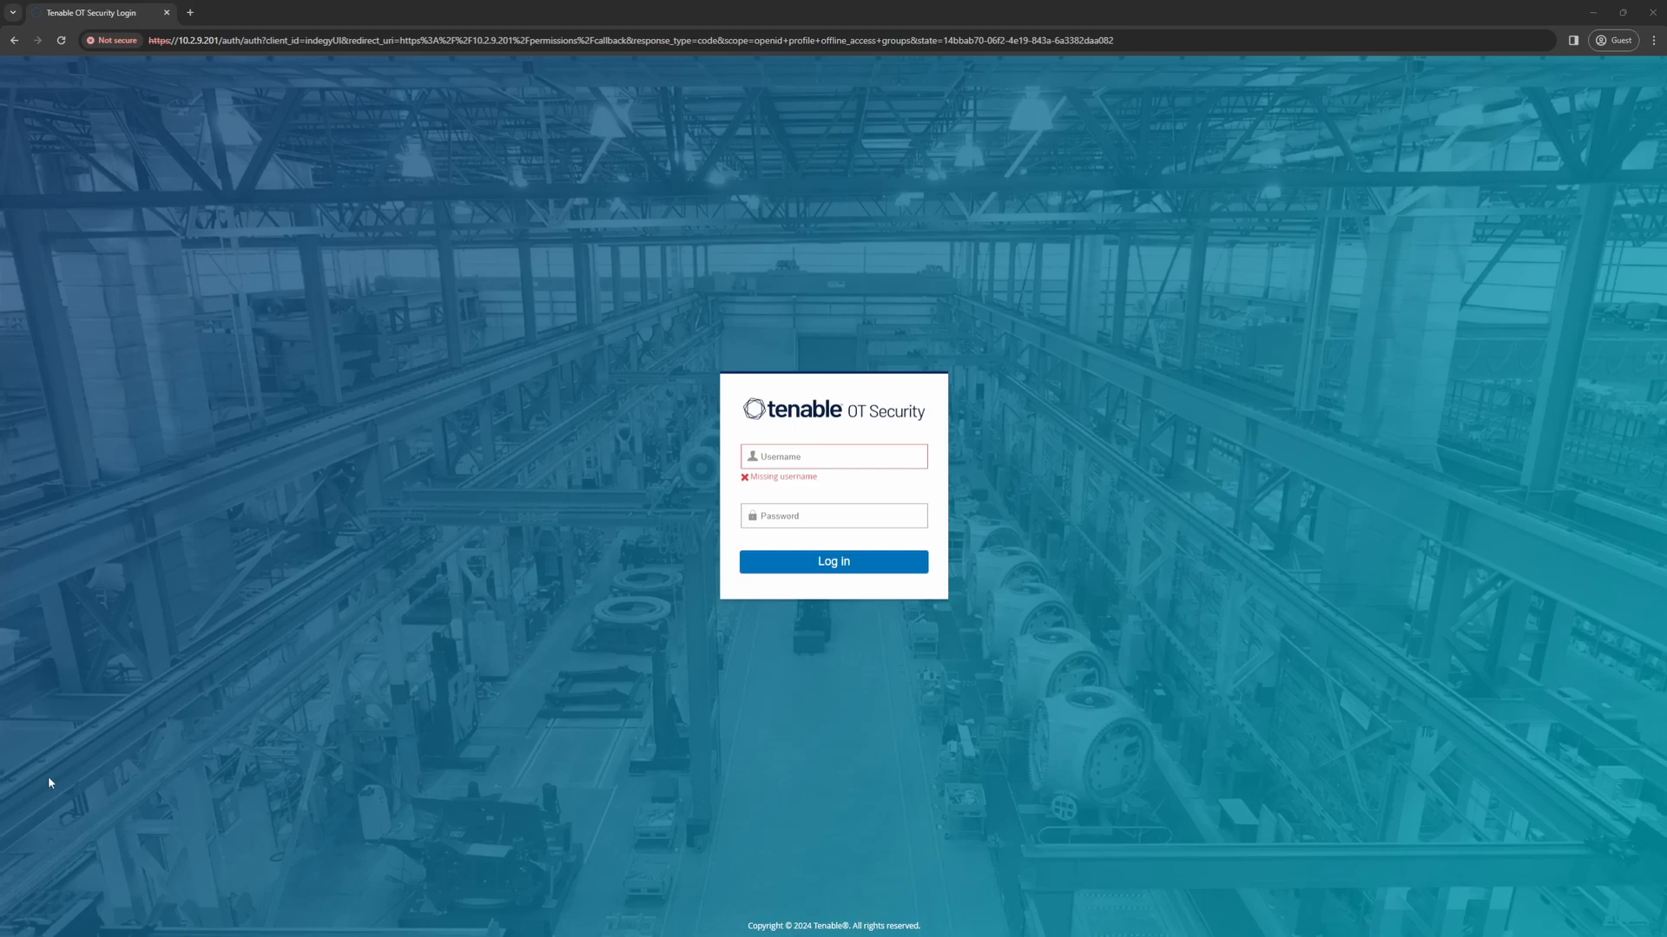
Step: Log in to the OT Security console with the username otadmin and the account password
left_click(778, 460)
type("otadmin")
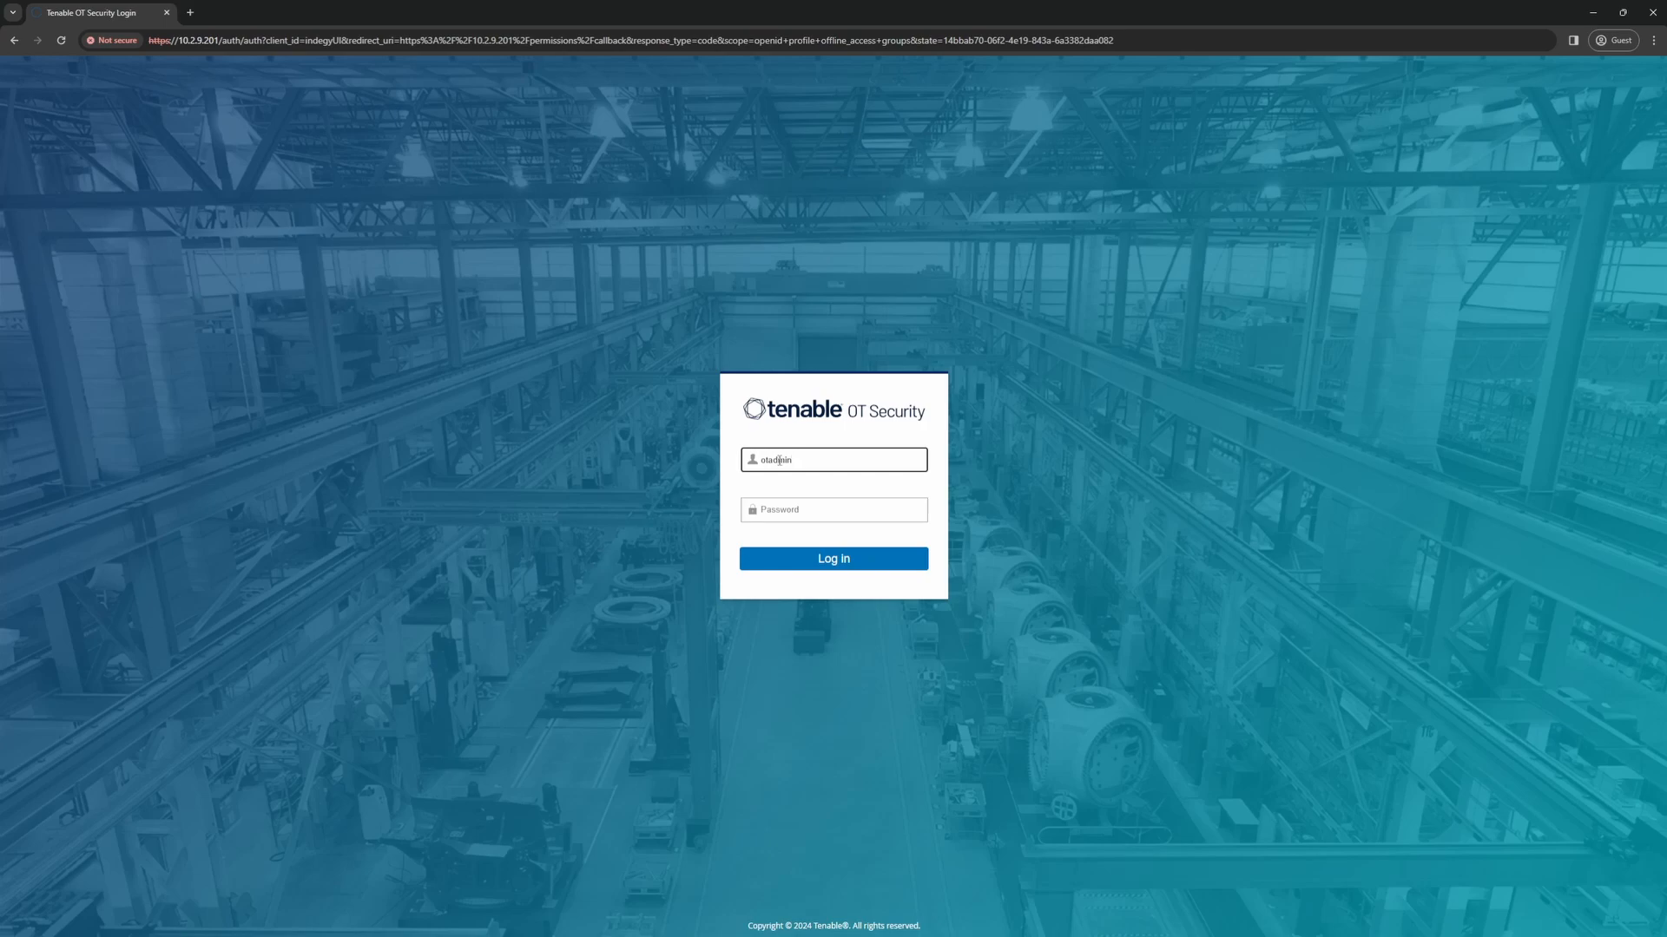
key("Tab")
type("********")
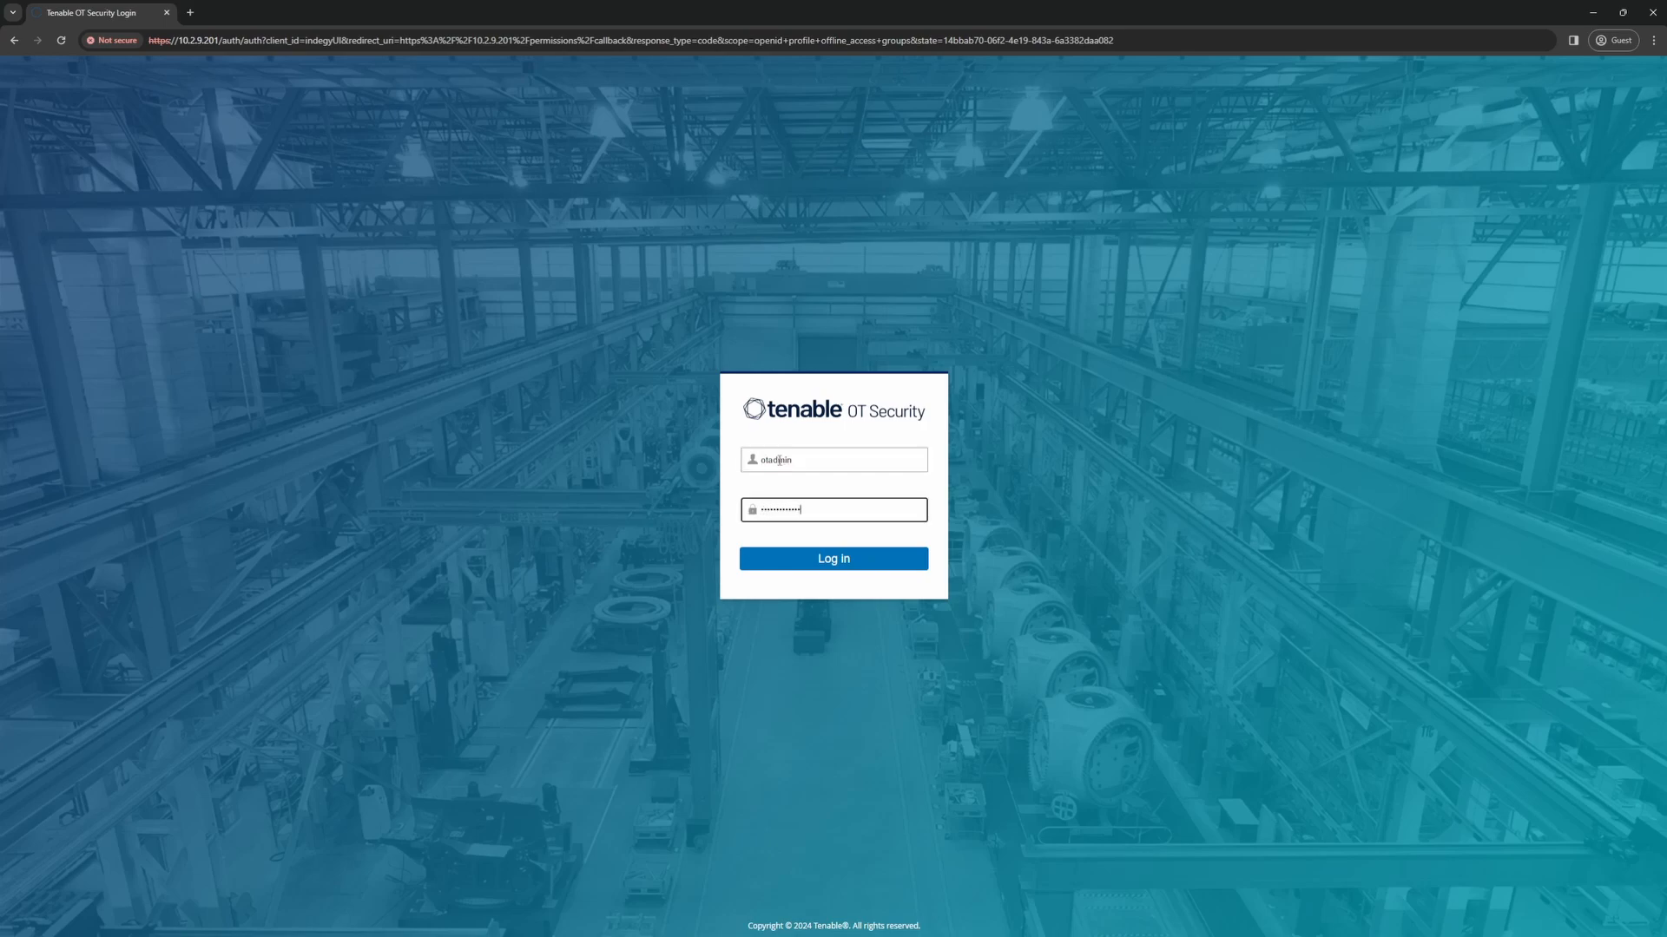
type("*****")
key("Return")
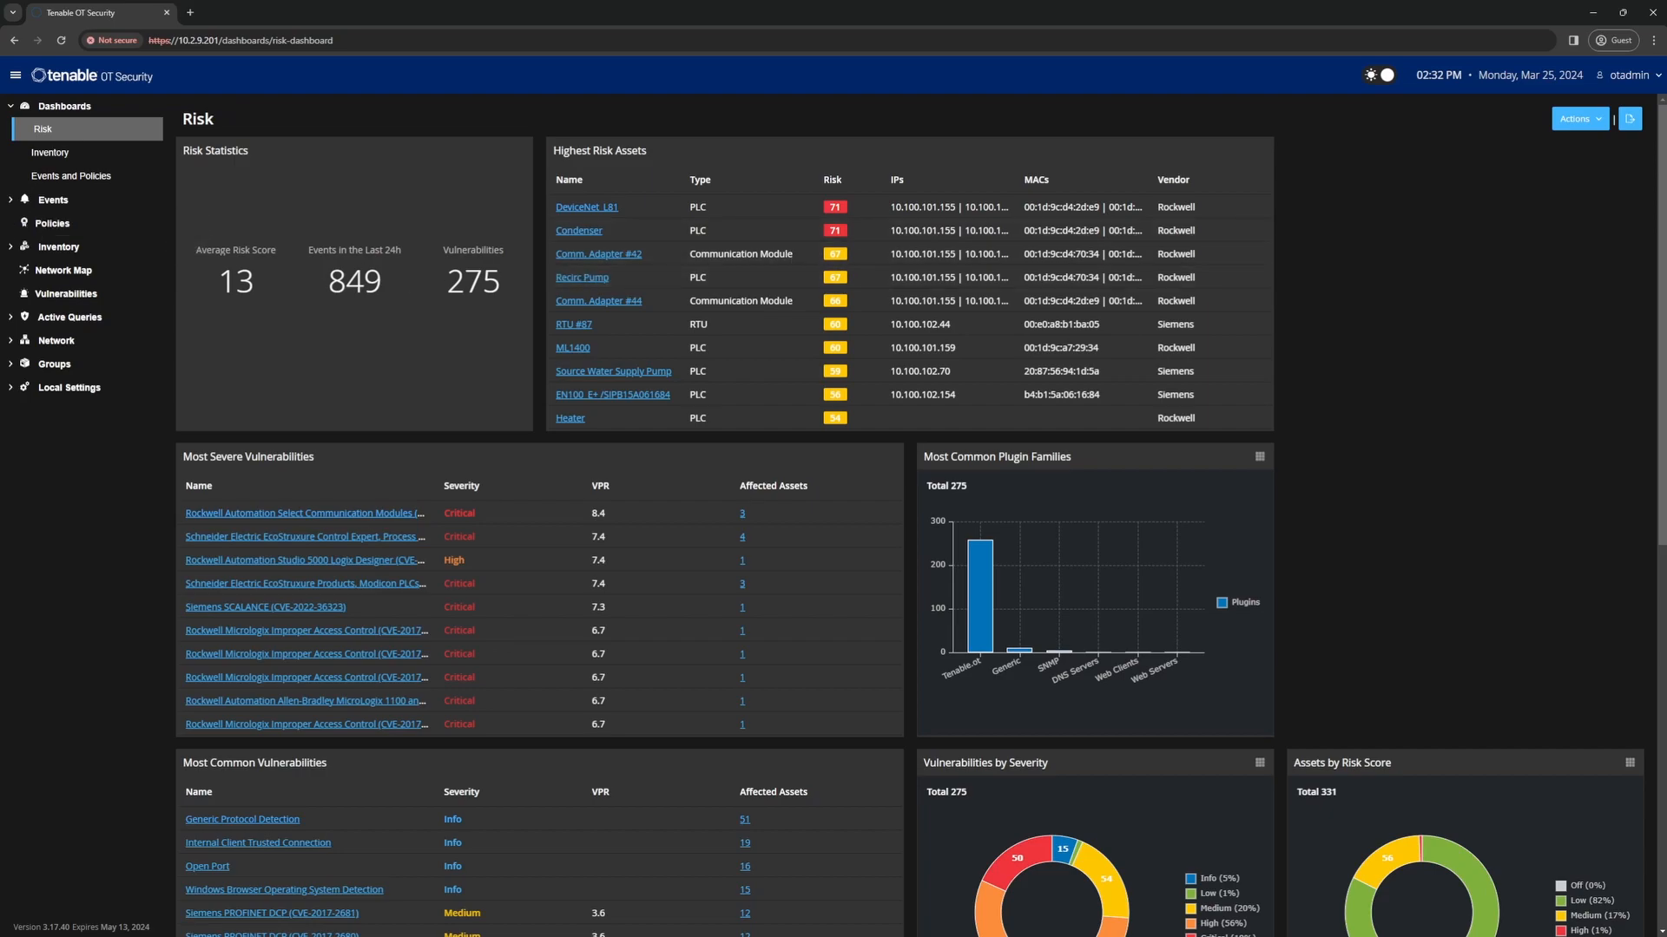
Step: Show the full list of policies without the search filter and collapse all five policy categories, from Controller Activities to SCADA Events
left_click(52, 226)
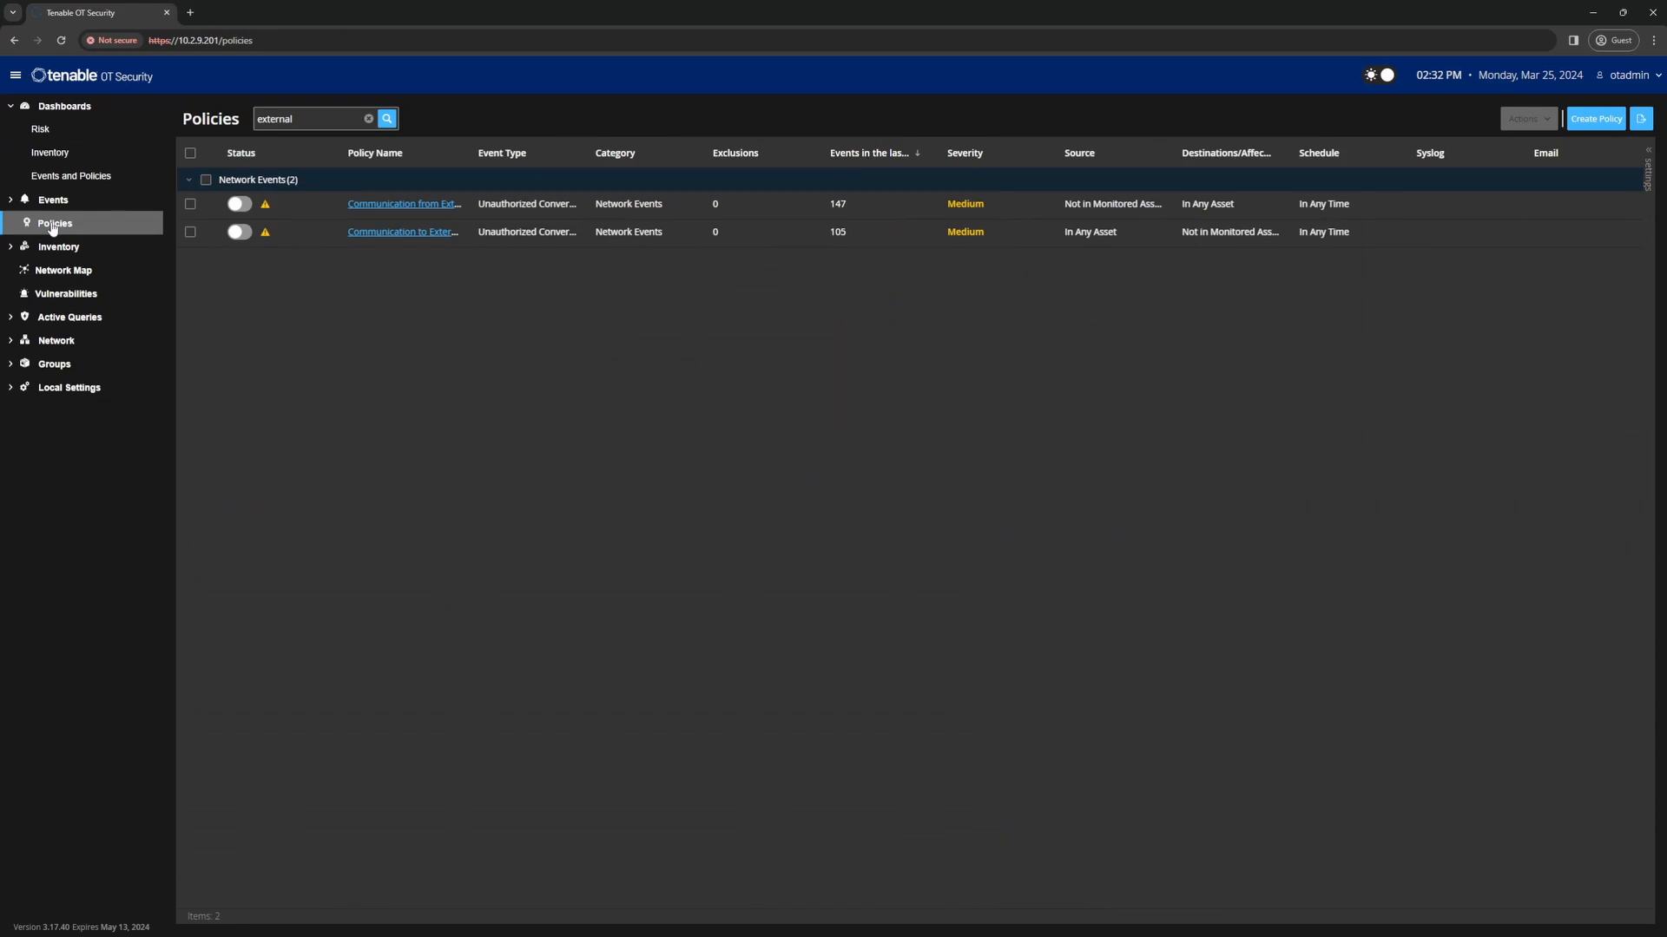
left_click(368, 119)
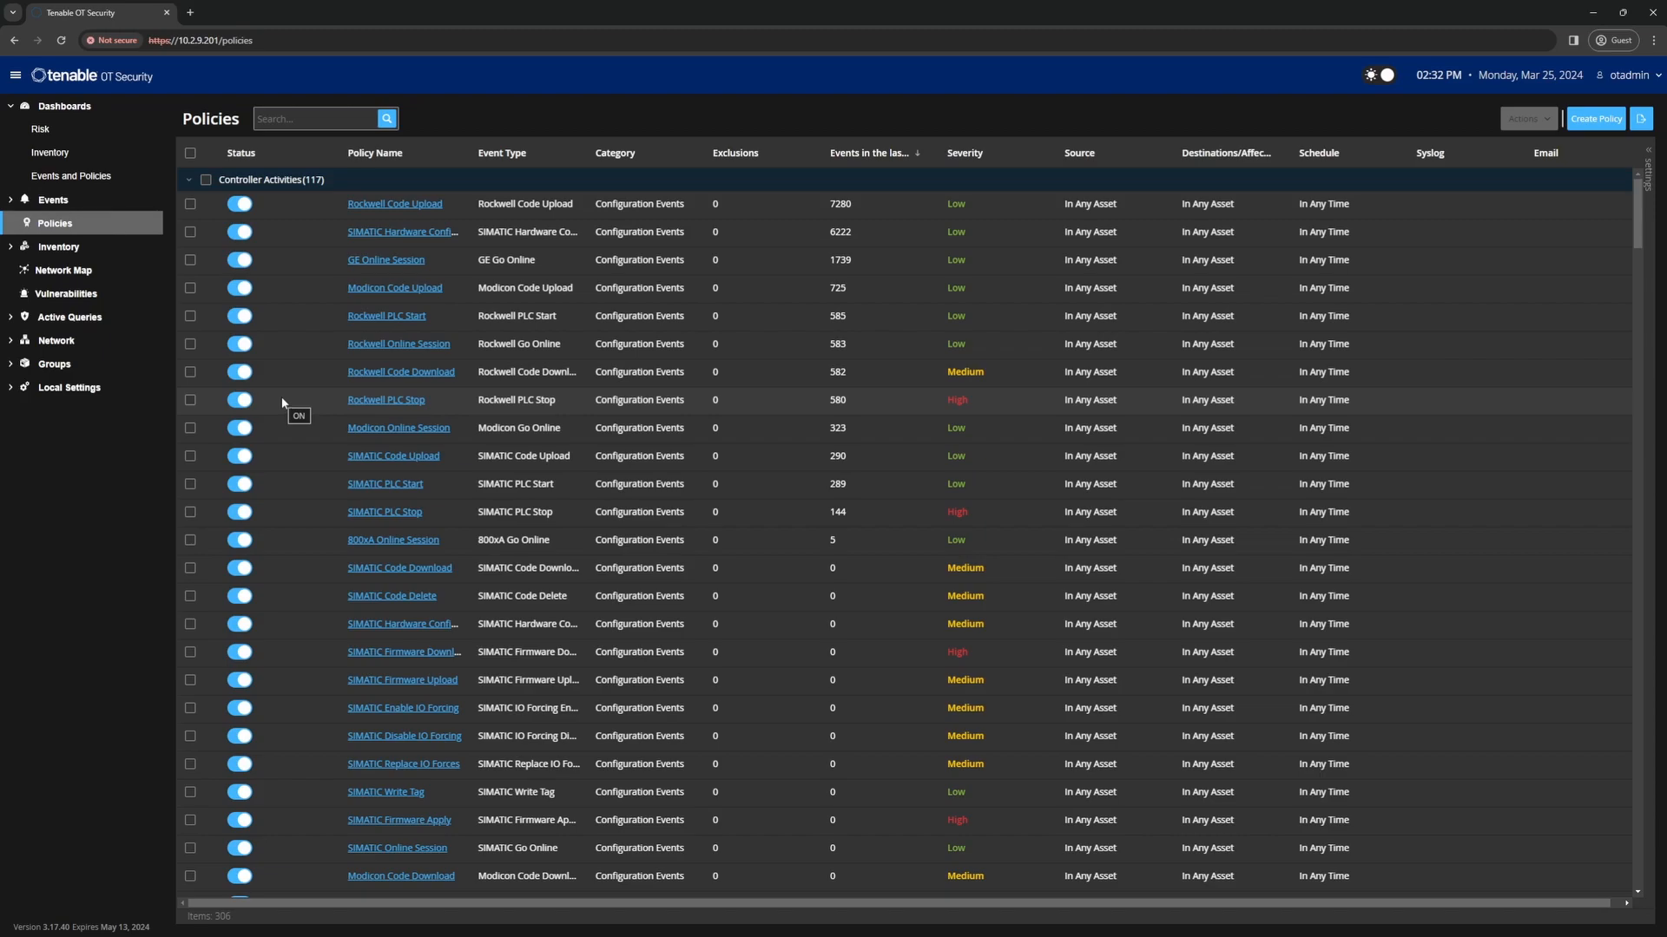
left_click(189, 181)
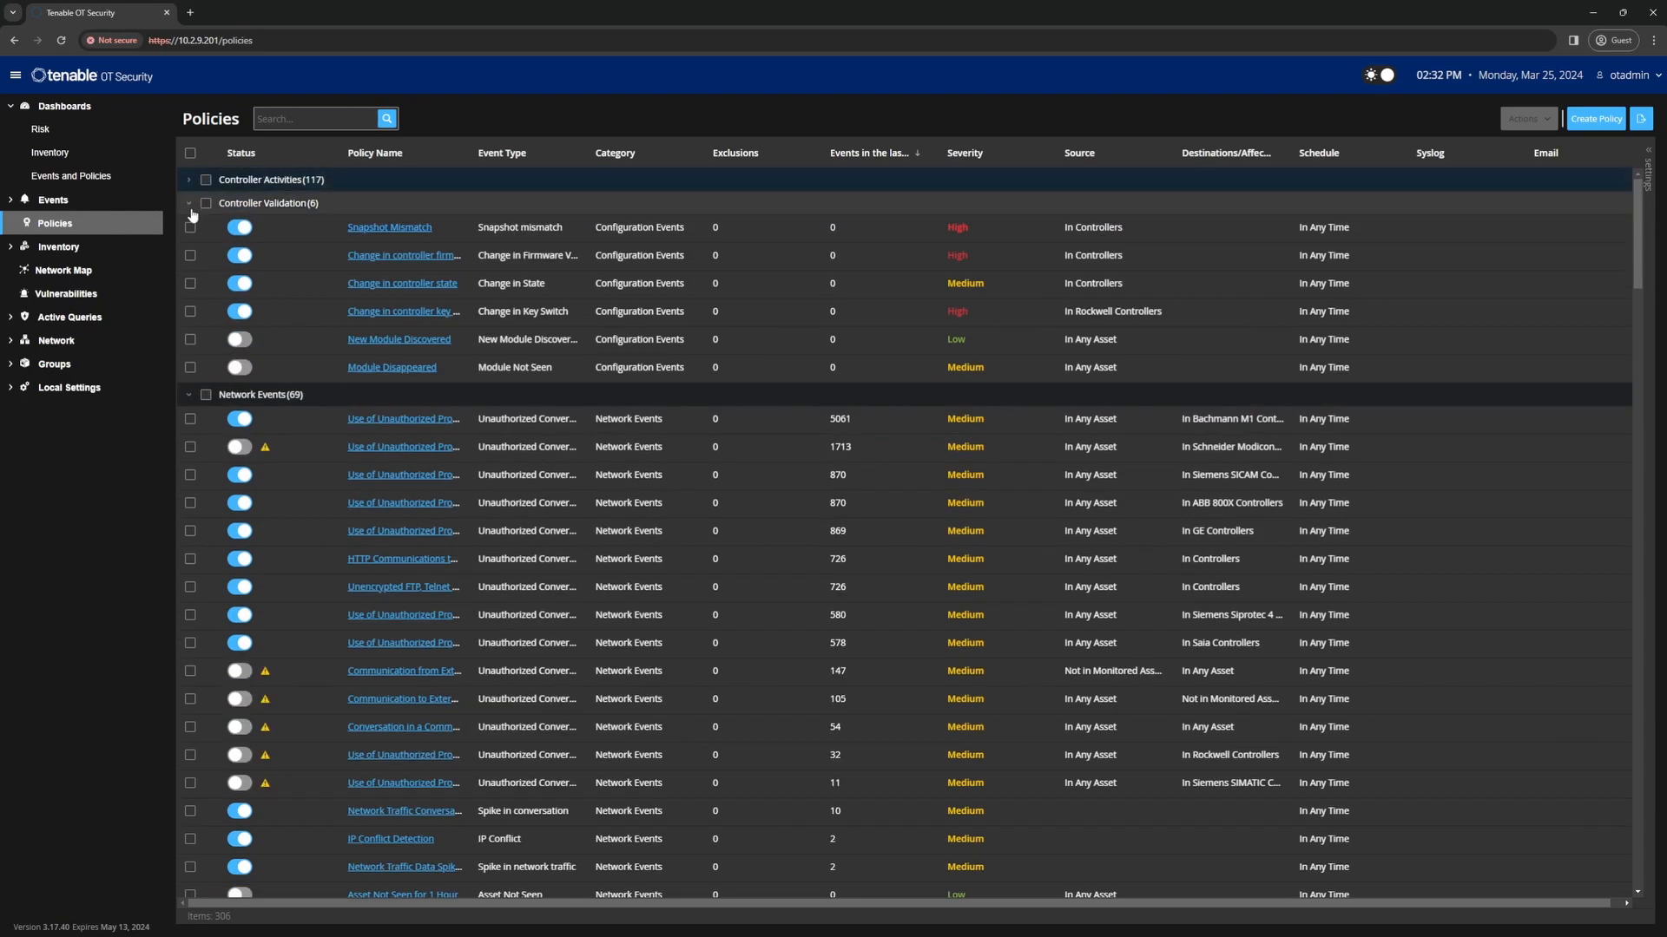
left_click(189, 205)
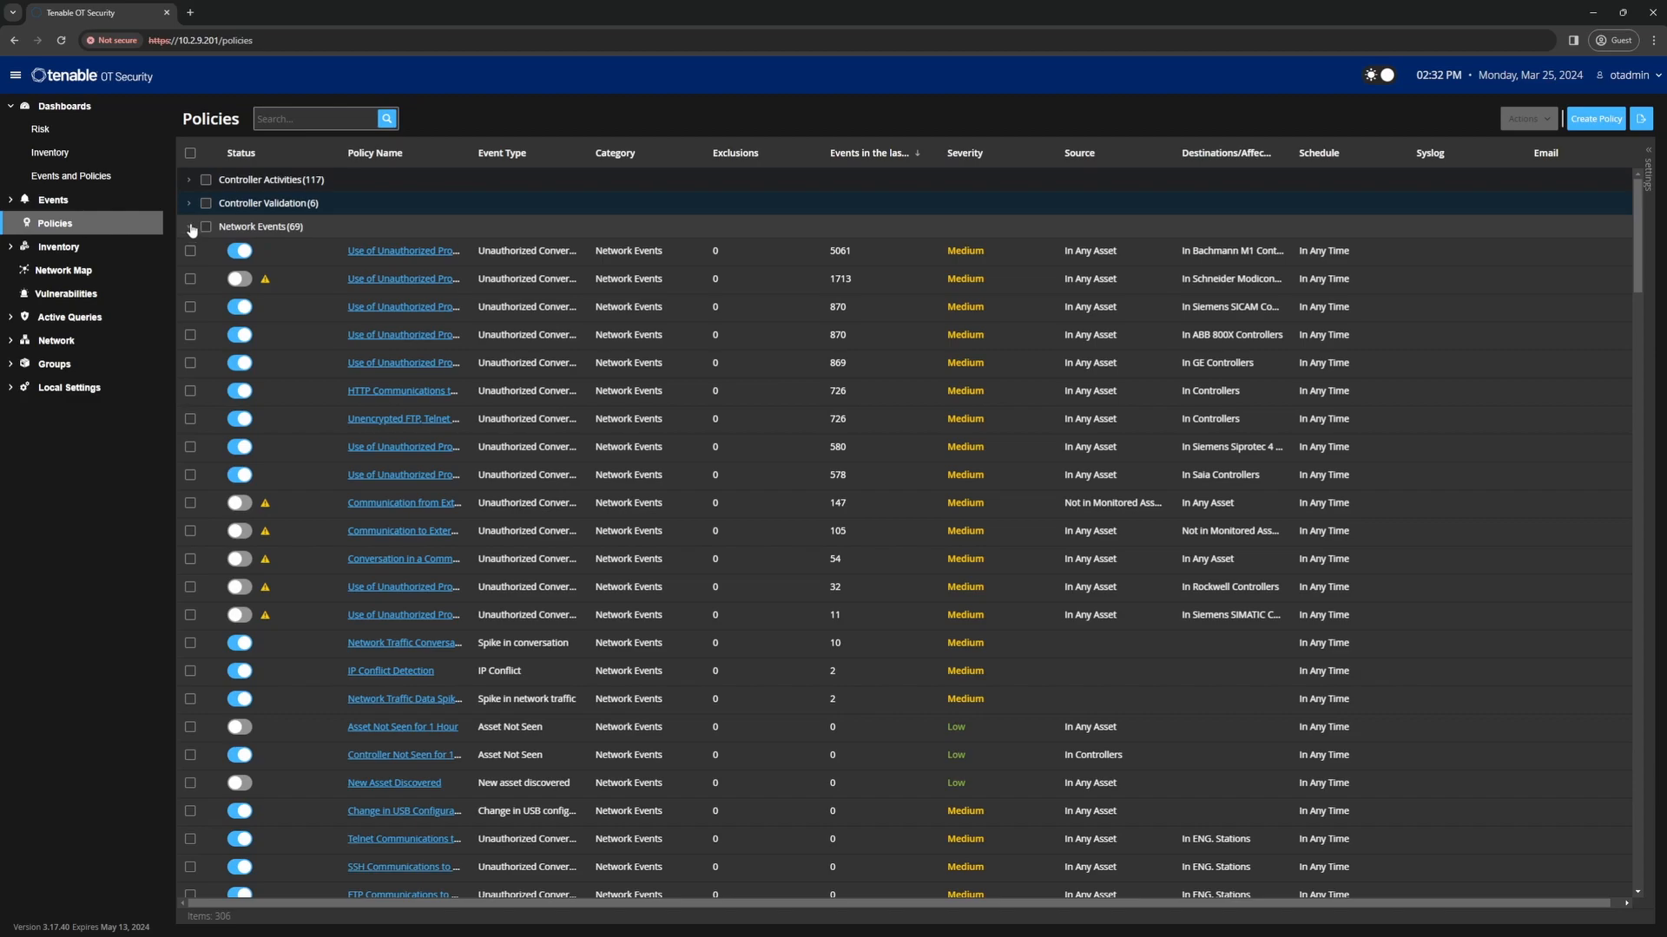
left_click(191, 227)
left_click(189, 251)
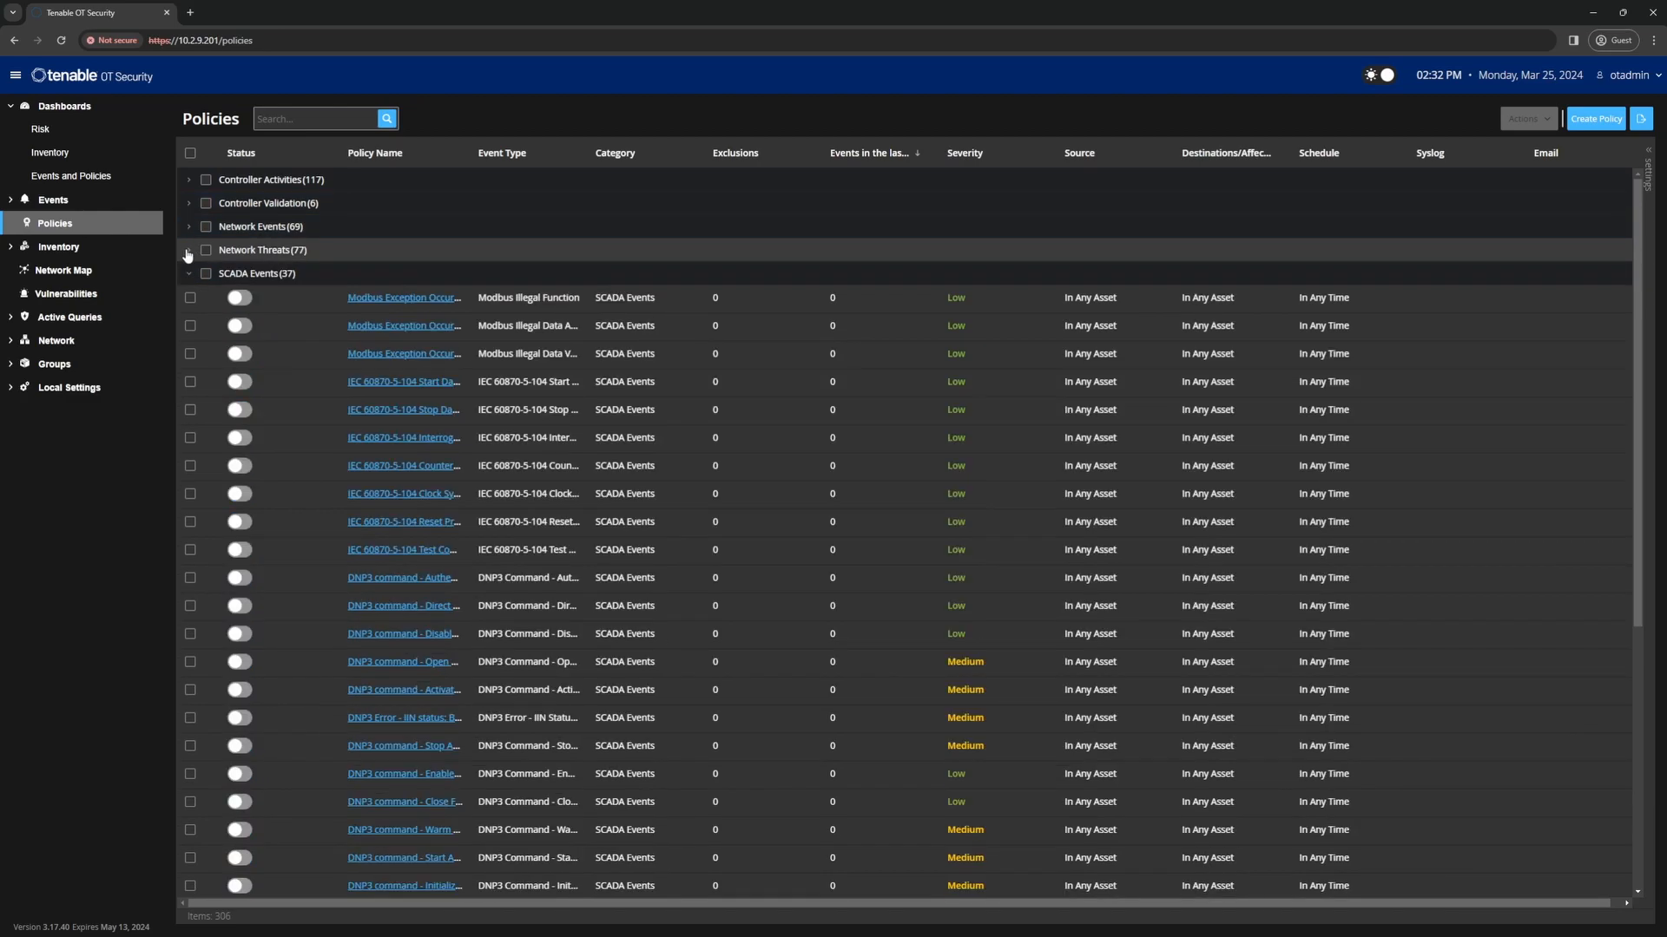
left_click(188, 275)
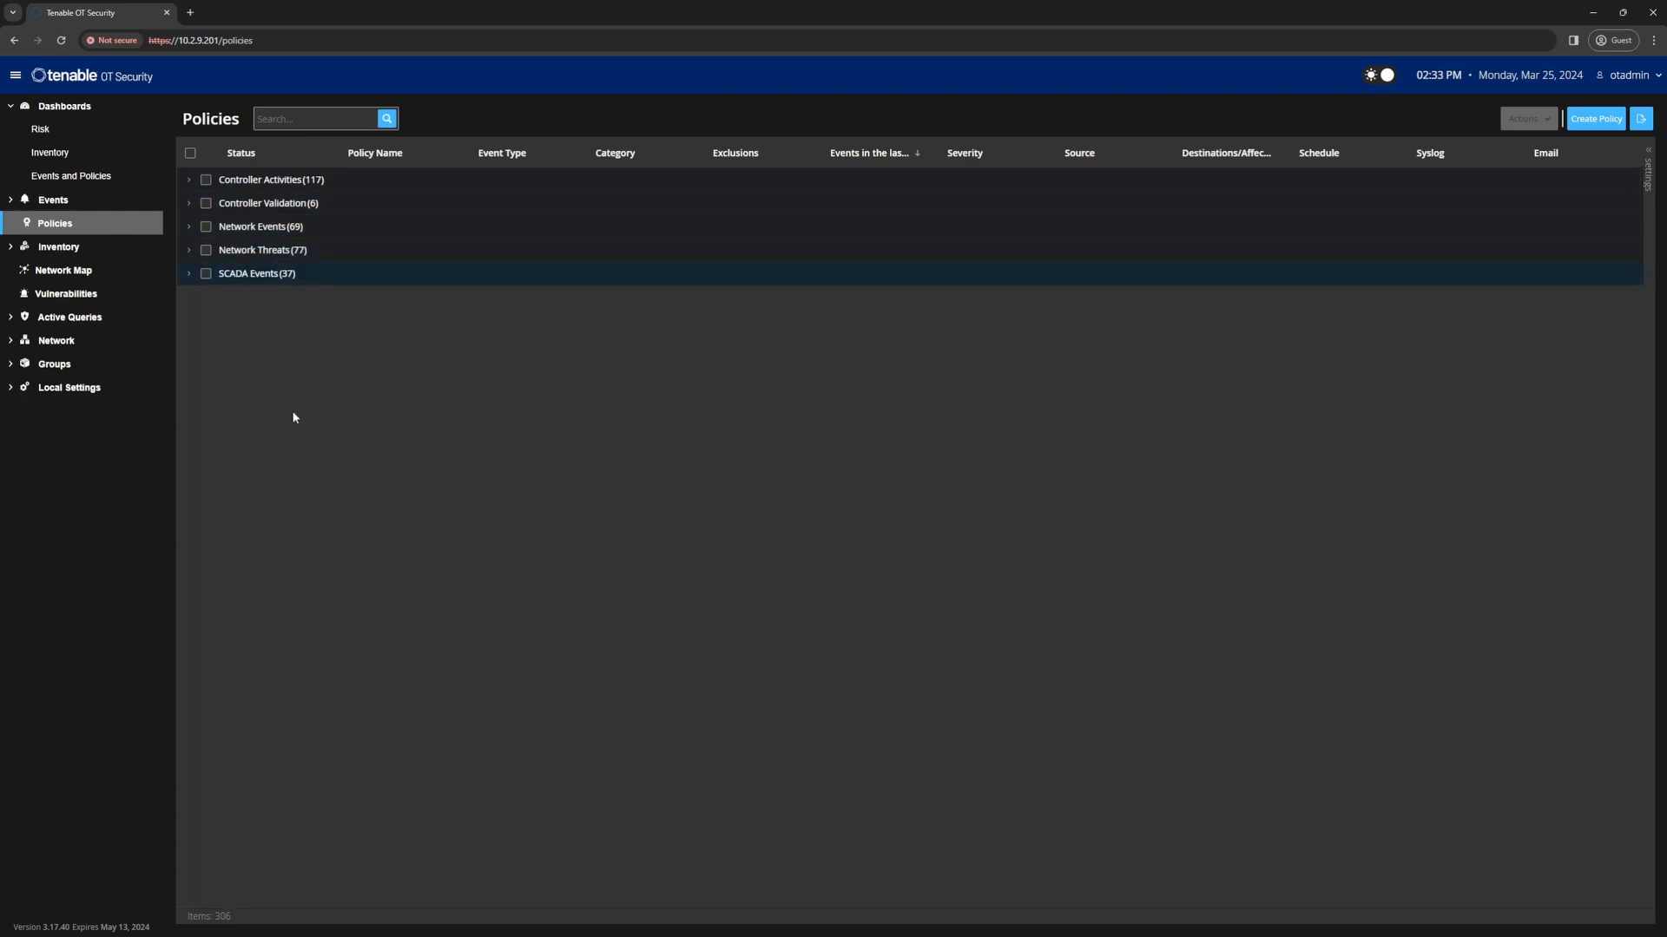
Step: Open the Attacks - Various policy under Network Threats, examine its editable policy definition and leave it without saving
left_click(189, 252)
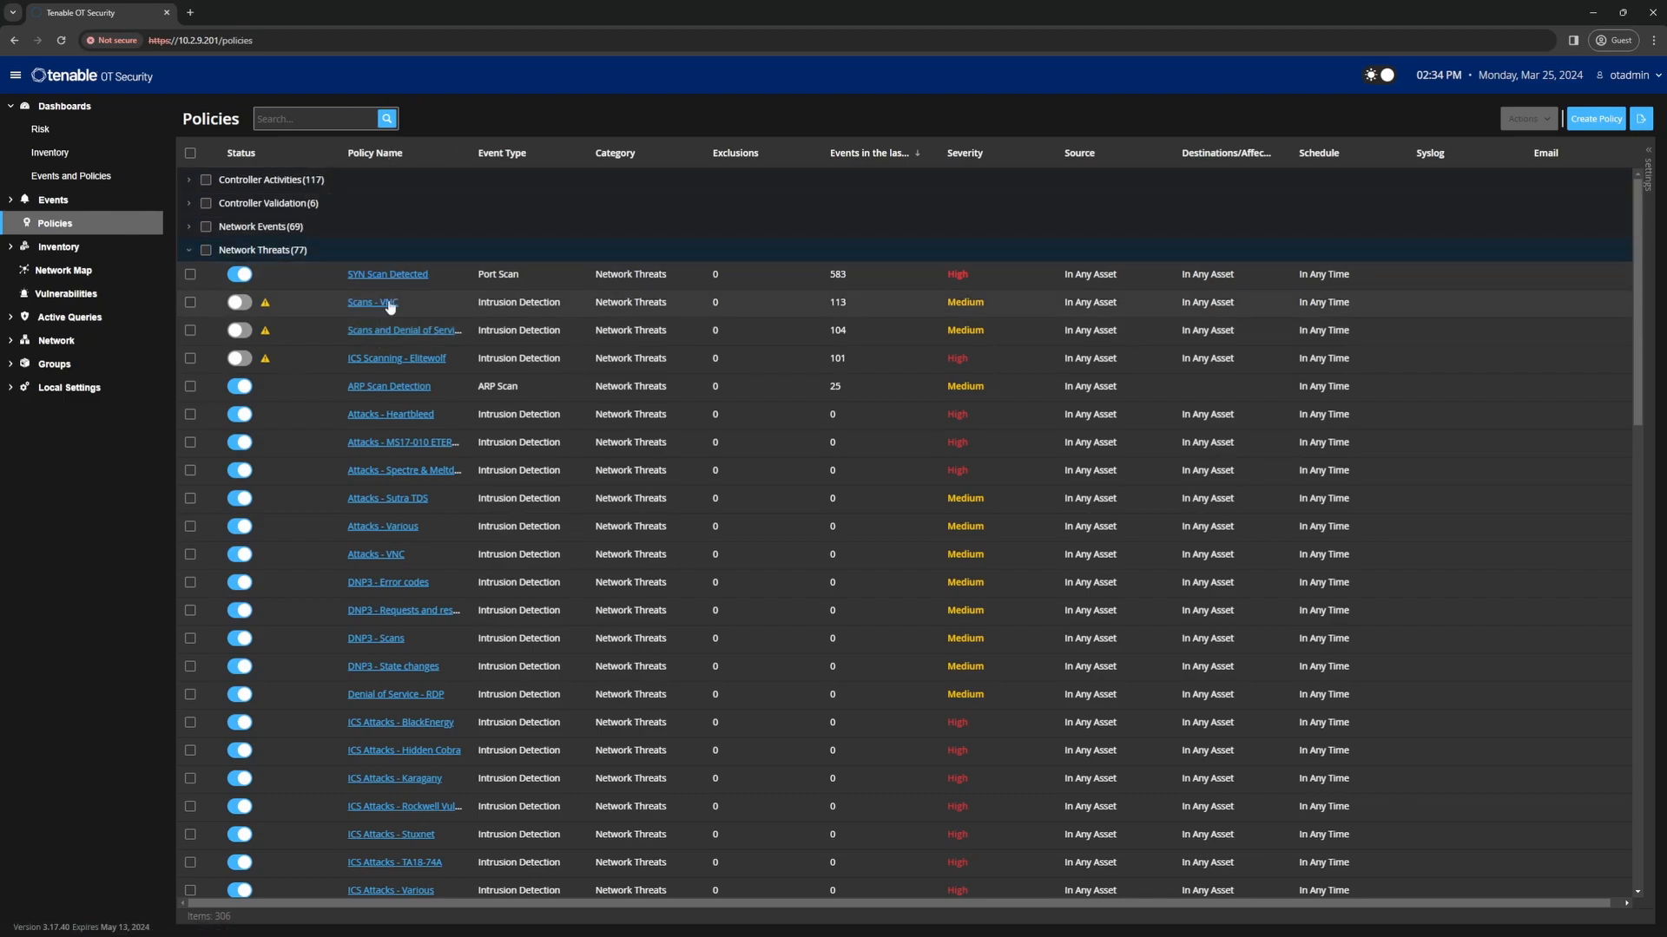
left_click(386, 527)
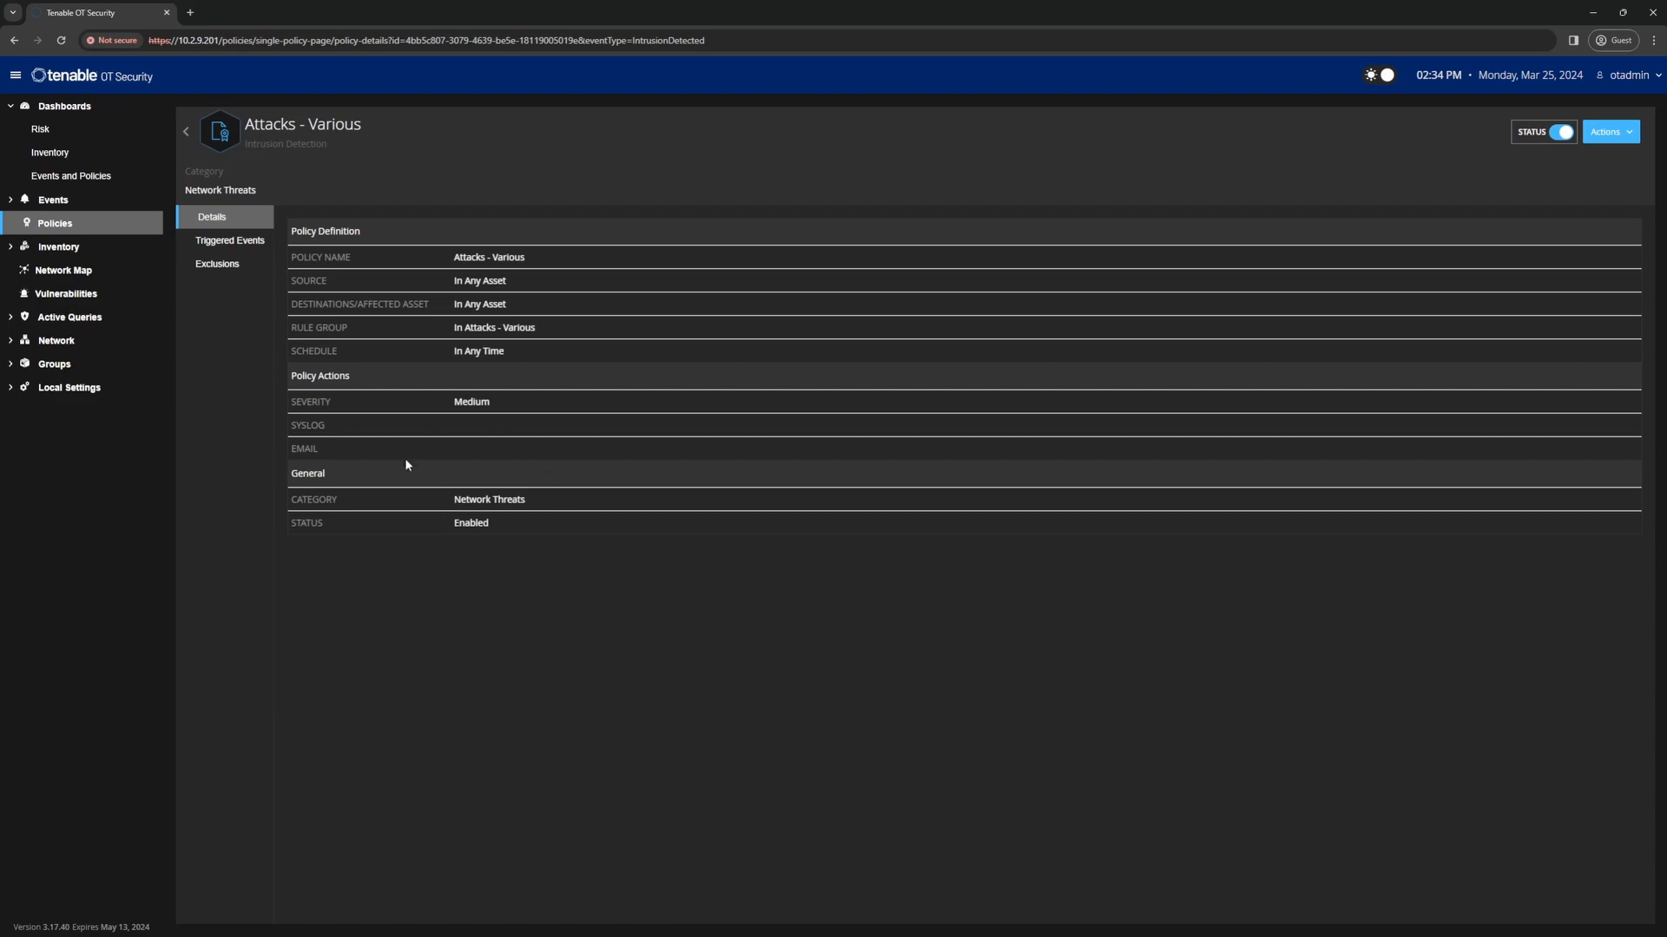
left_click(1632, 131)
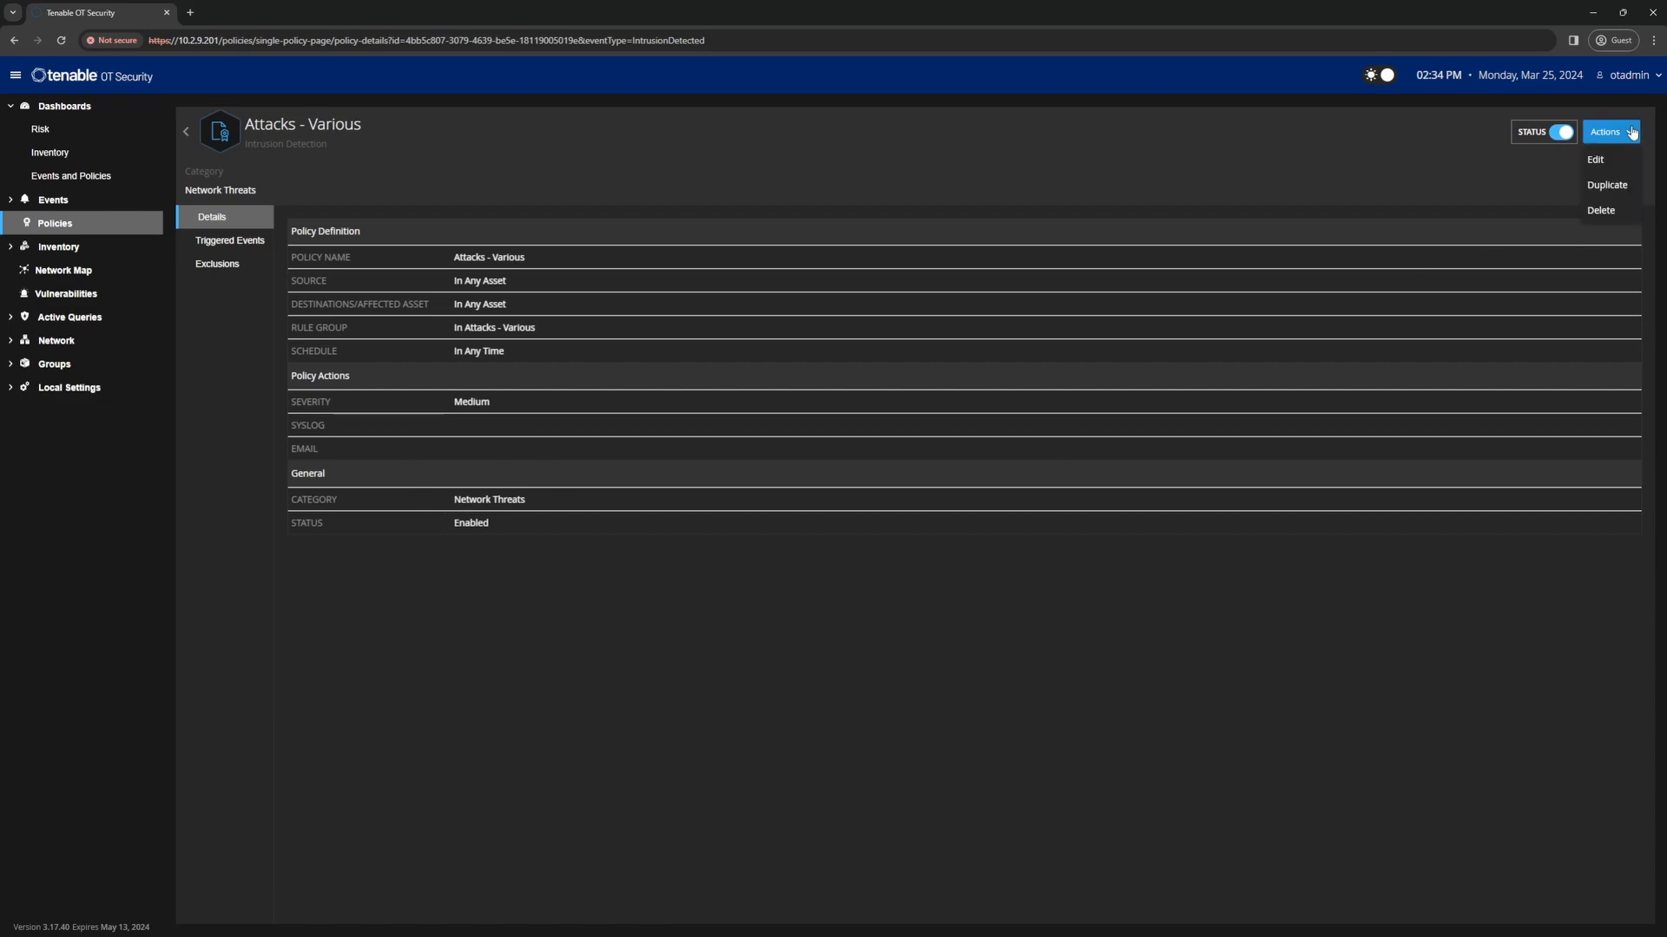
left_click(1595, 165)
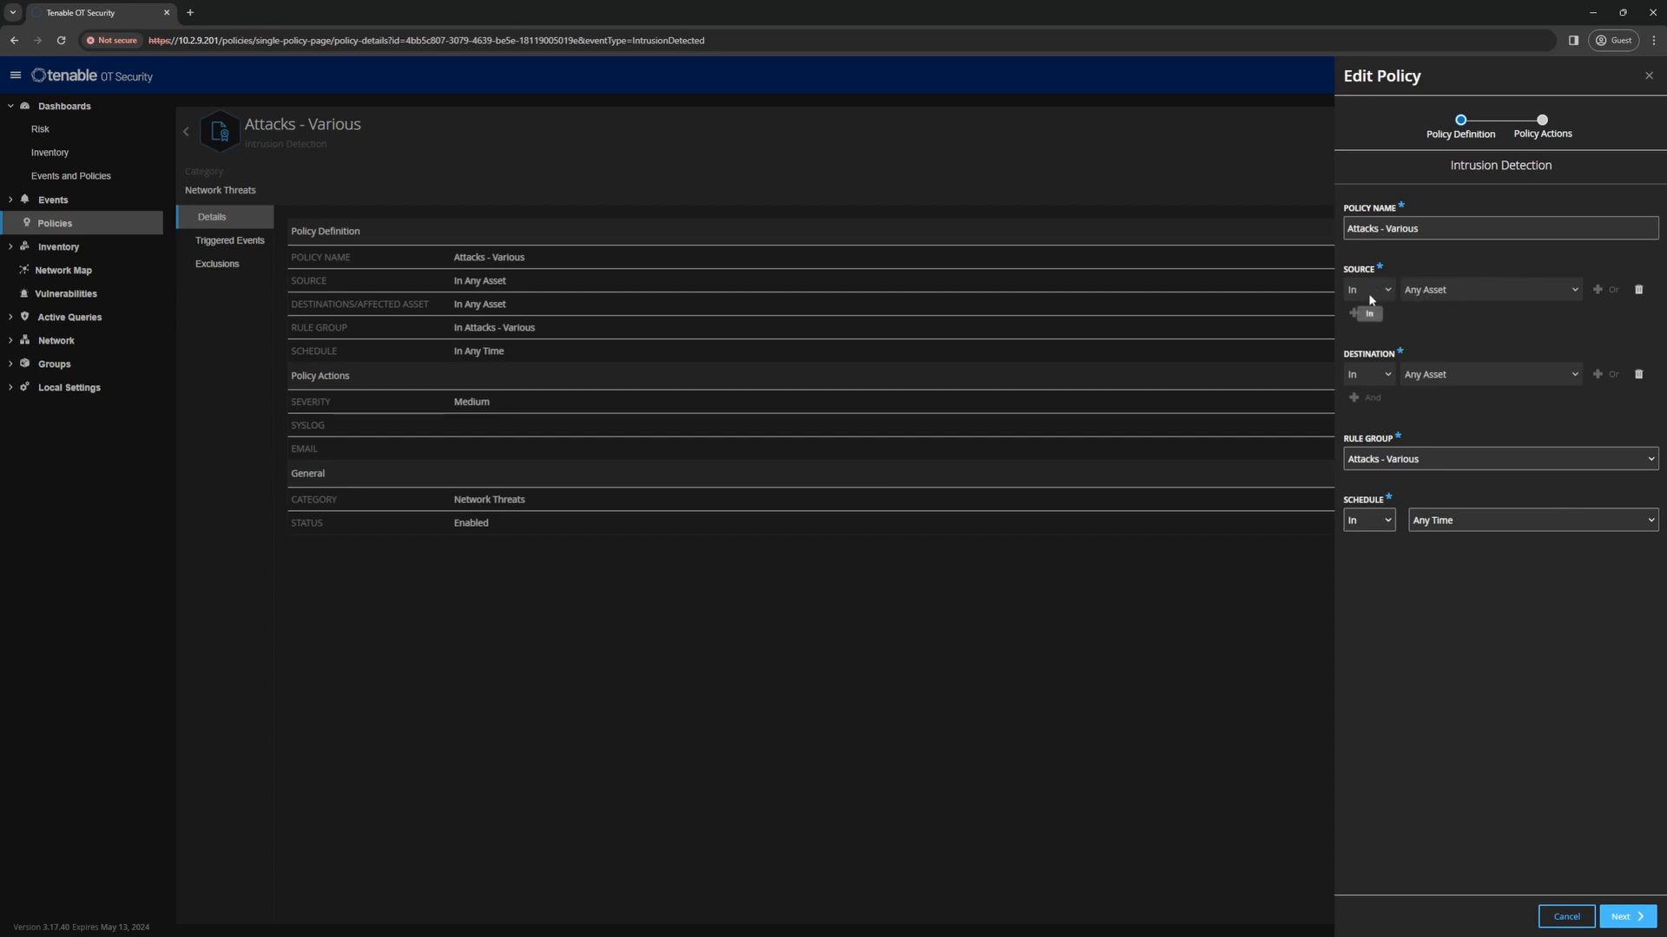
left_click(1434, 229)
left_click(1553, 916)
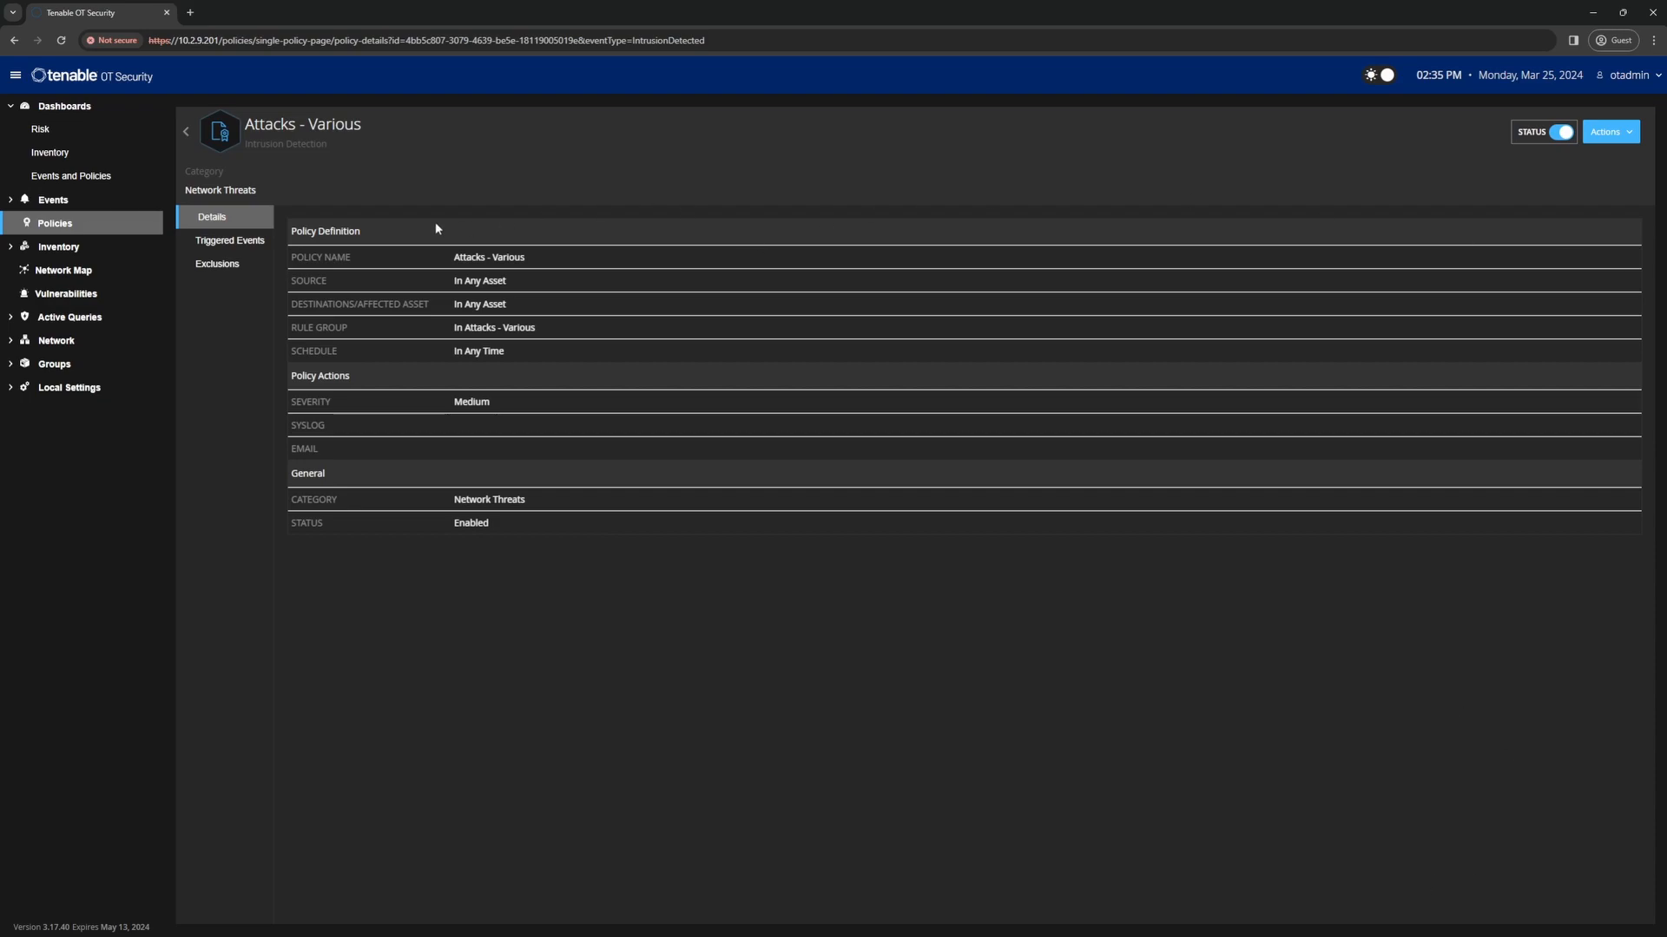
Step: Return to the policy list and collapse the Controller Activities and Controller Validation categories
left_click(186, 134)
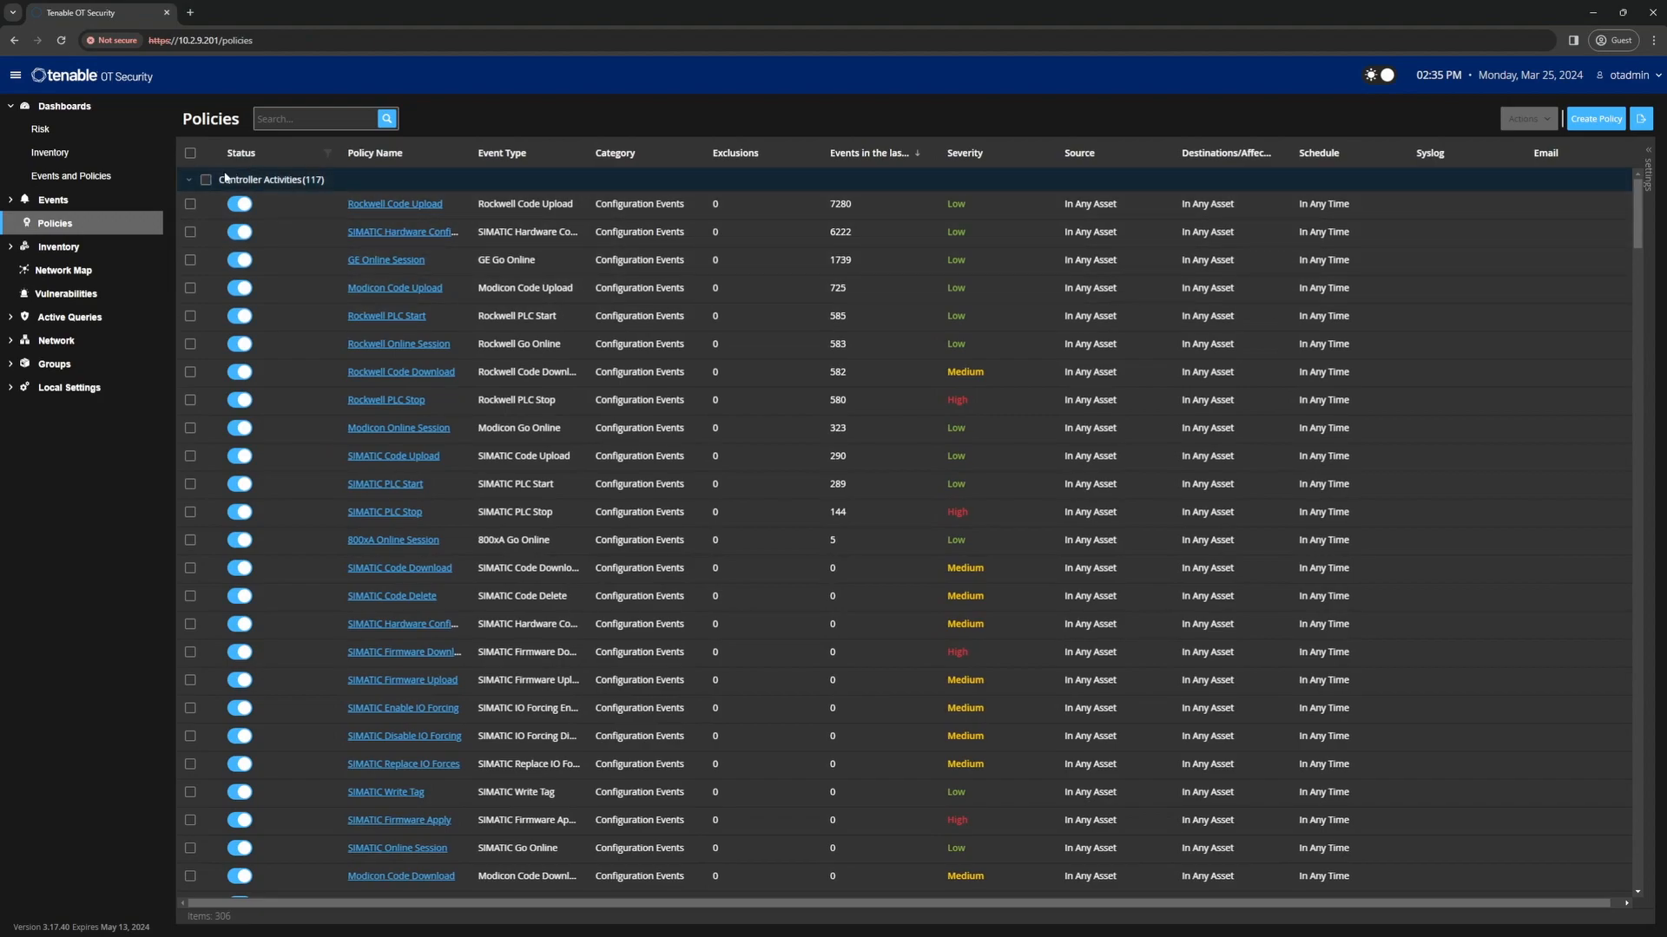
scroll(342, 573, "down", 9)
scroll(261, 269, "up", 7)
scroll(265, 273, "up", 2)
left_click(187, 181)
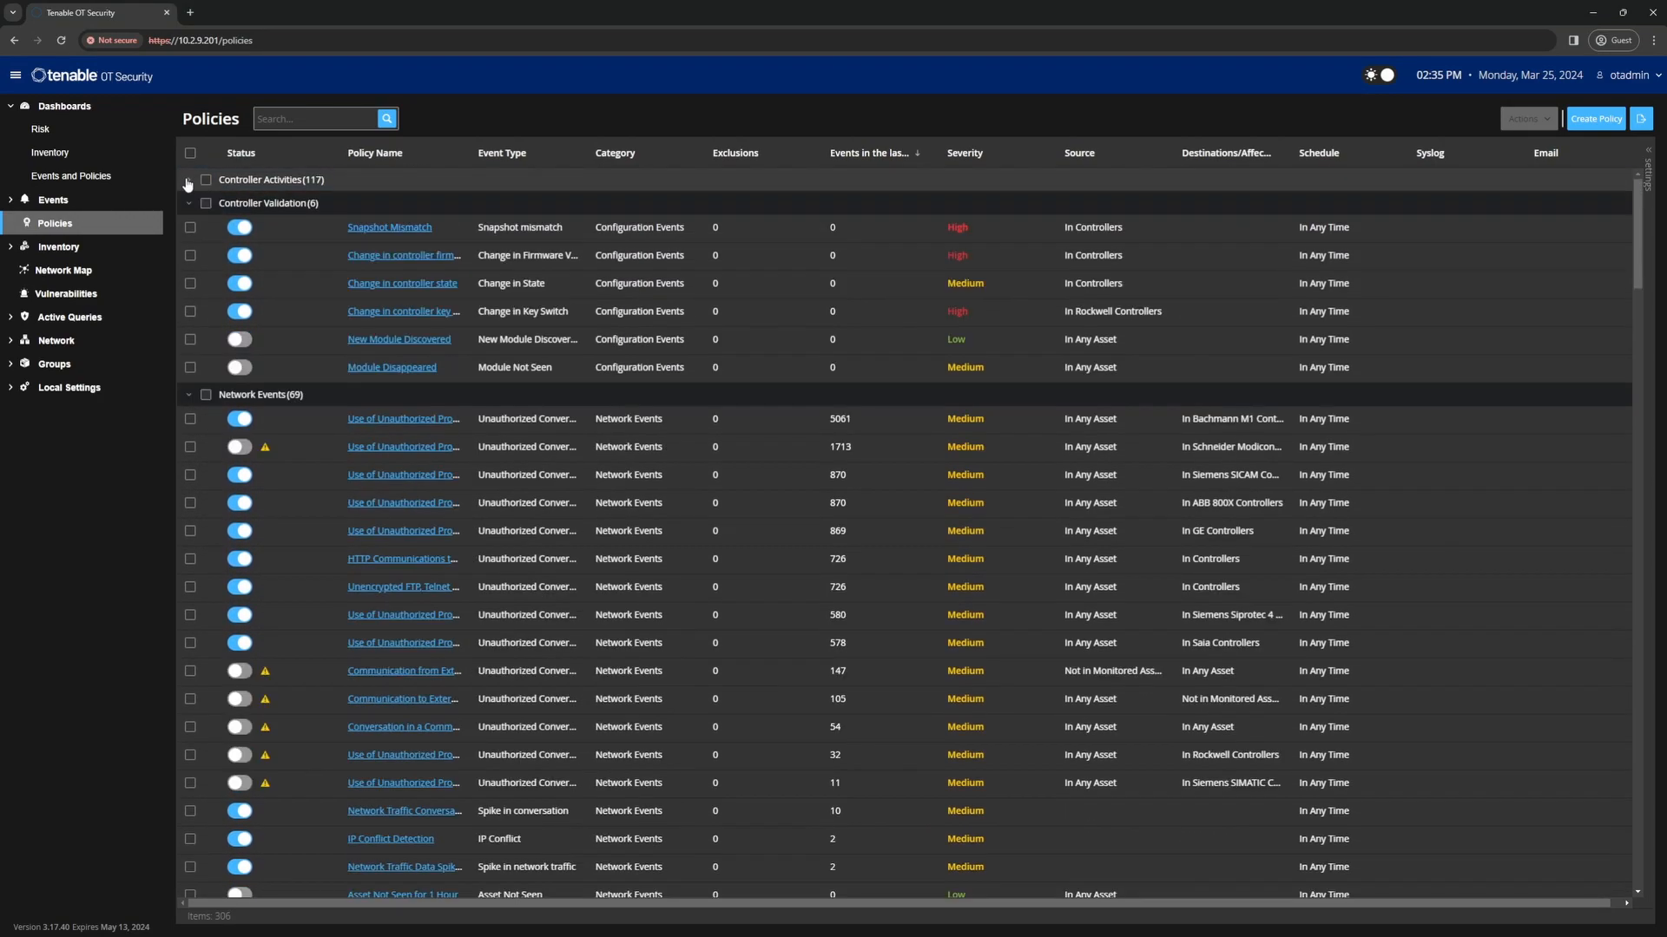
left_click(190, 204)
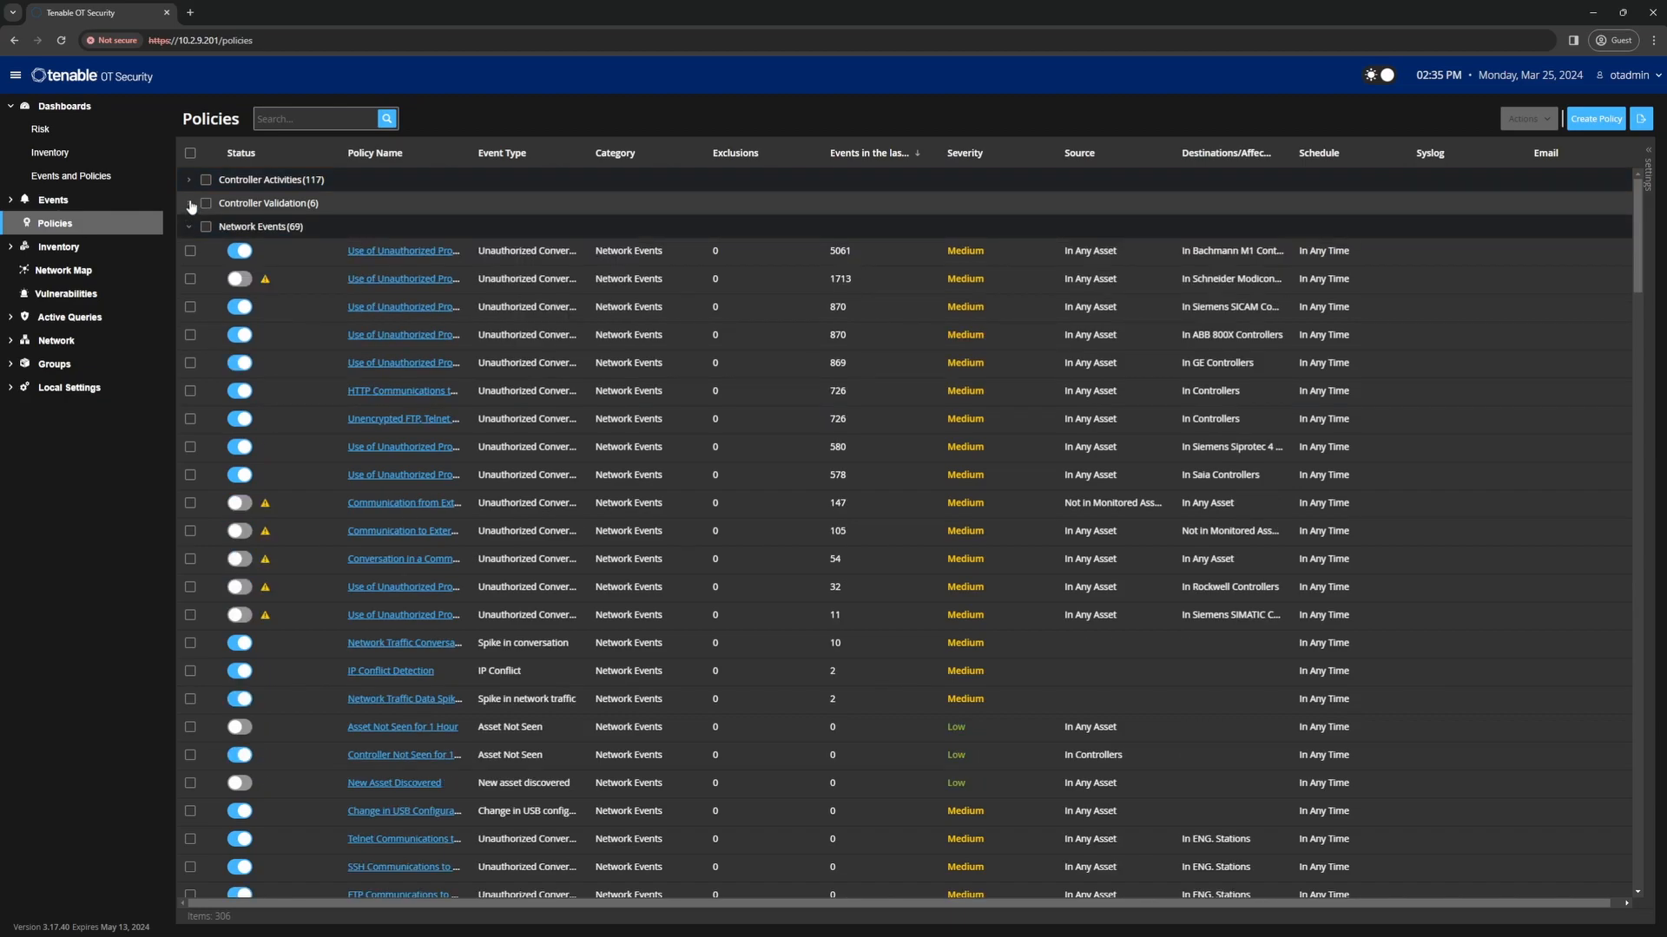
Step: Examine the HTTP Communications to Controllers policy's editable definition without saving, and review its triggered events and details
left_click(386, 393)
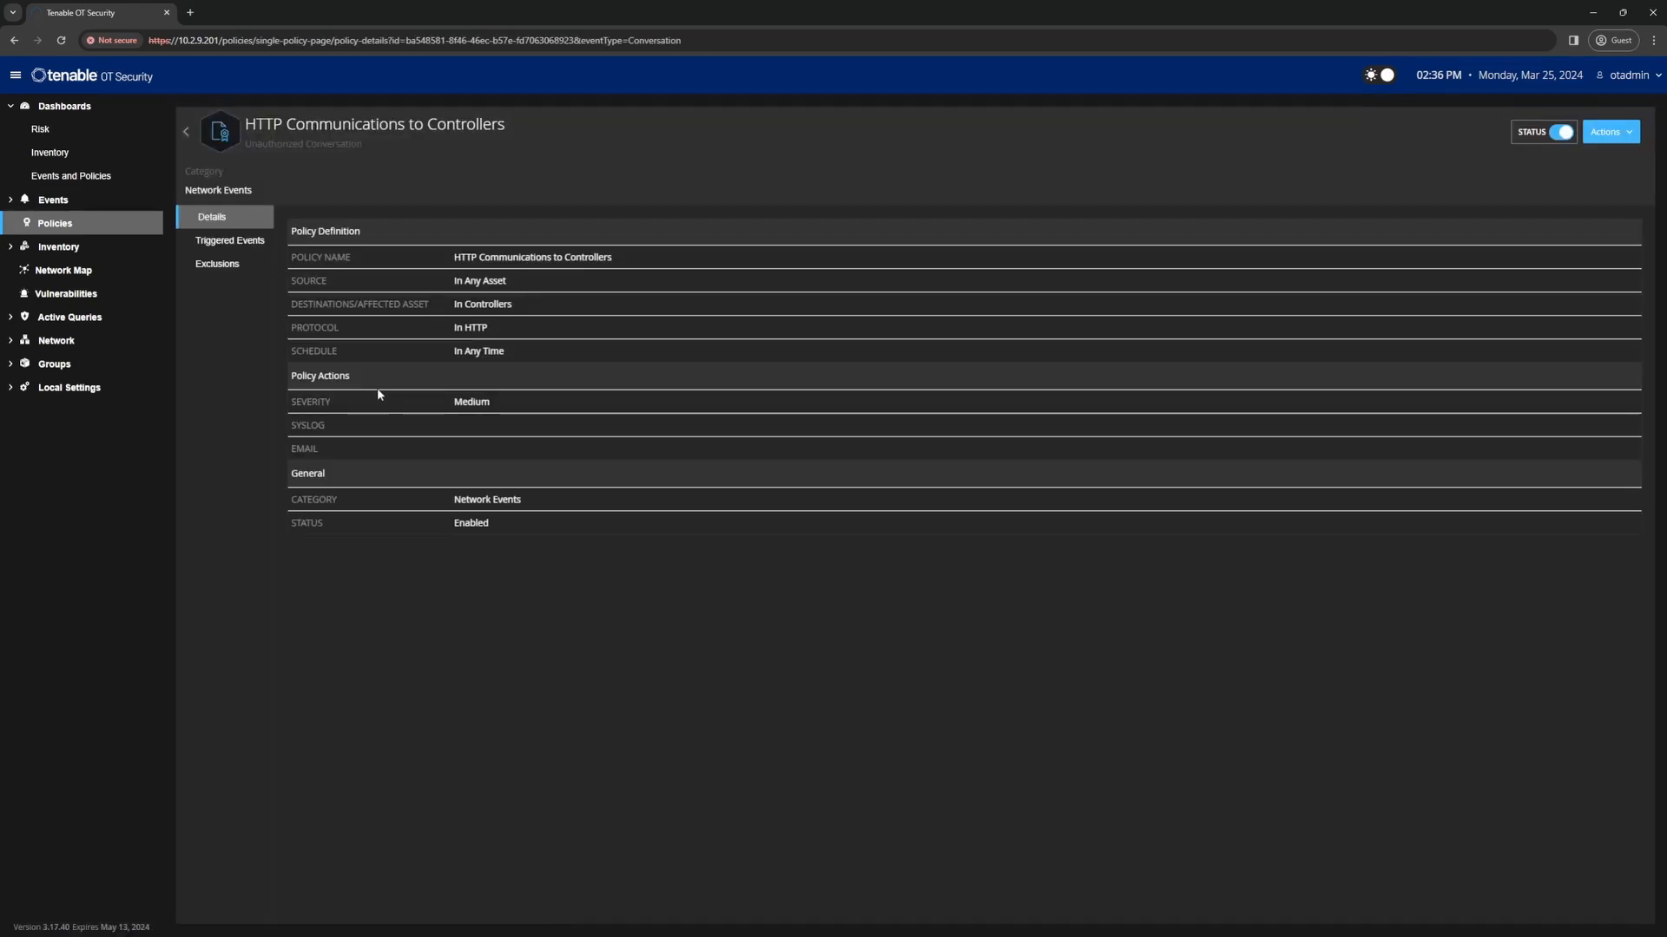
left_click(1610, 132)
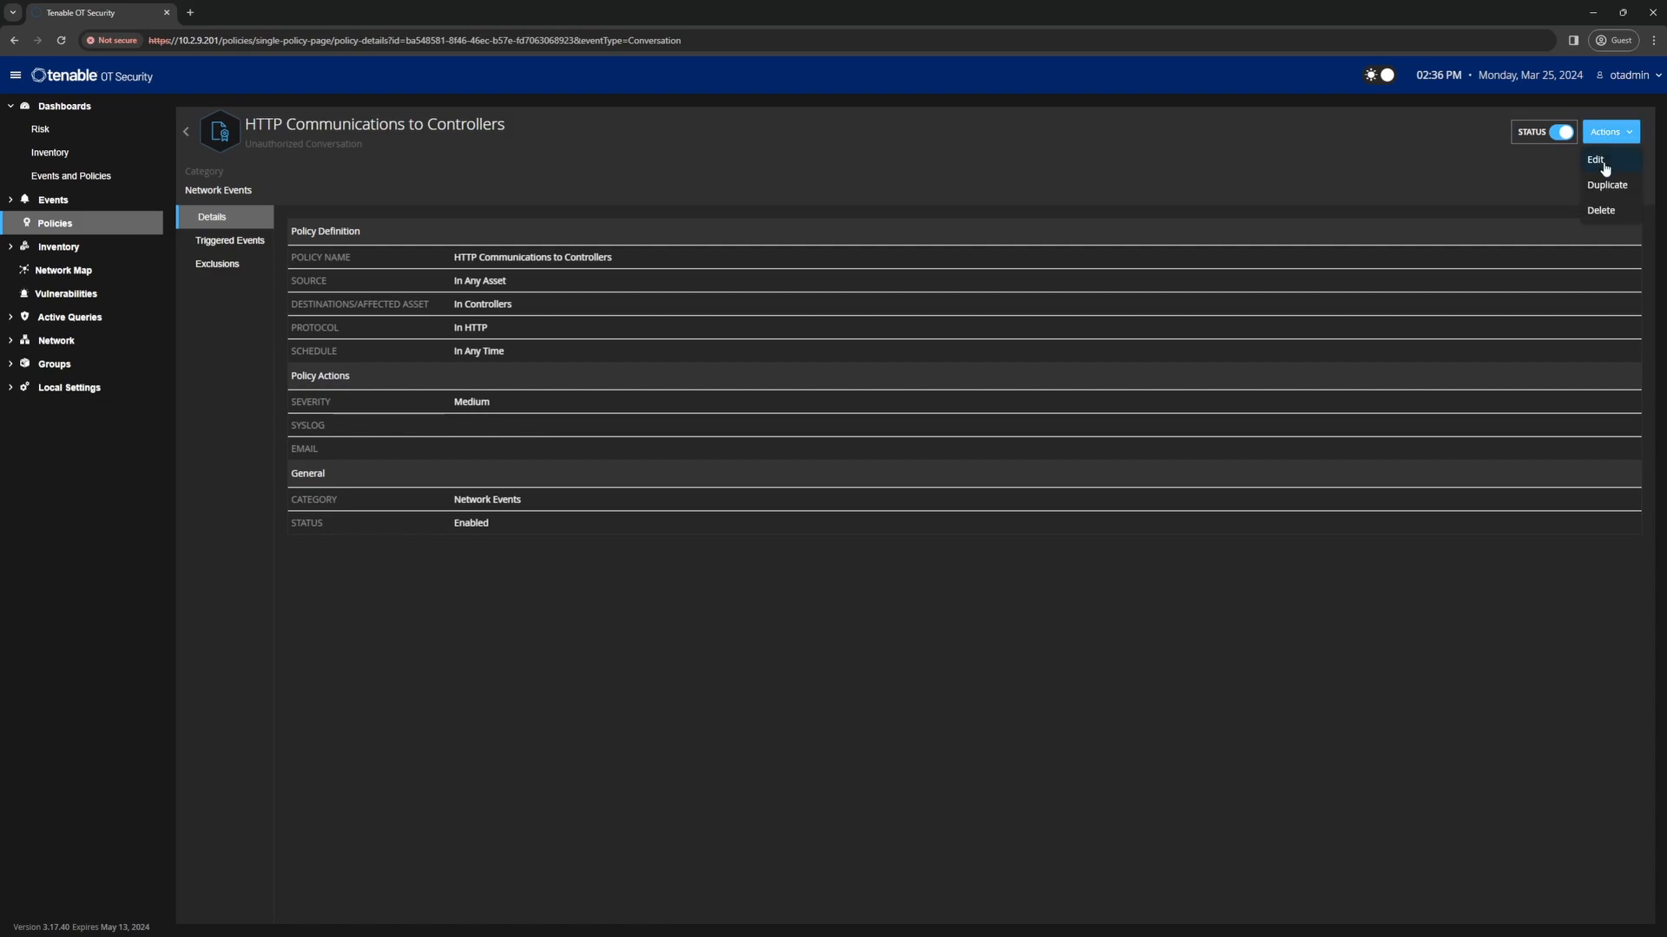
left_click(1591, 151)
left_click(1473, 292)
left_click(1473, 293)
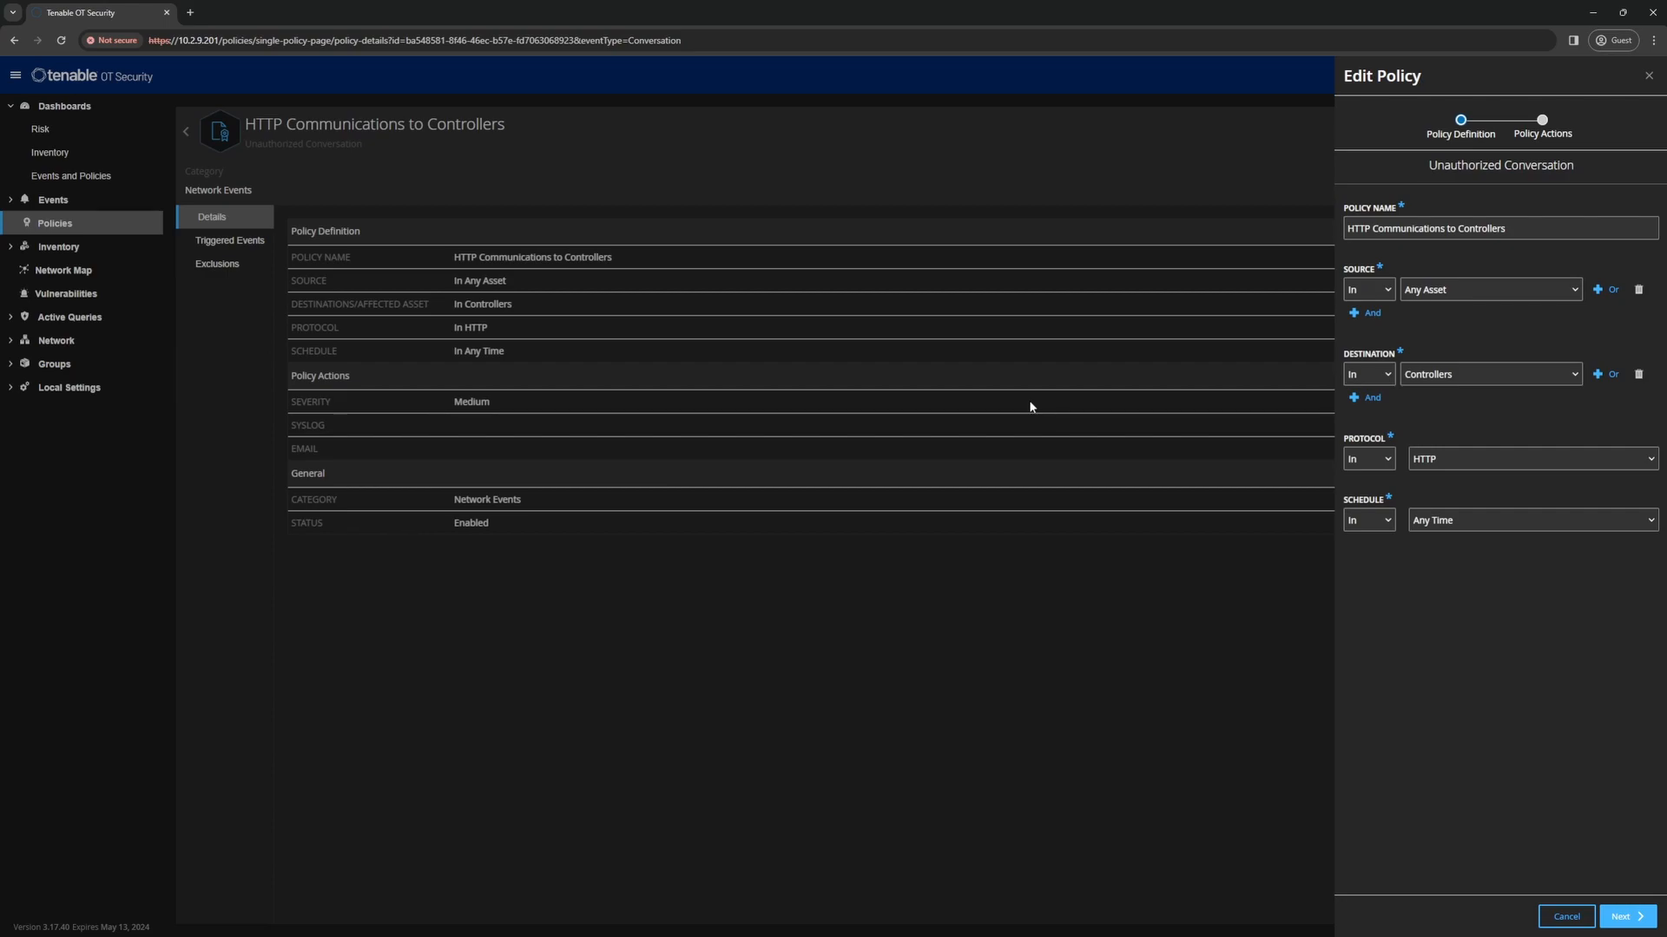
left_click(1566, 916)
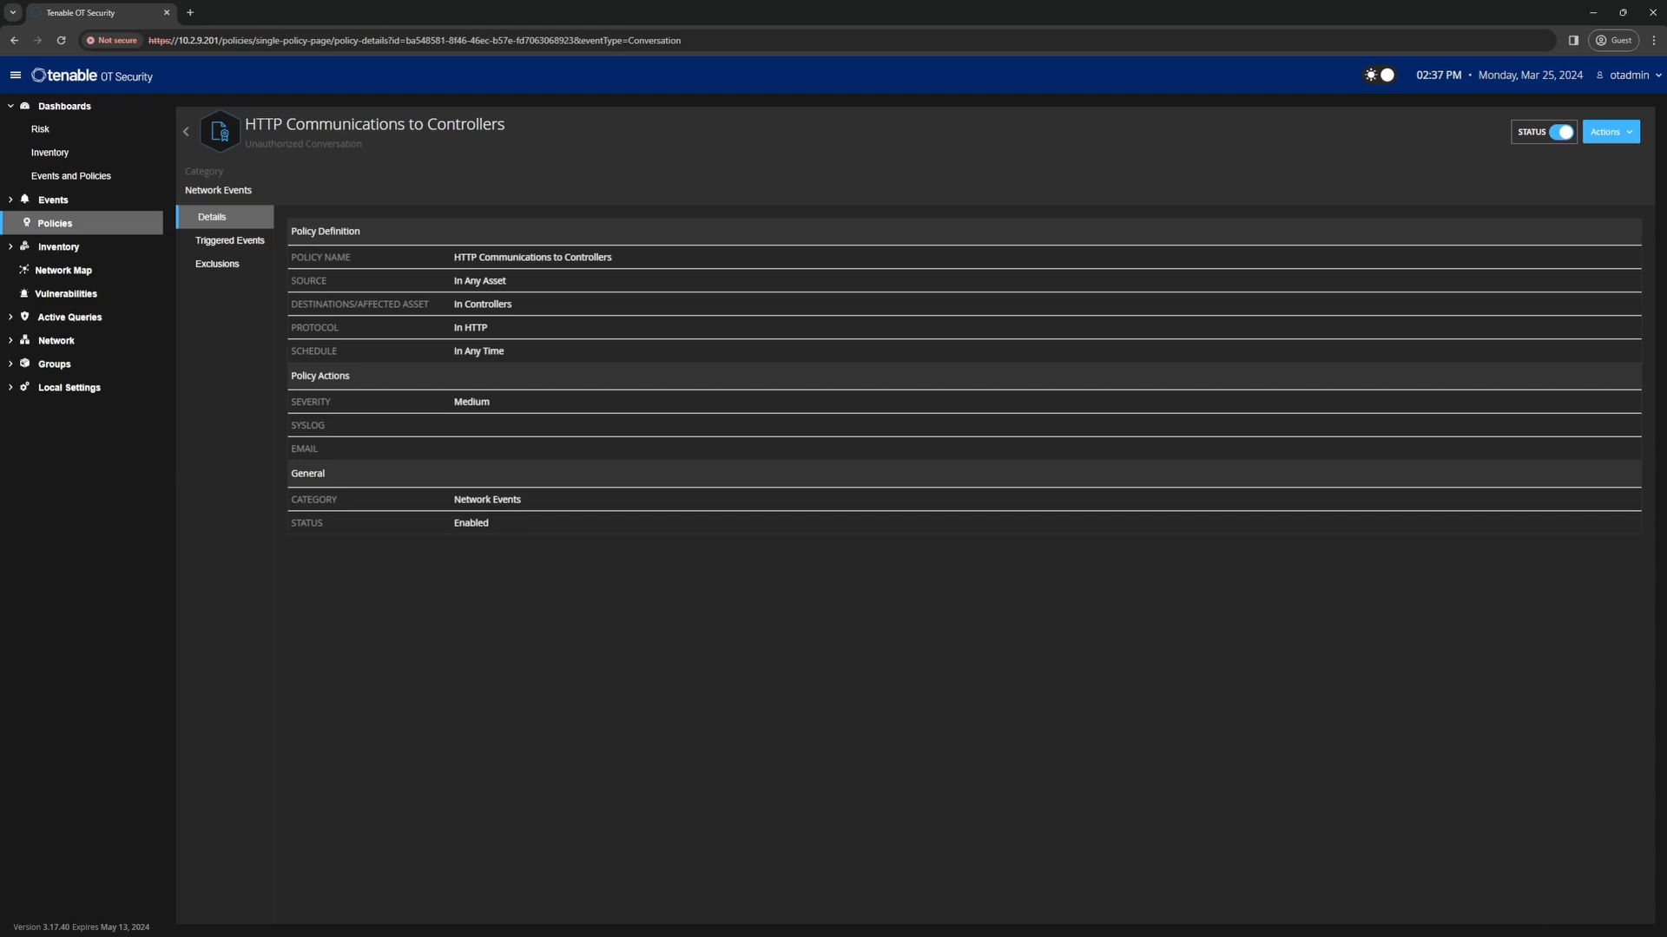
left_click(230, 241)
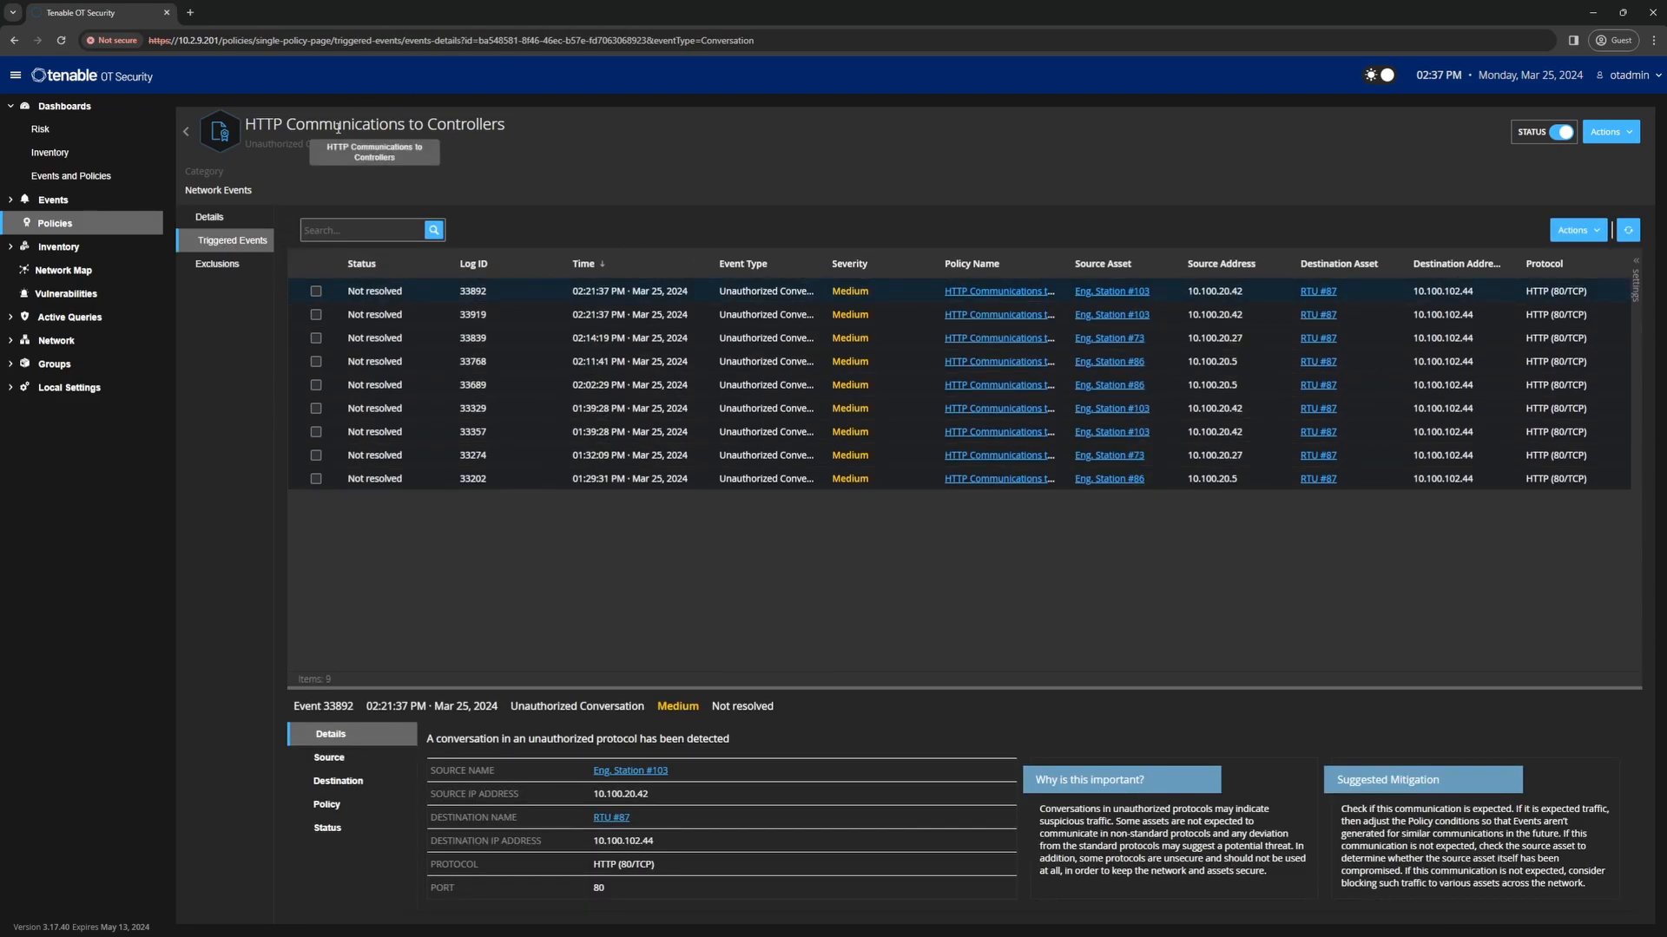
left_click(211, 218)
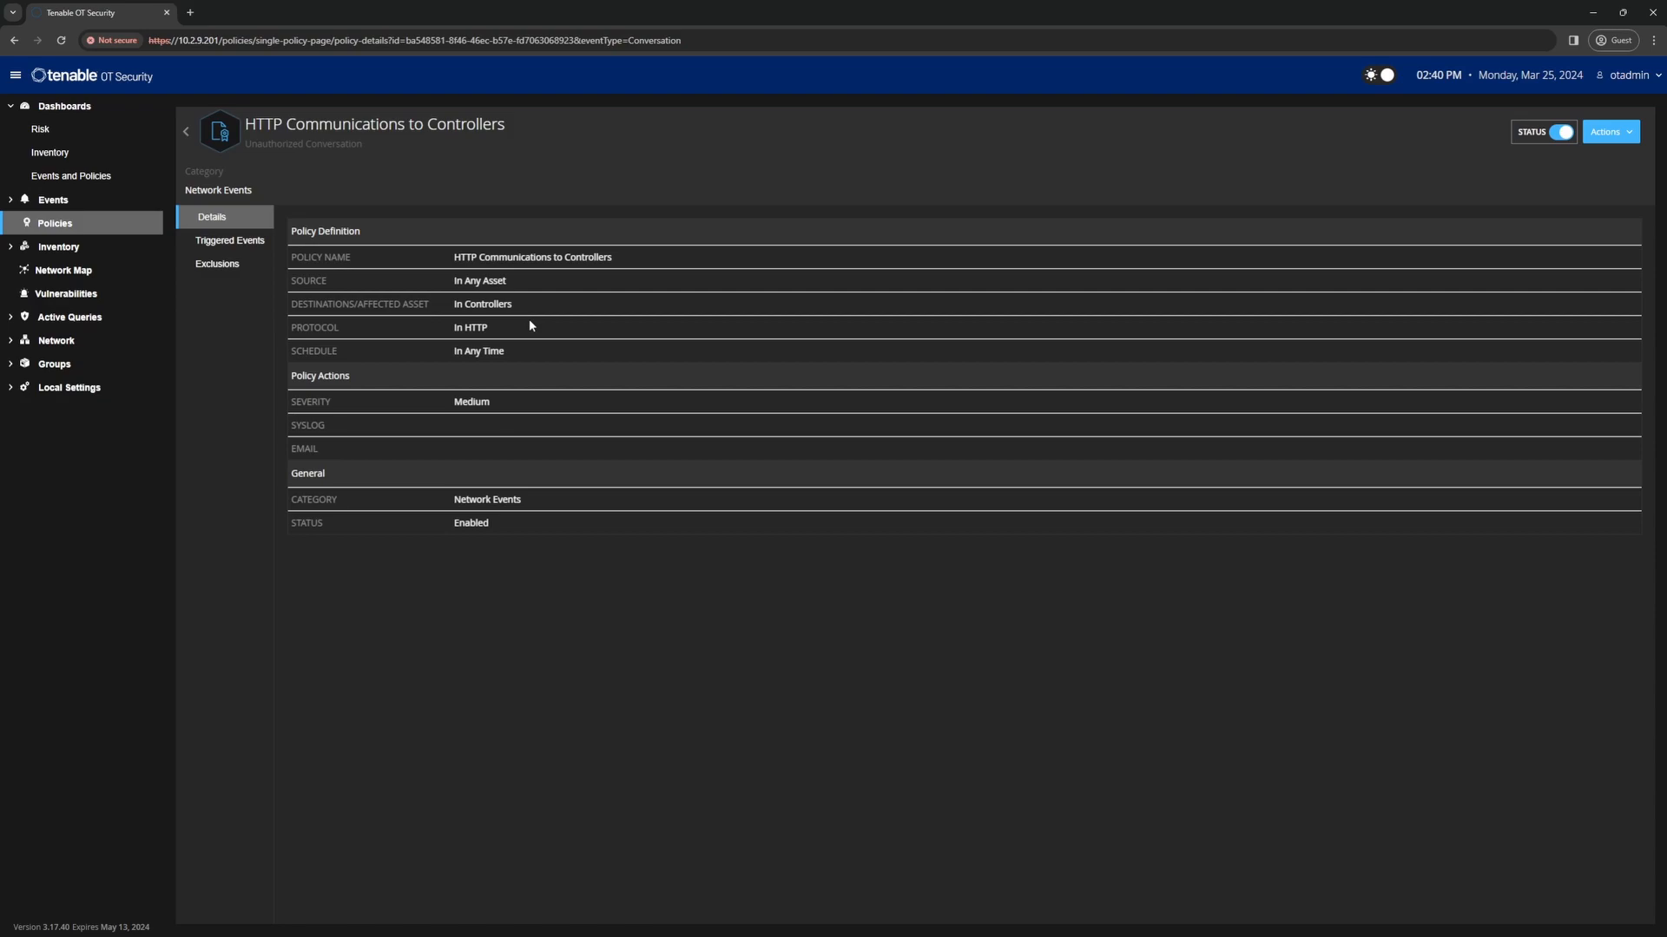
Step: Filter the list of all events by "external" and widen the Policy Name column to show the full names
left_click(53, 200)
left_click(55, 224)
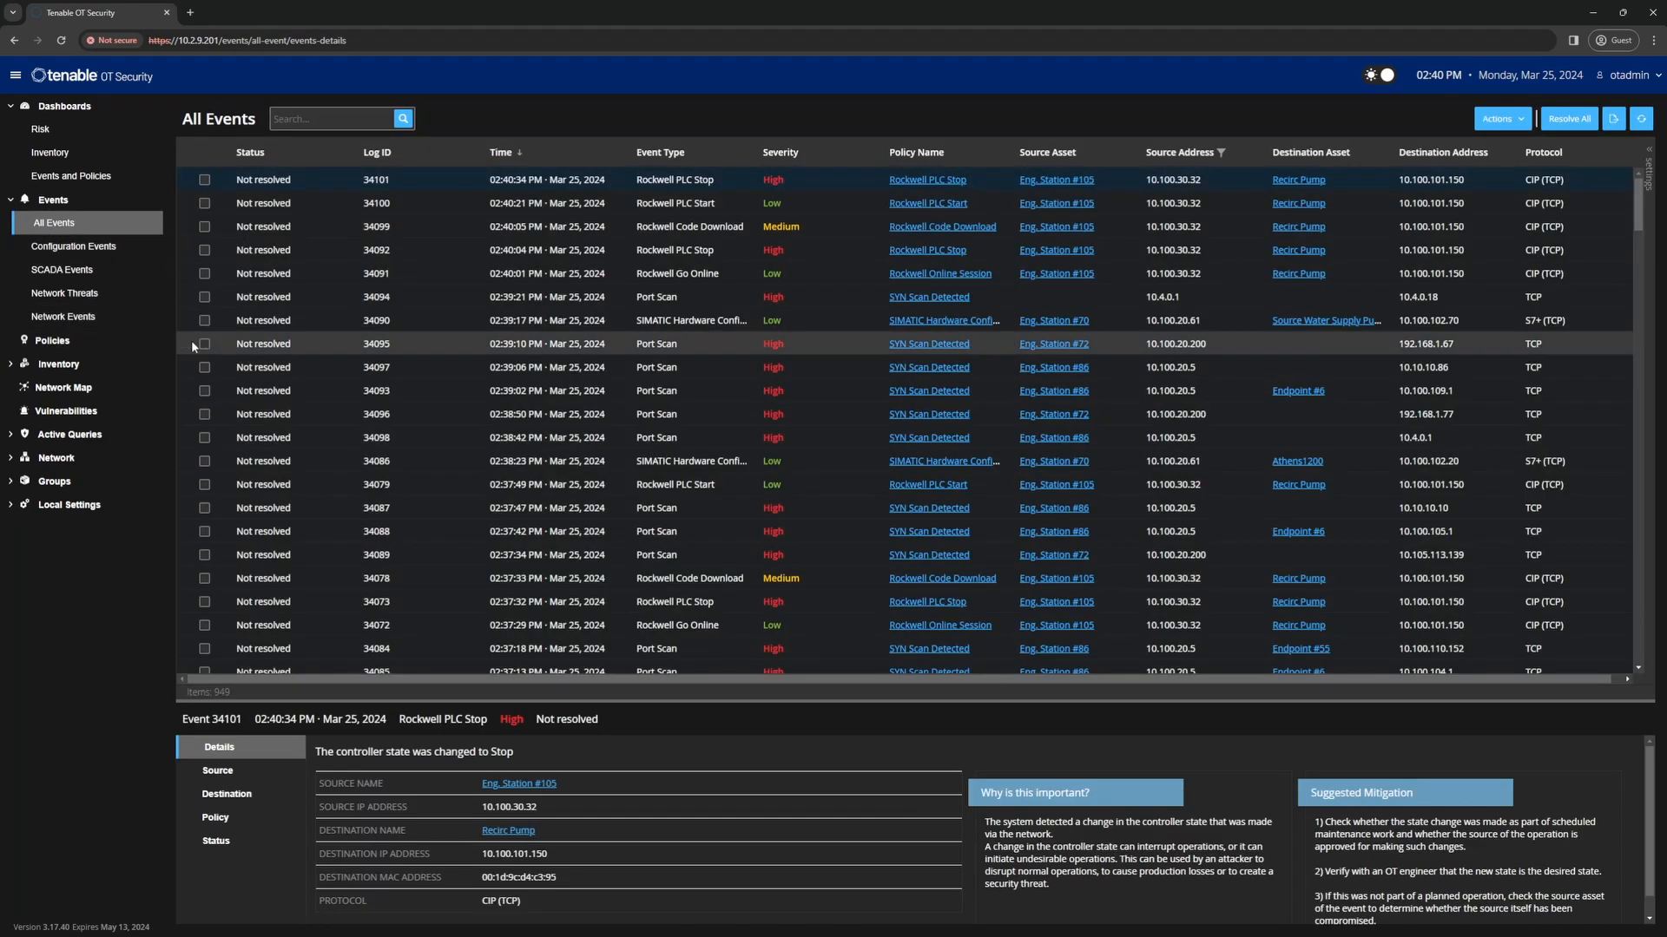
left_click(309, 119)
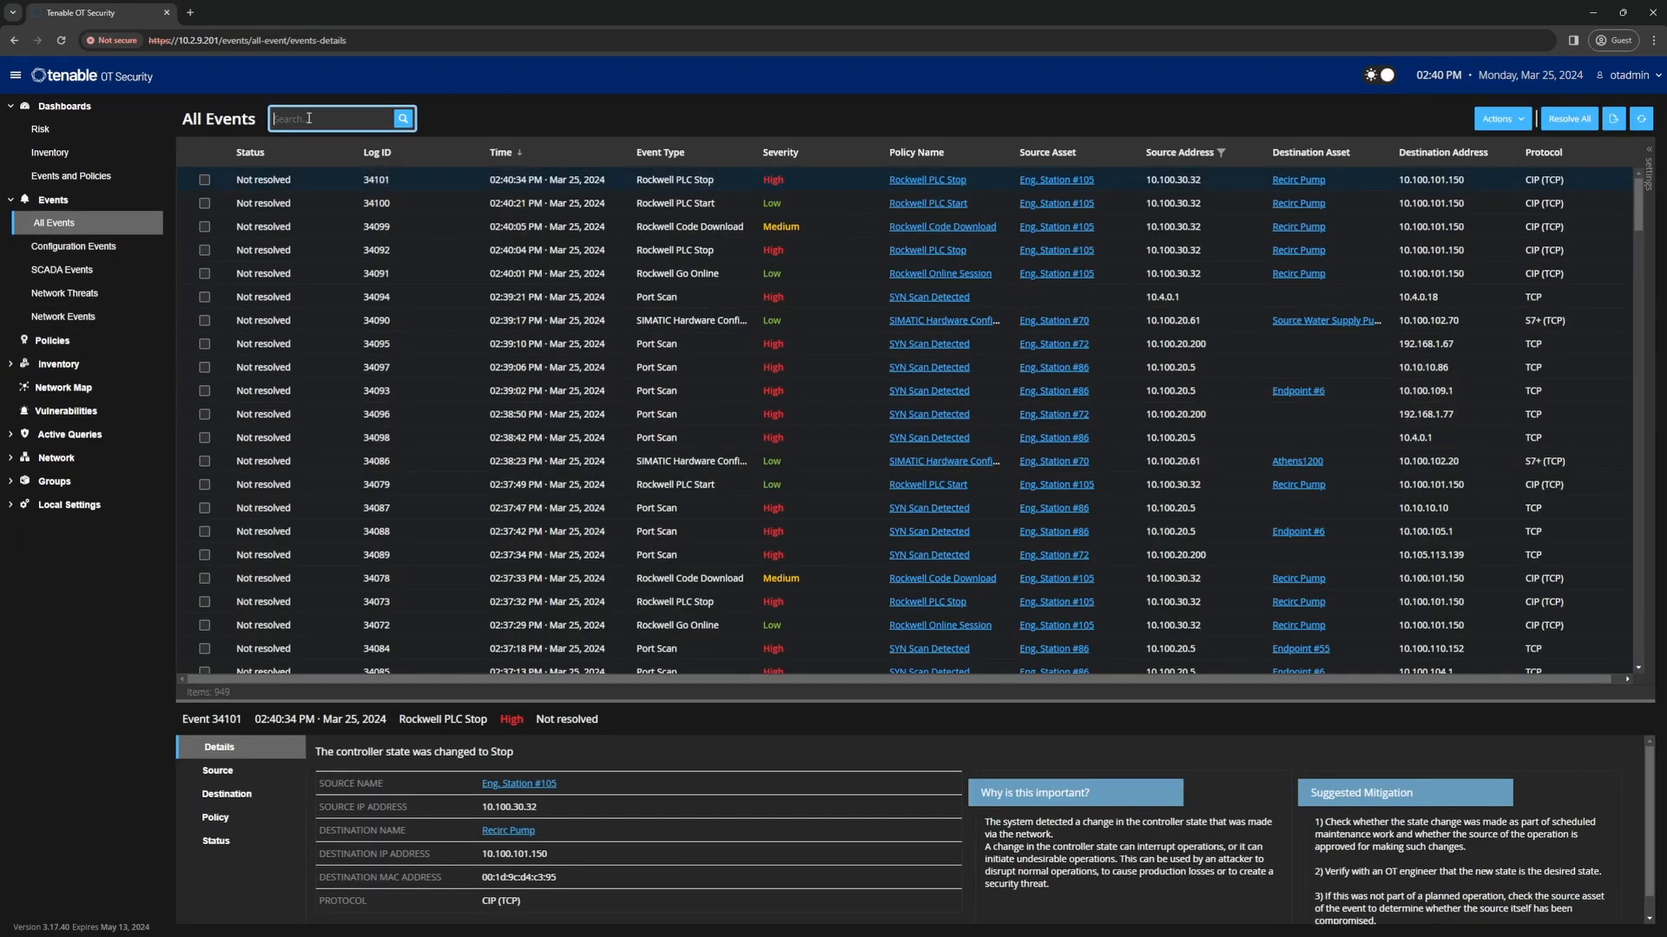
type("external")
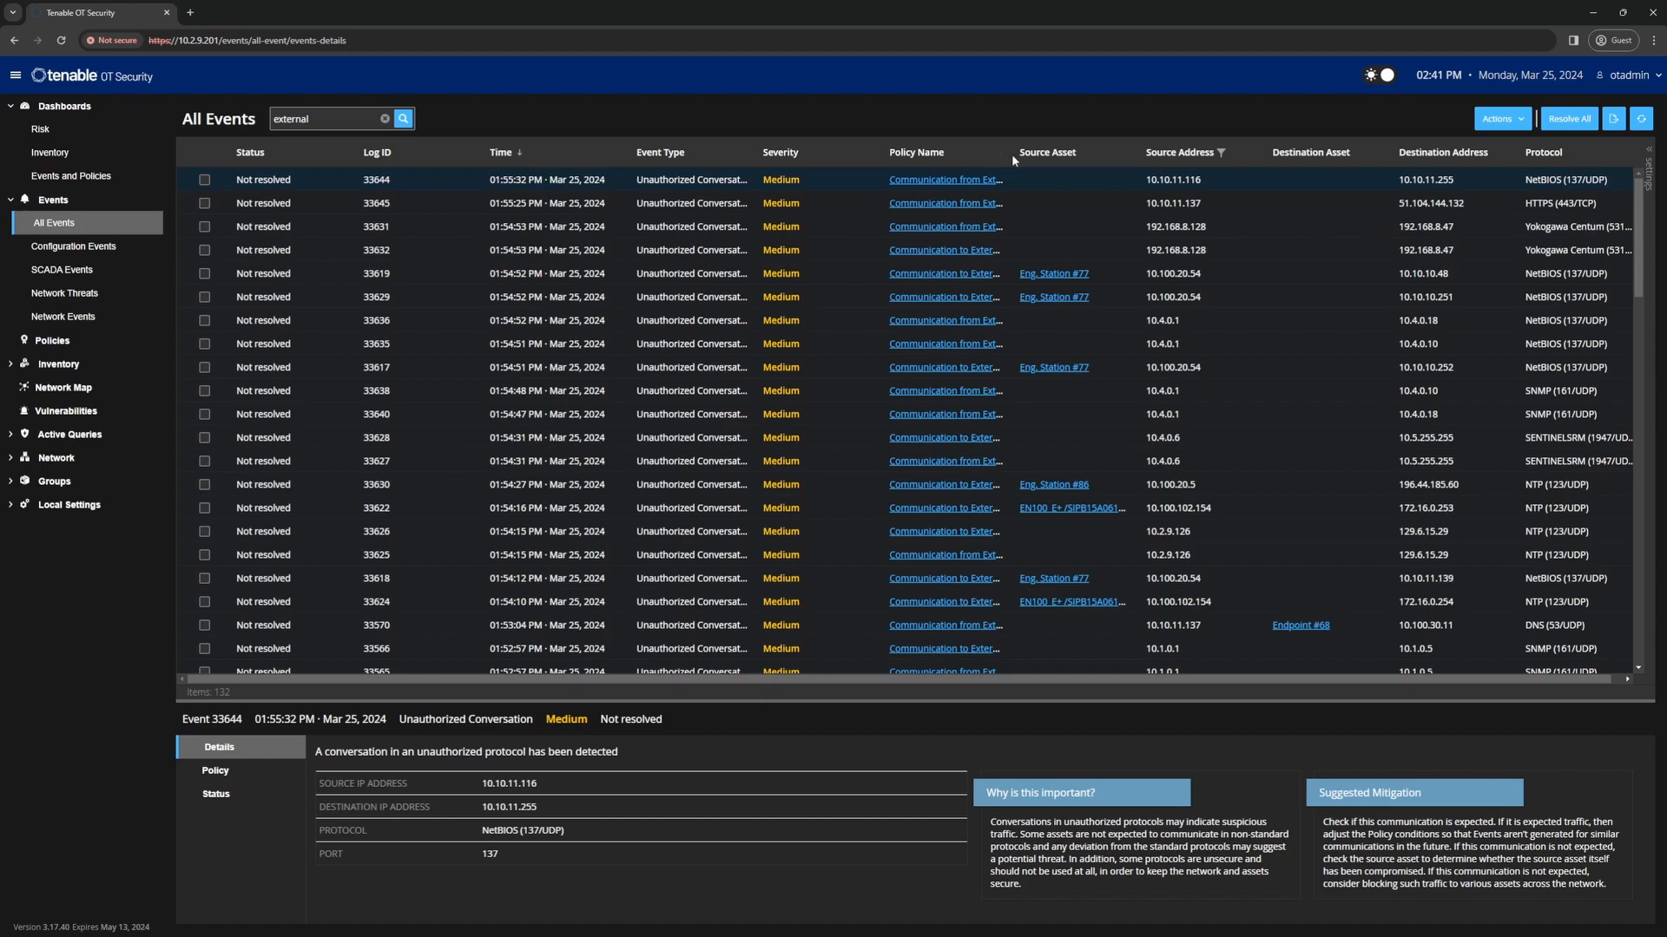
left_click_drag(1009, 153, 1091, 146)
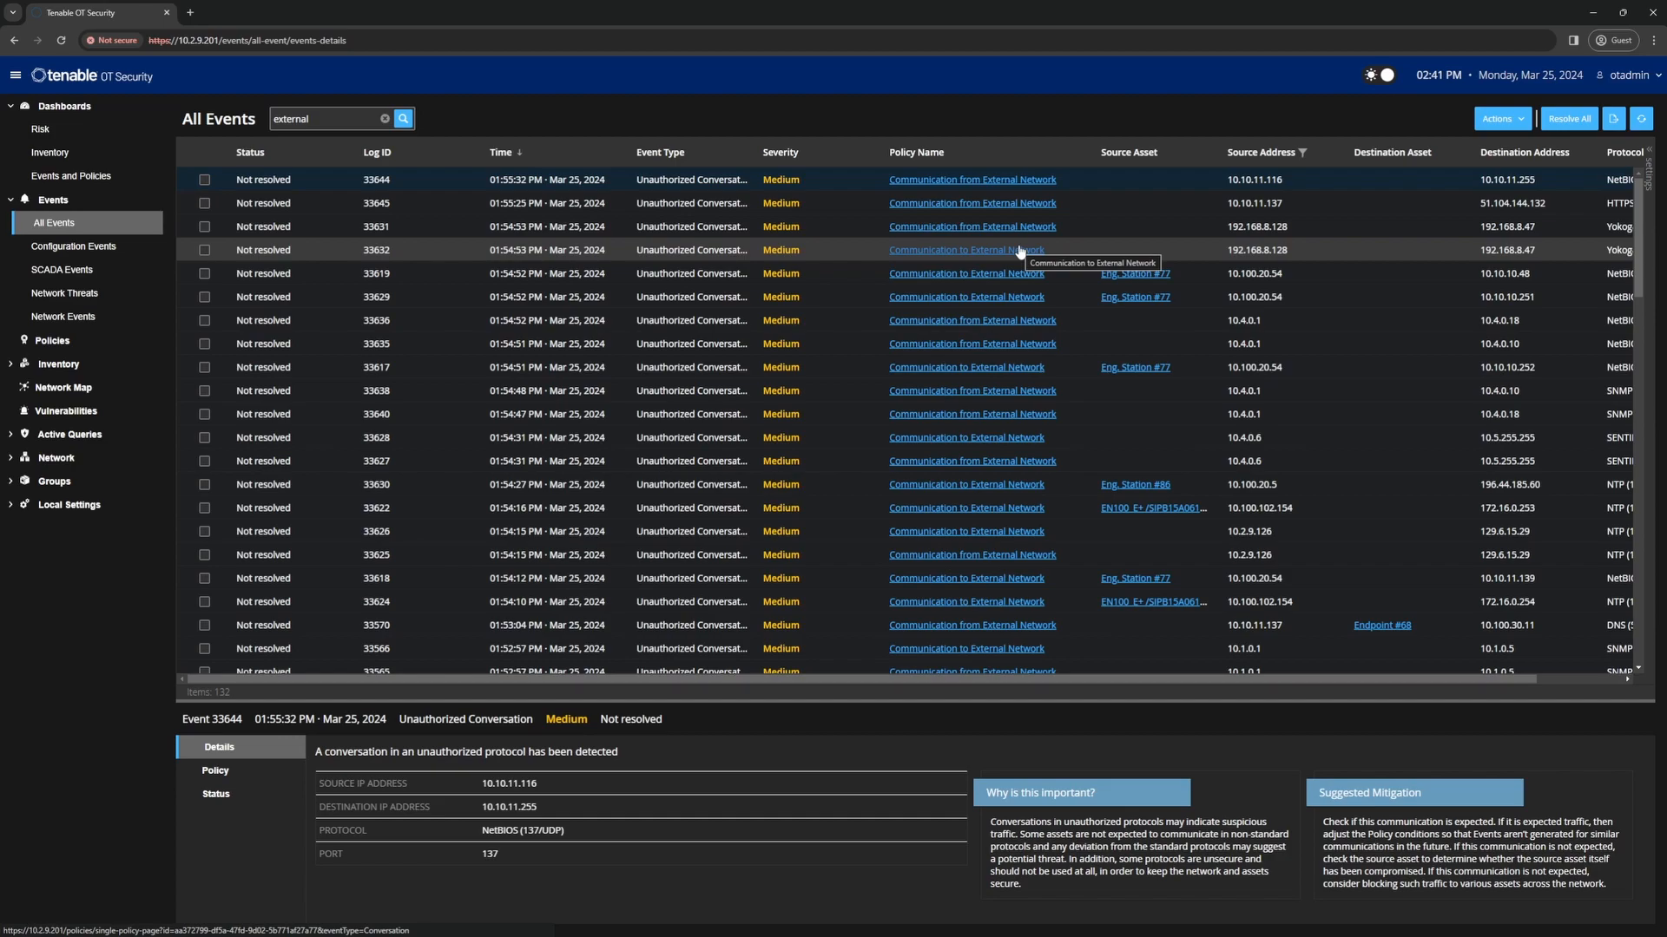
Step: Examine the Monitored Network IP ranges in the Asset Settings of the environment configuration
left_click(56, 508)
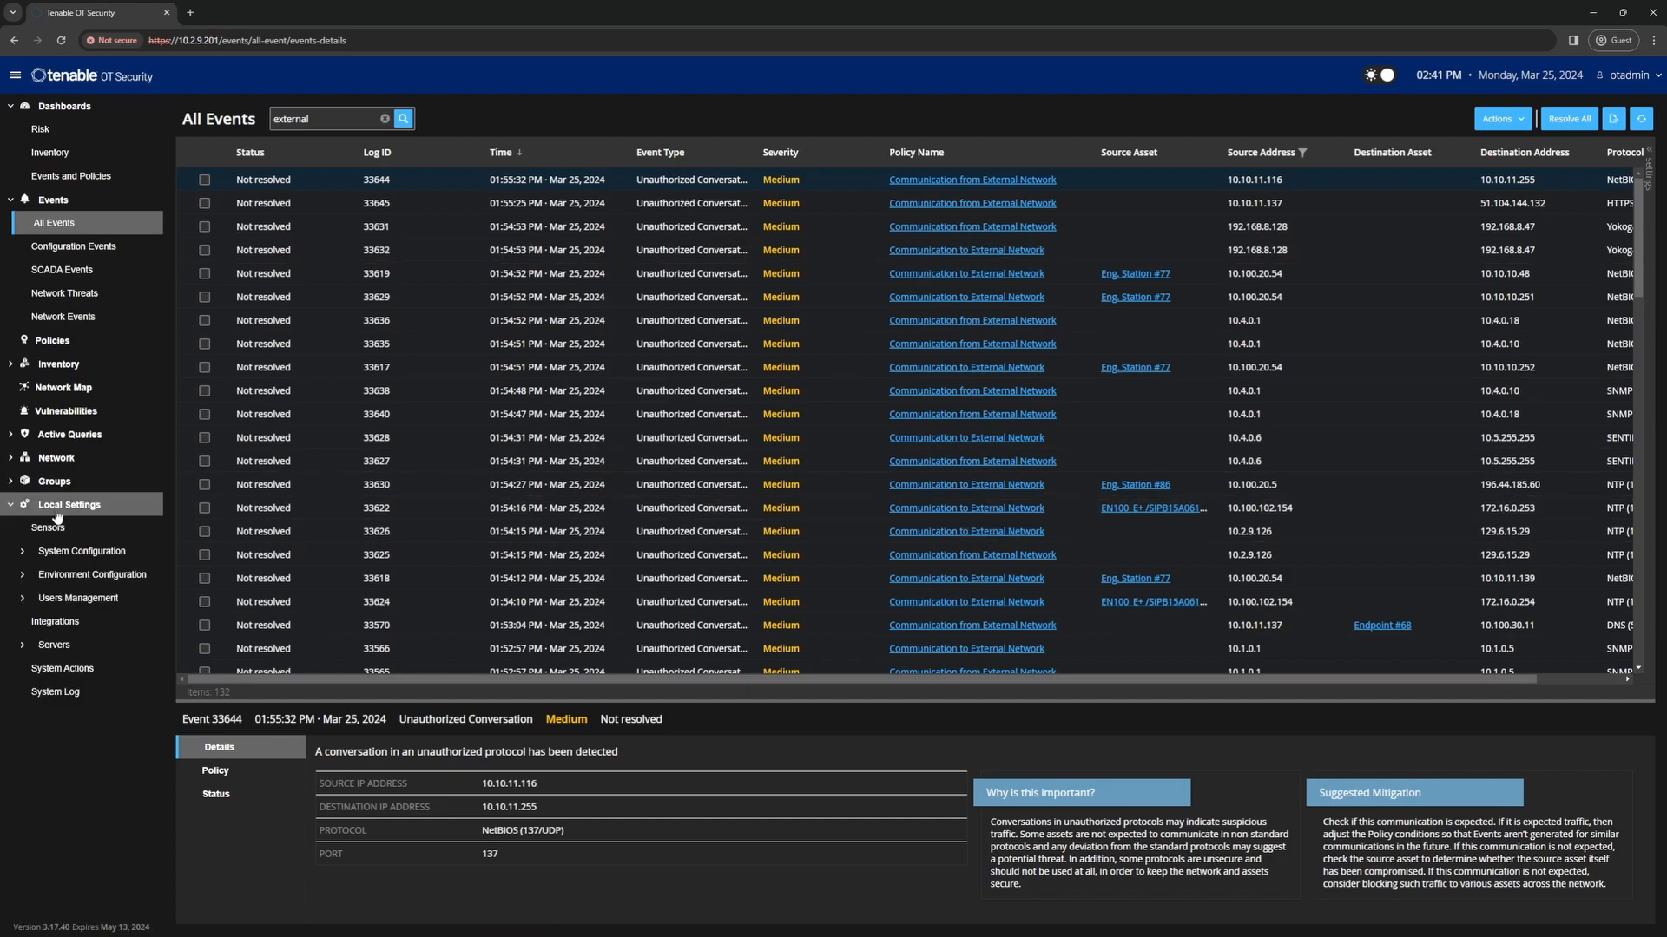
left_click(77, 584)
left_click(78, 600)
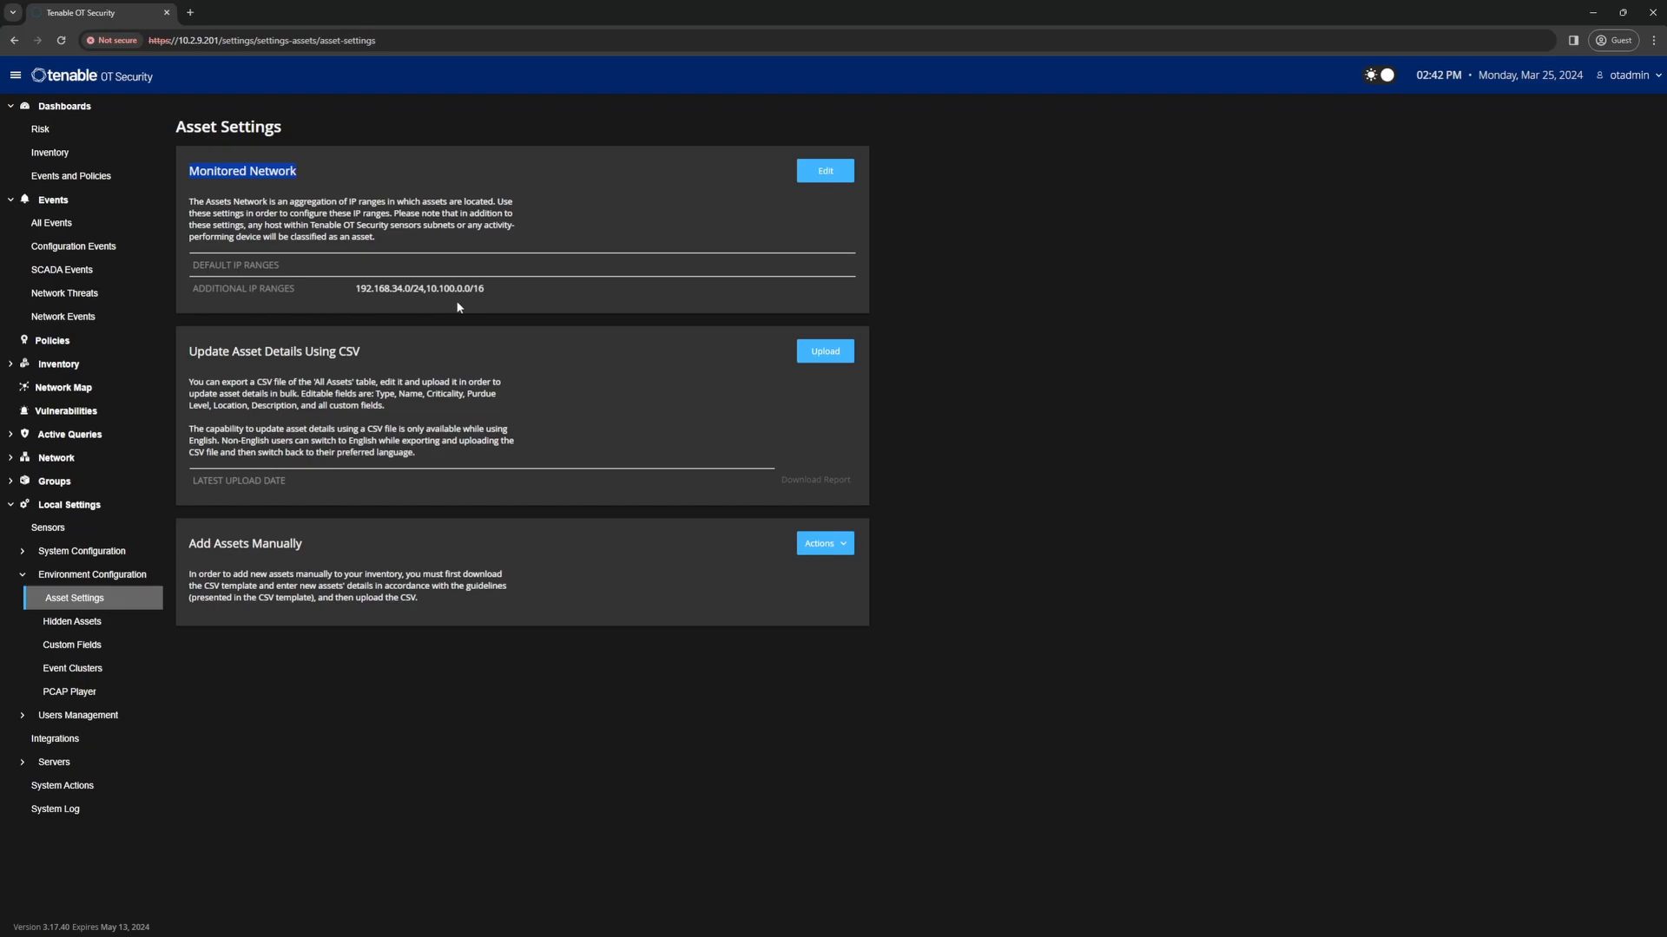
Step: Look through the Configuration Events and SCADA Events lists and return to the filtered list of all events
left_click(45, 227)
left_click(318, 118)
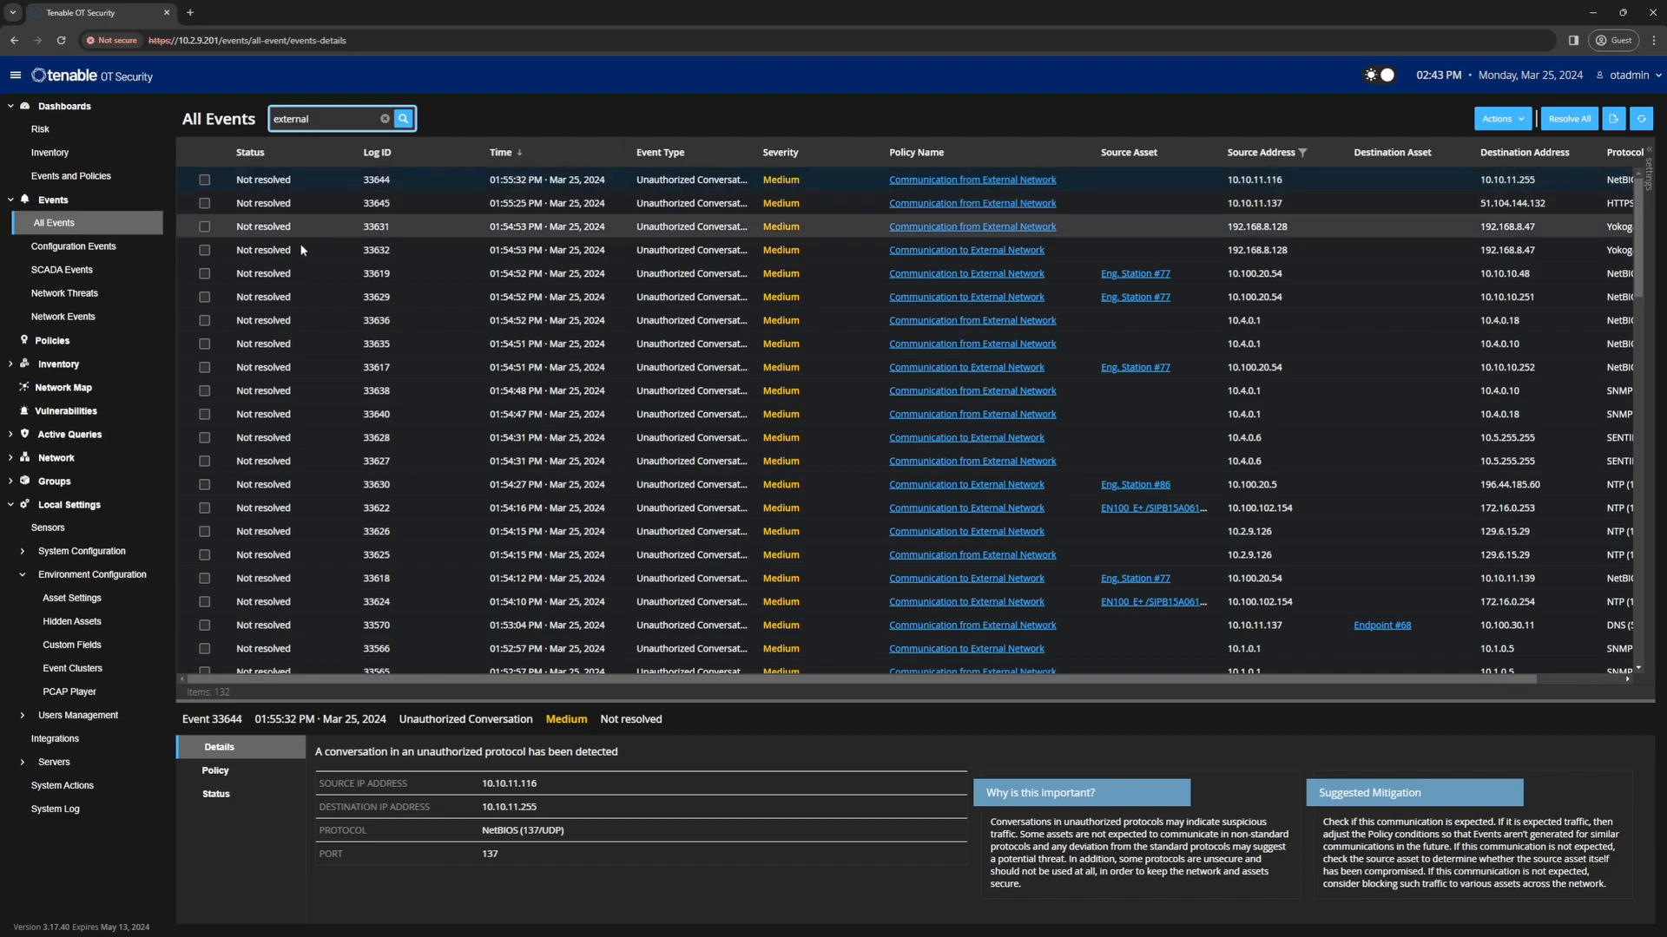
left_click(48, 246)
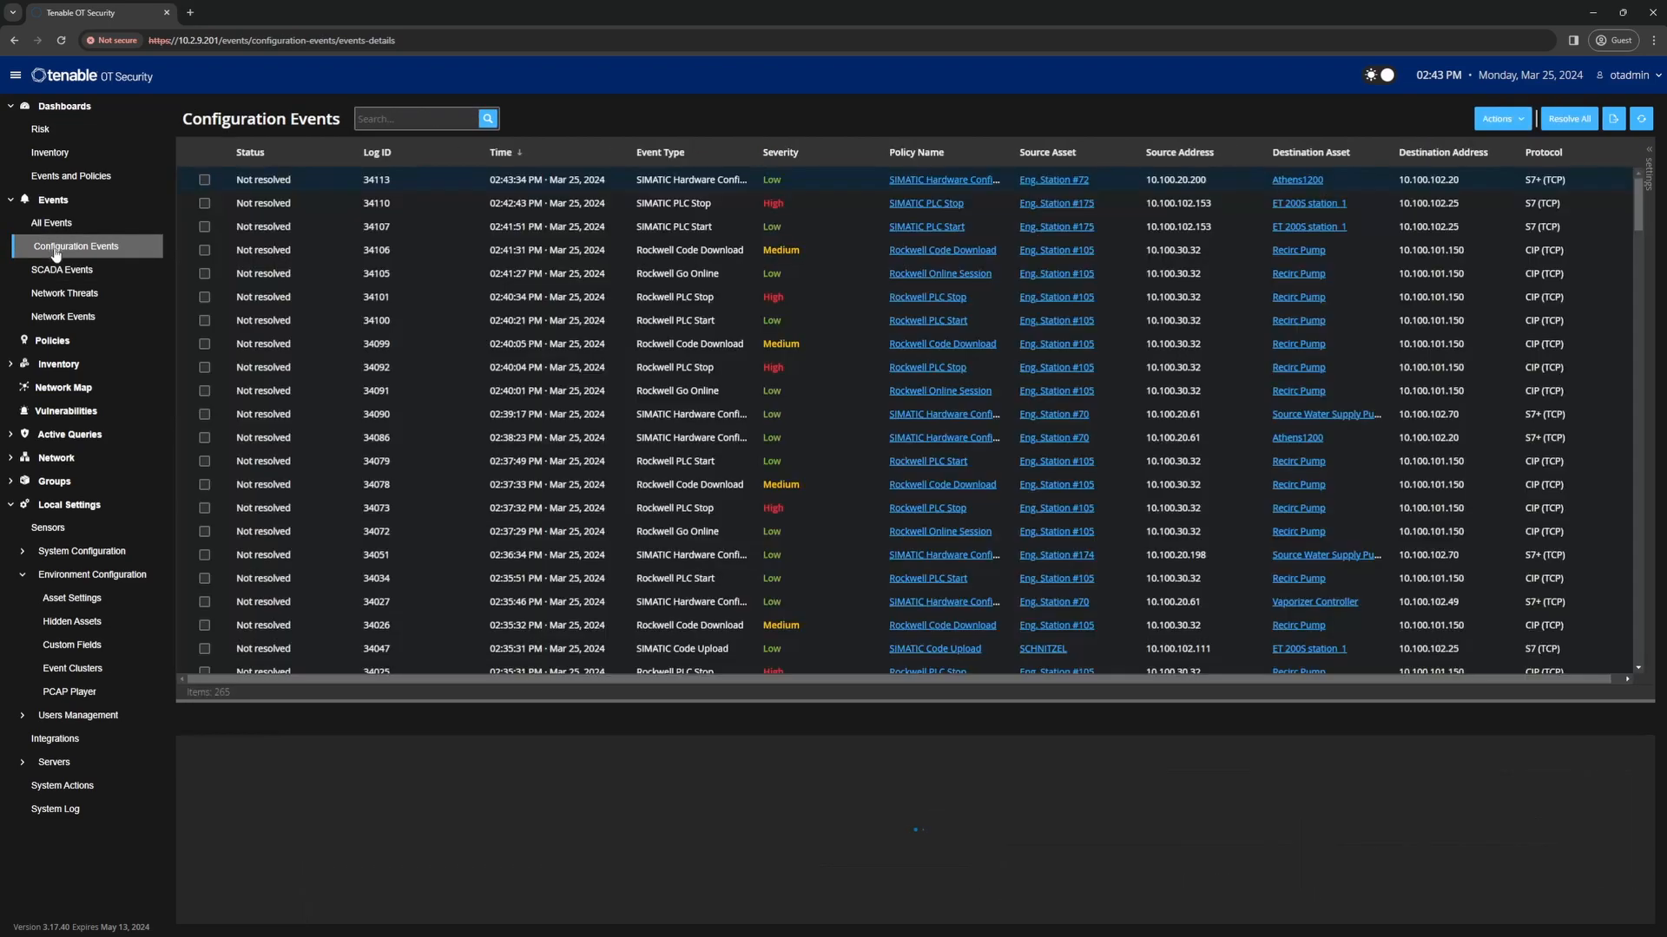
left_click(52, 269)
left_click(51, 223)
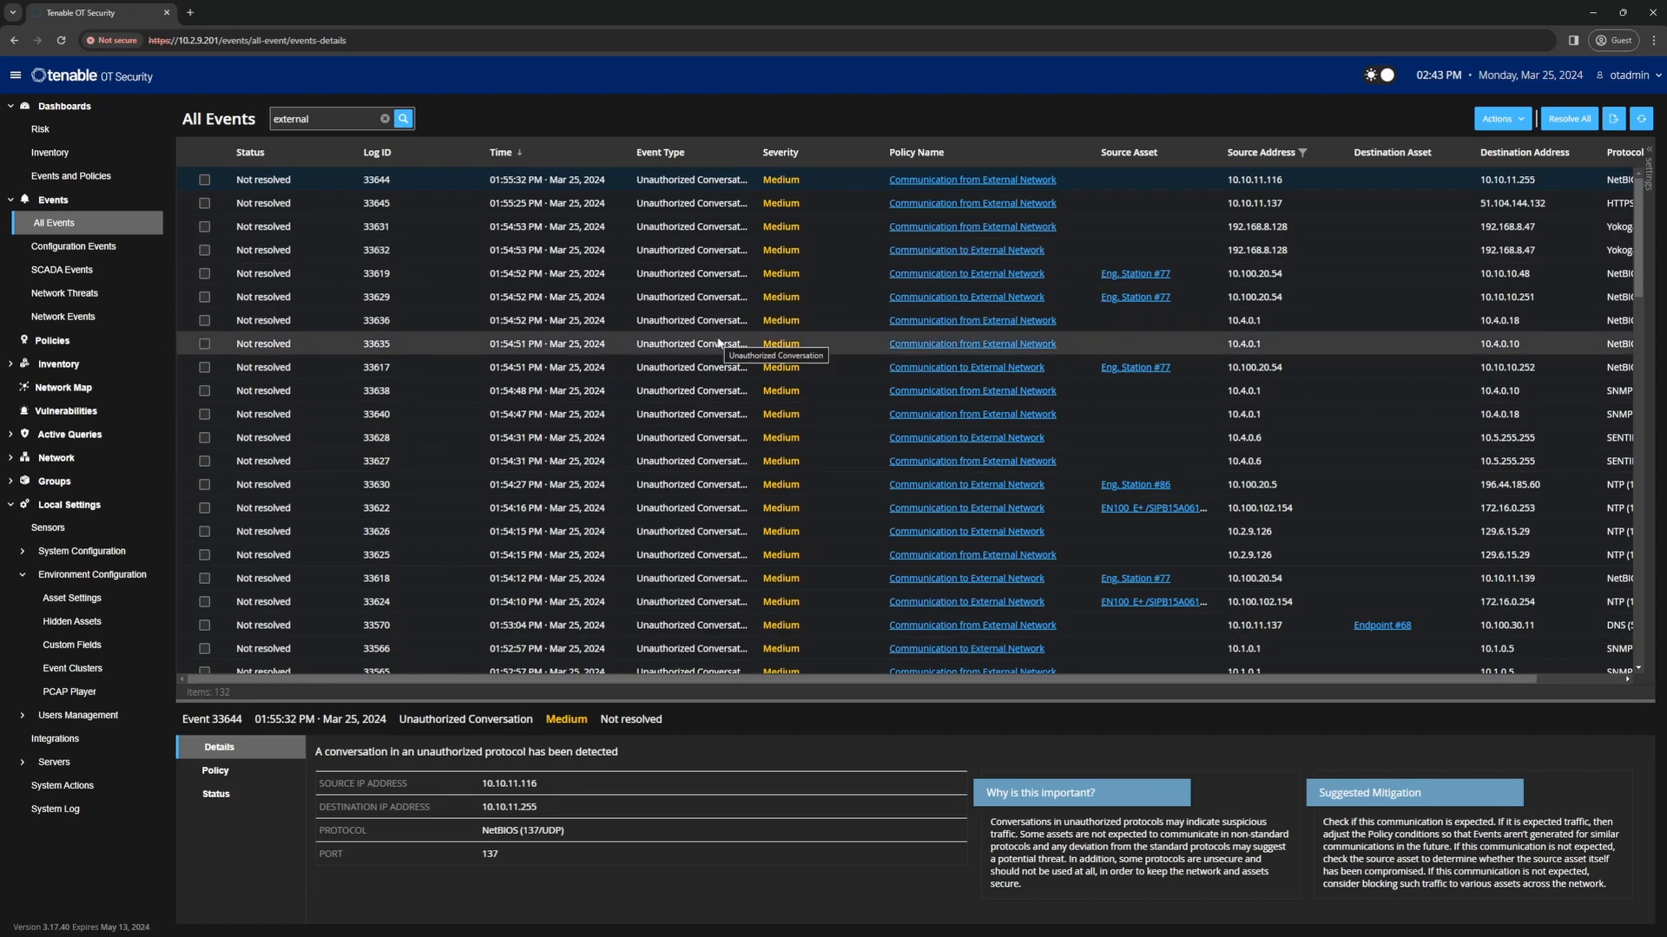
Step: Hide the Log ID and Source Asset columns in the All Events table
left_click(1650, 165)
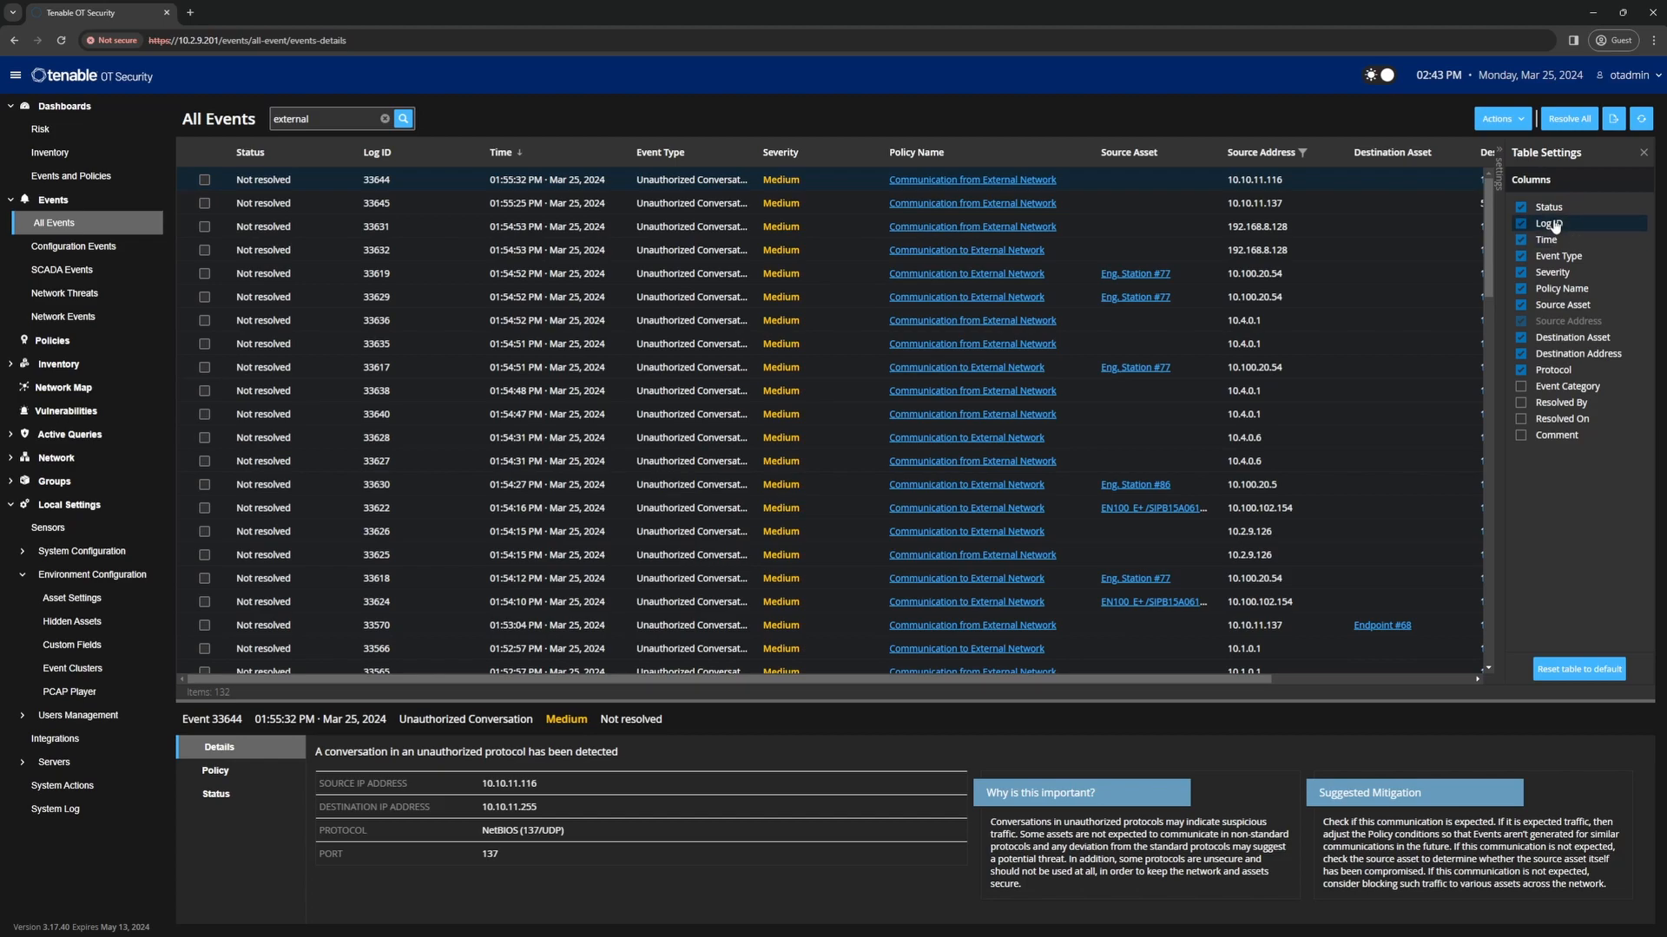
left_click(1521, 226)
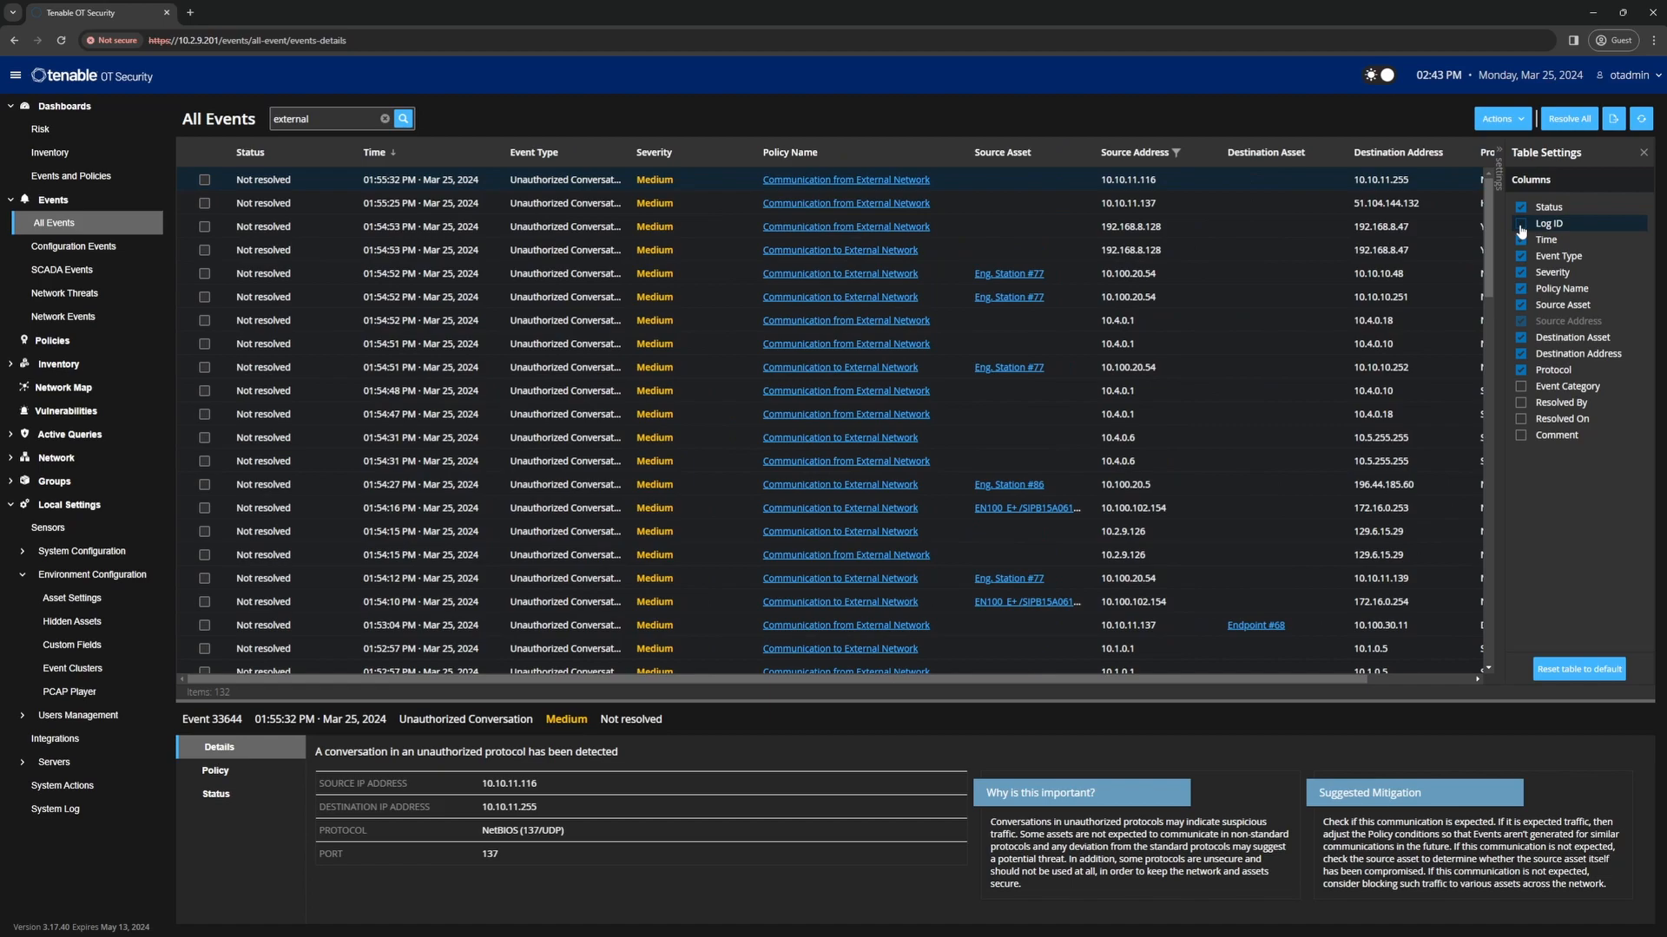
left_click(1520, 305)
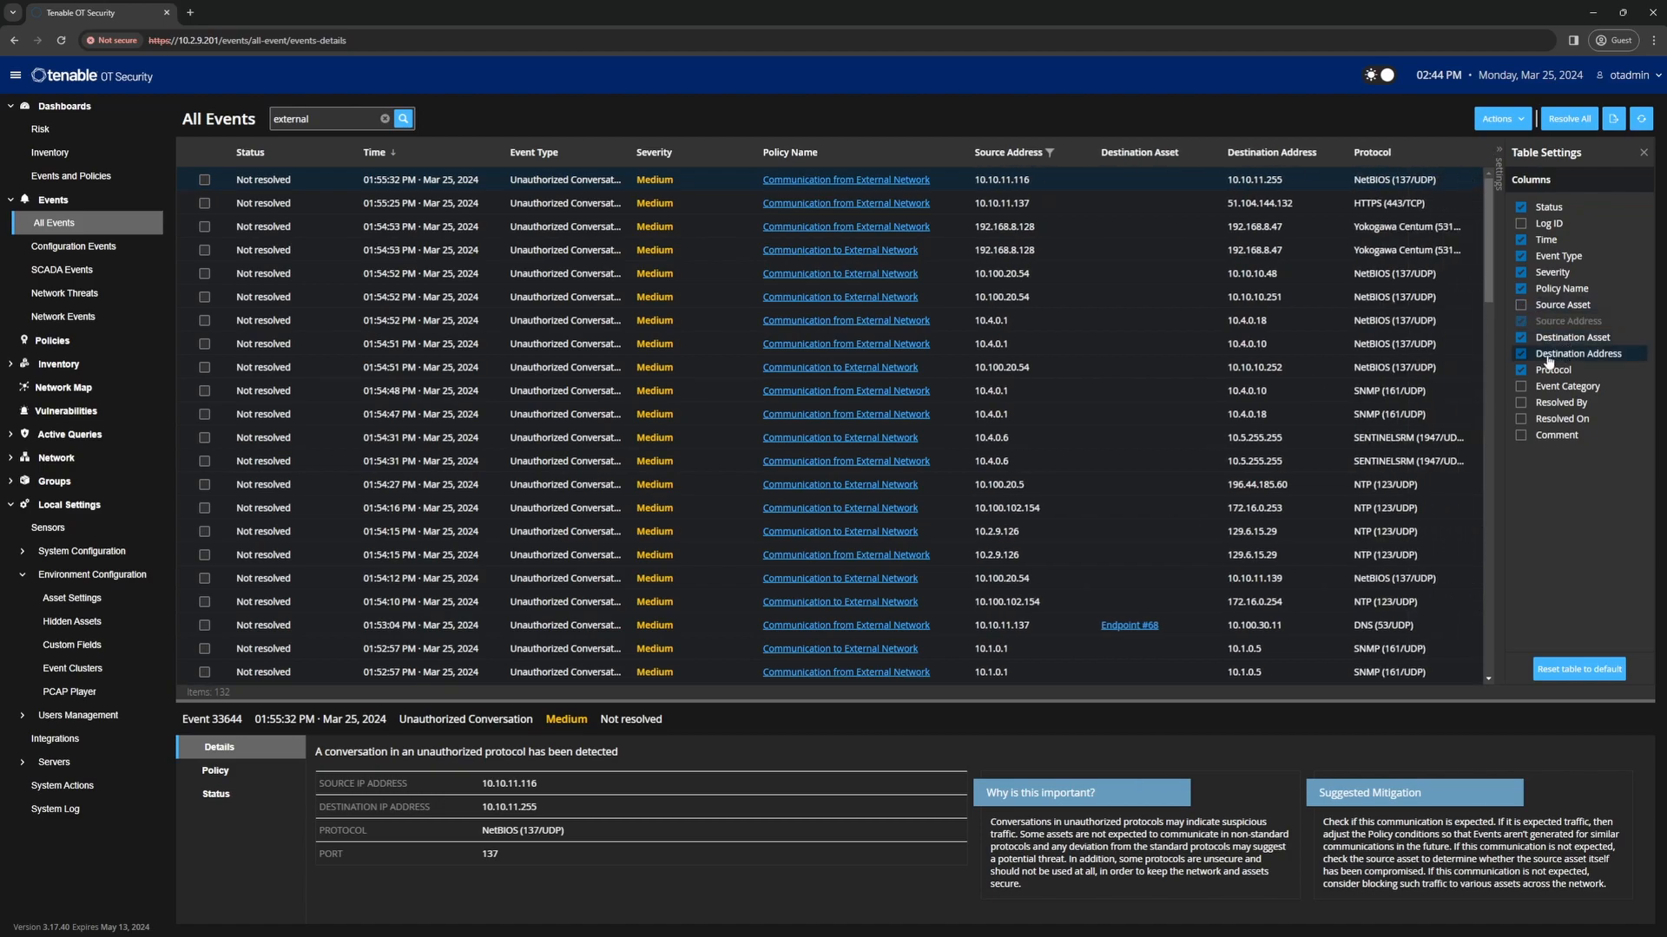
Step: Hide the Destination Asset column and show the Comment column in the All Events table
left_click(1520, 337)
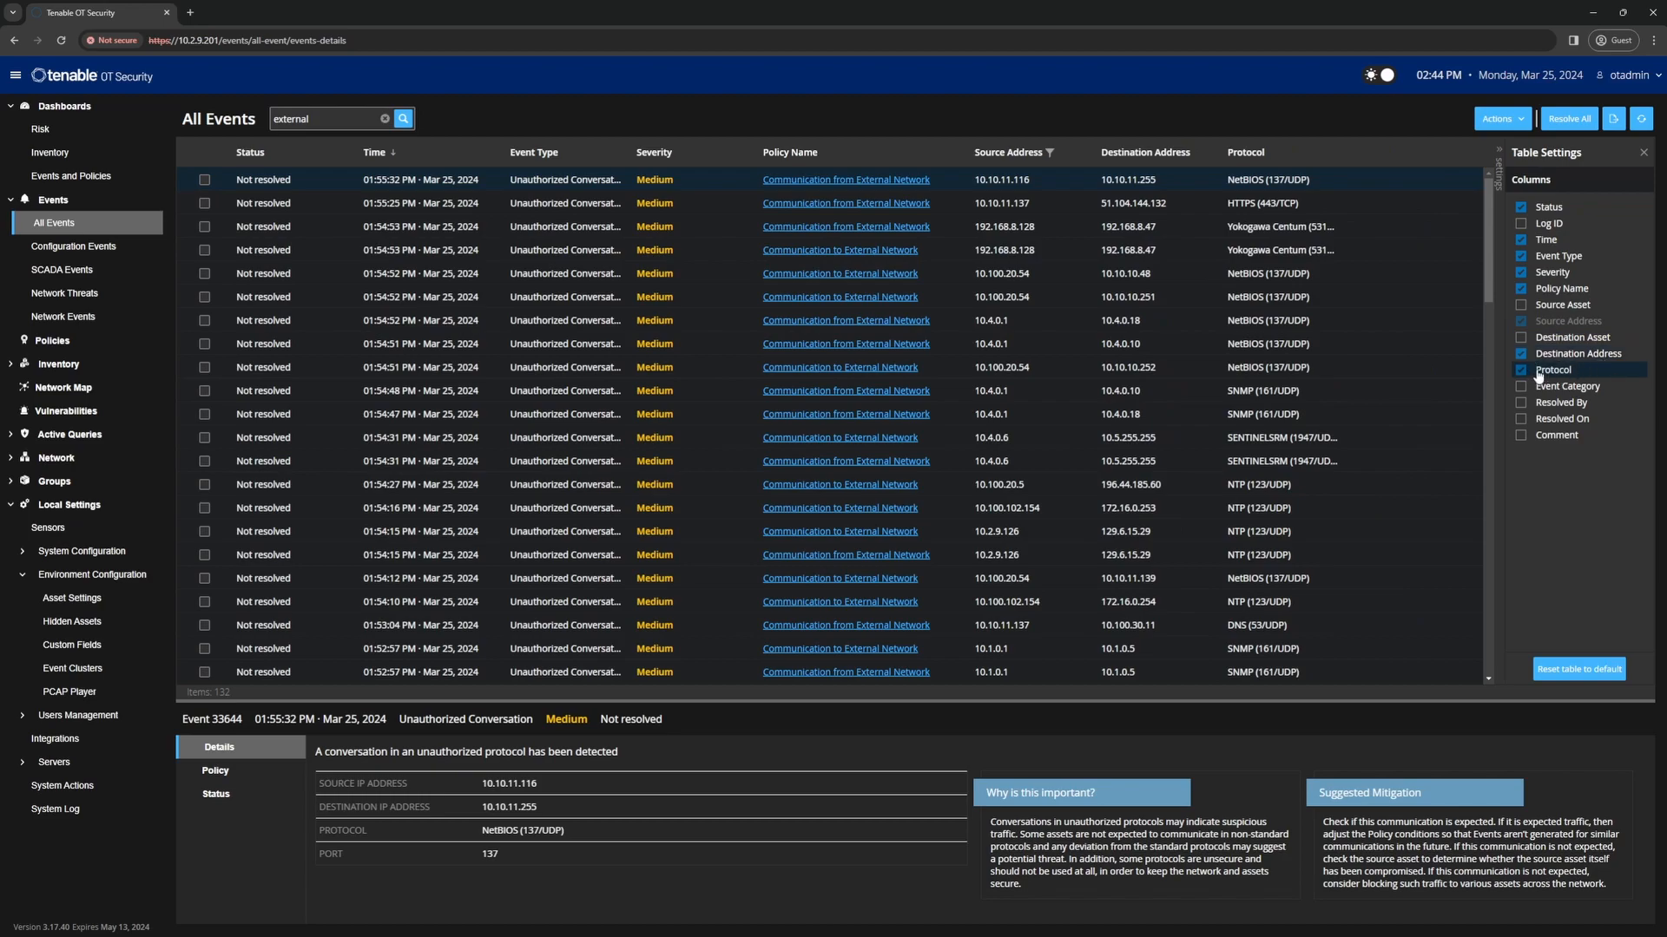
left_click(1520, 437)
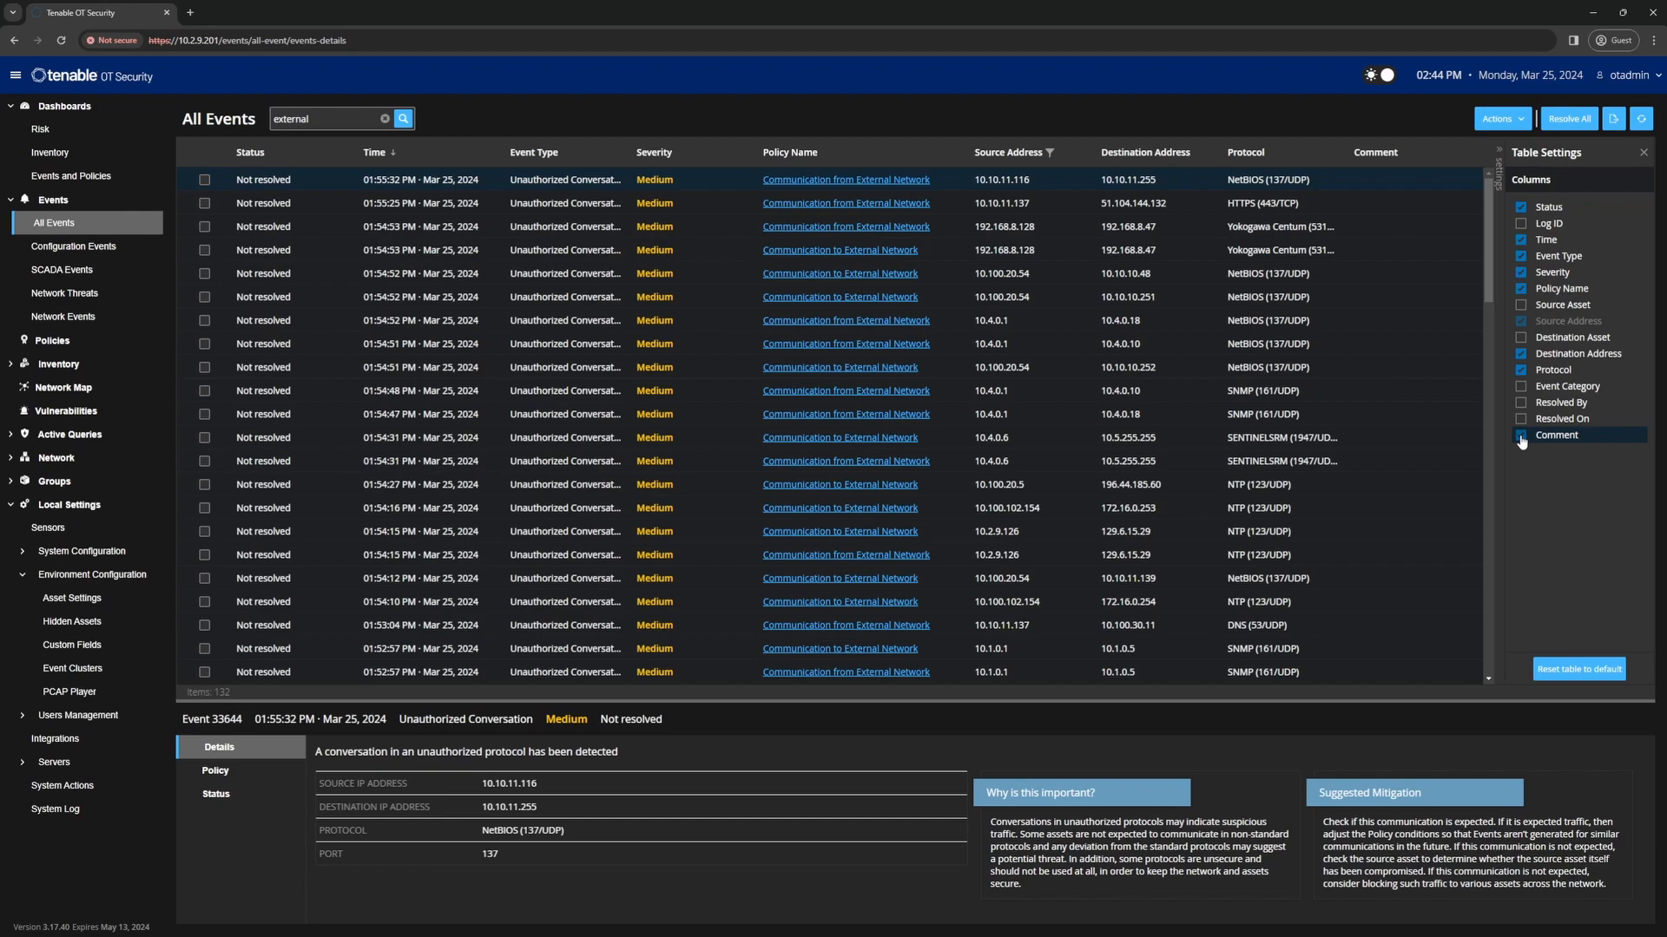
left_click(1644, 153)
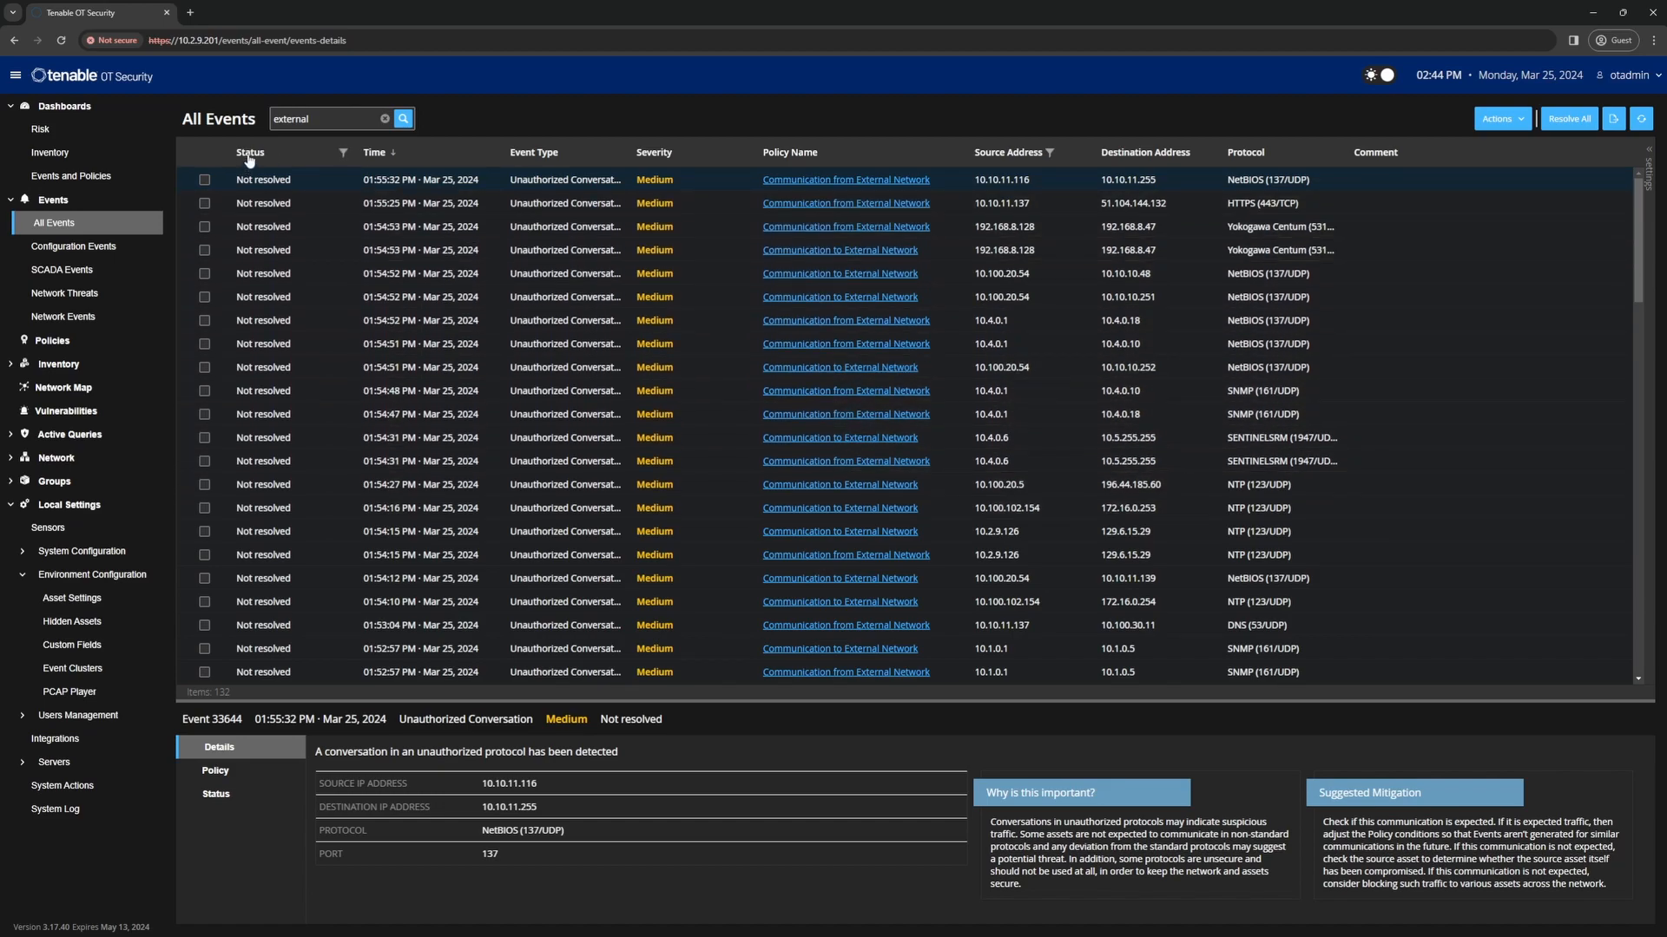
Step: Move the Status column between Protocol and Comment and enlarge the event details pane below the table
left_click_drag(249, 163, 1300, 163)
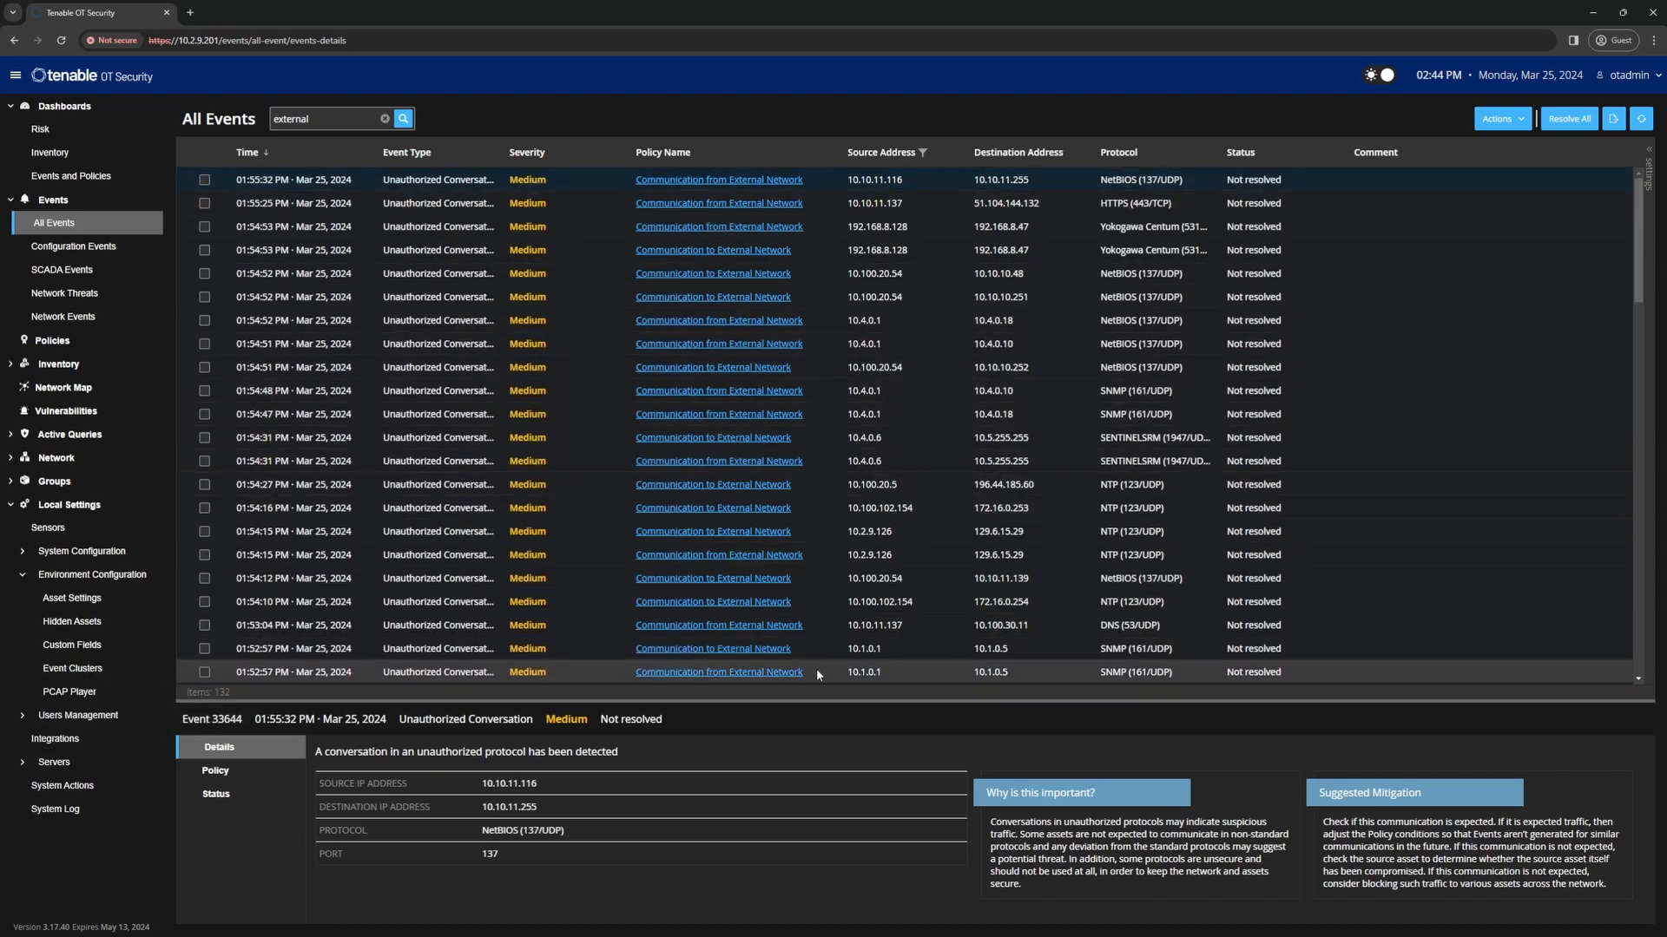
left_click_drag(821, 702, 816, 523)
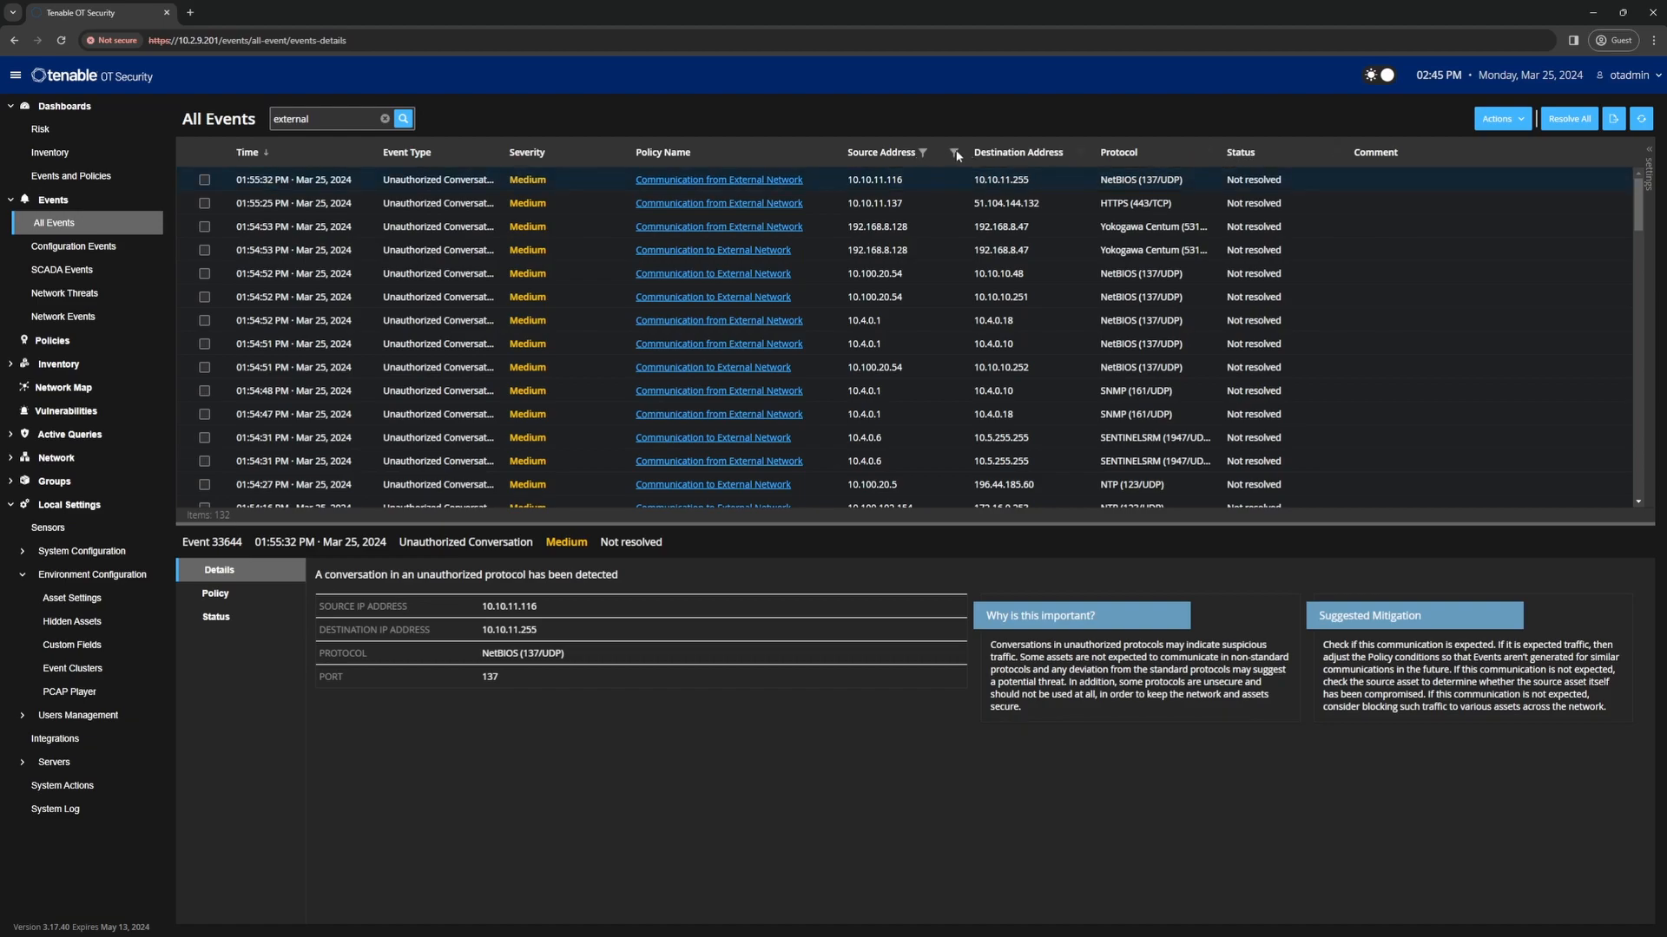
Step: Sort the events in turn by policy name, time, event type, severity and source address, then by policy name again
left_click(955, 155)
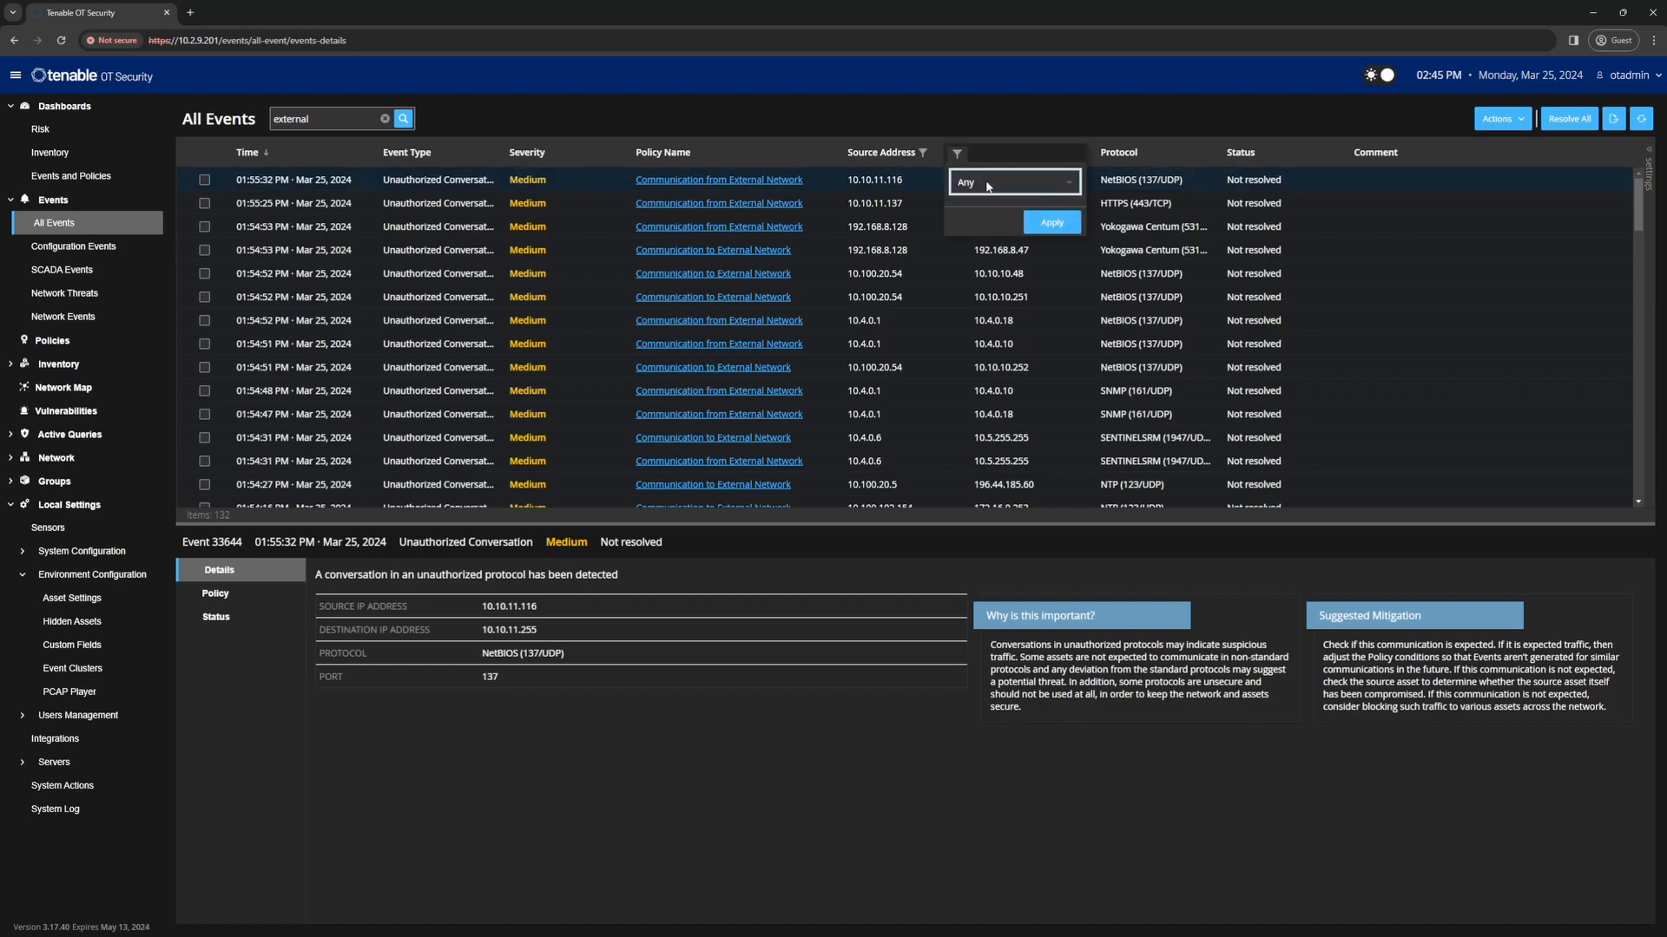
left_click(772, 154)
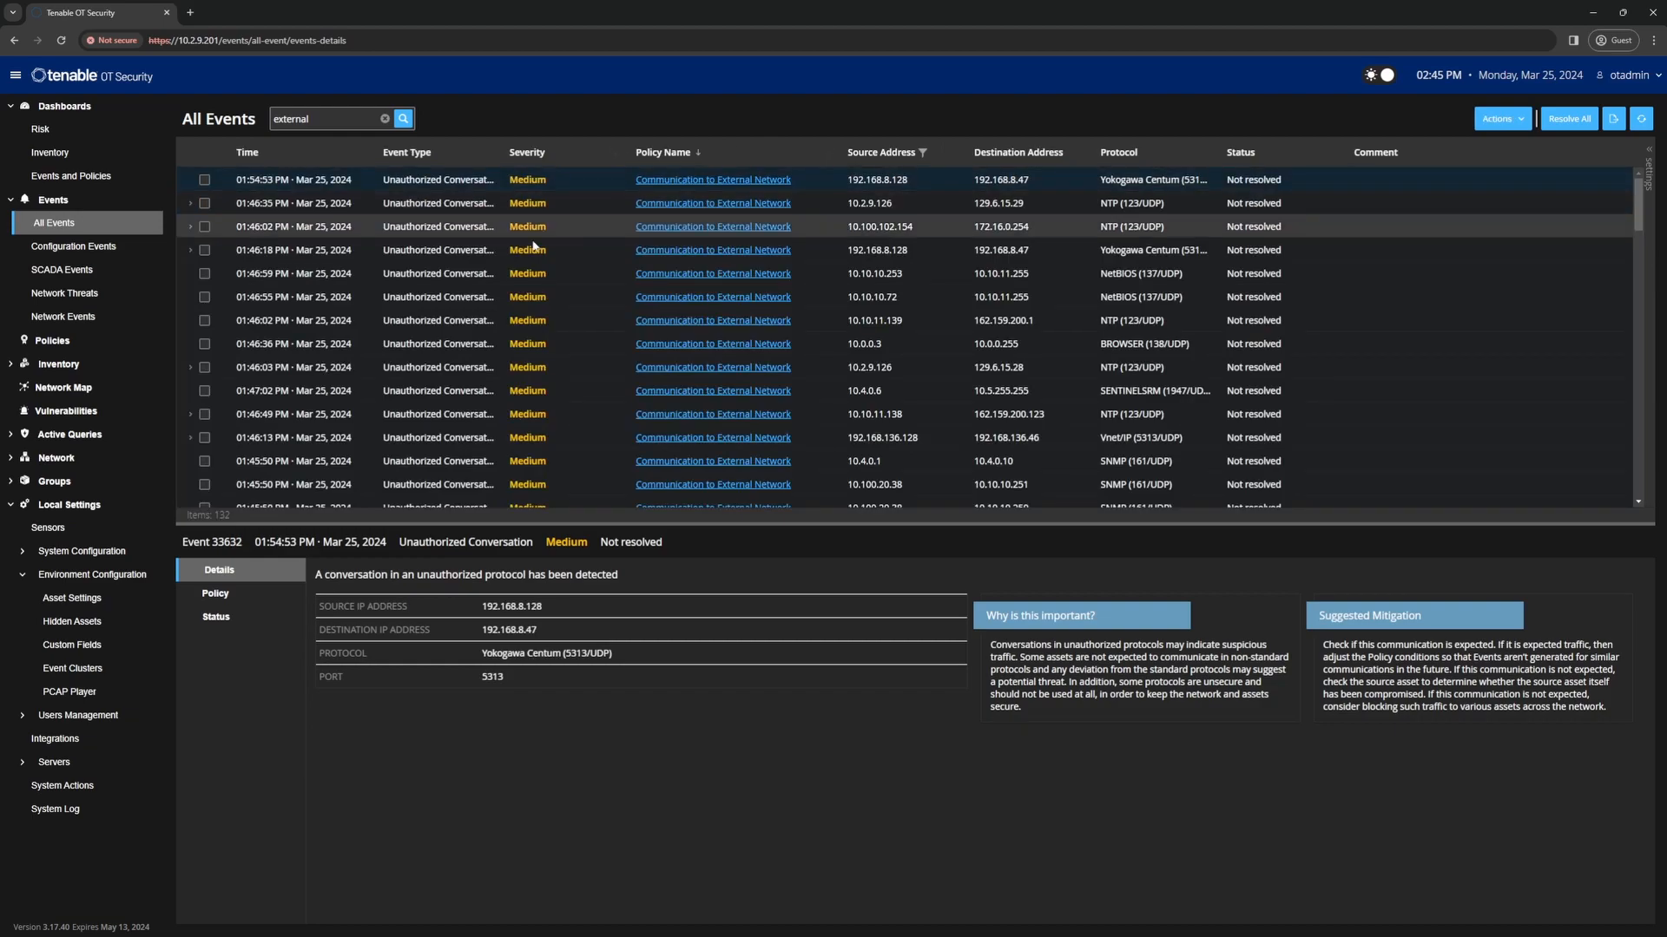
left_click(249, 153)
left_click(423, 155)
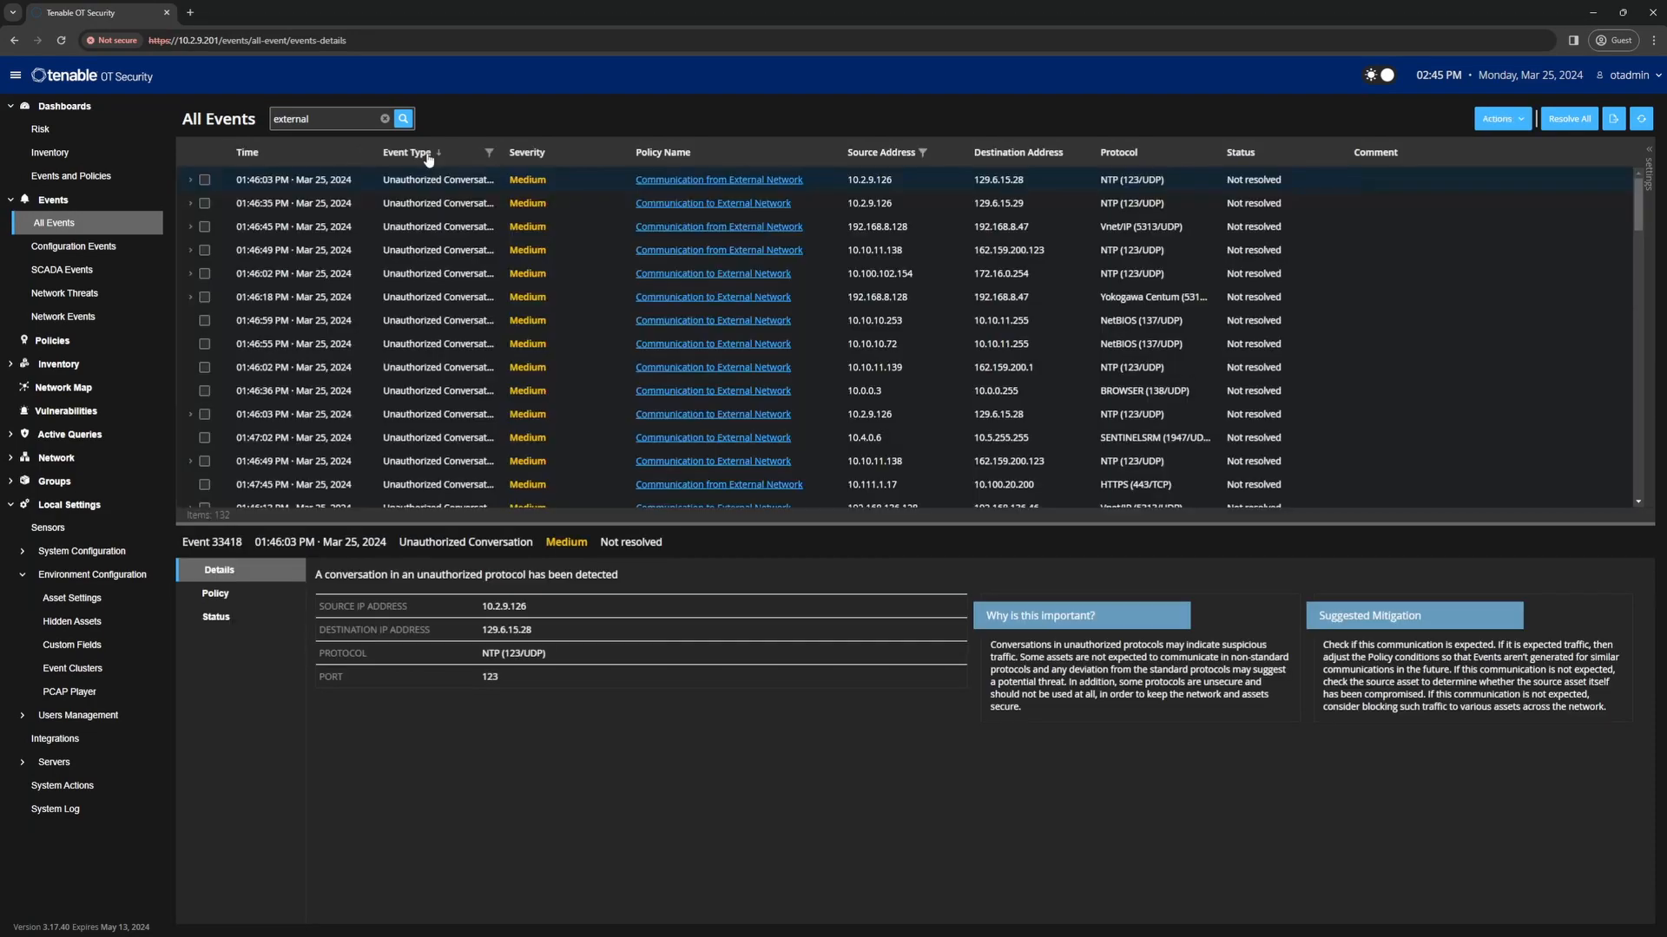
left_click(529, 154)
left_click(864, 156)
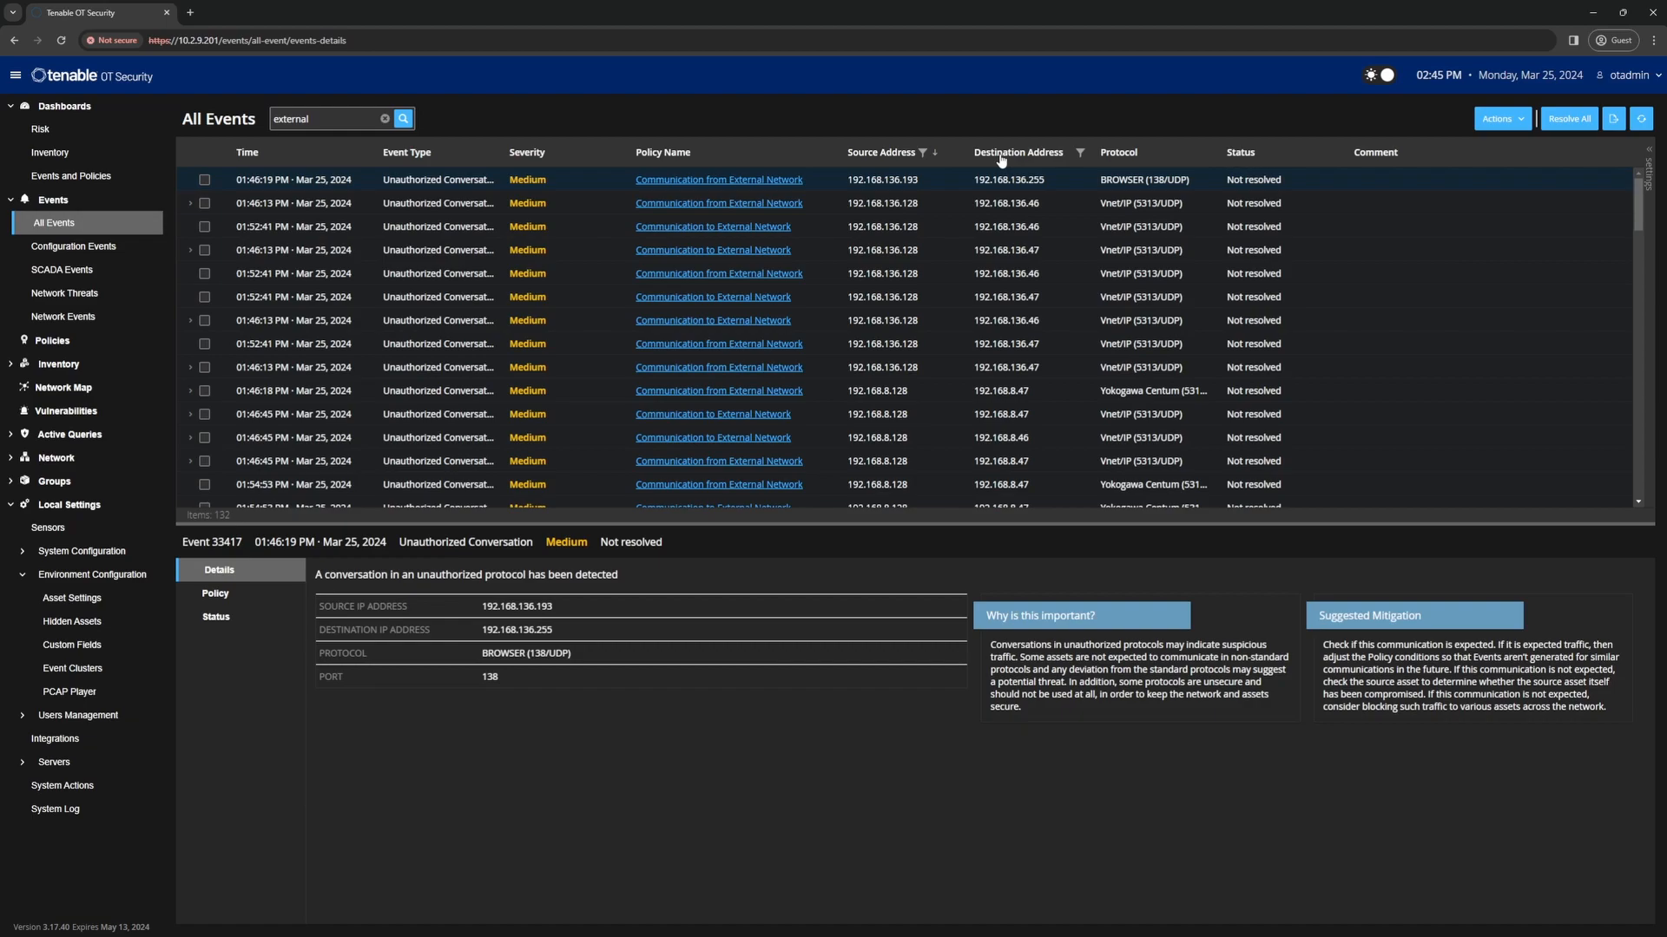
left_click(686, 161)
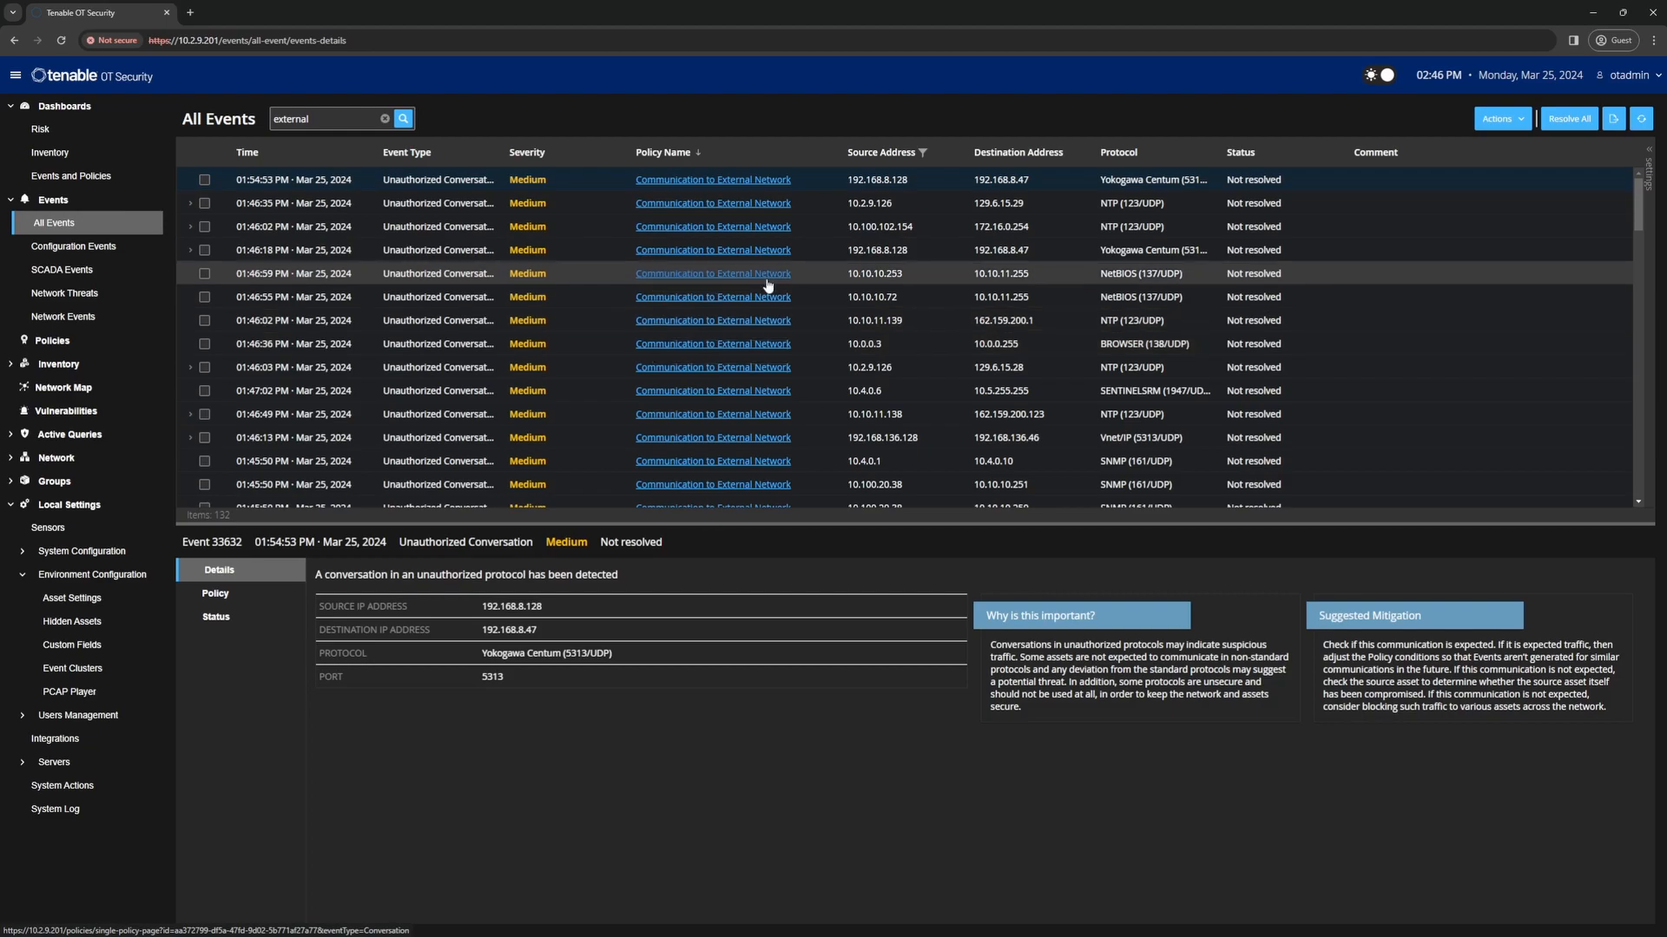
Step: Sort the events by Source Address first, Destination Address second and Protocol third
left_click(875, 154)
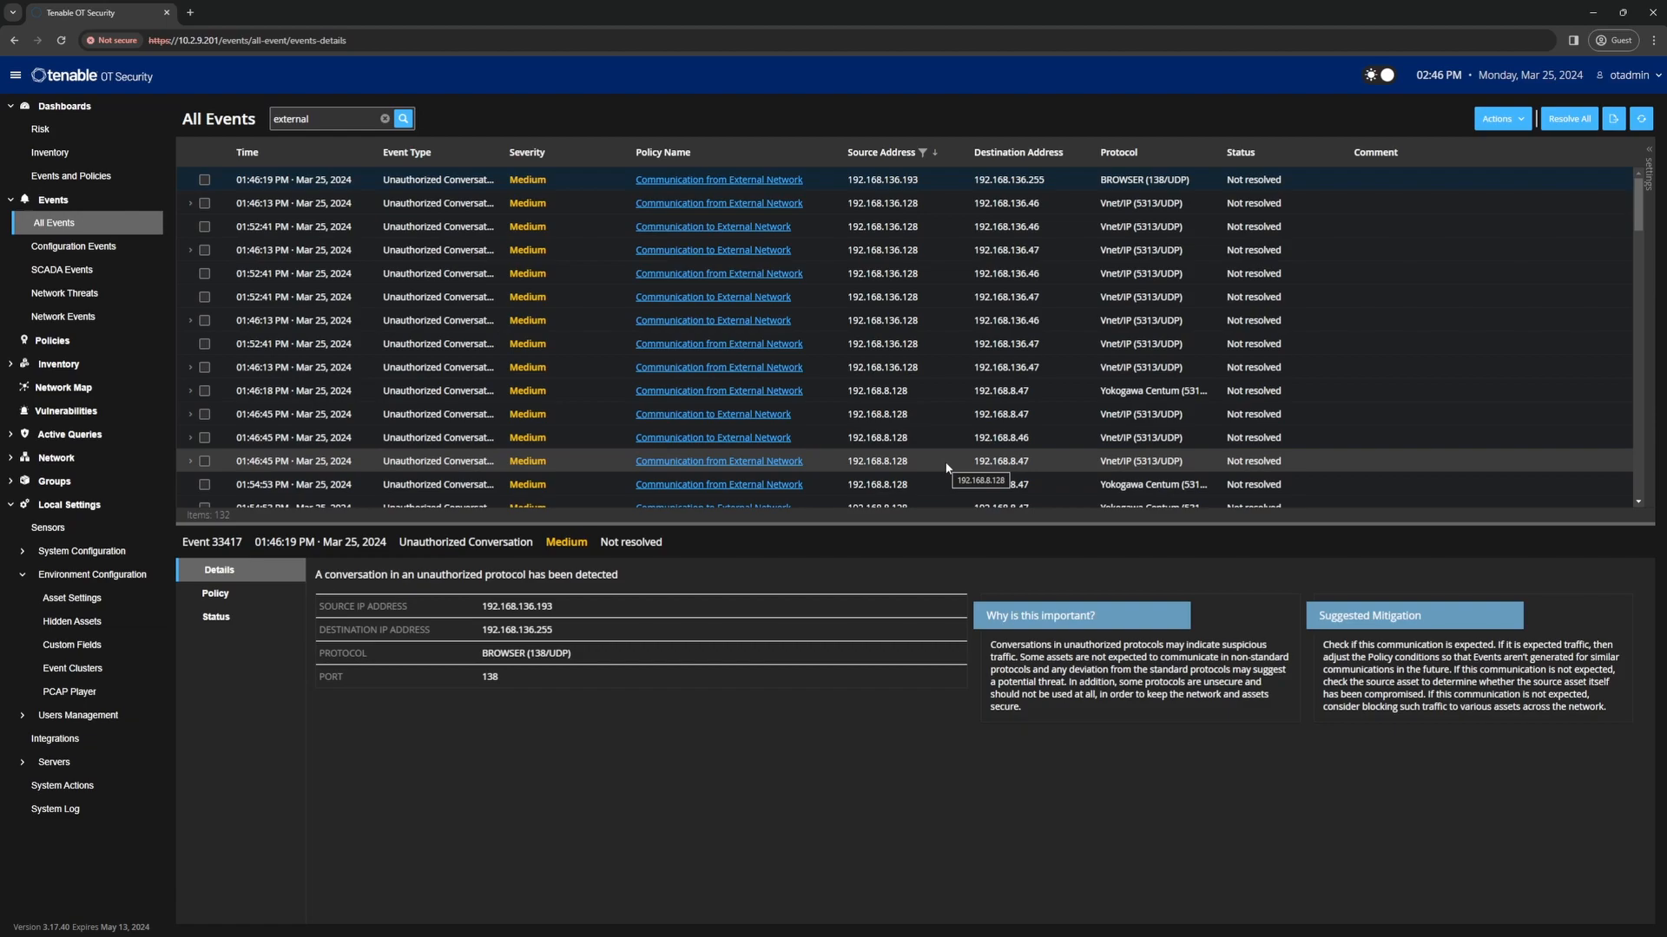
left_click(1009, 154, "shift")
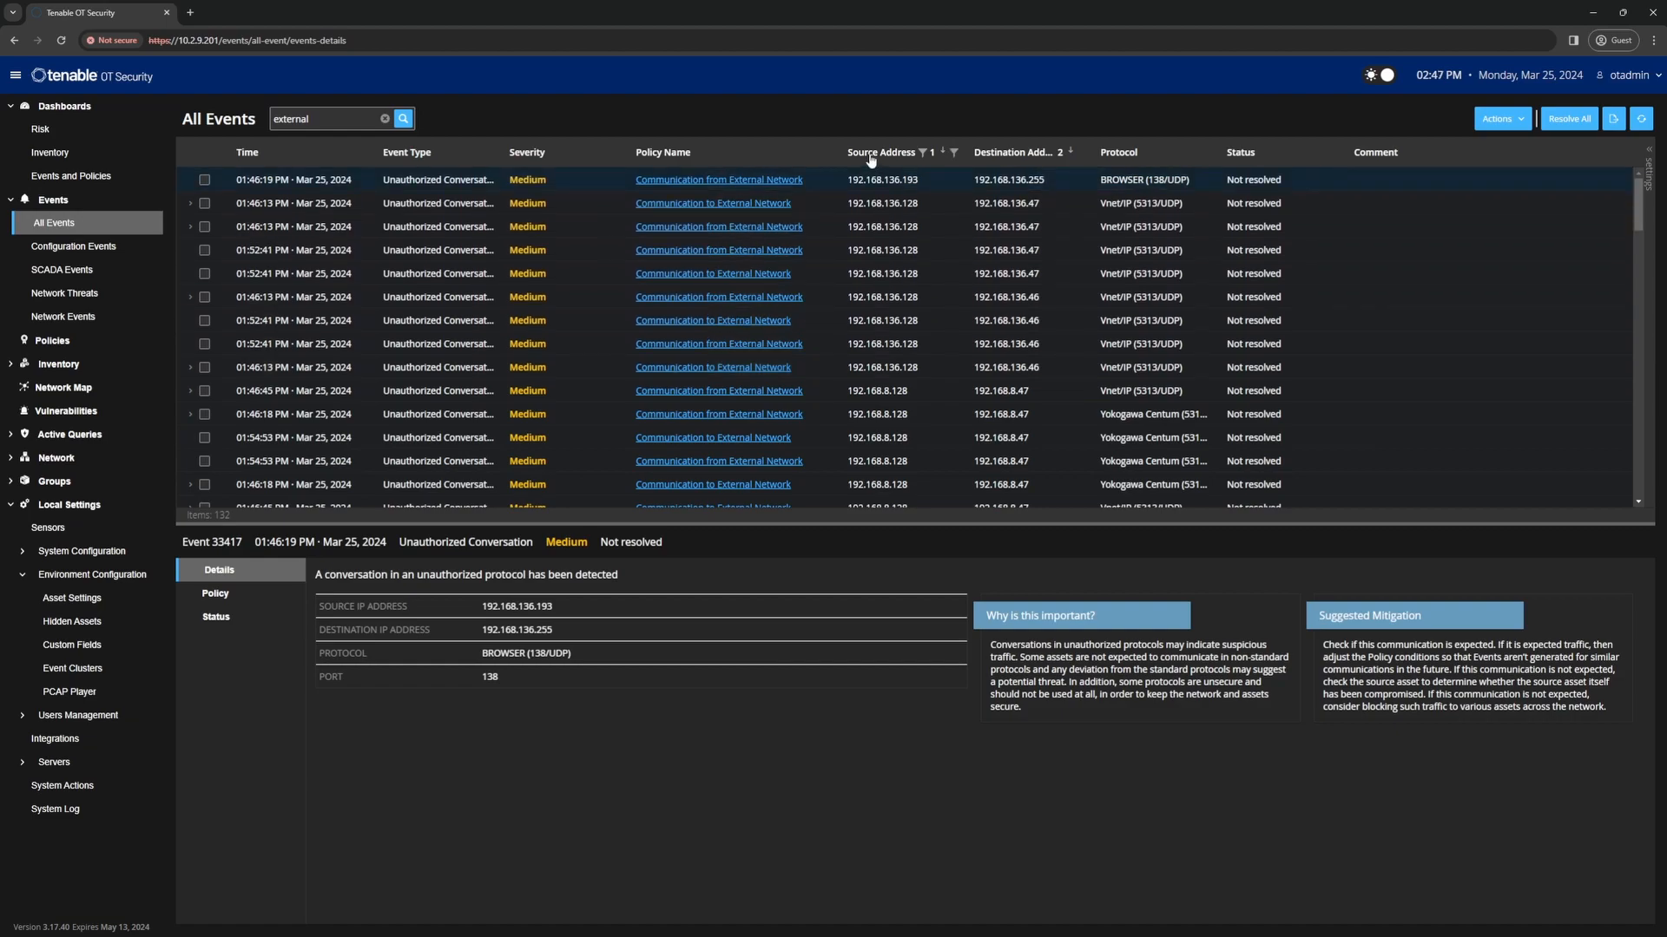
left_click(1117, 154)
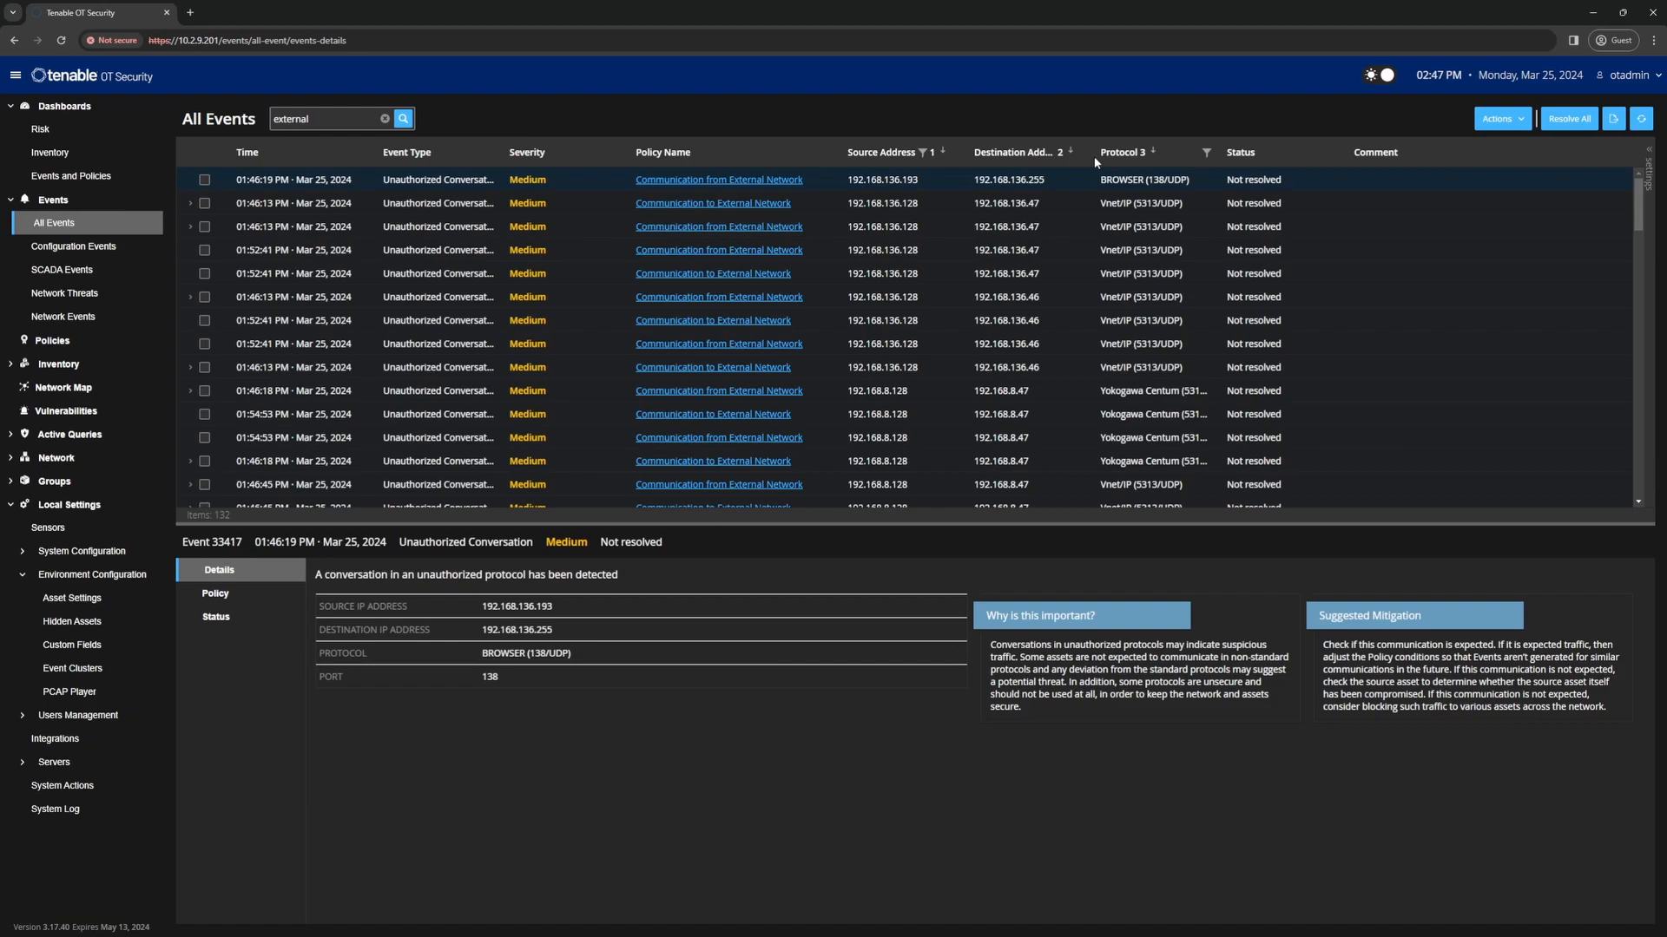
Step: Sort the events by Source Address alone, descending, and filter Policy Name to only Communication from External Network
left_click(881, 153)
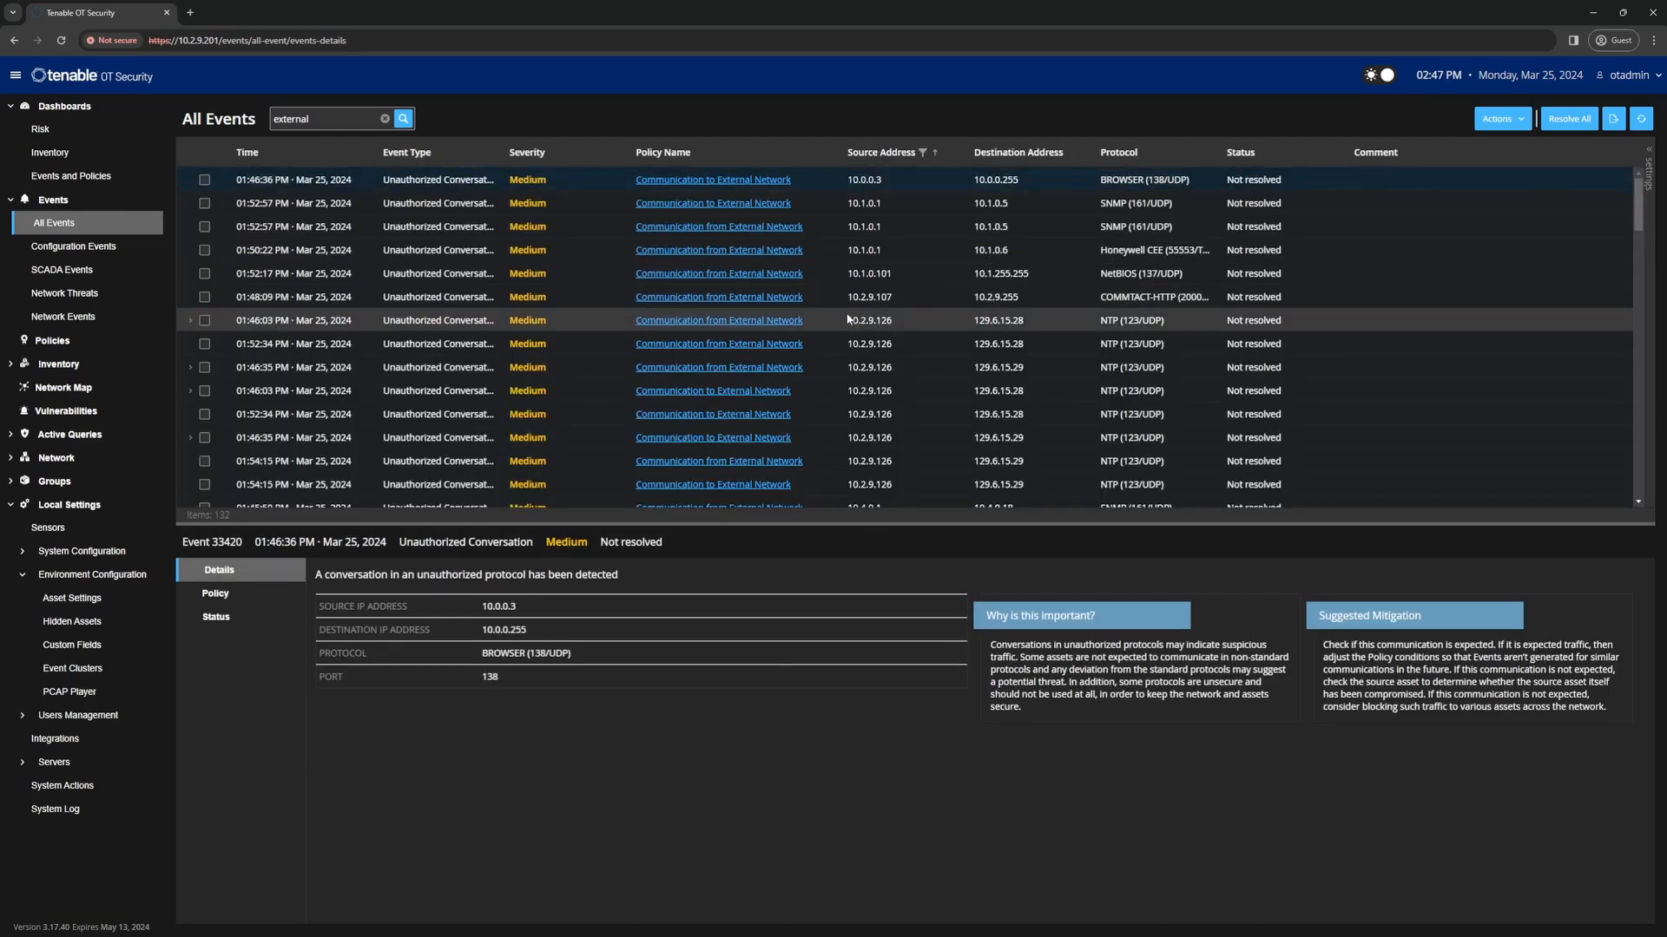
left_click(877, 153)
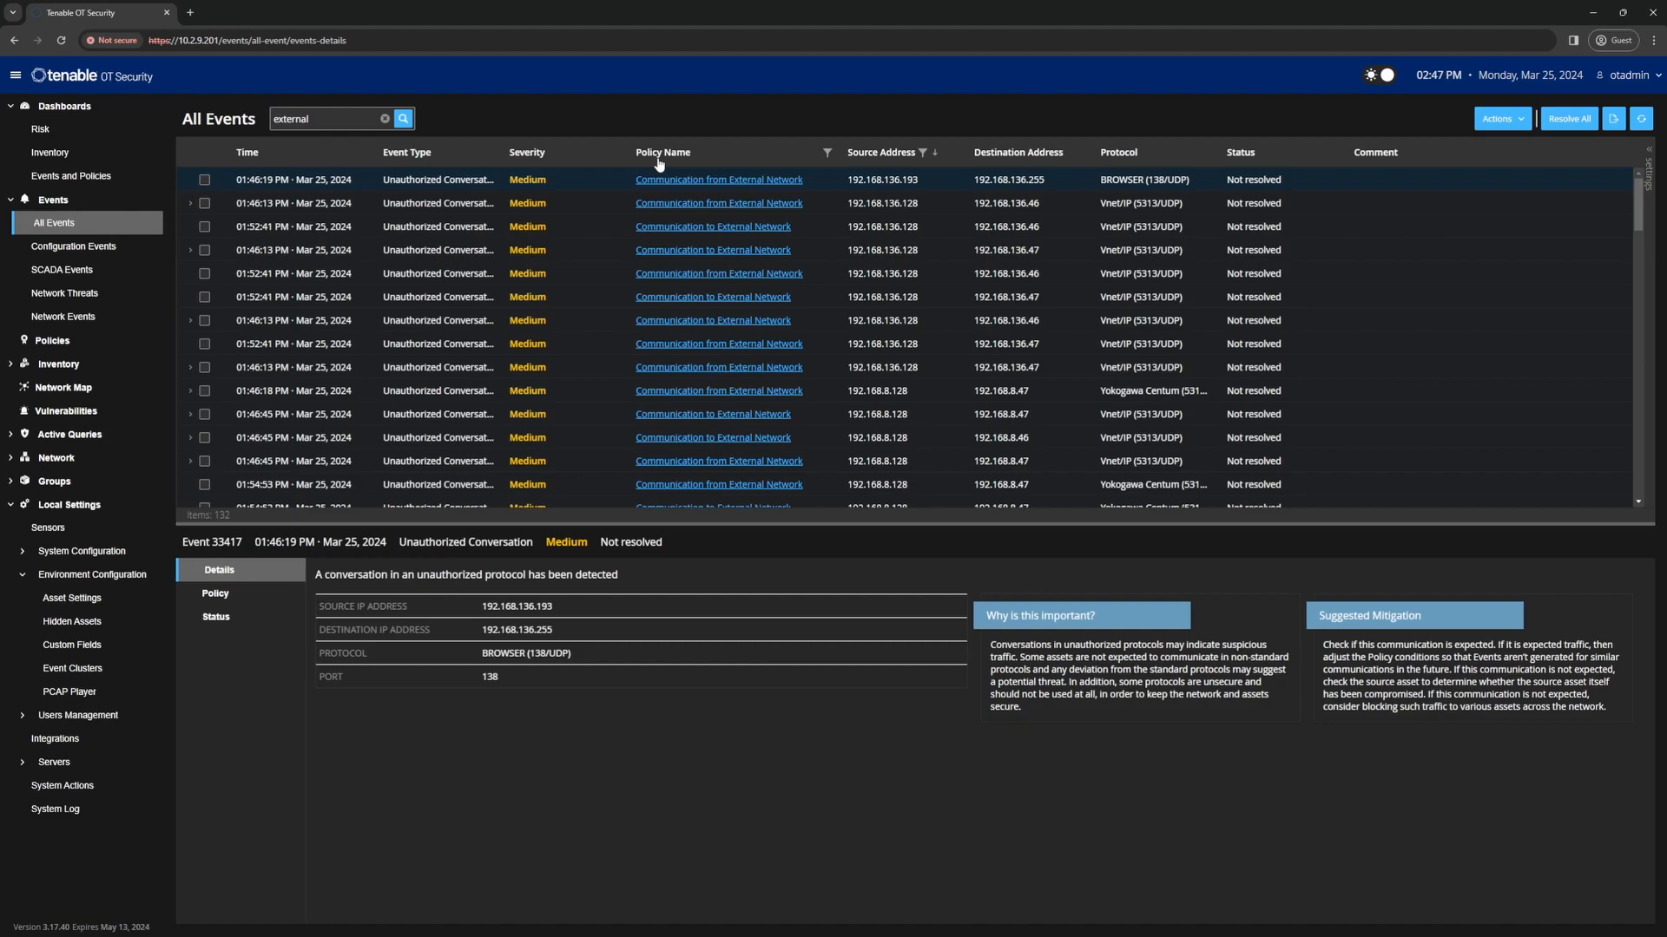
left_click(826, 154)
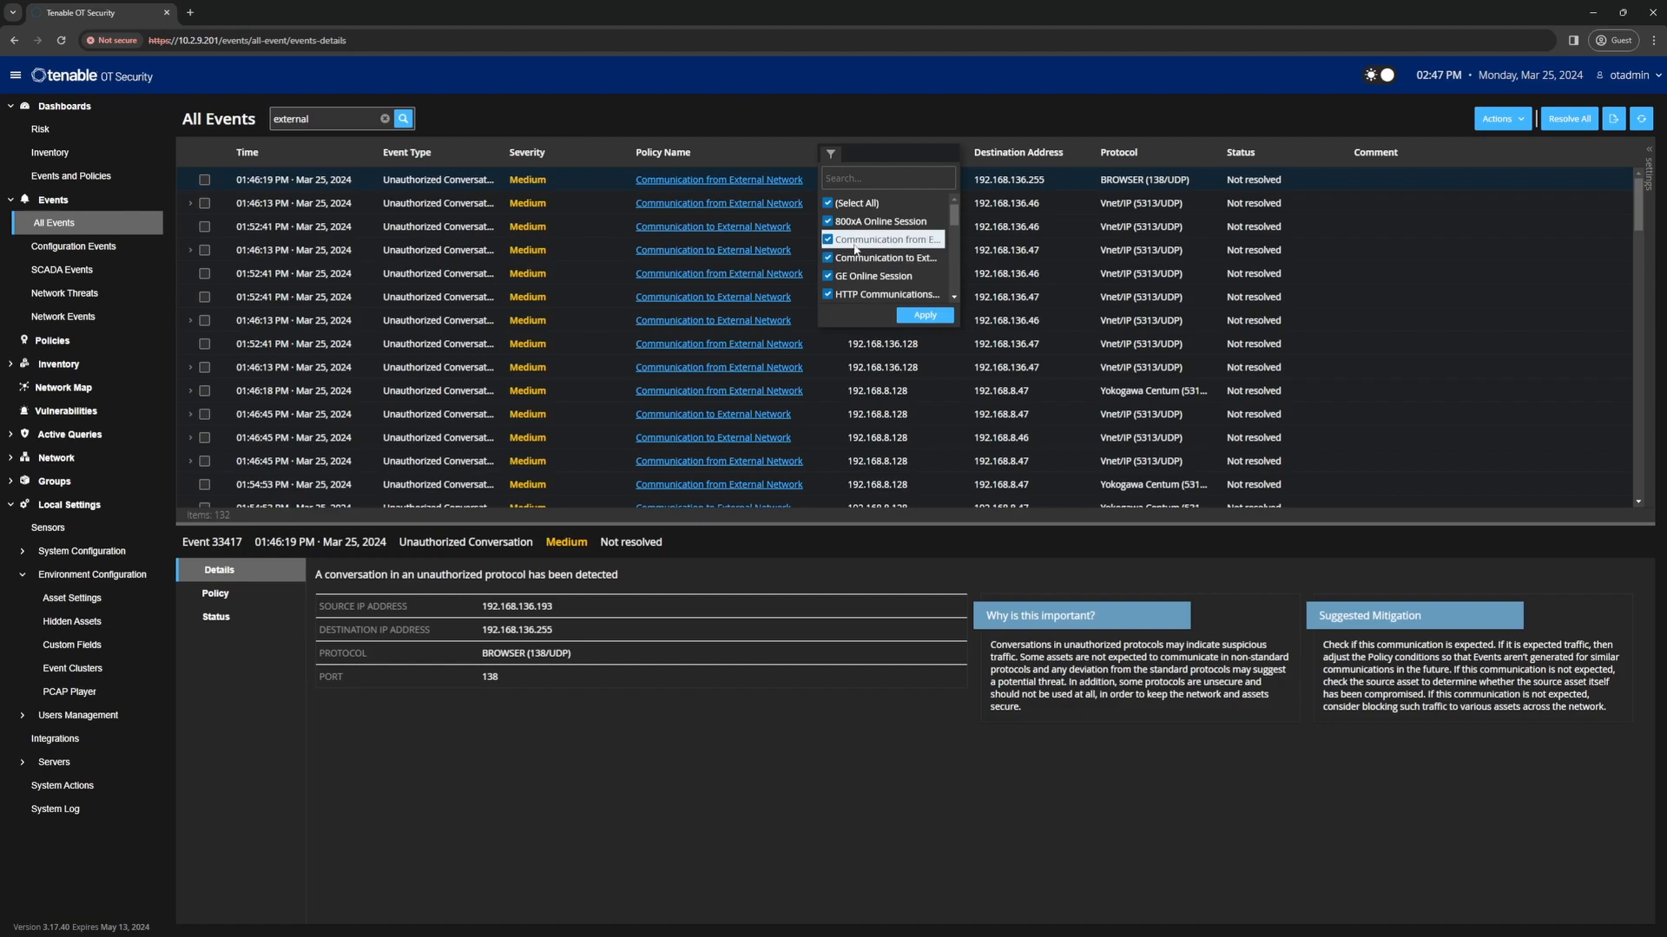
left_click(826, 205)
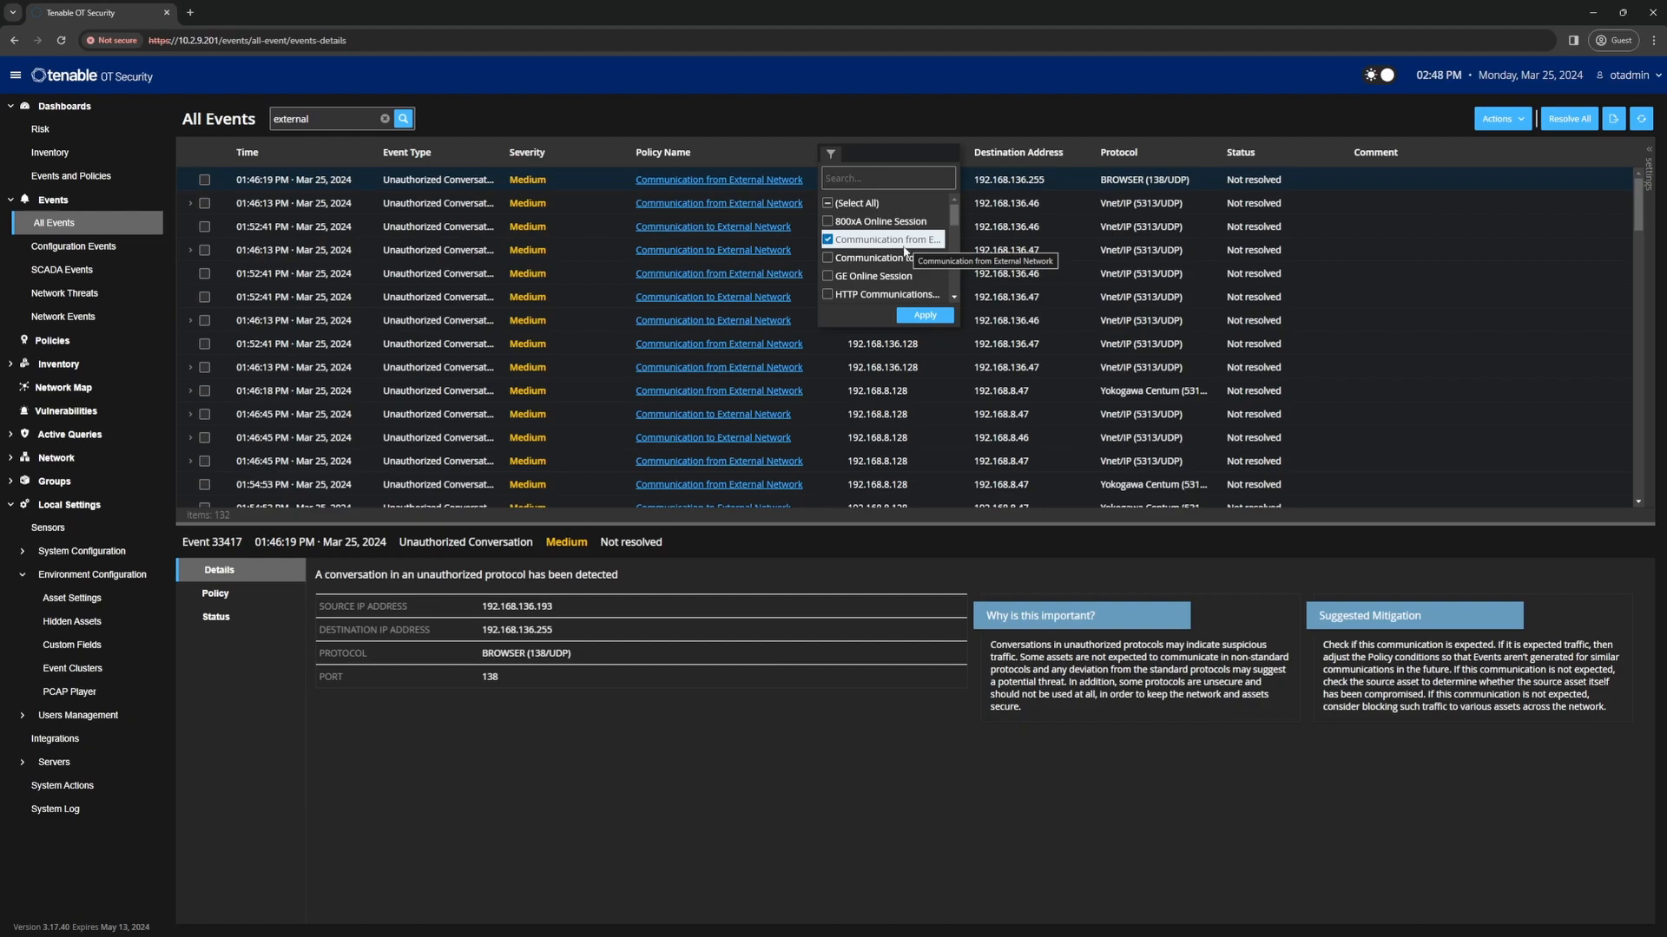
left_click(914, 316)
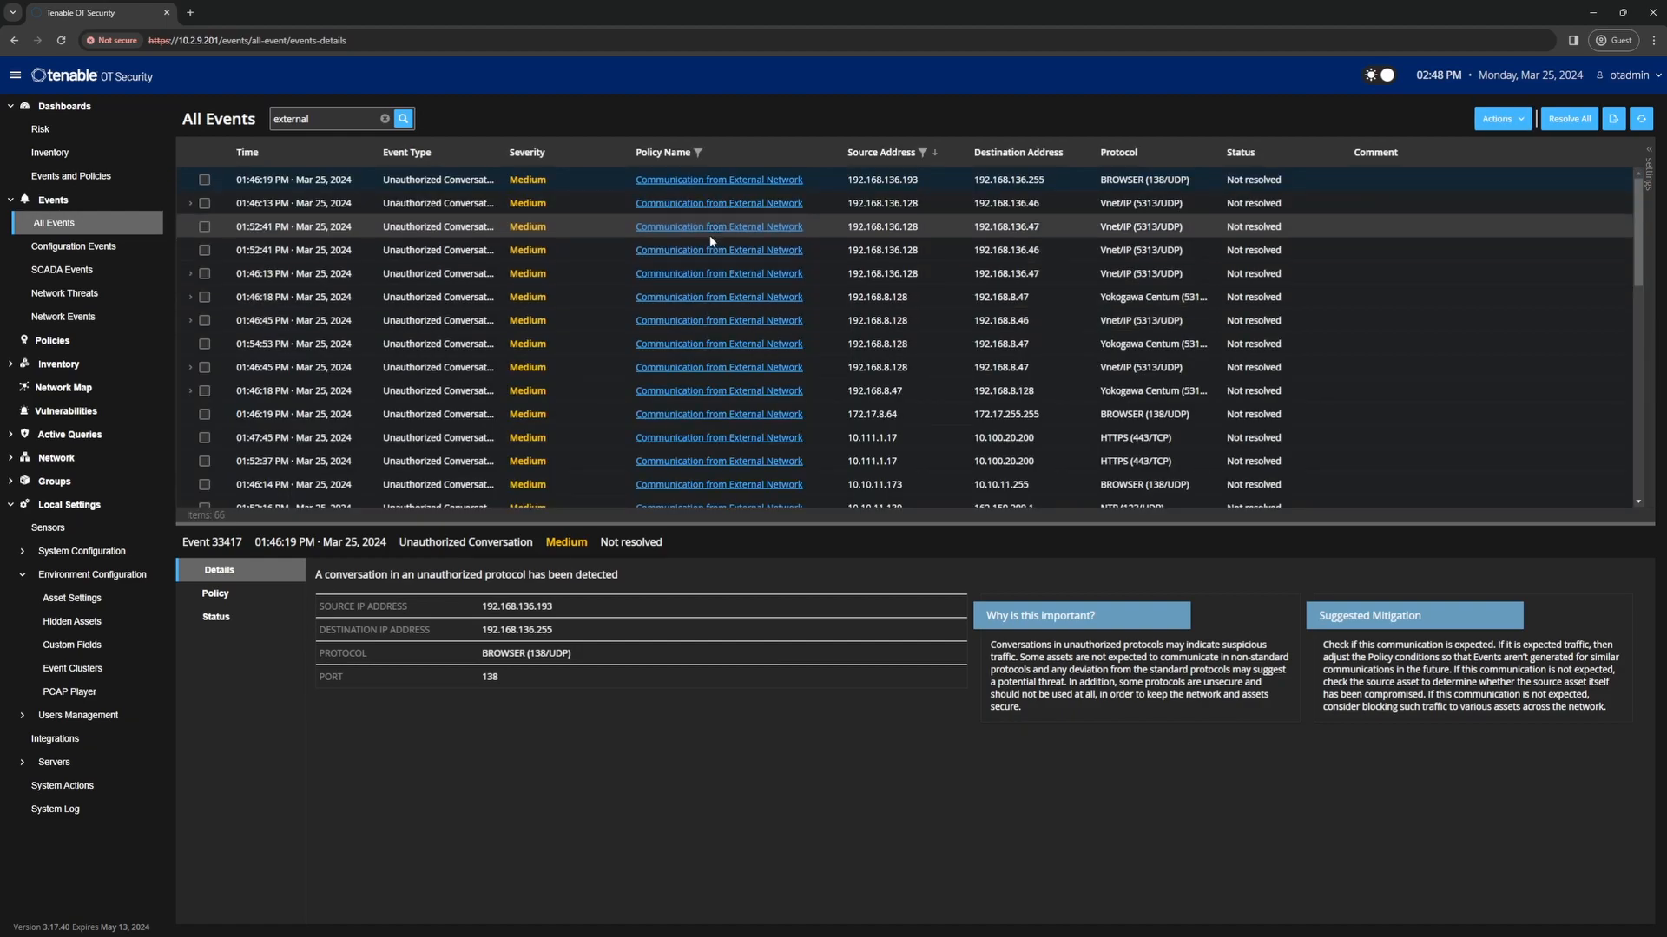
scroll(717, 366, "down", 5)
scroll(717, 367, "down", 2)
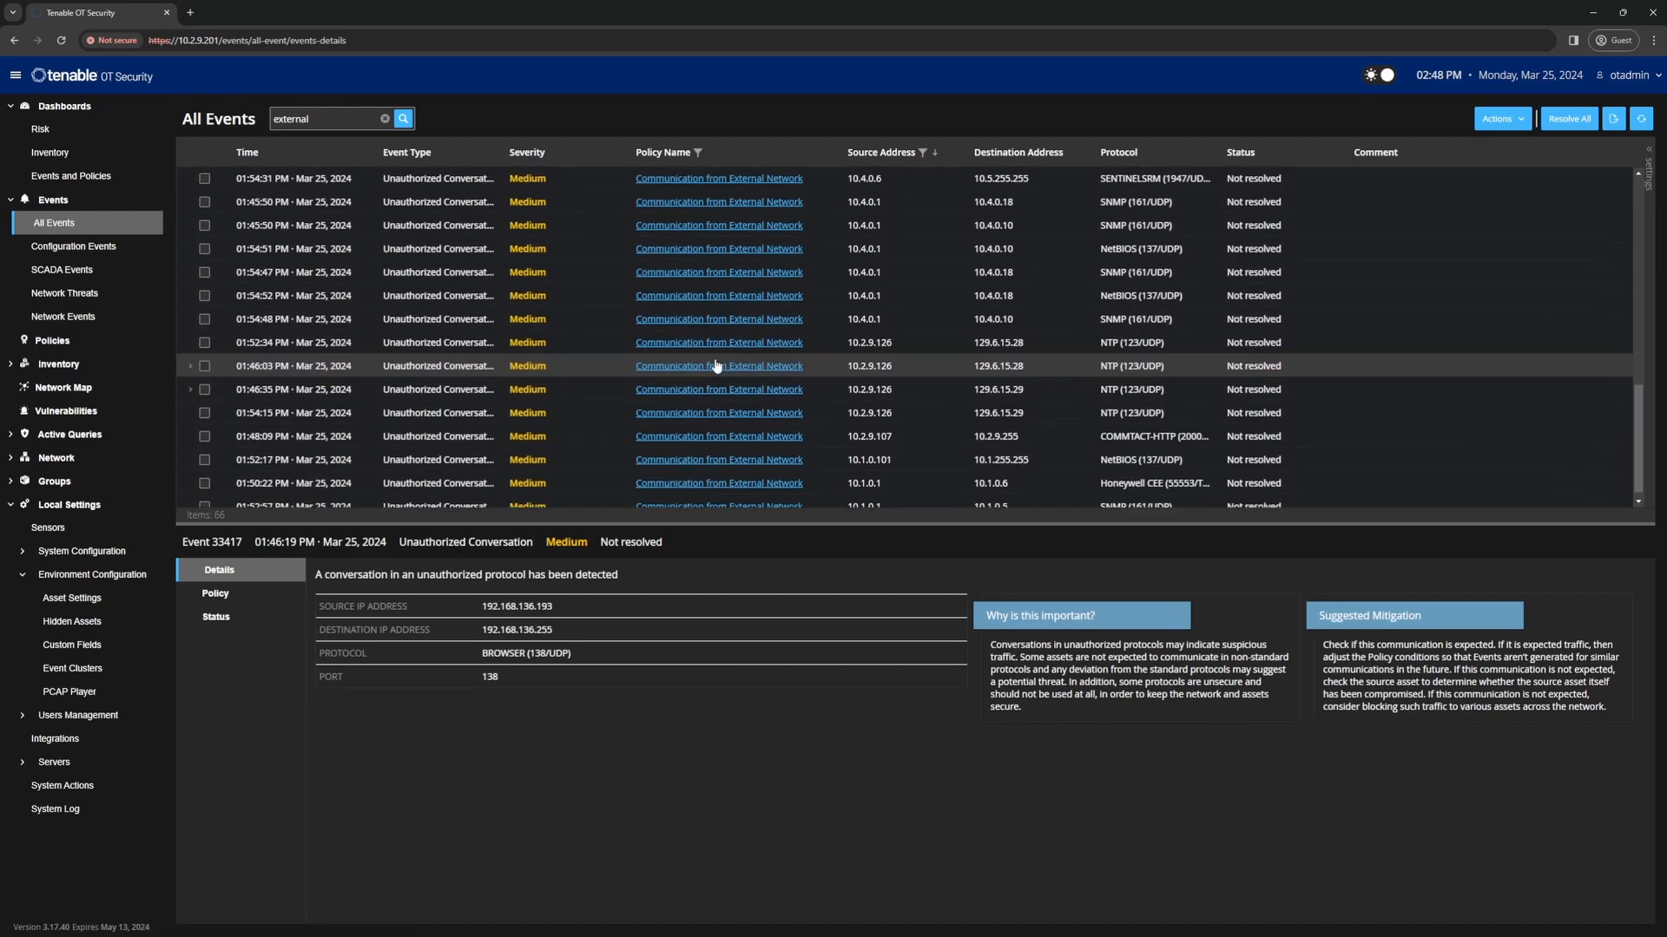
scroll(710, 387, "up", 7)
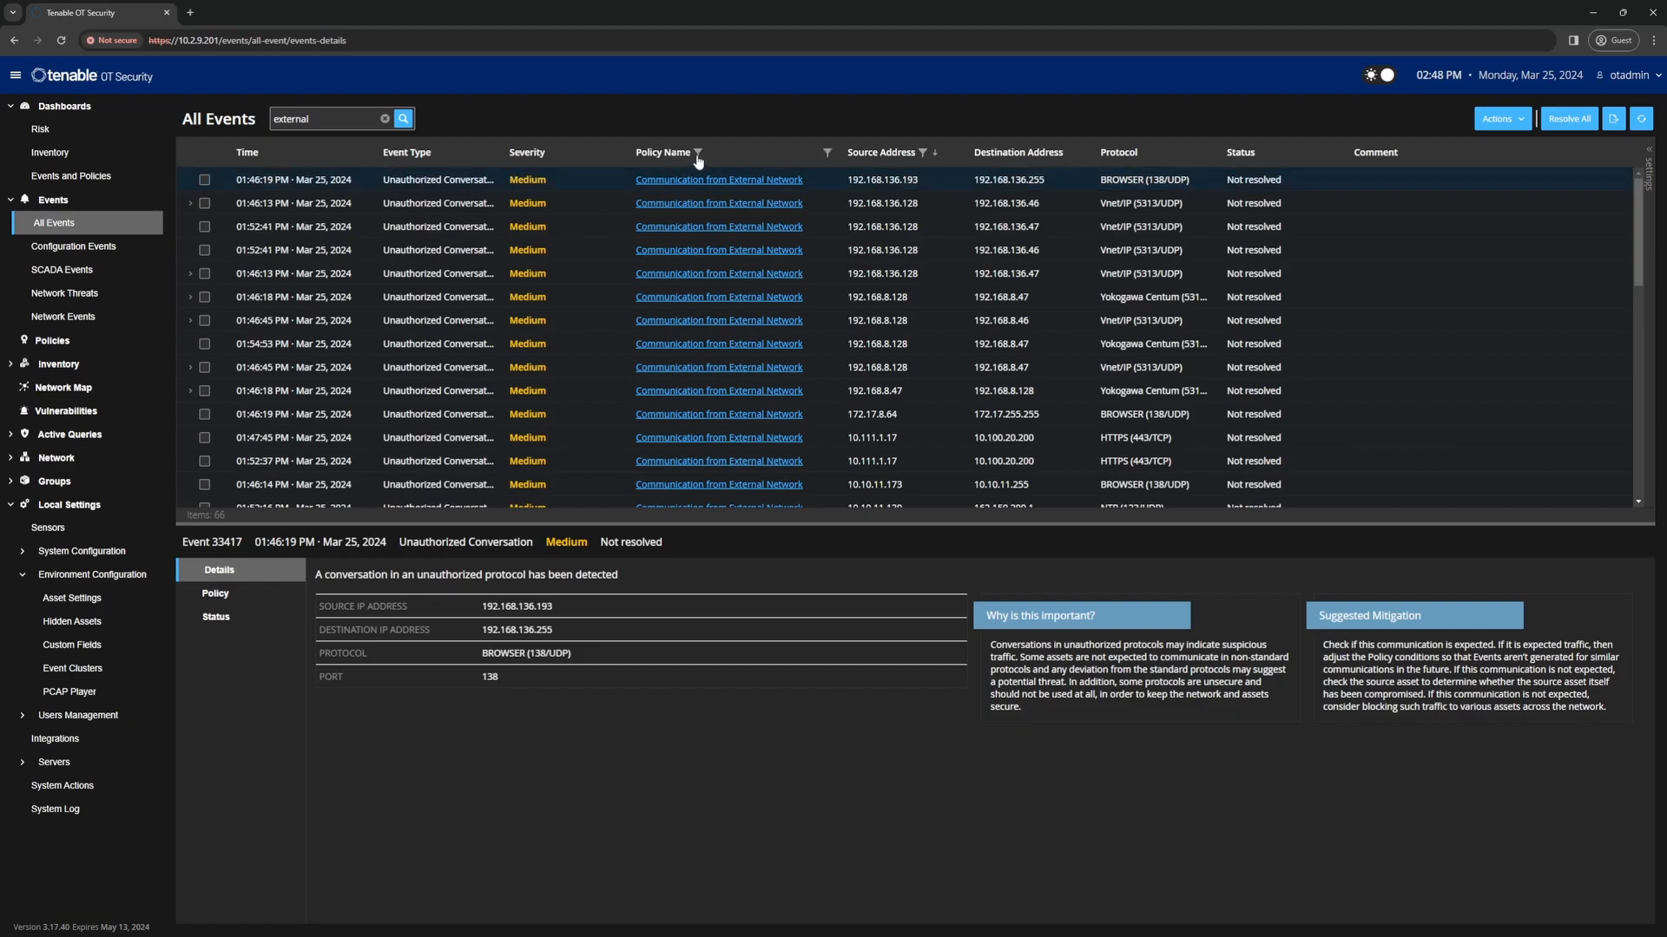
Step: Sort the filtered events by Source Address descending, with Destination Address descending as the secondary sort
left_click(829, 152)
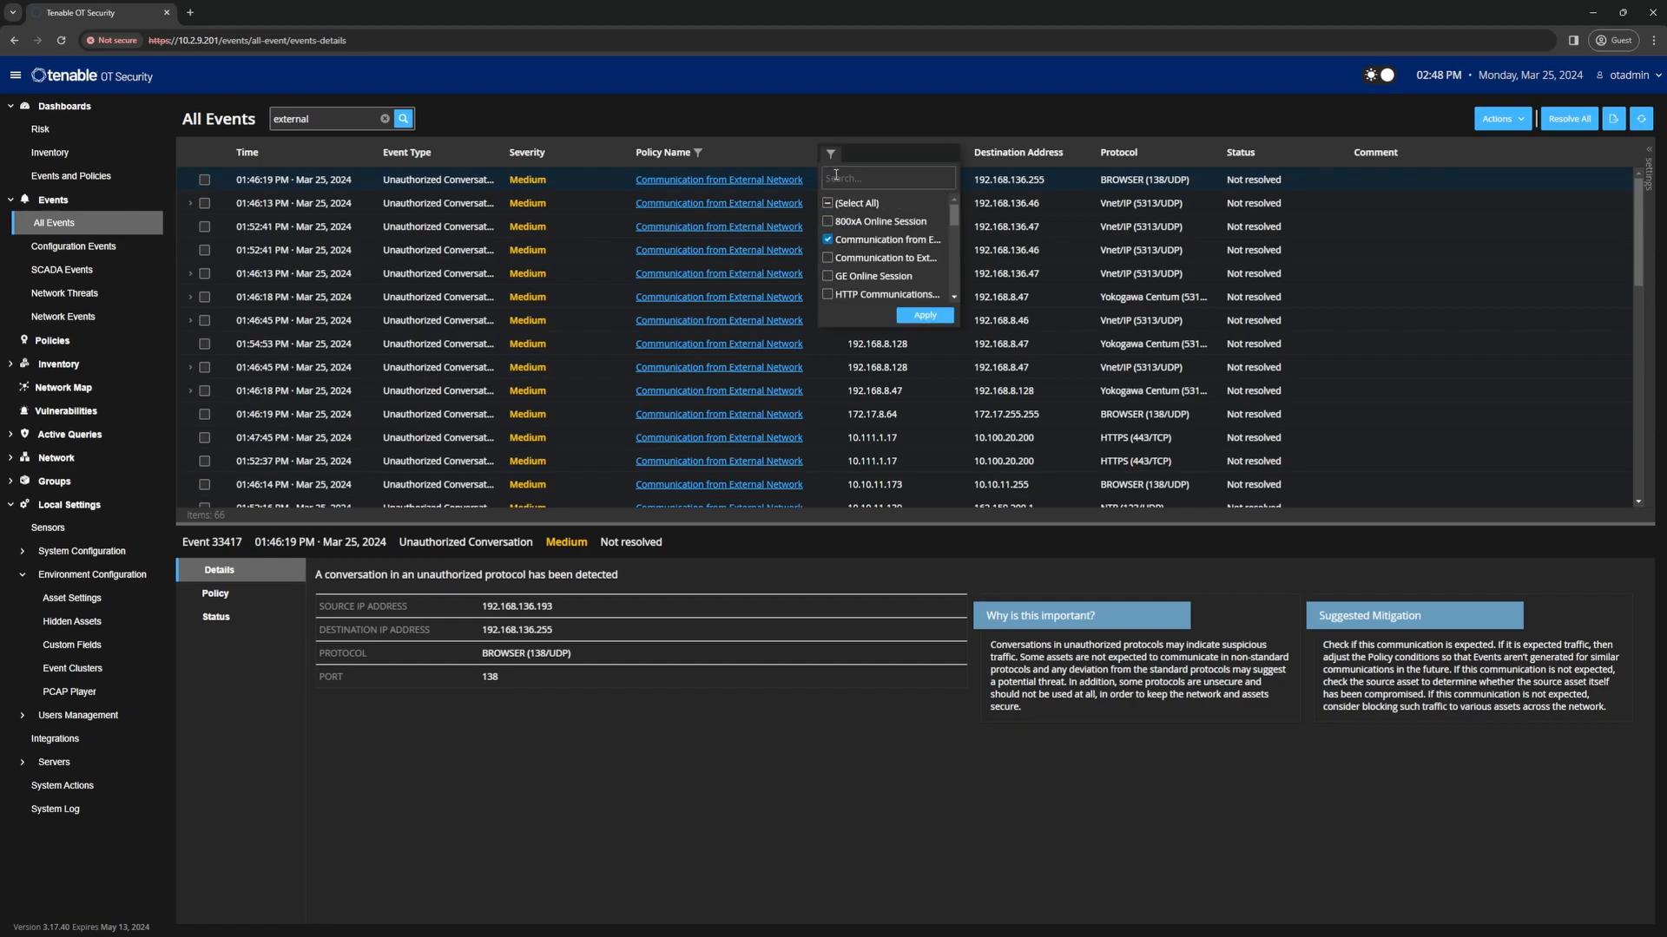
left_click(767, 151)
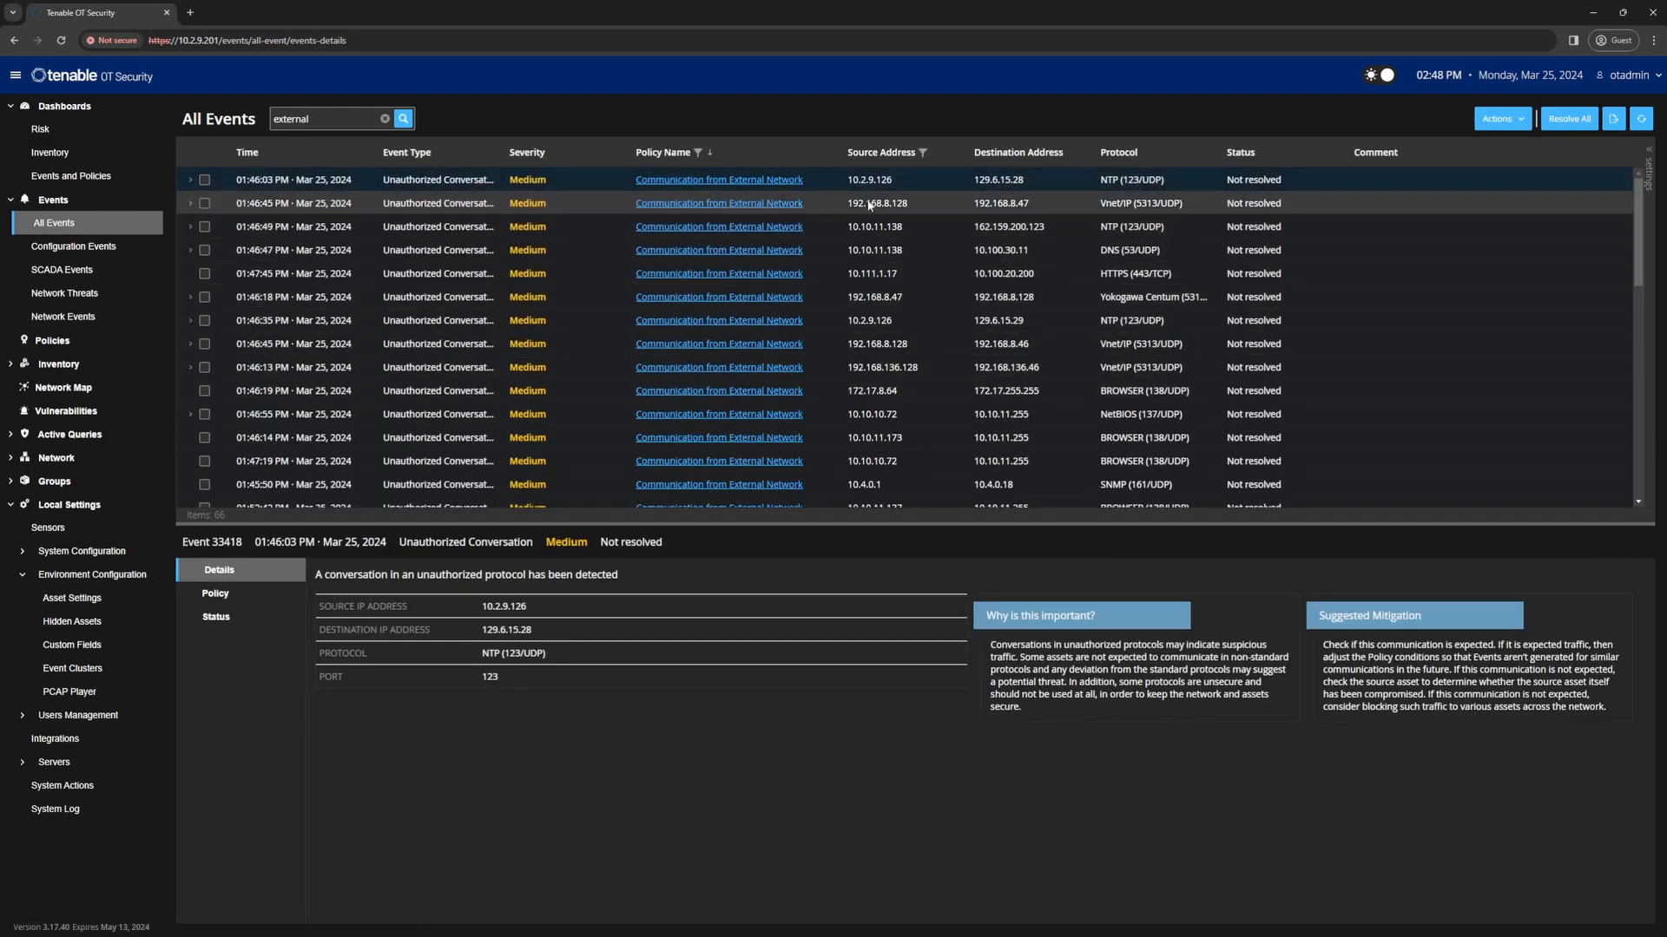
left_click(872, 154)
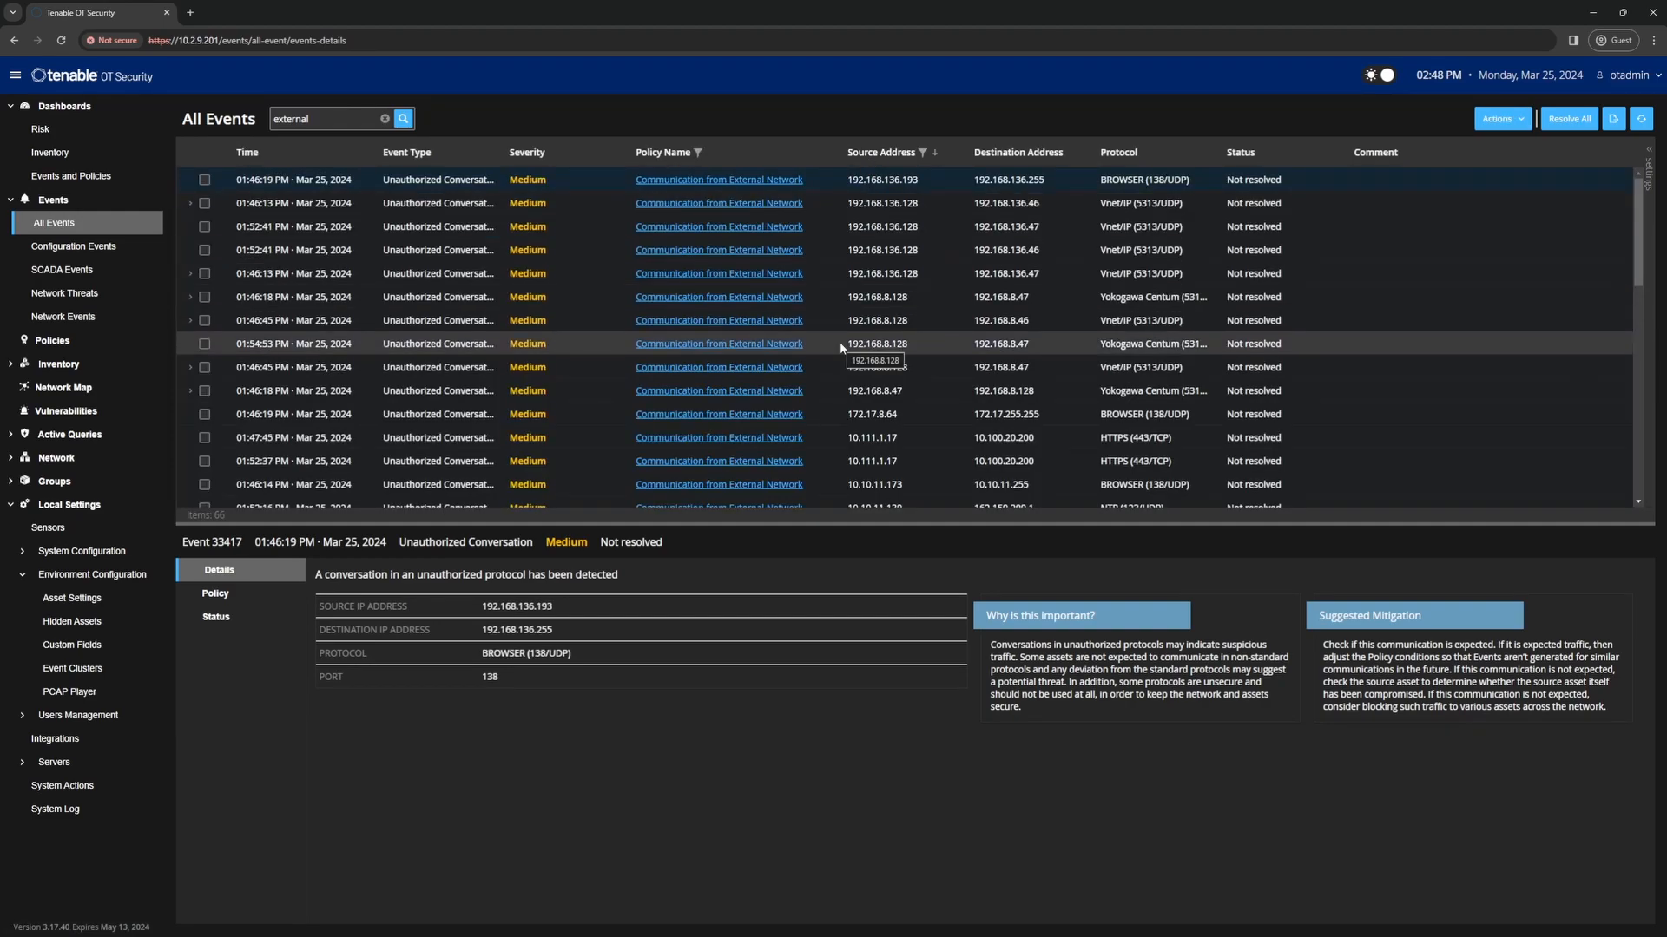
left_click(1003, 155, "shift")
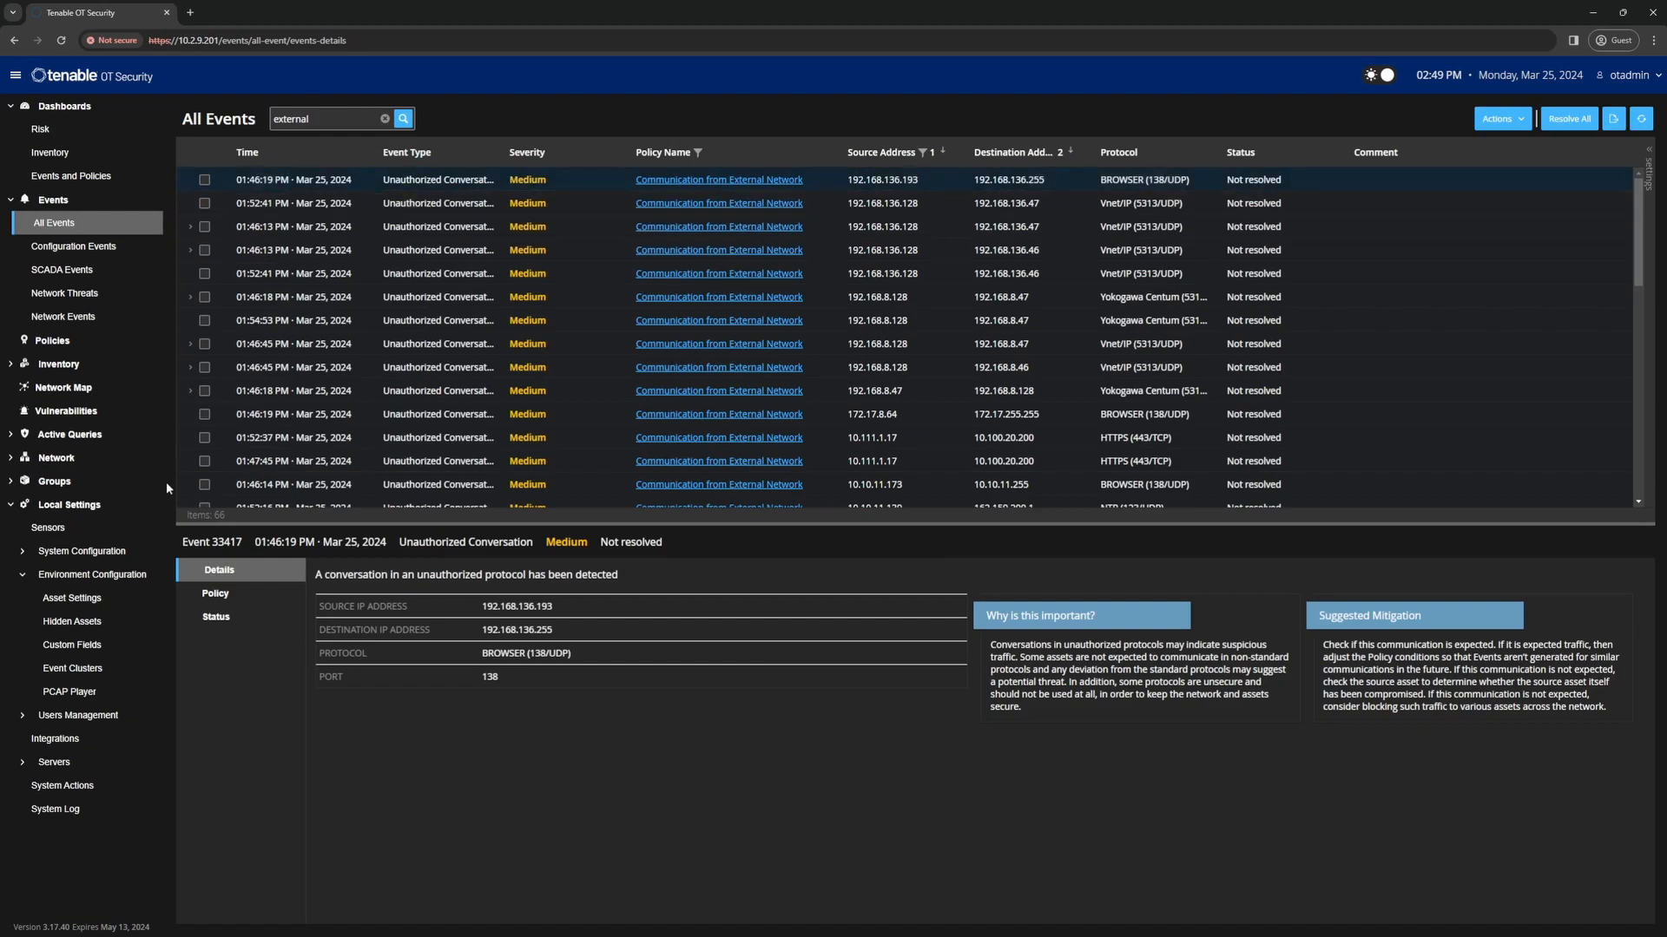
Step: Check the Monitored Network IP ranges in Asset Settings and return to the filtered All Events list
left_click(71, 599)
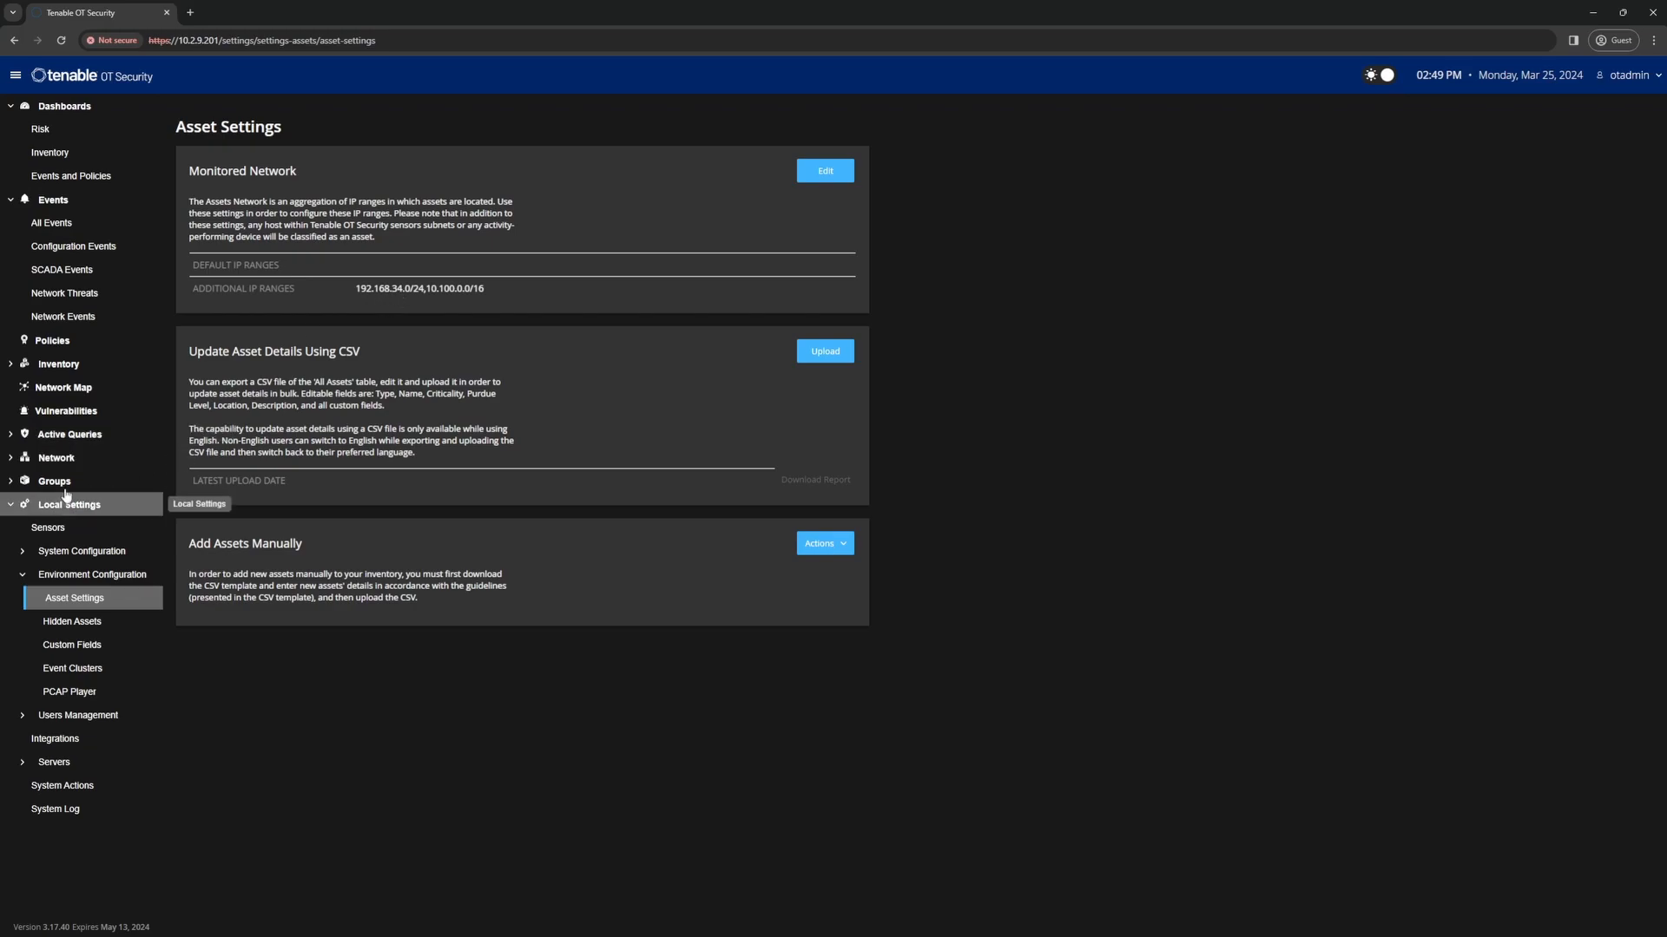
left_click(54, 223)
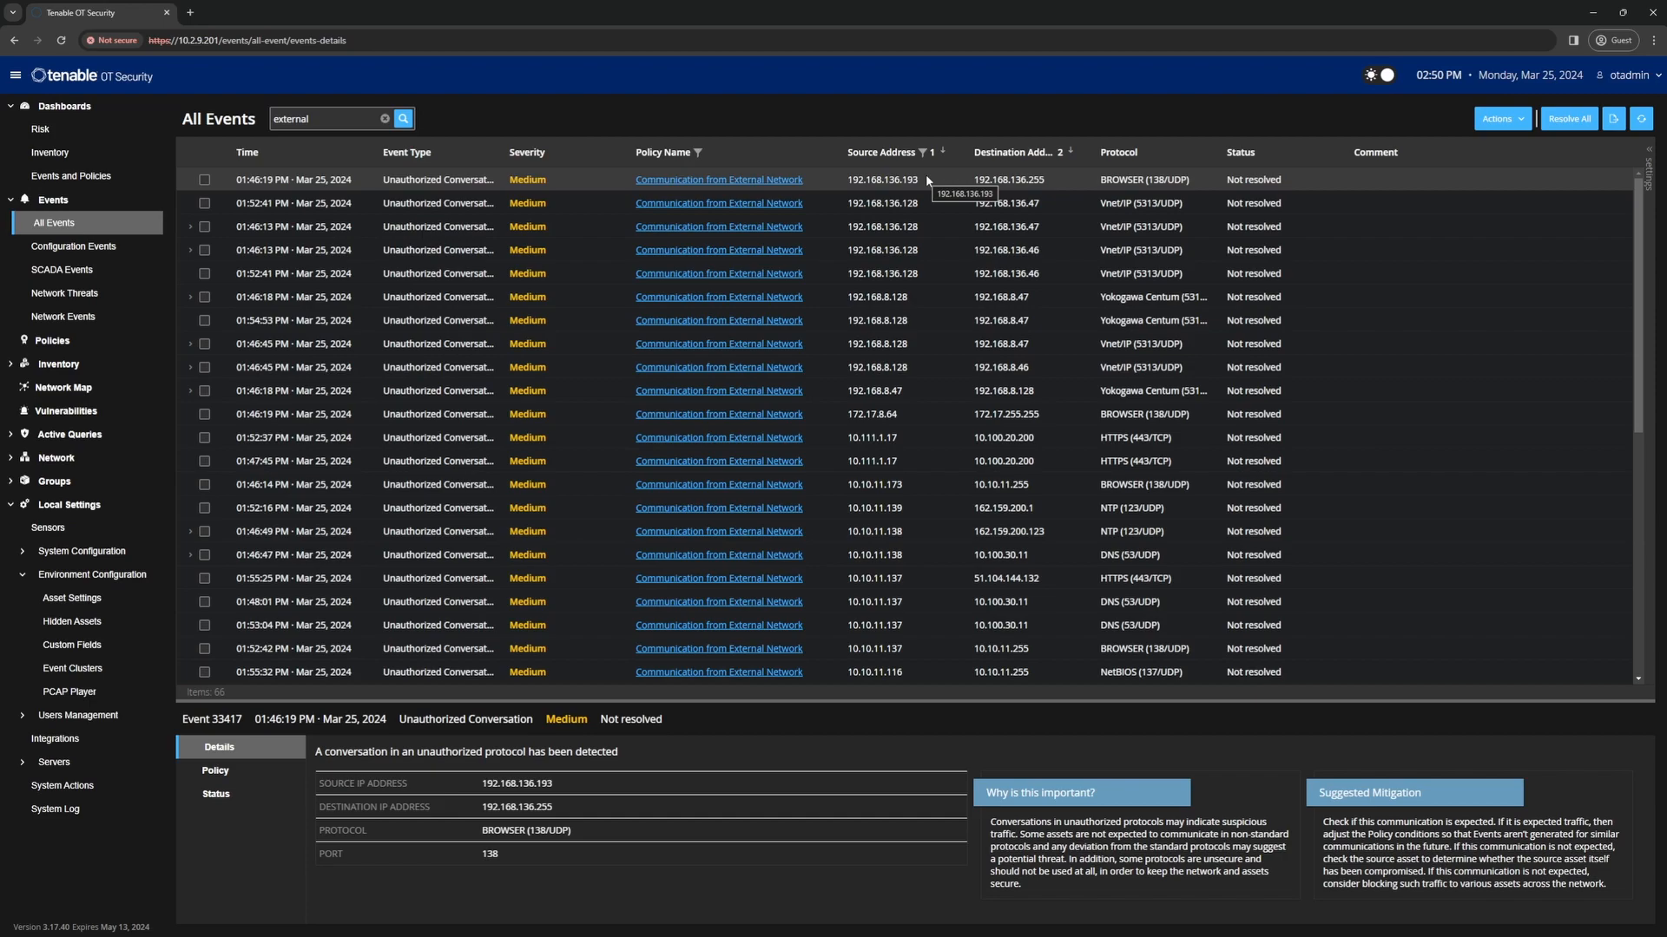
Step: Examine the Communication from External Network policy's definition, its available actions and the warning beside its status
left_click(700, 178)
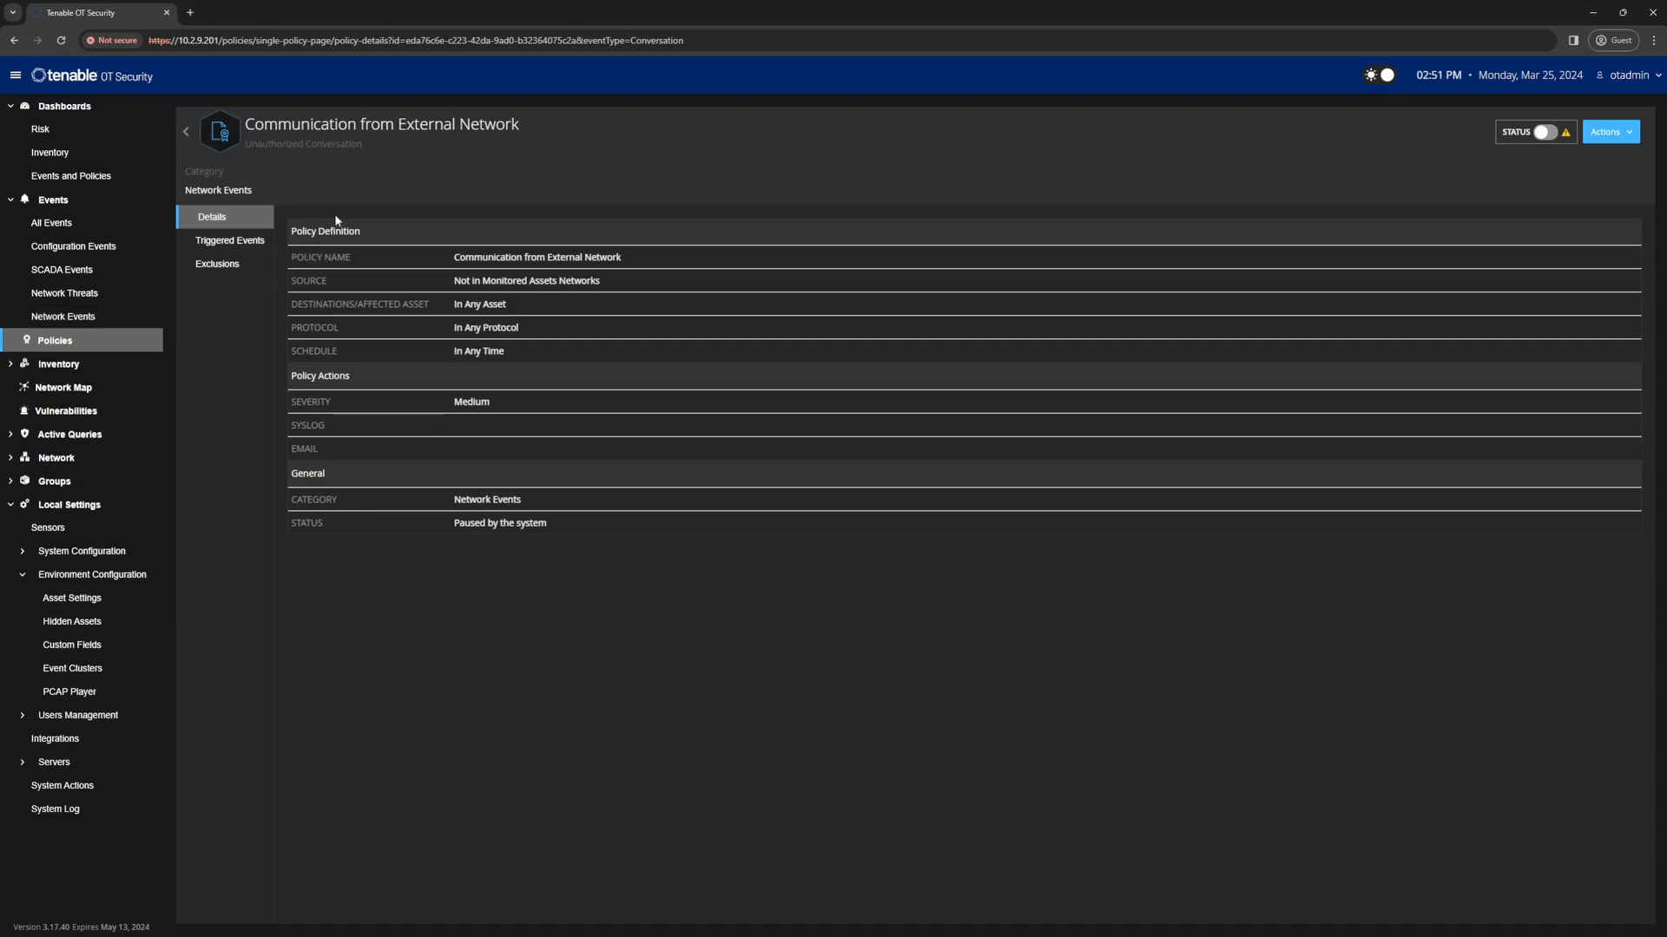
left_click(1610, 133)
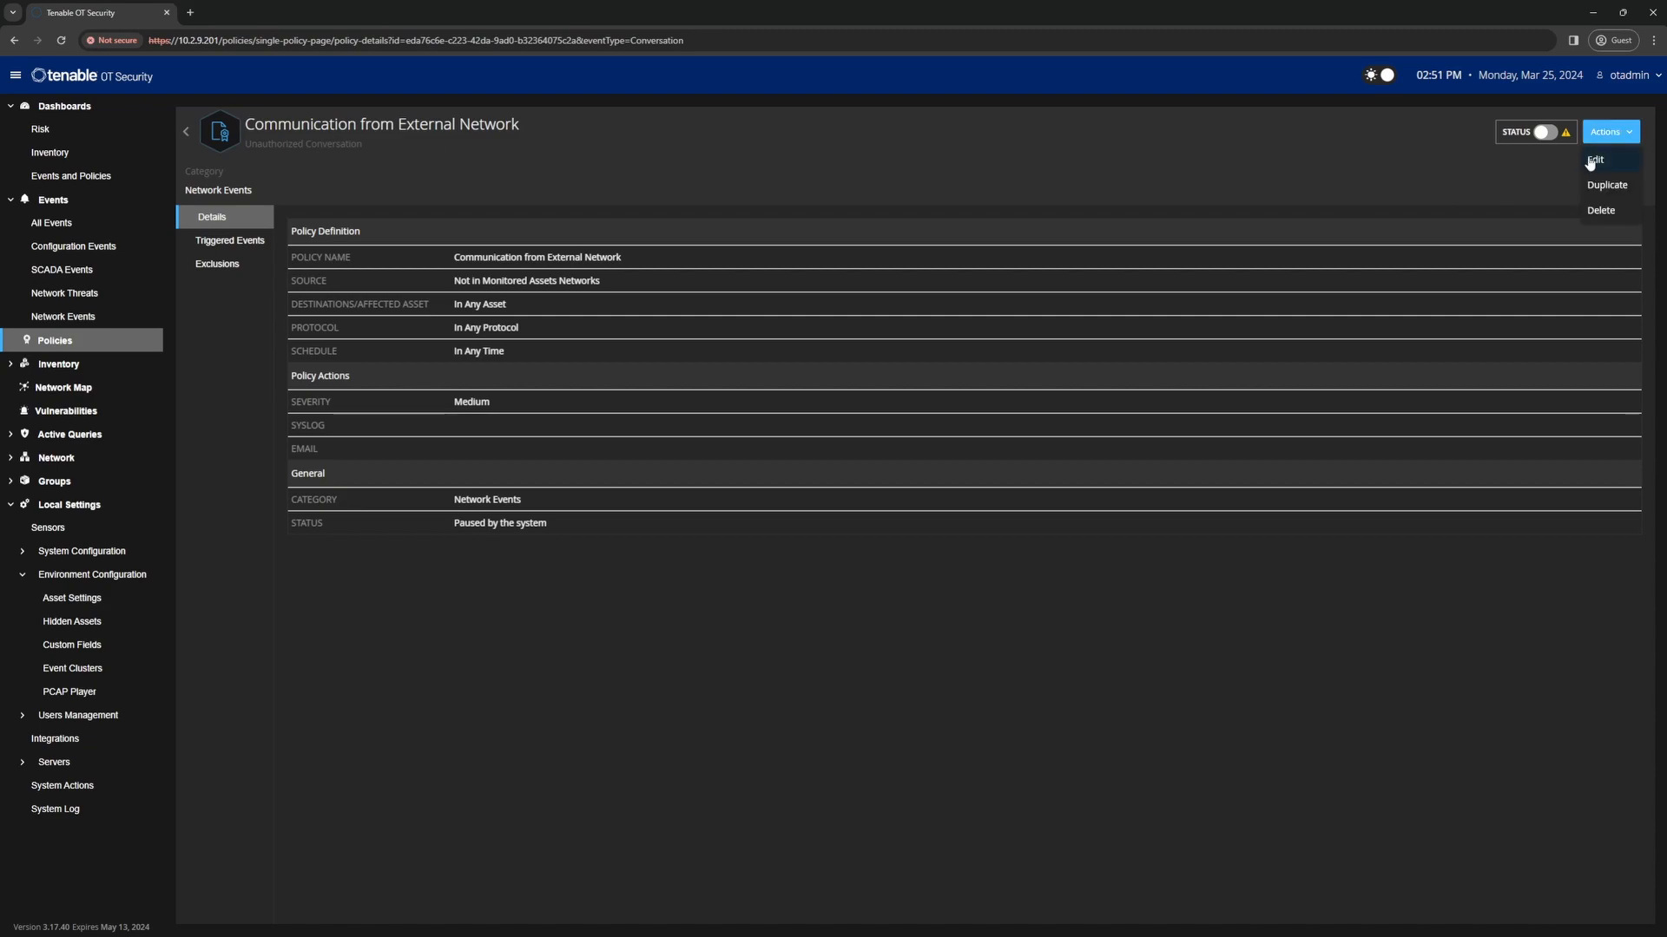
left_click(1305, 184)
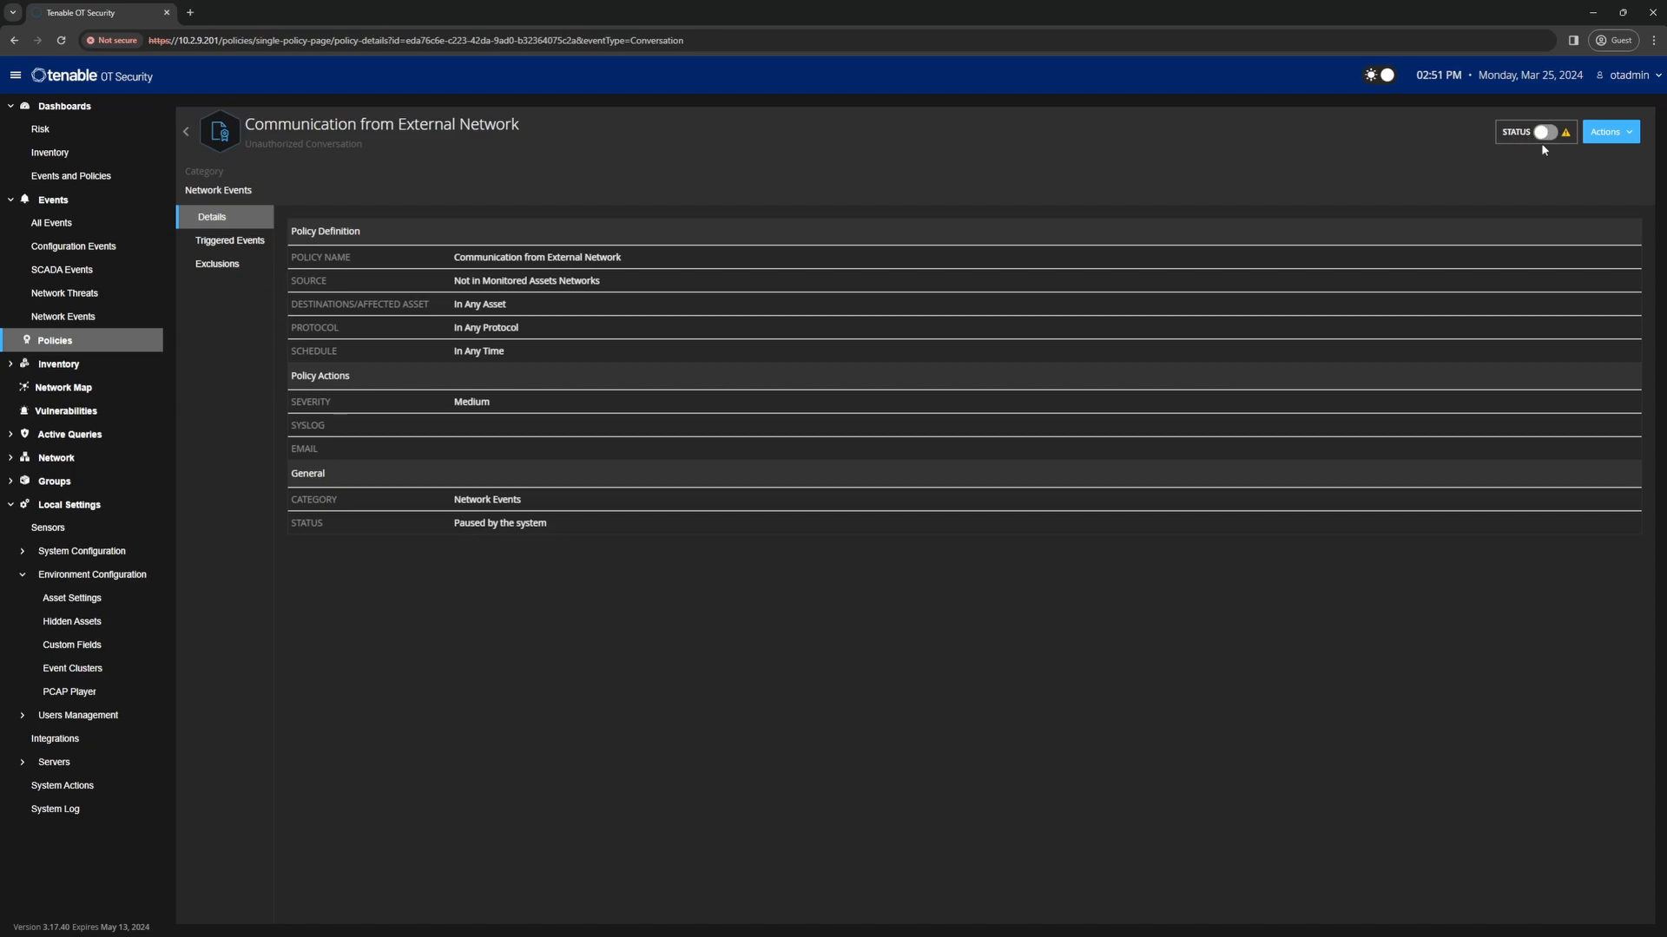
mouse_move(1566, 138)
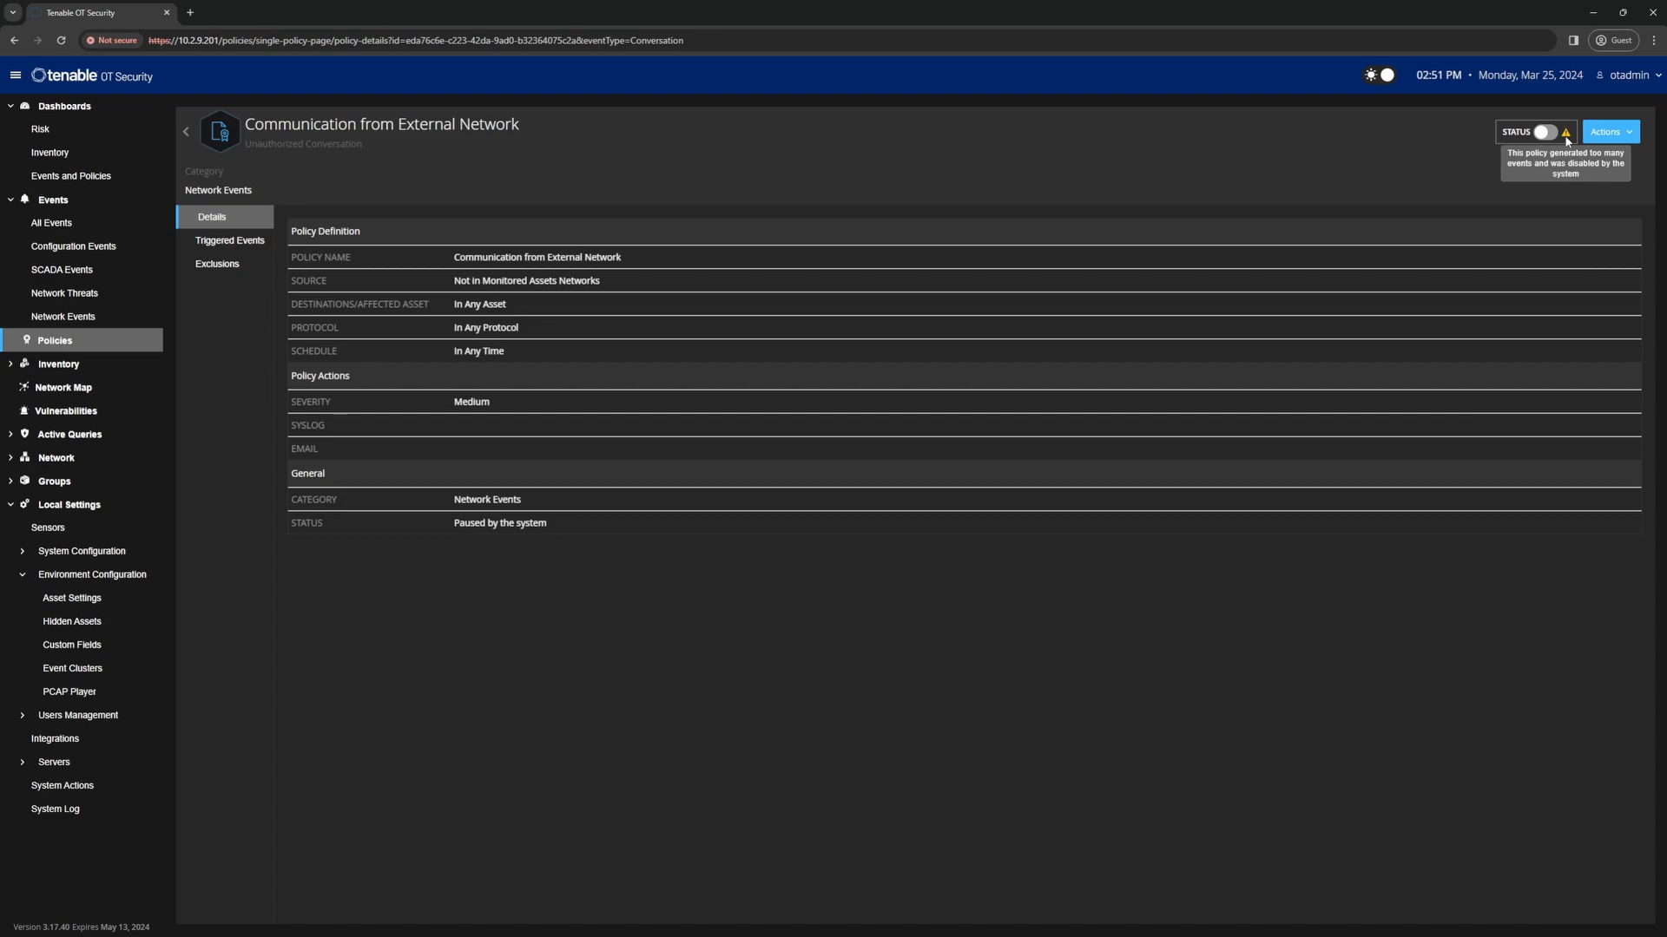
Step: Check the System Log for policy status changes and reopen the Communication from External Network policy from All Events
left_click(56, 809)
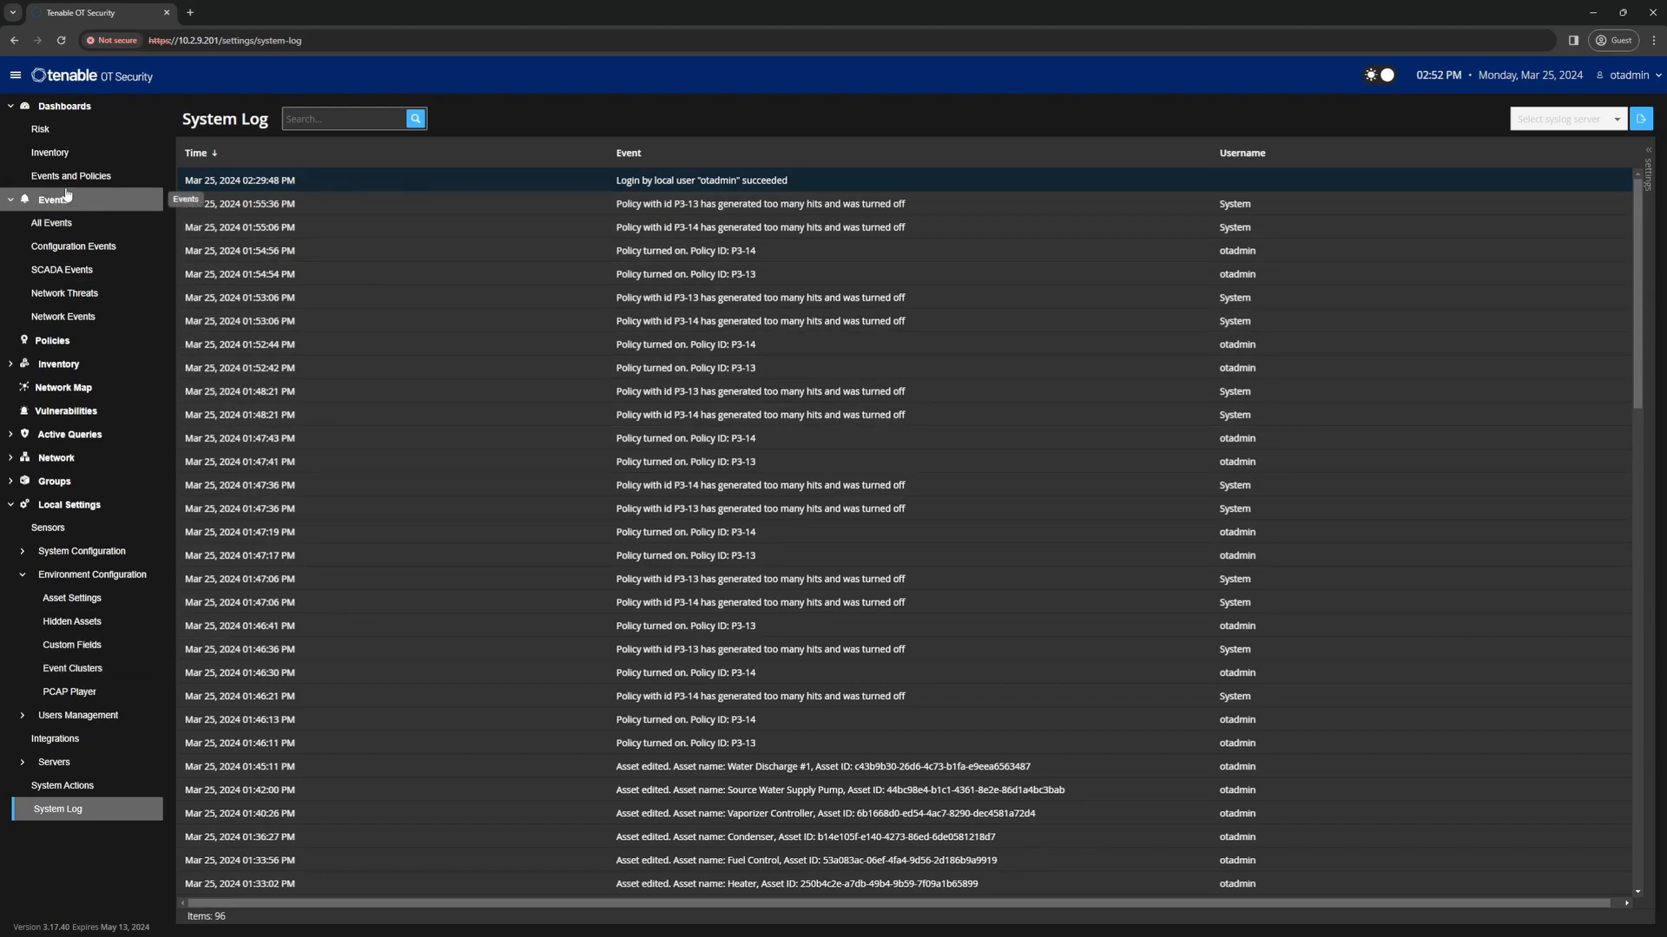
left_click(60, 224)
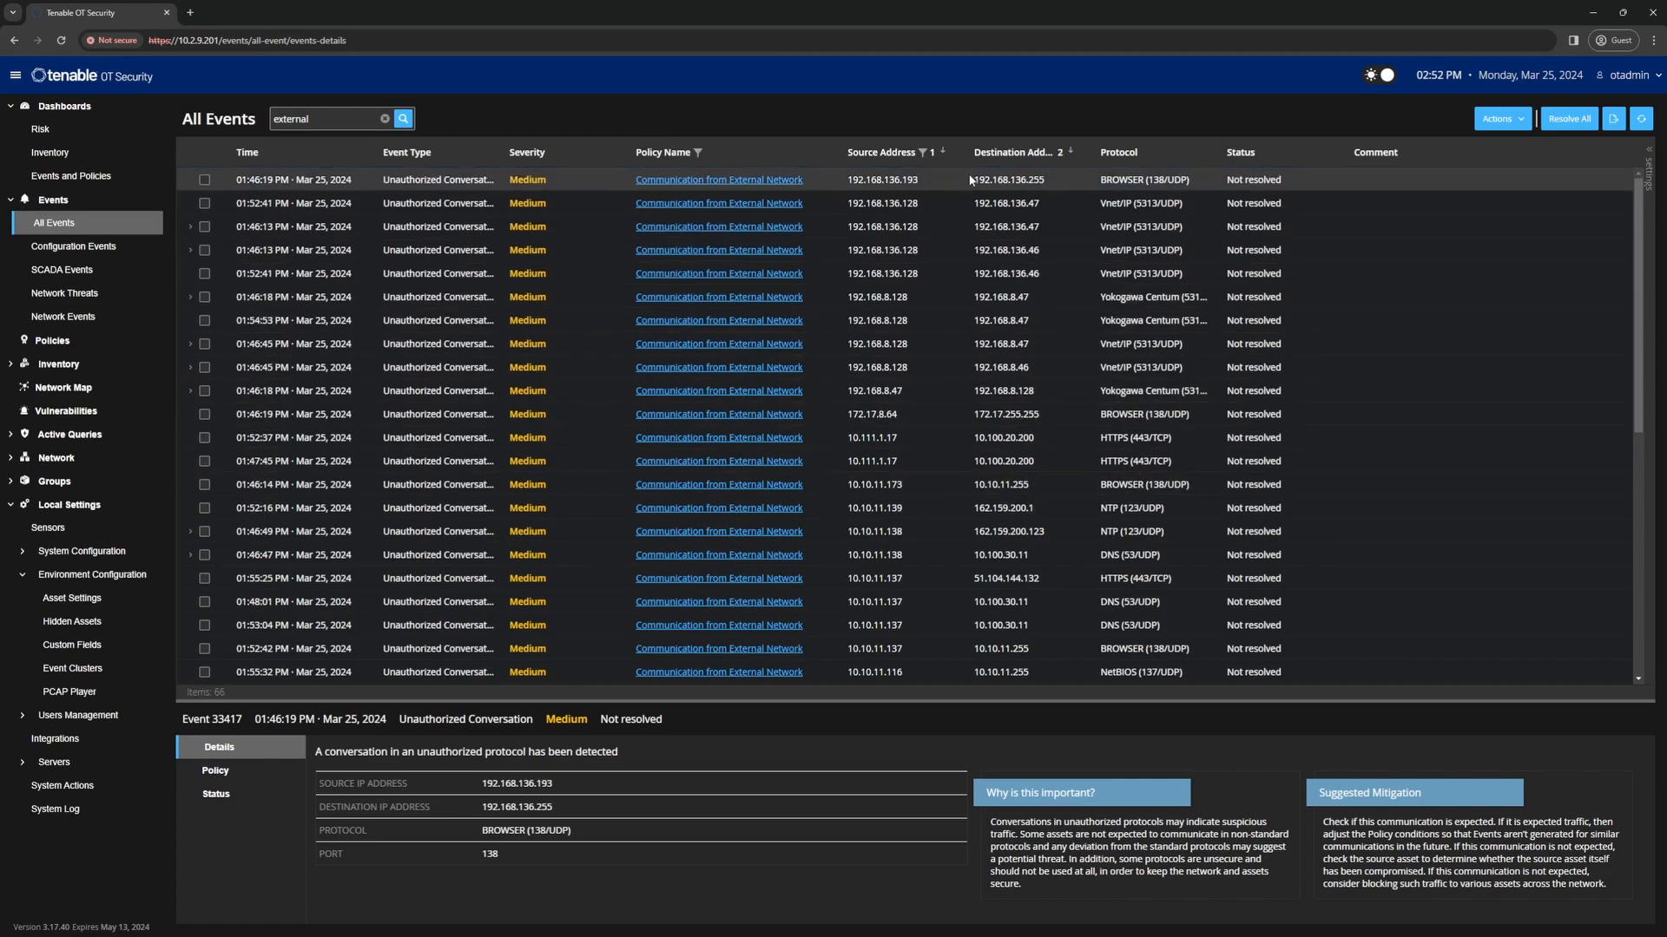
left_click(695, 180)
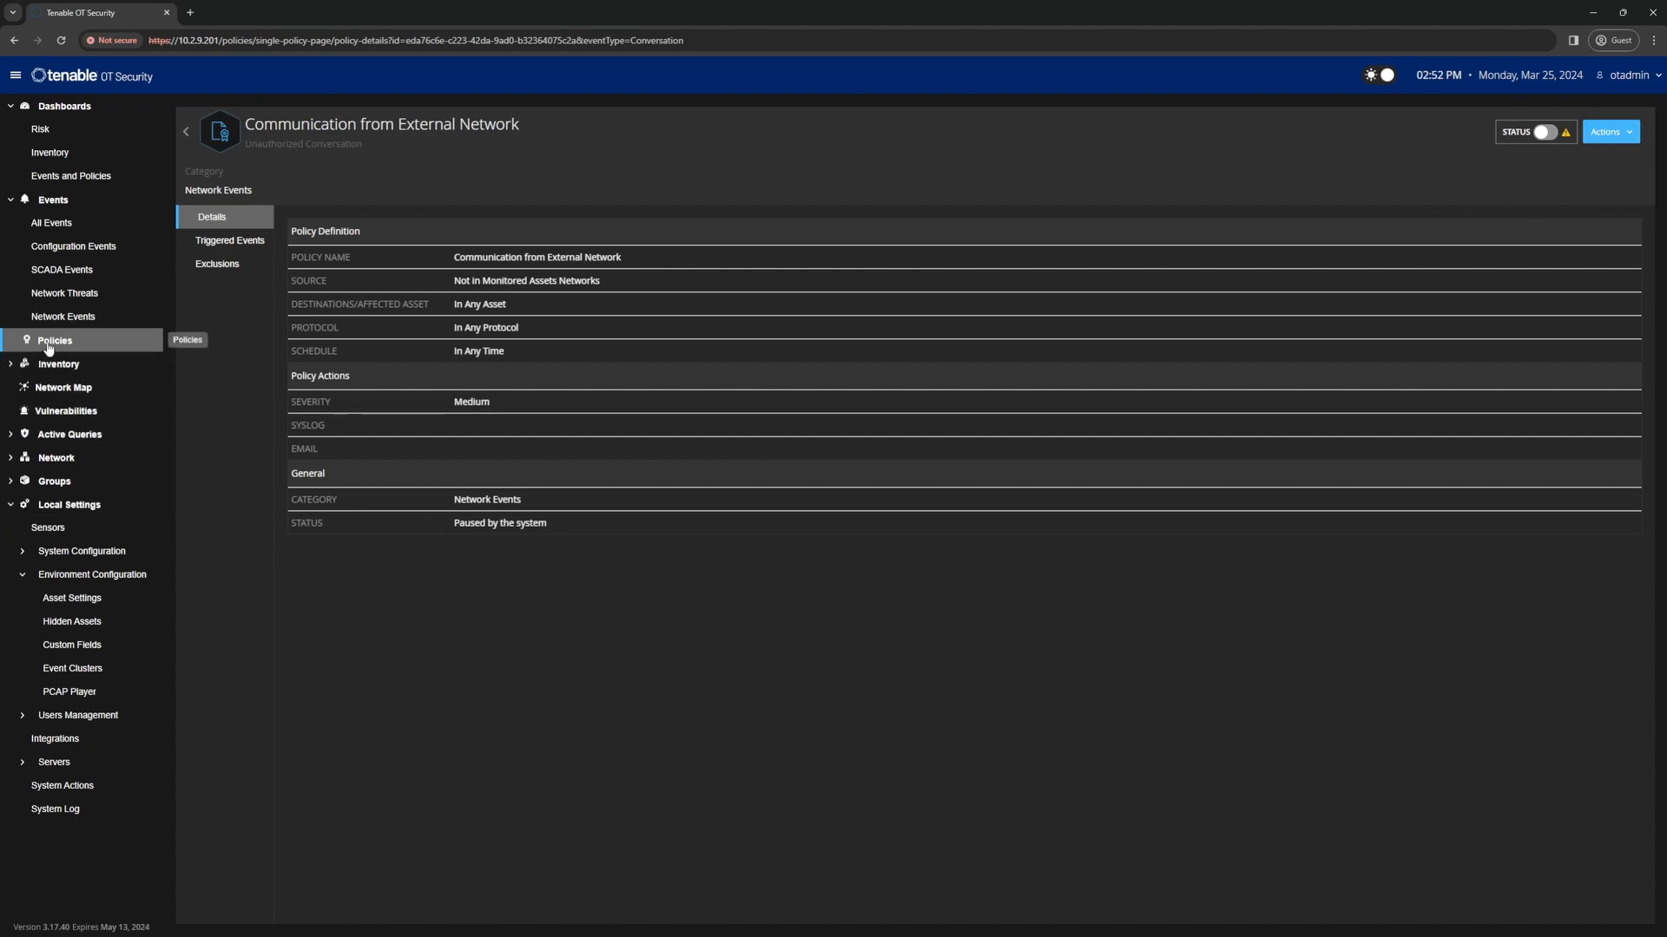
Step: Open the Policies list and filter its Status column to show only policies that are OFF
left_click(186, 132)
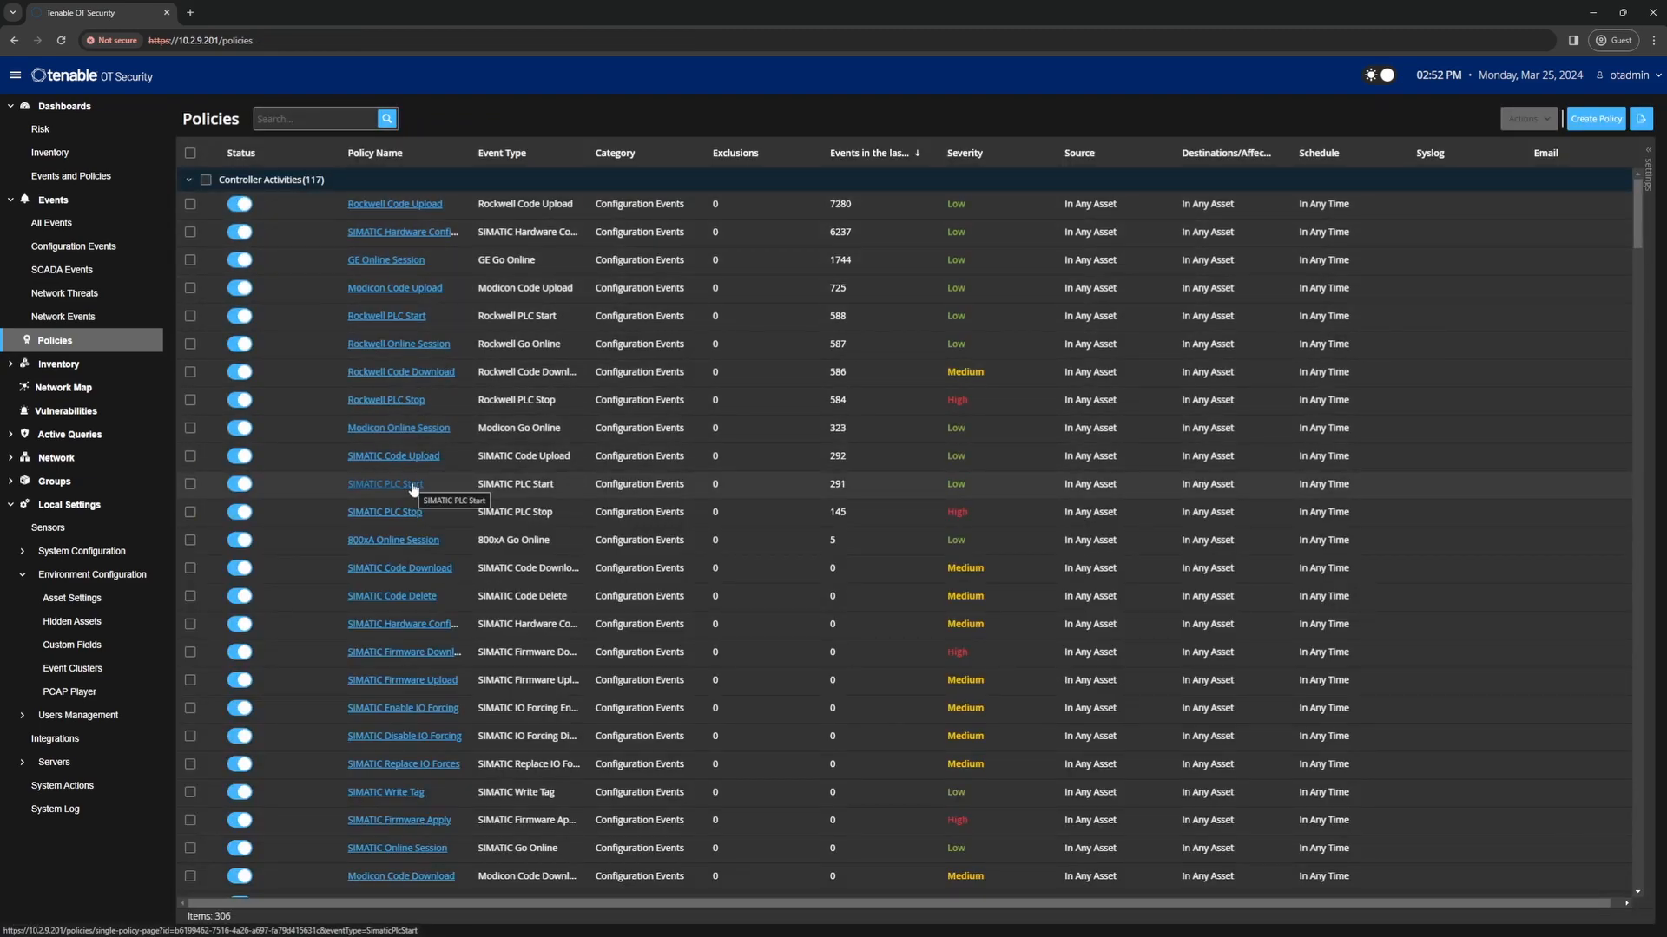
left_click(329, 156)
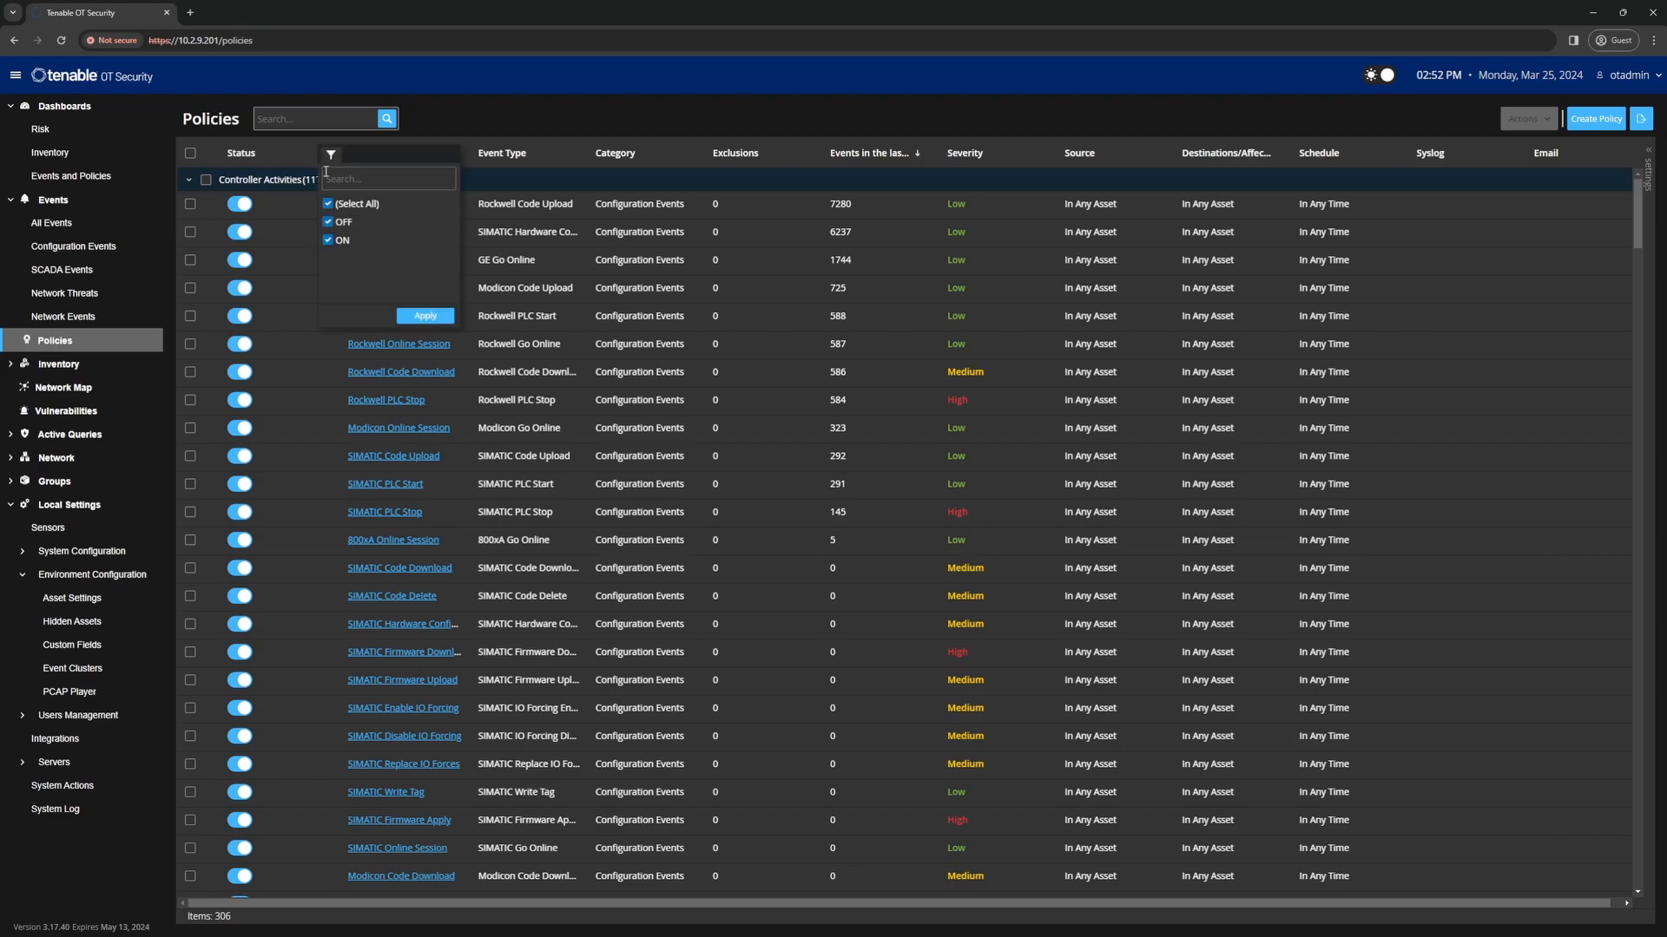
left_click(328, 241)
left_click(424, 317)
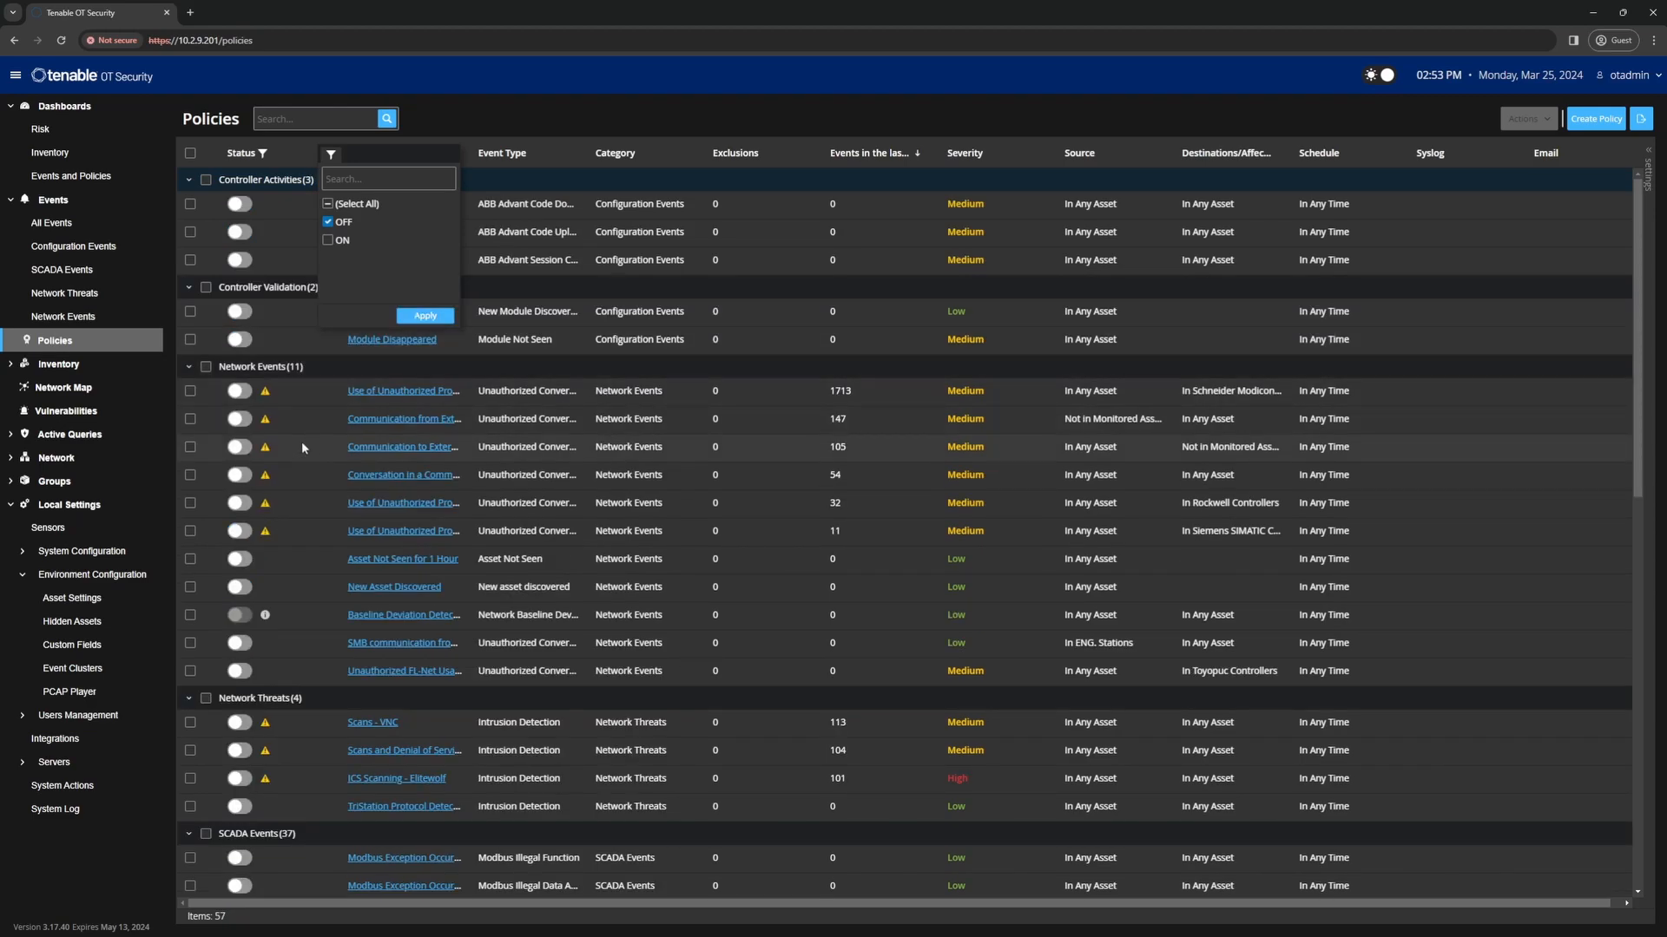
Step: Examine the warnings beside the turned-off Network Events and Network Threats policies to find the ones disabled by the system
mouse_move(264, 395)
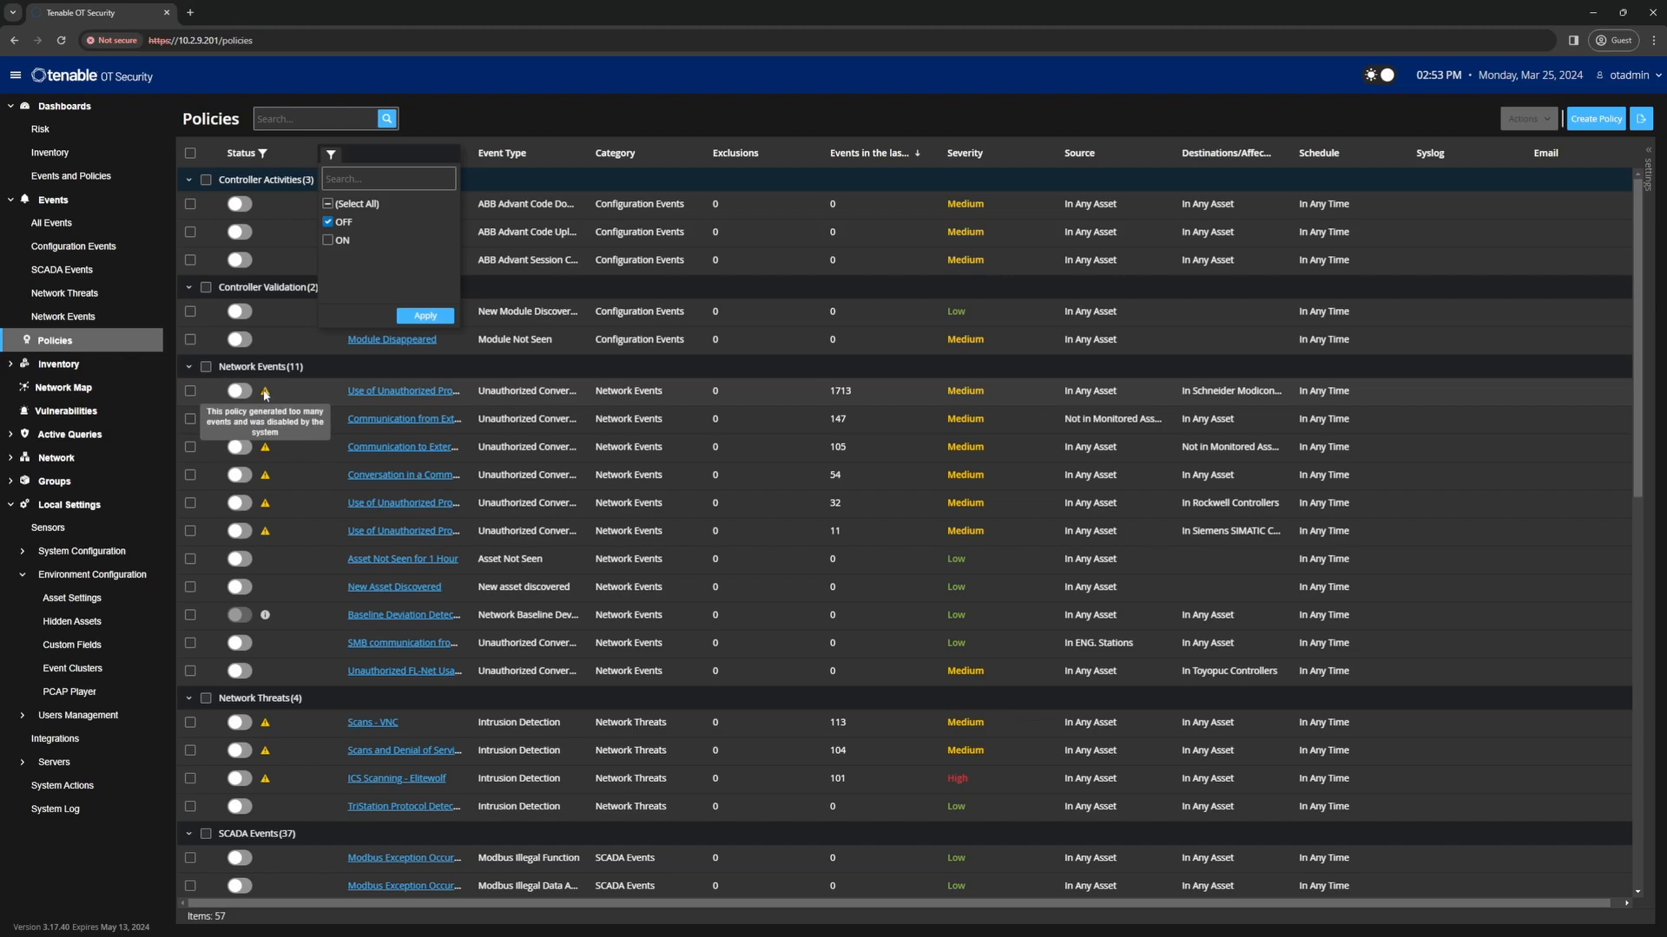
mouse_move(267, 449)
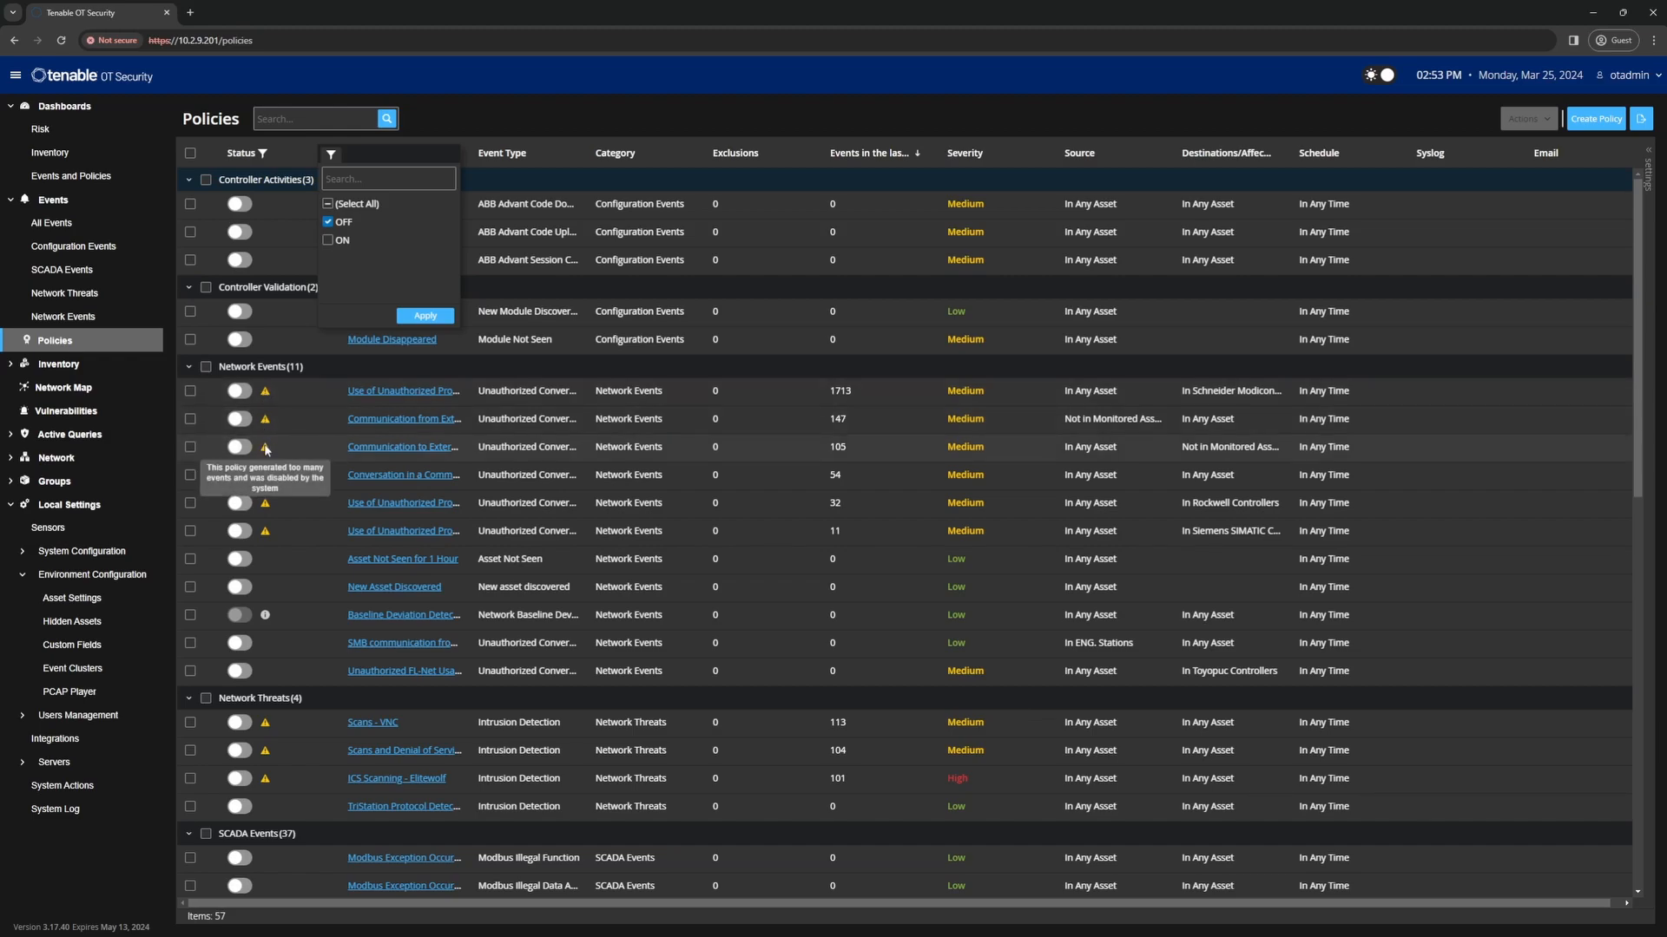
mouse_move(261, 503)
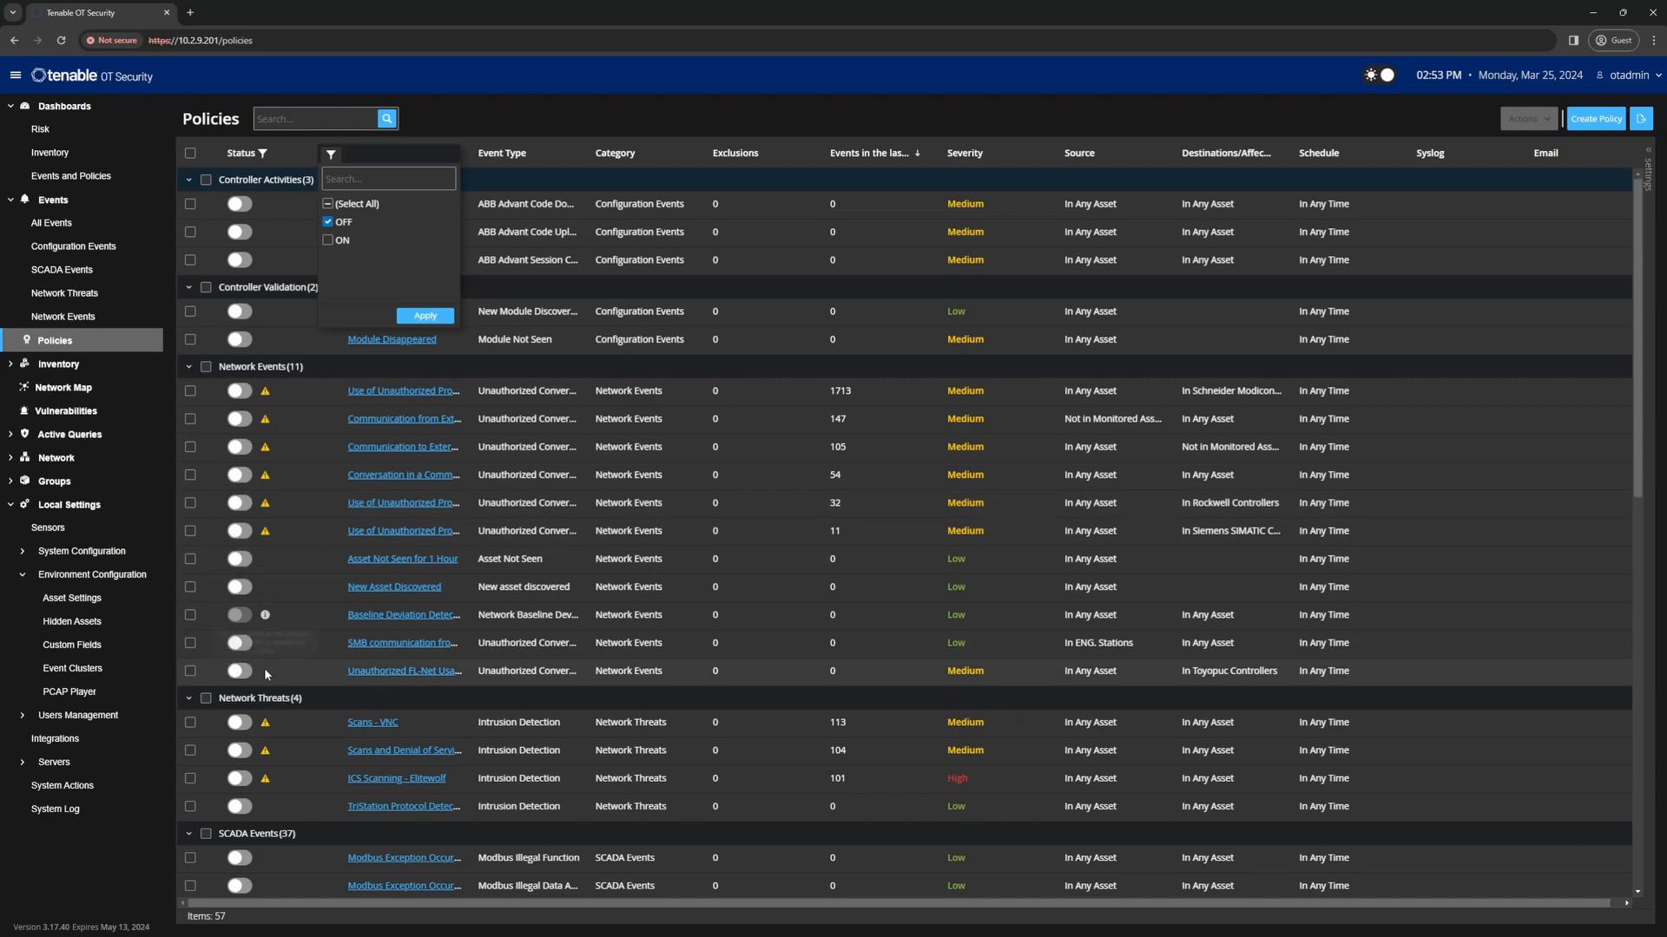
mouse_move(266, 724)
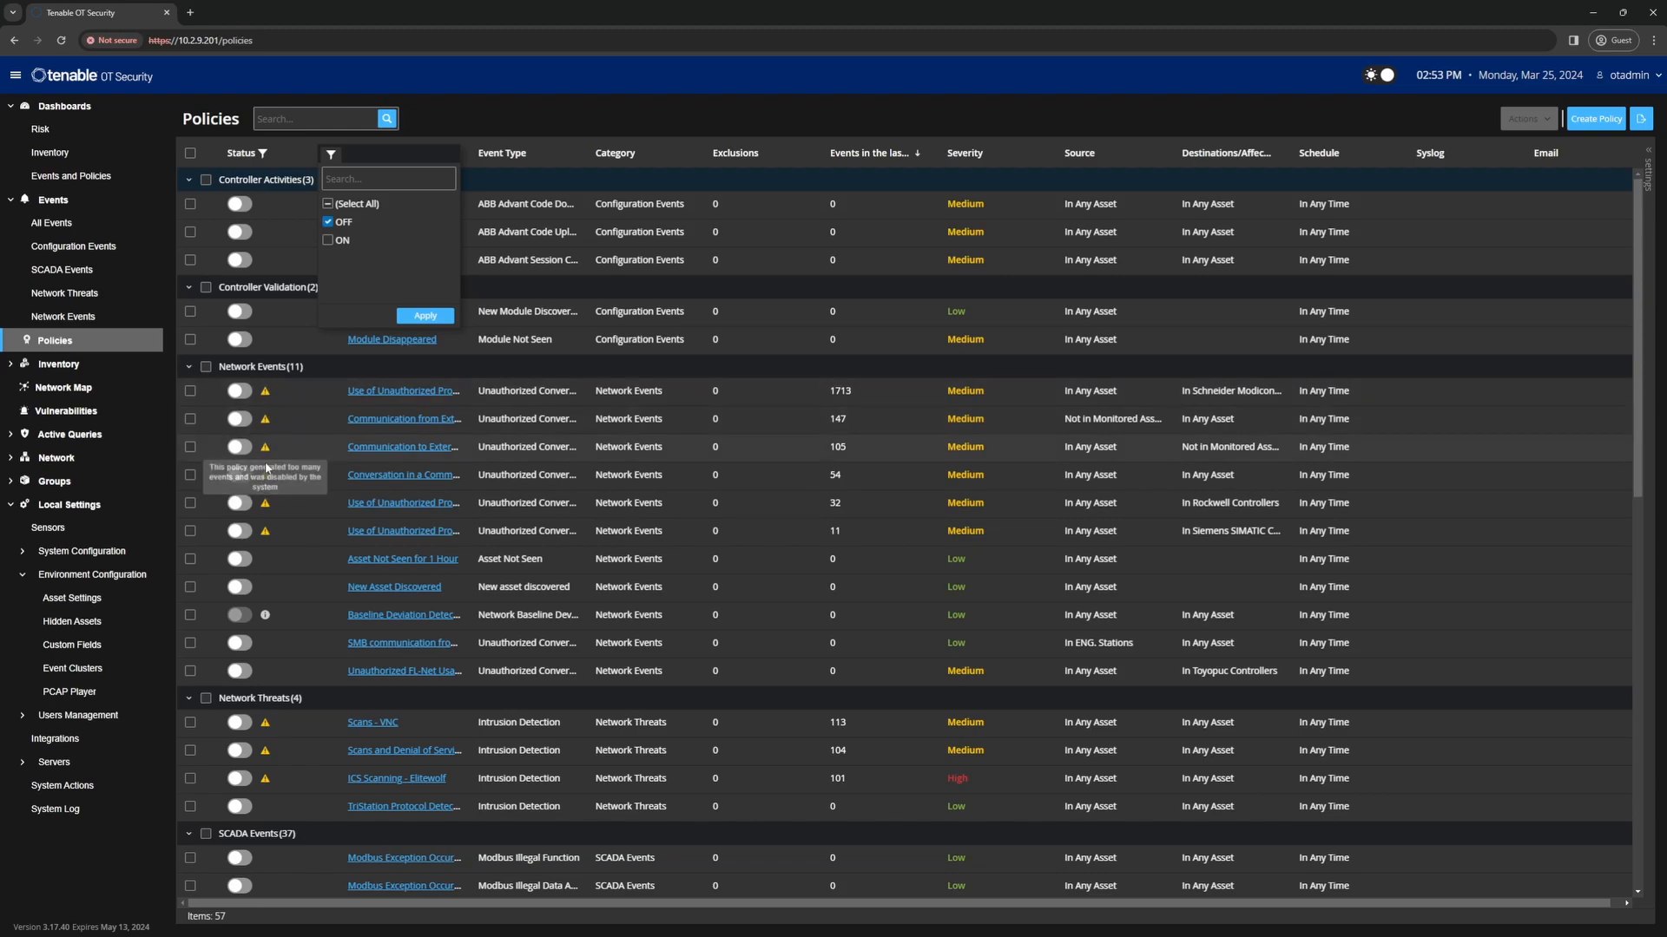
scroll(285, 572, "down", 2)
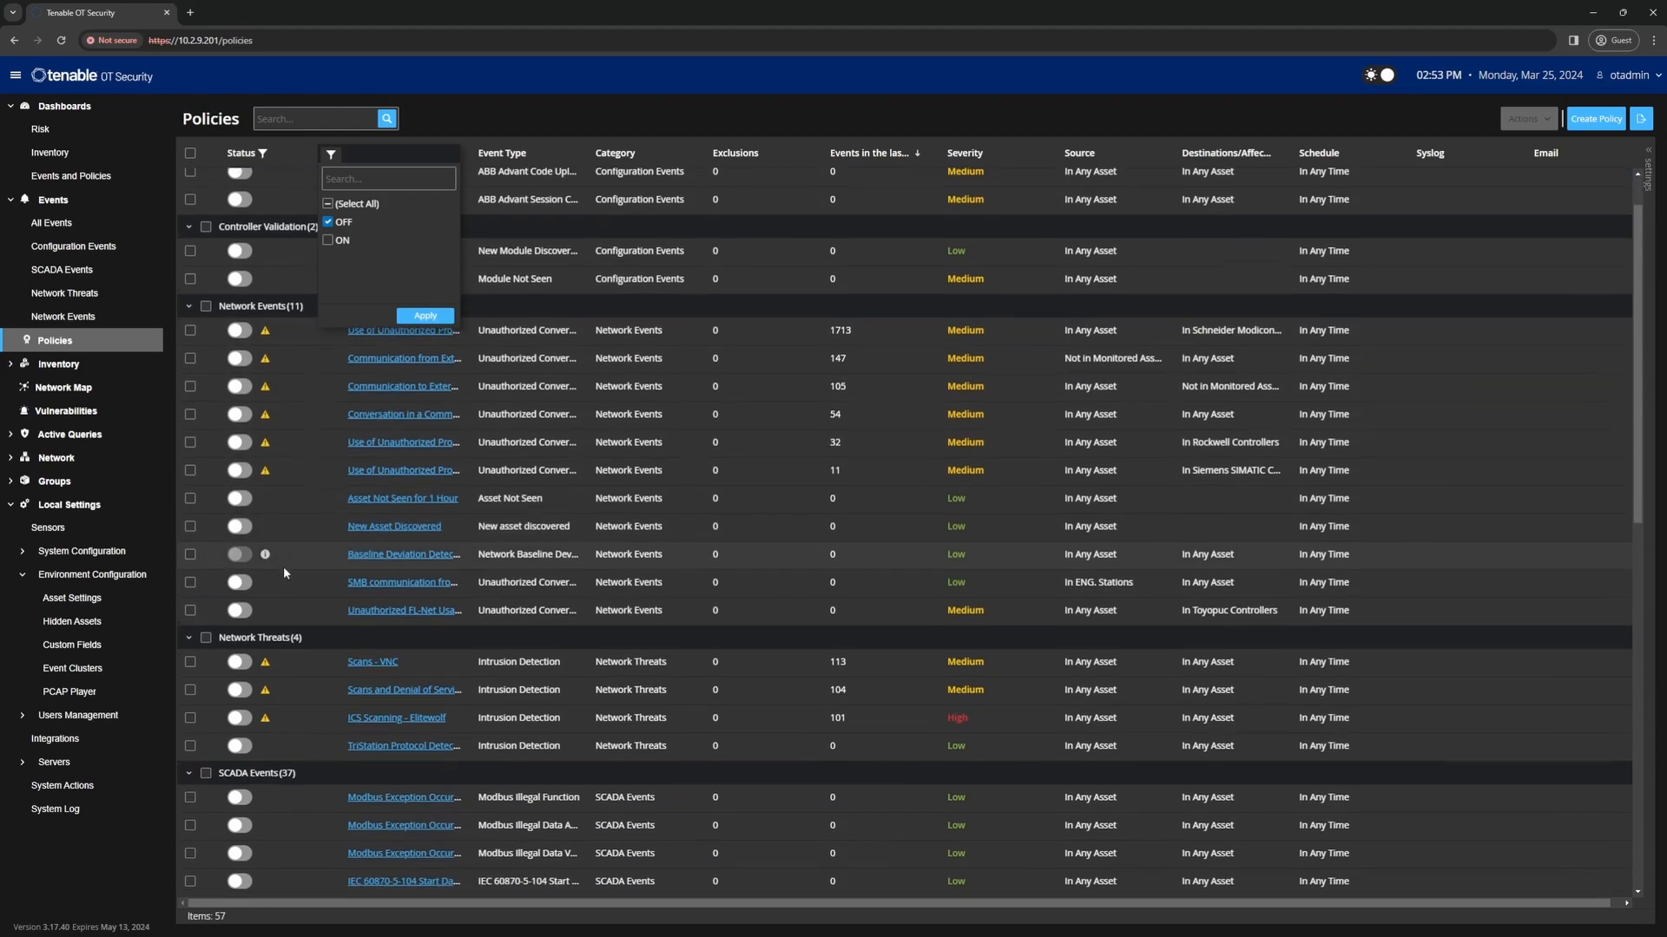
scroll(285, 571, "up", 2)
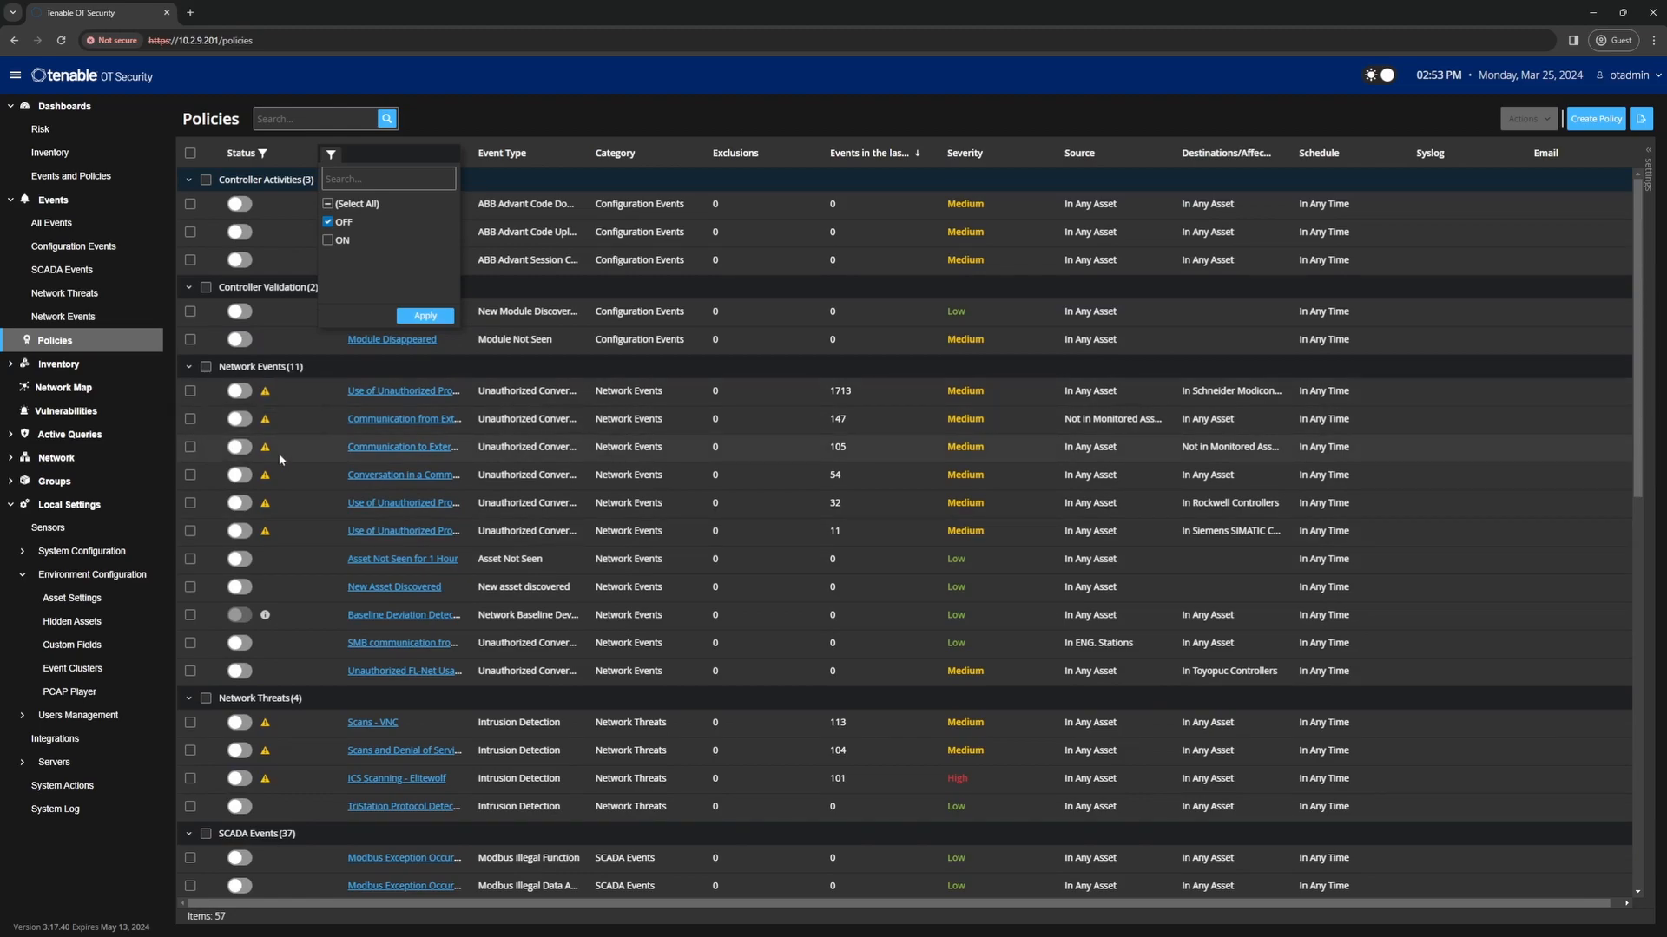
mouse_move(266, 392)
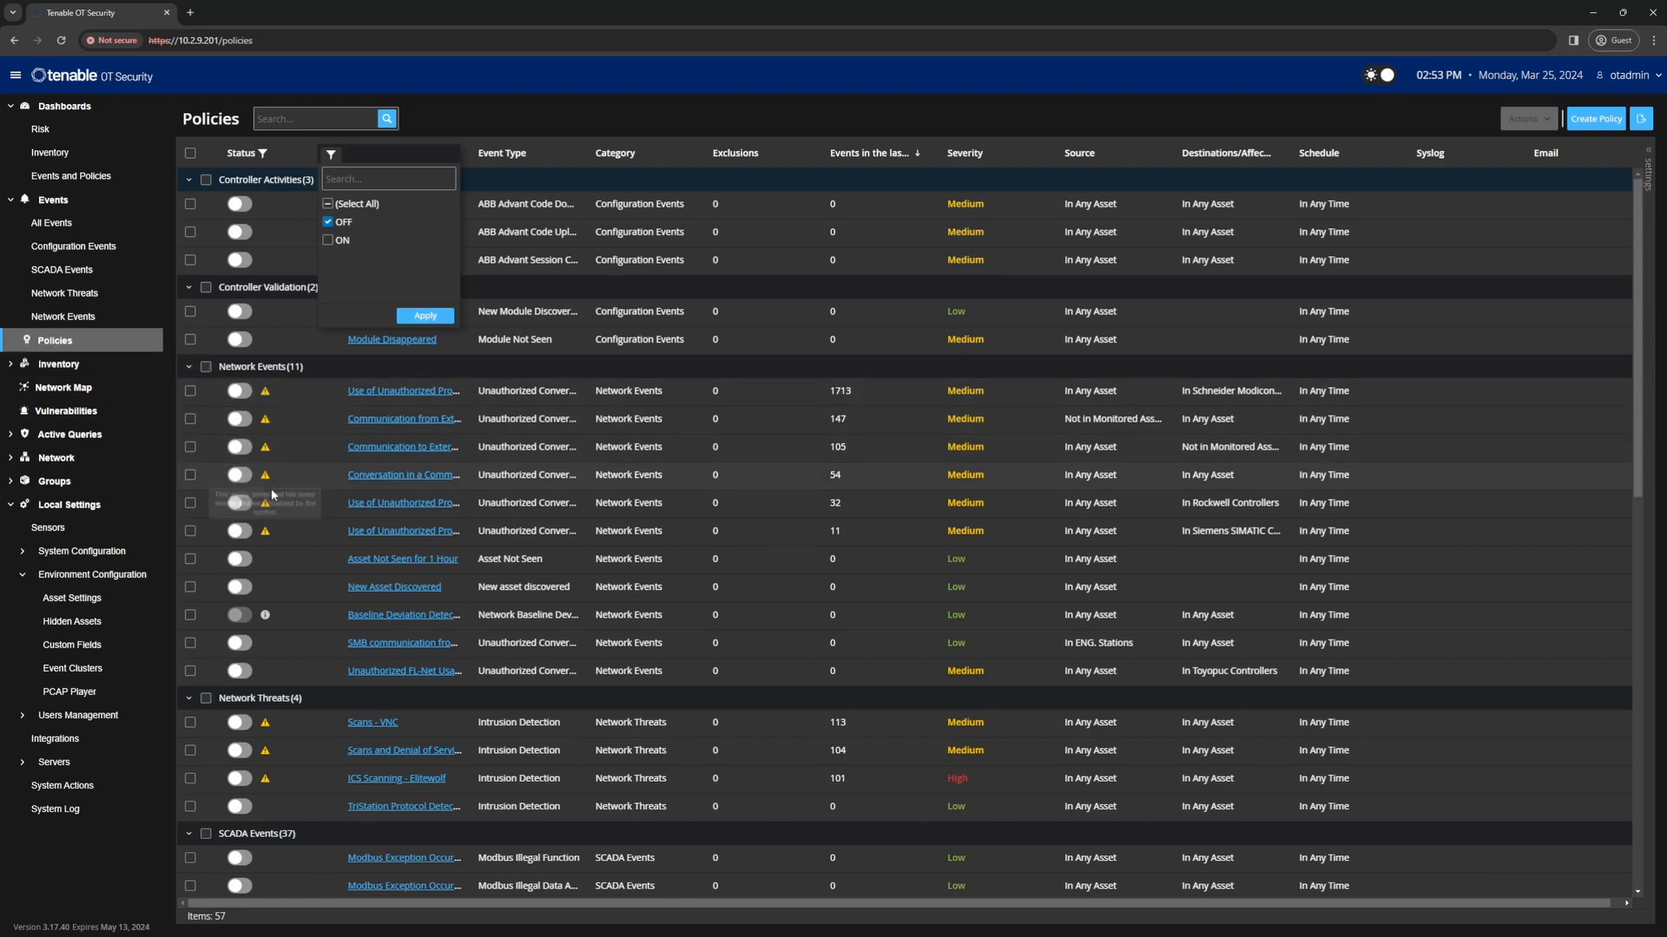
mouse_move(273, 509)
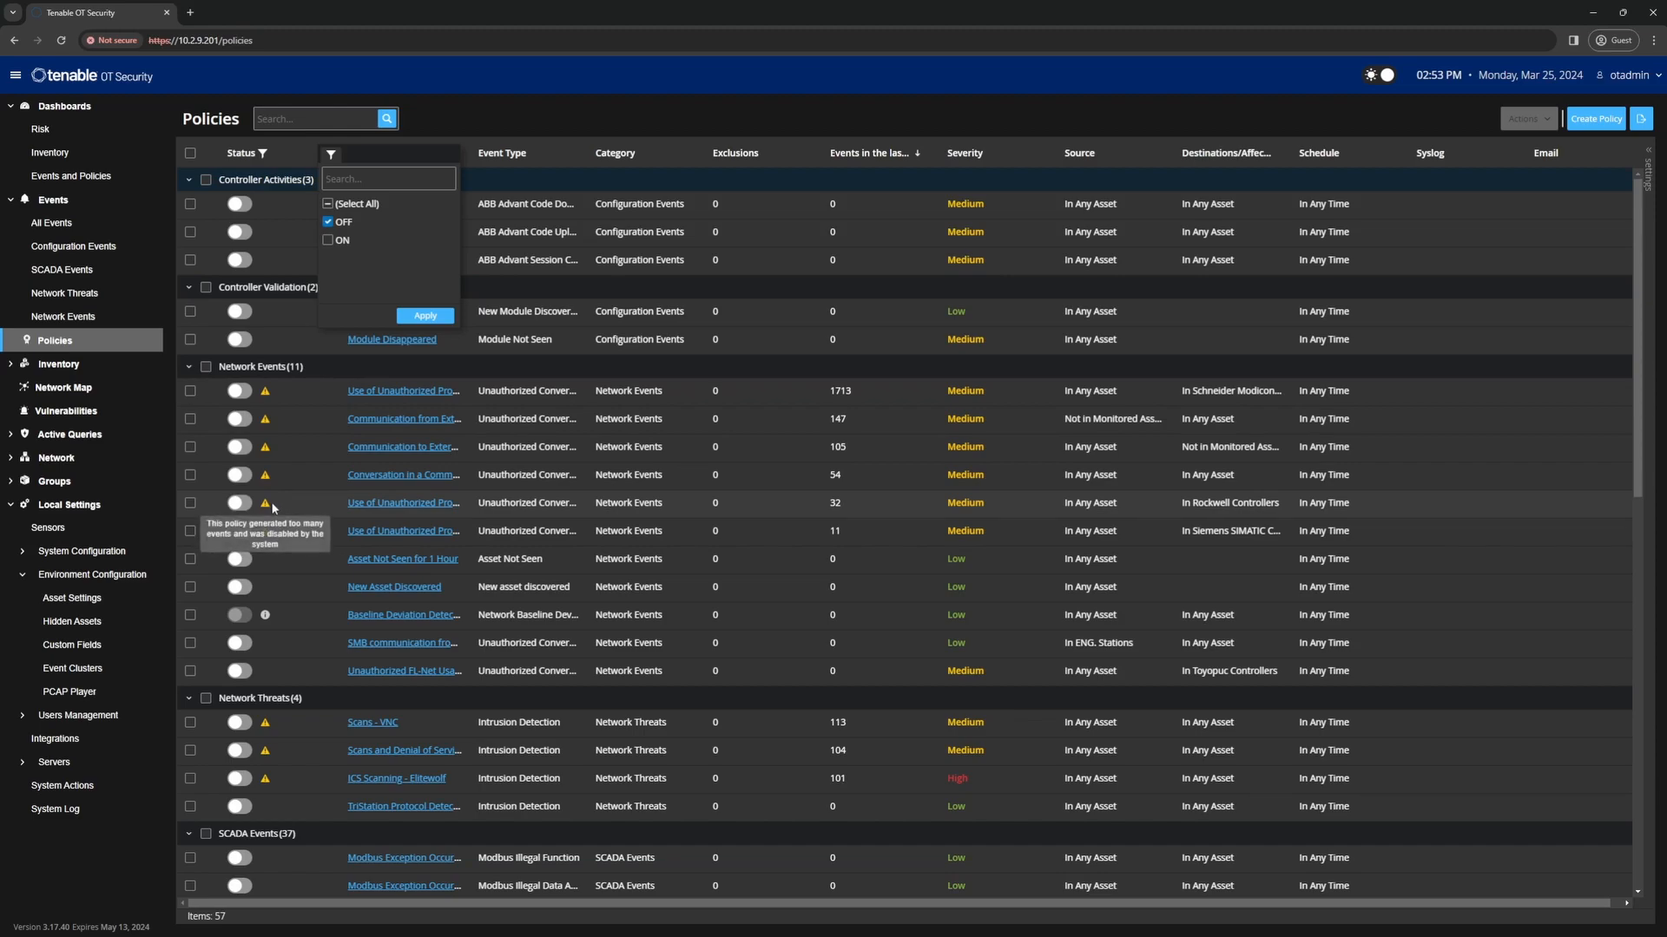
Step: Edit the Communication from External Network policy from All Events, set its destination to In Monitored Assets Networks, and save it
left_click(62, 224)
left_click(62, 224)
left_click(716, 178)
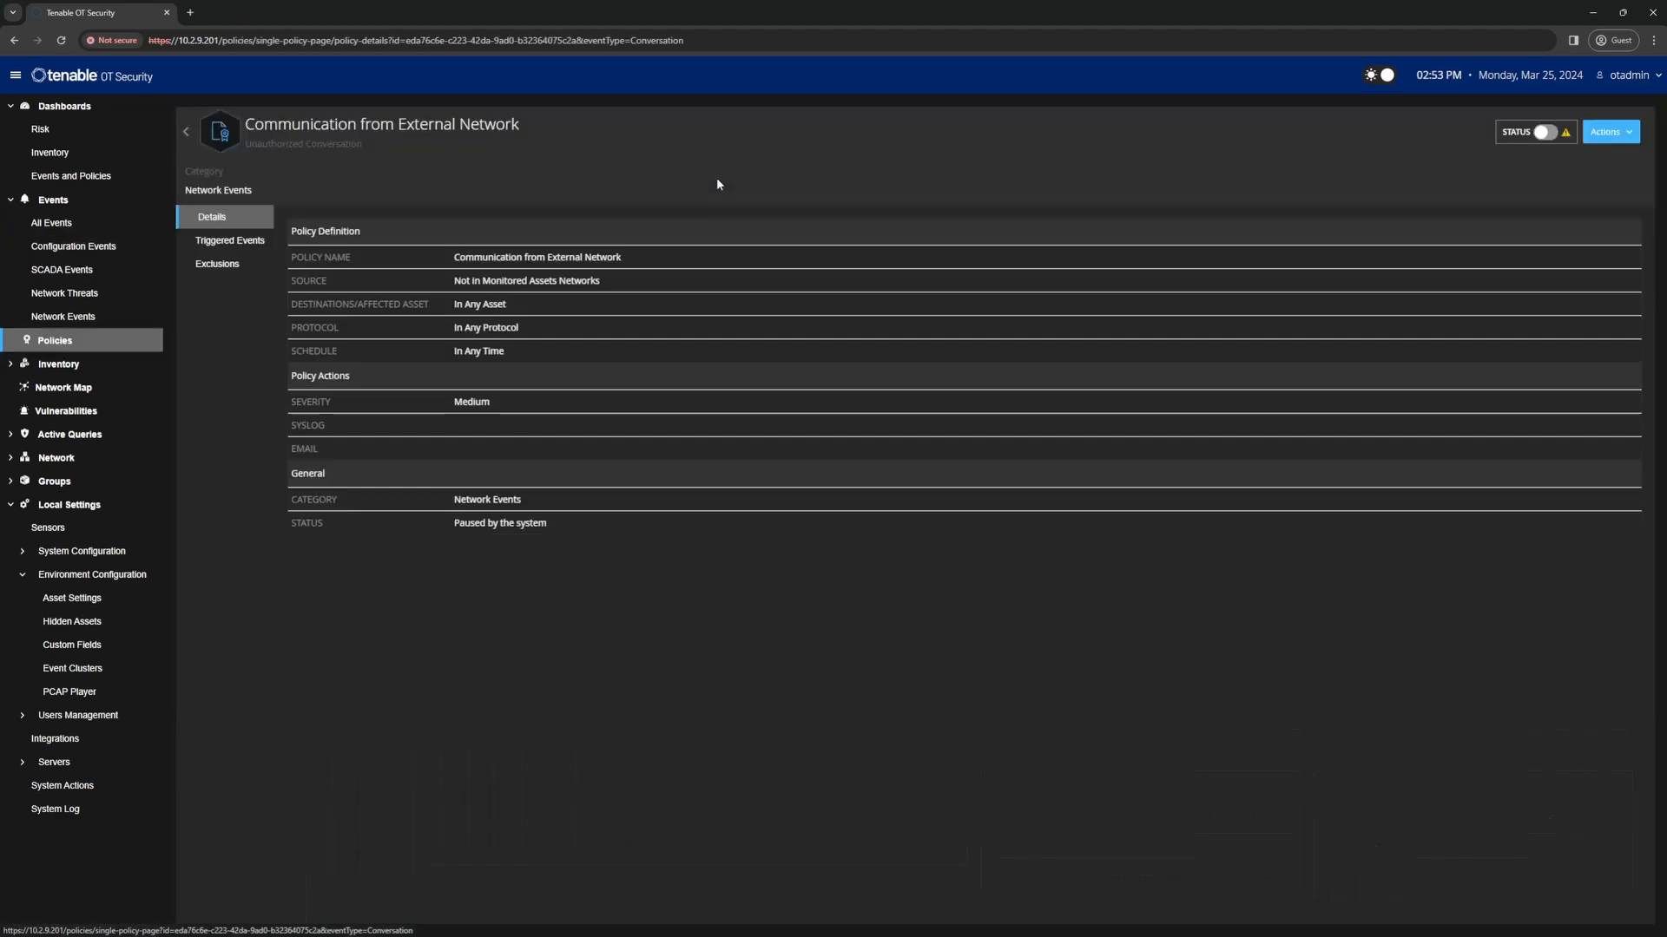
left_click(1625, 133)
left_click(1597, 160)
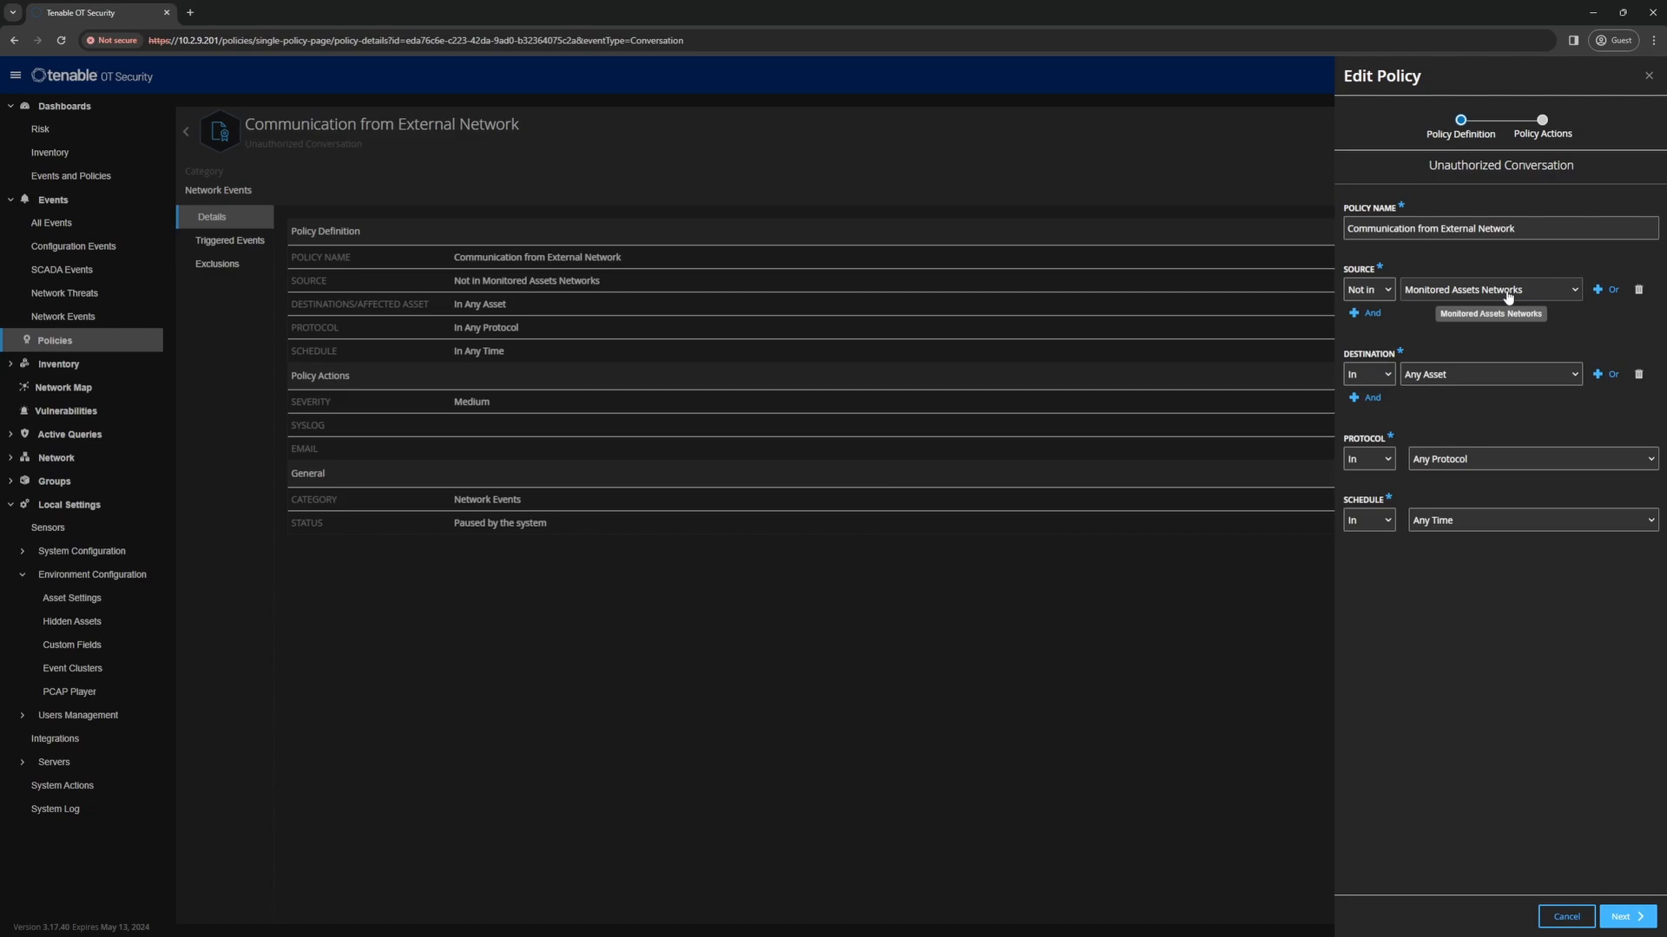
left_click(1437, 375)
left_click(1434, 403)
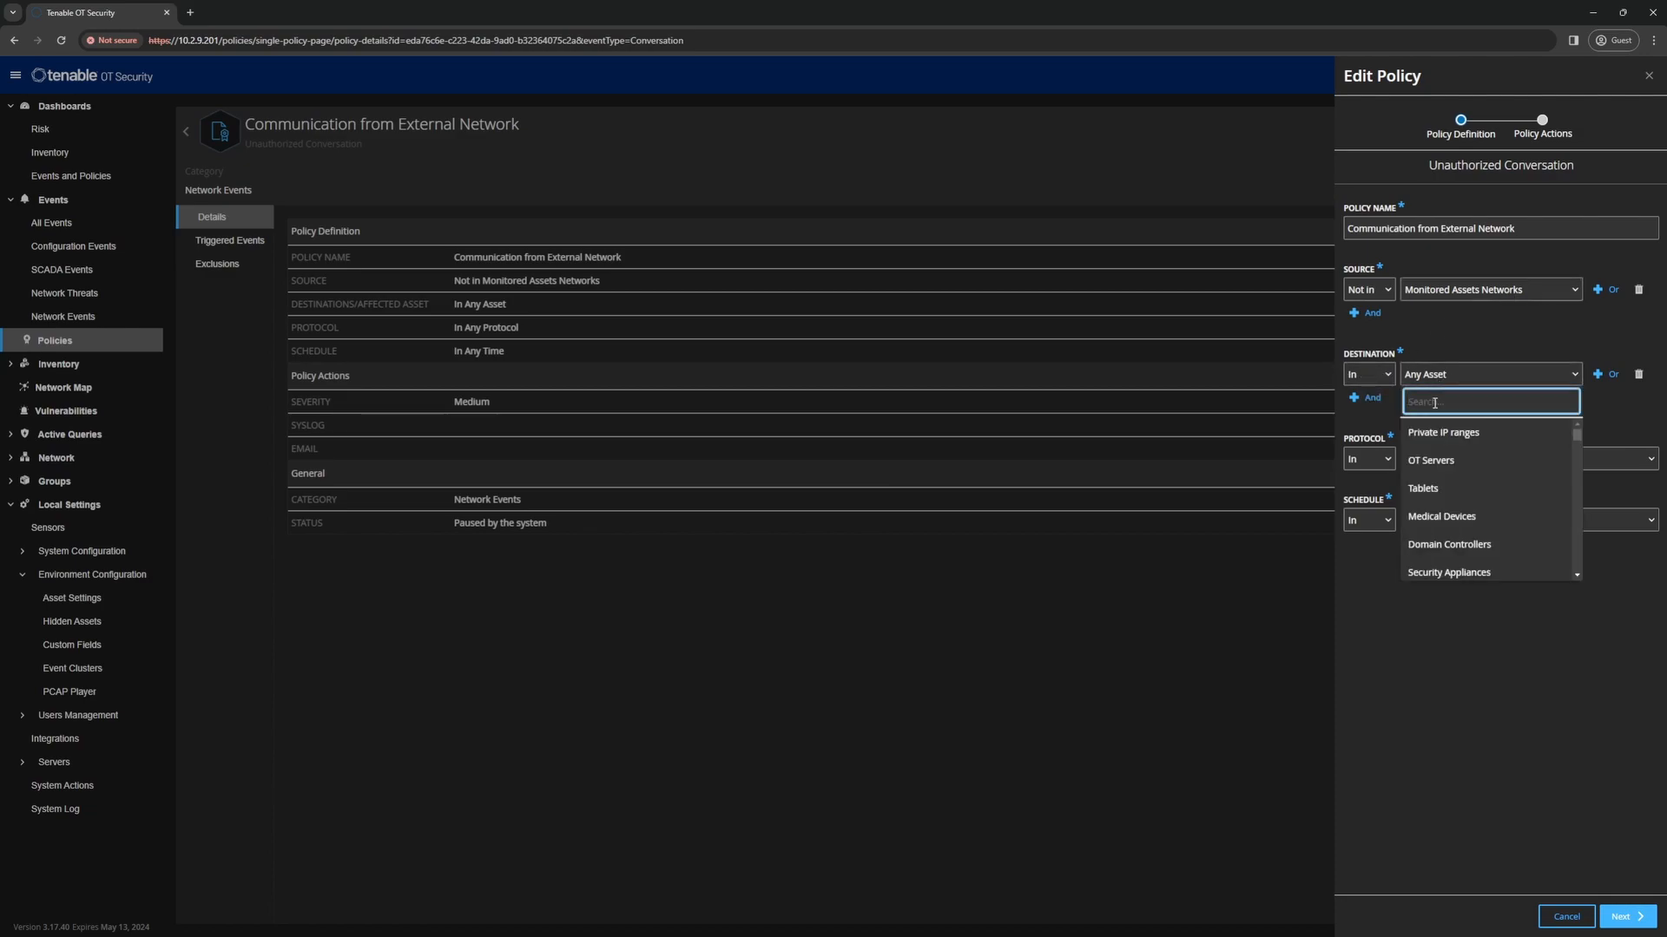
type("mon")
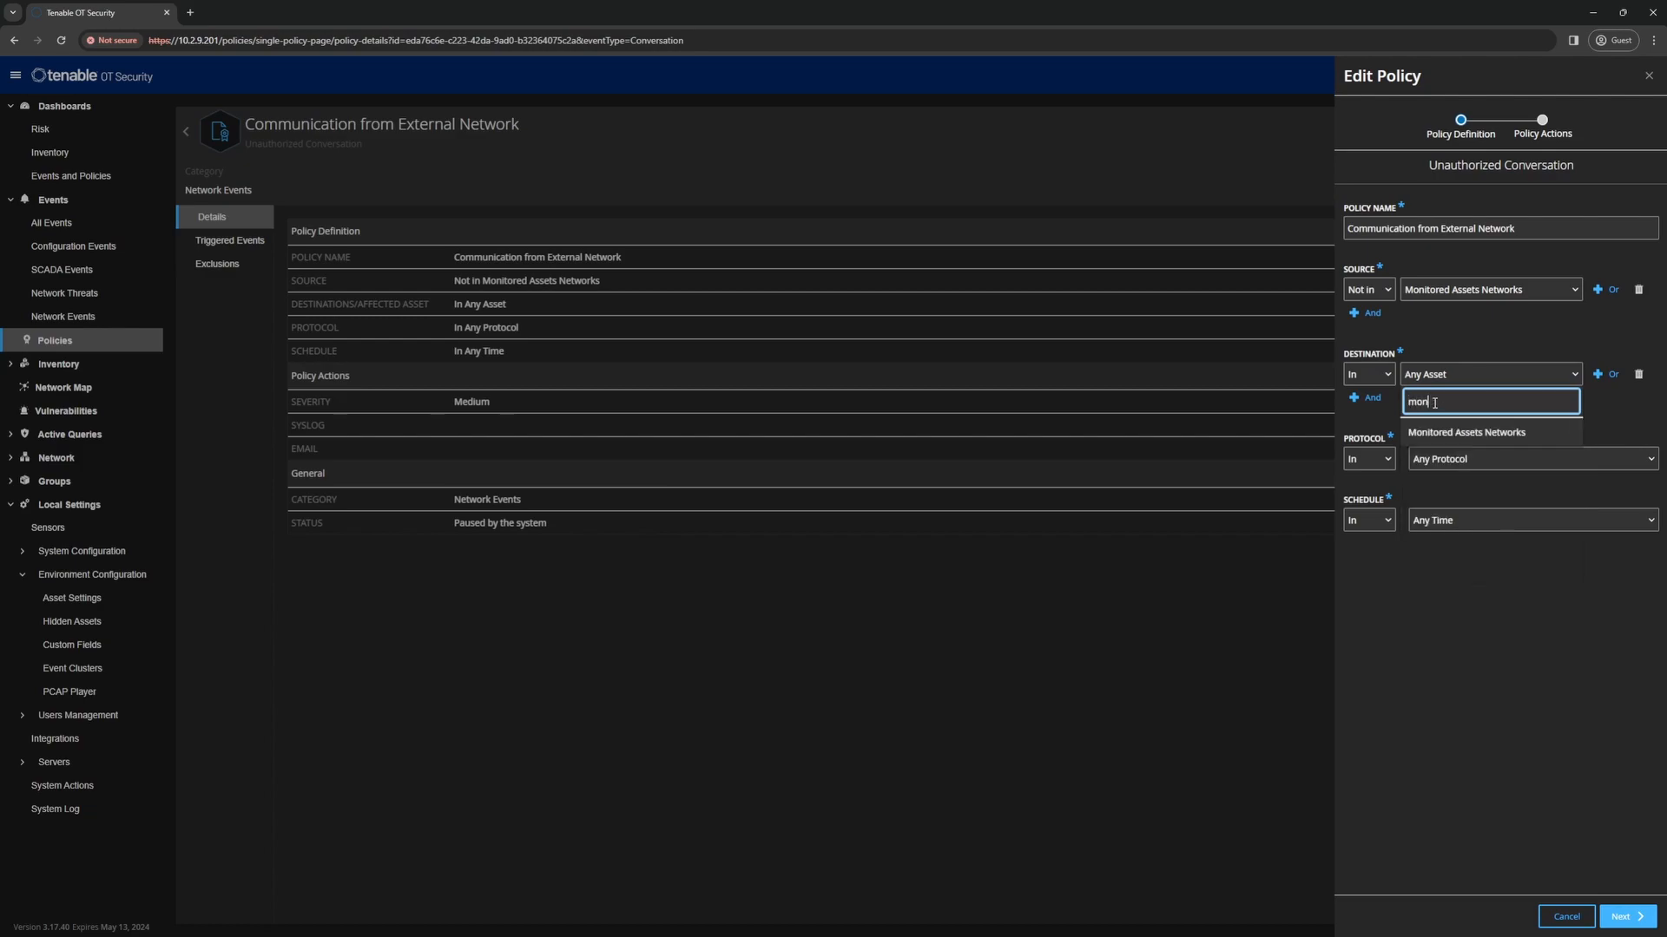
left_click(1450, 433)
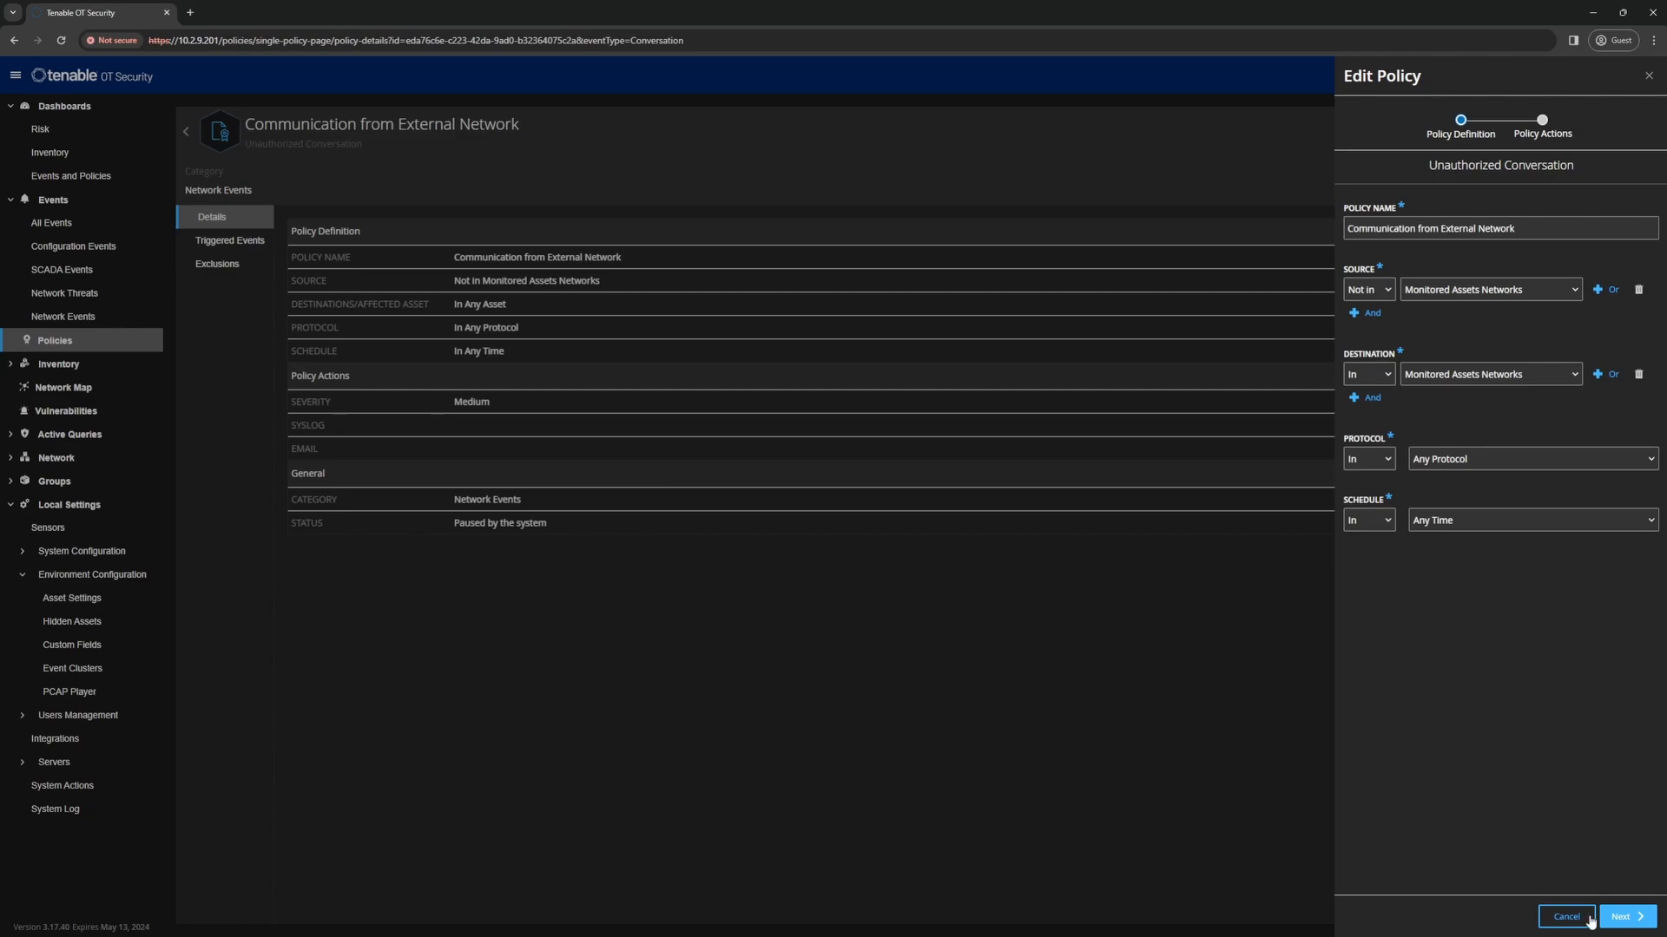
left_click(1623, 916)
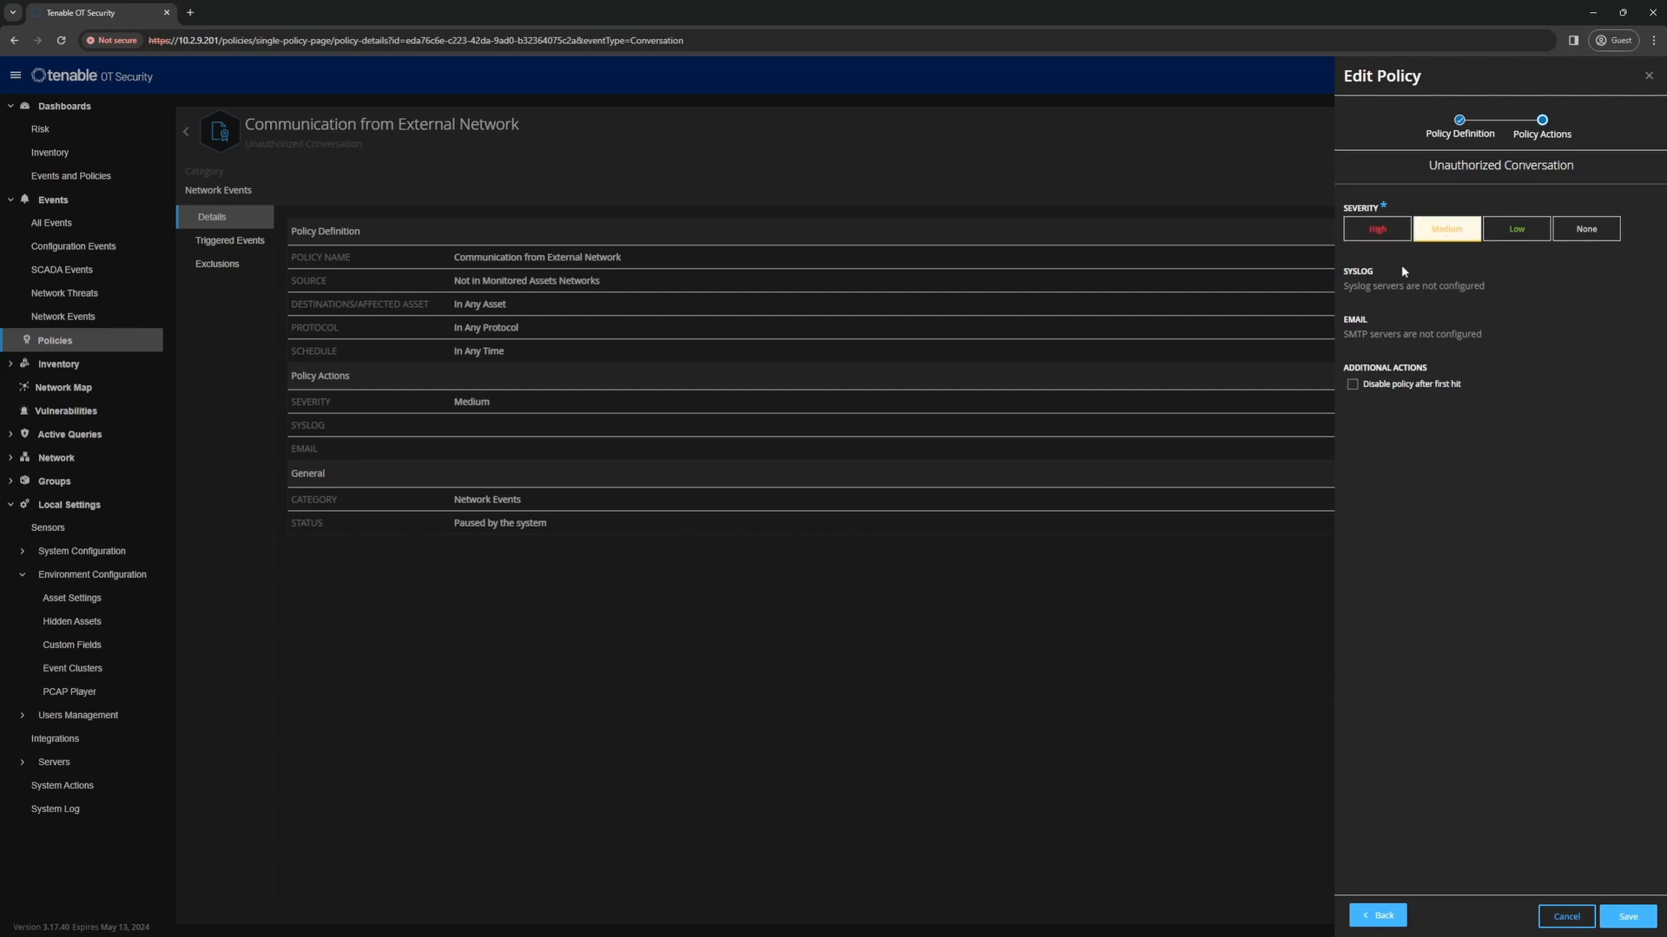
left_click(1628, 918)
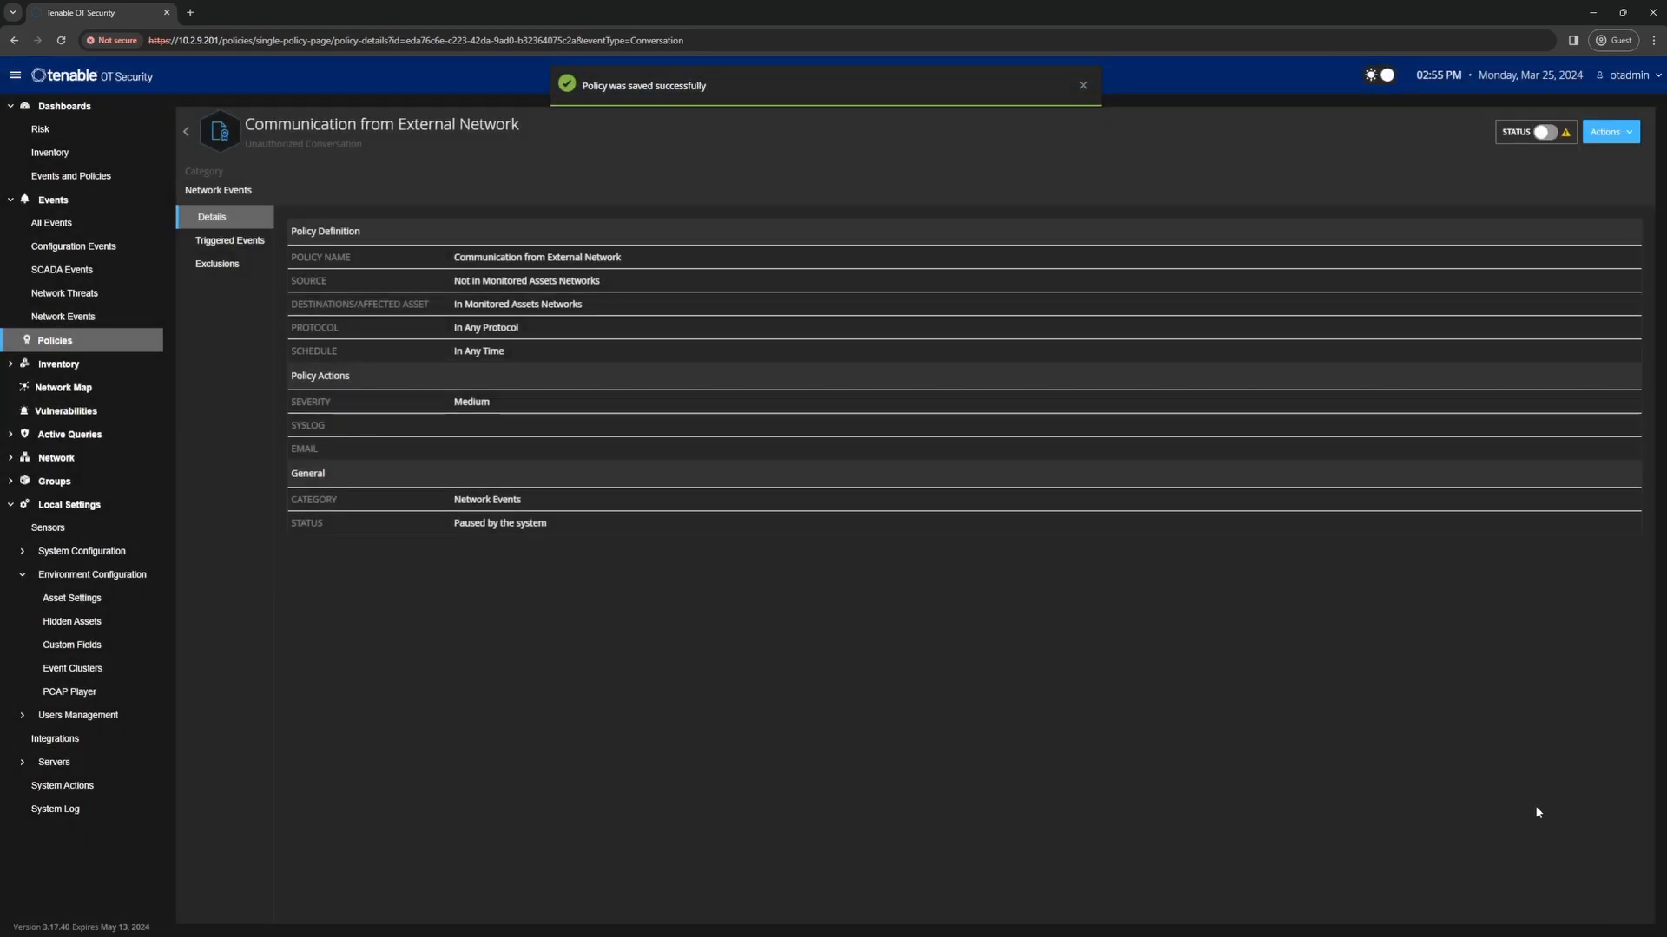
Step: Bulk resolve all the filtered Communication from External Network events with the comment "Updated Policy - Only included monitored Network."
left_click(50, 224)
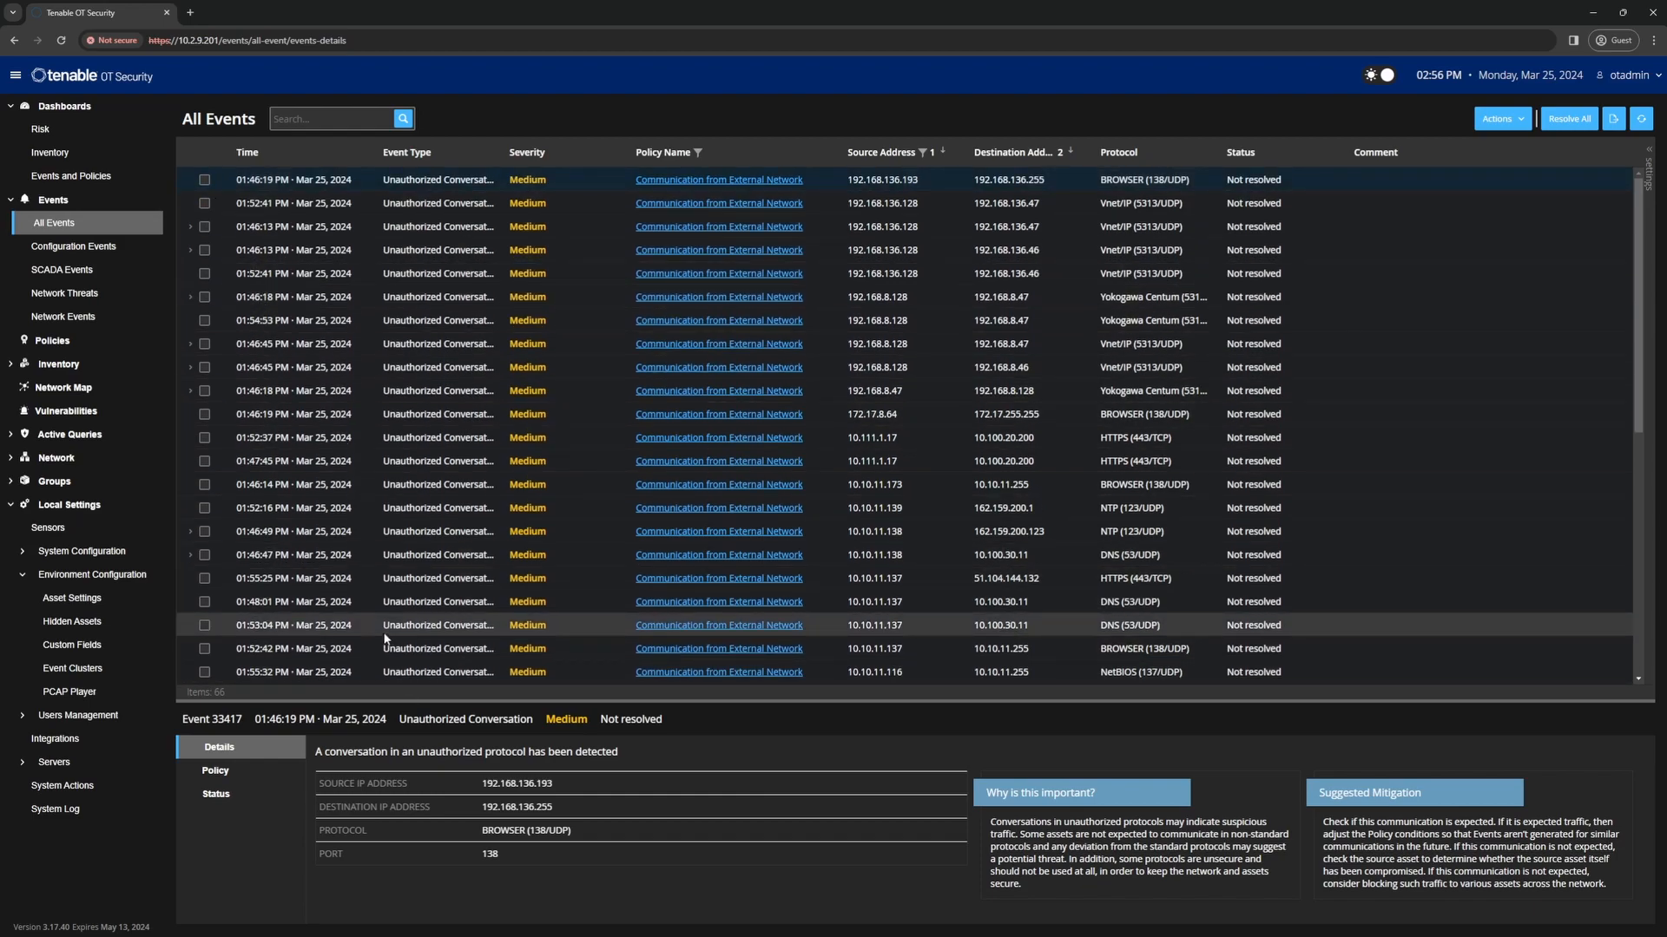
left_click(205, 180)
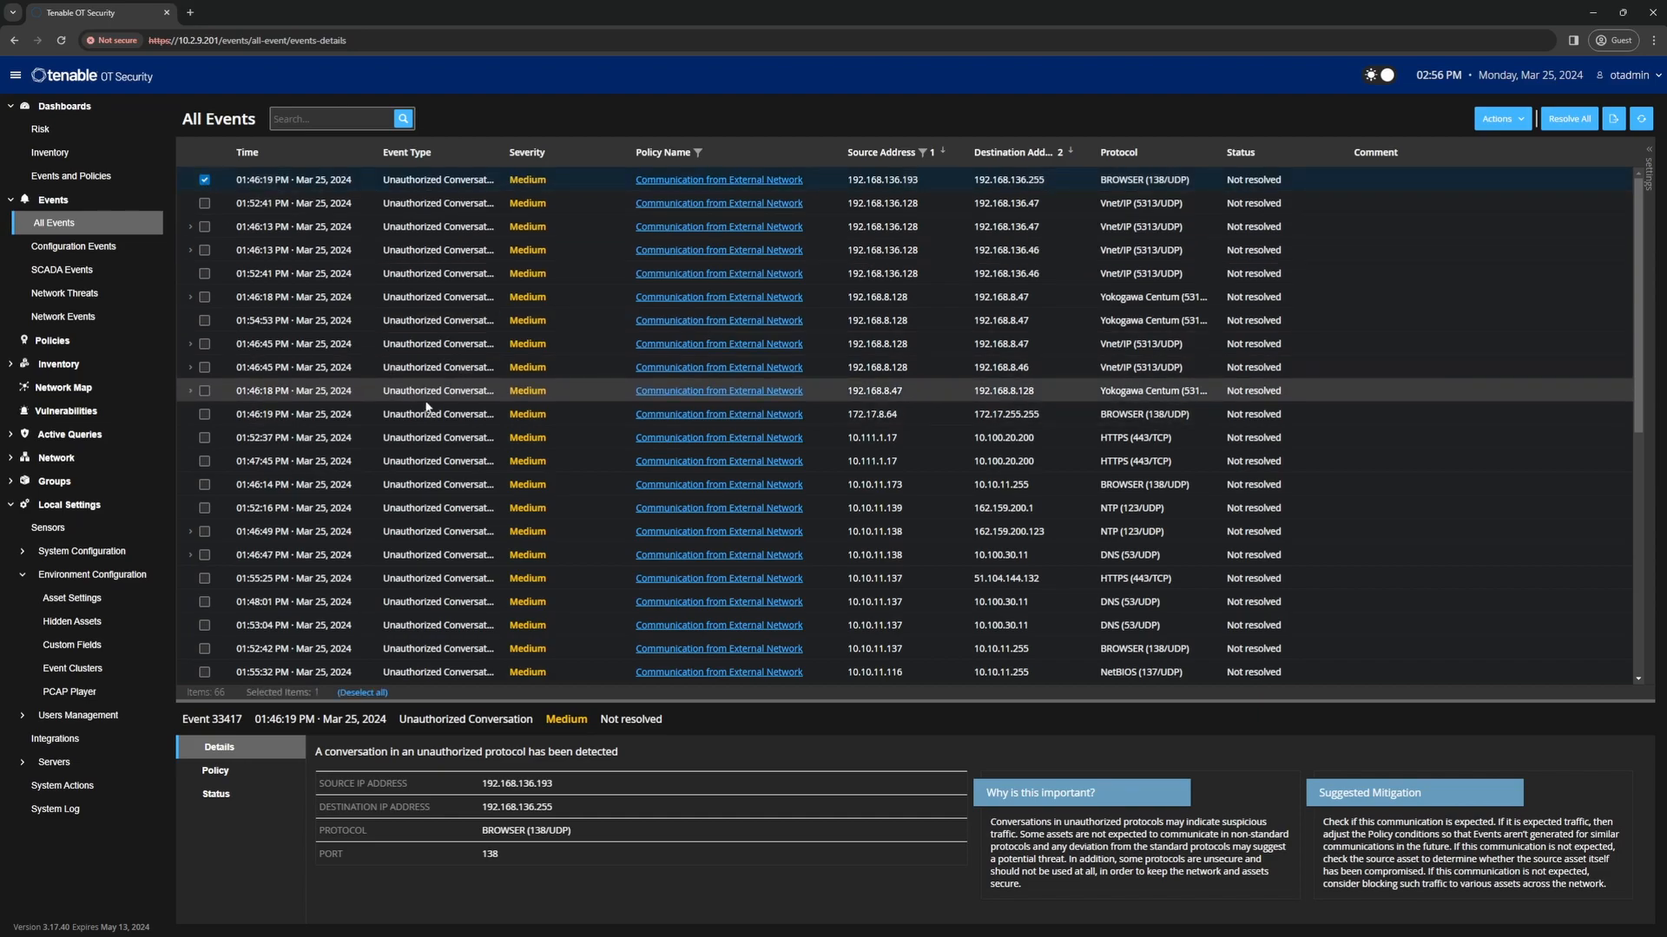
scroll(427, 406, "down", 6)
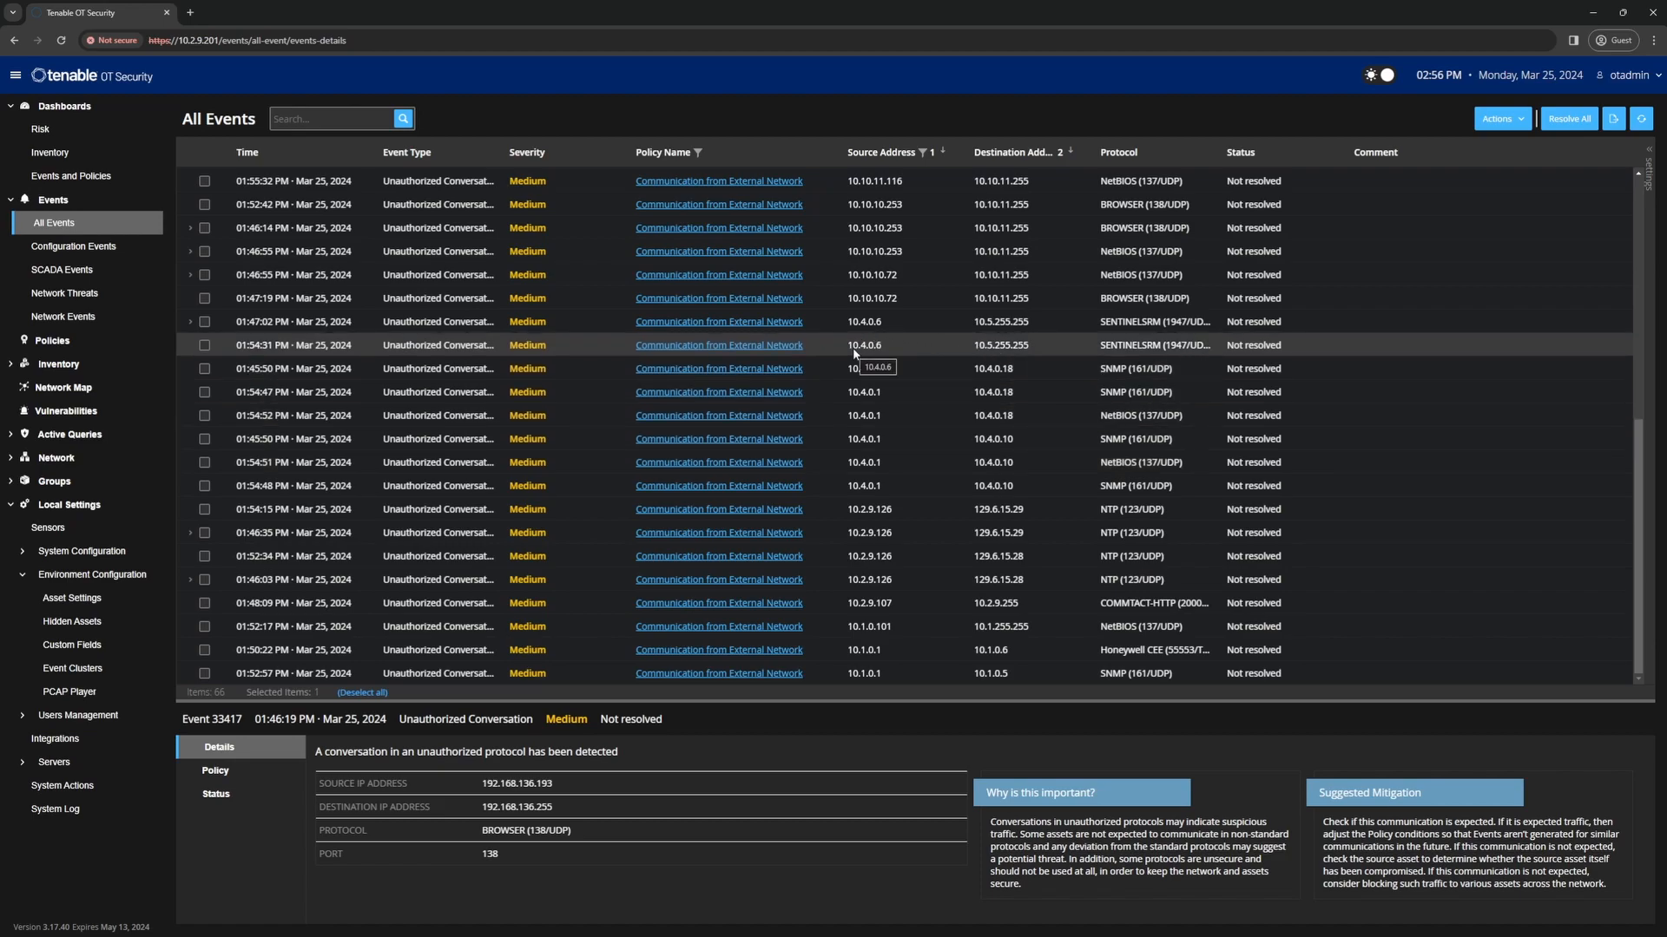
scroll(951, 258, "up", 5)
scroll(952, 265, "up", 1)
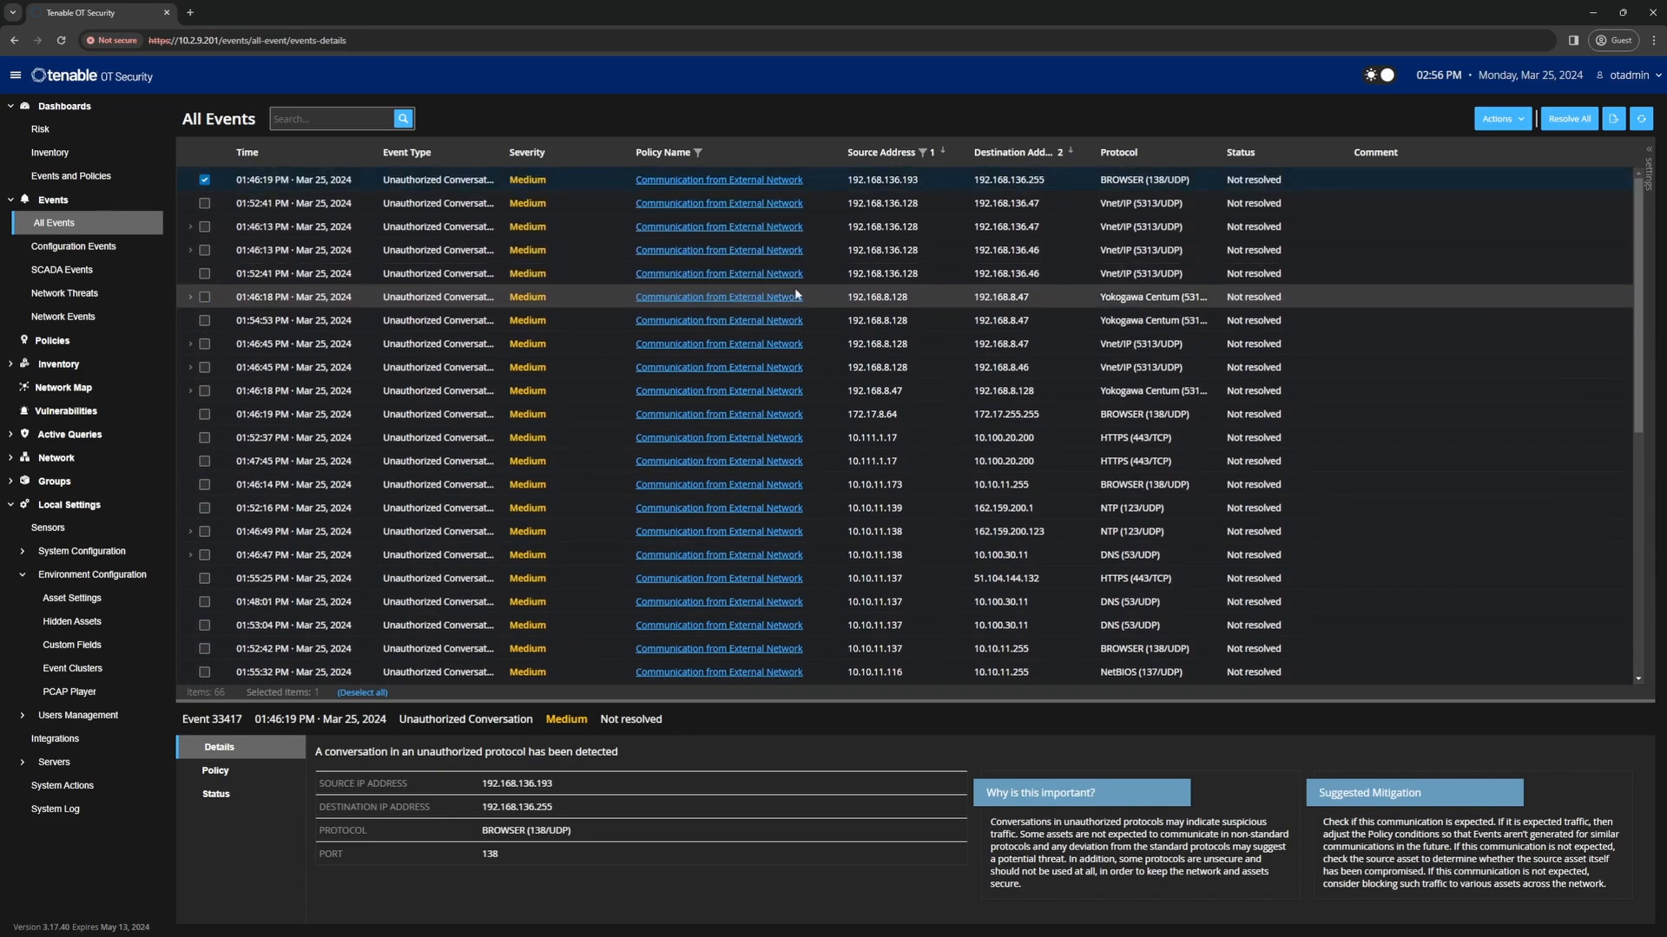
scroll(946, 620, "down", 5)
scroll(946, 621, "down", 1)
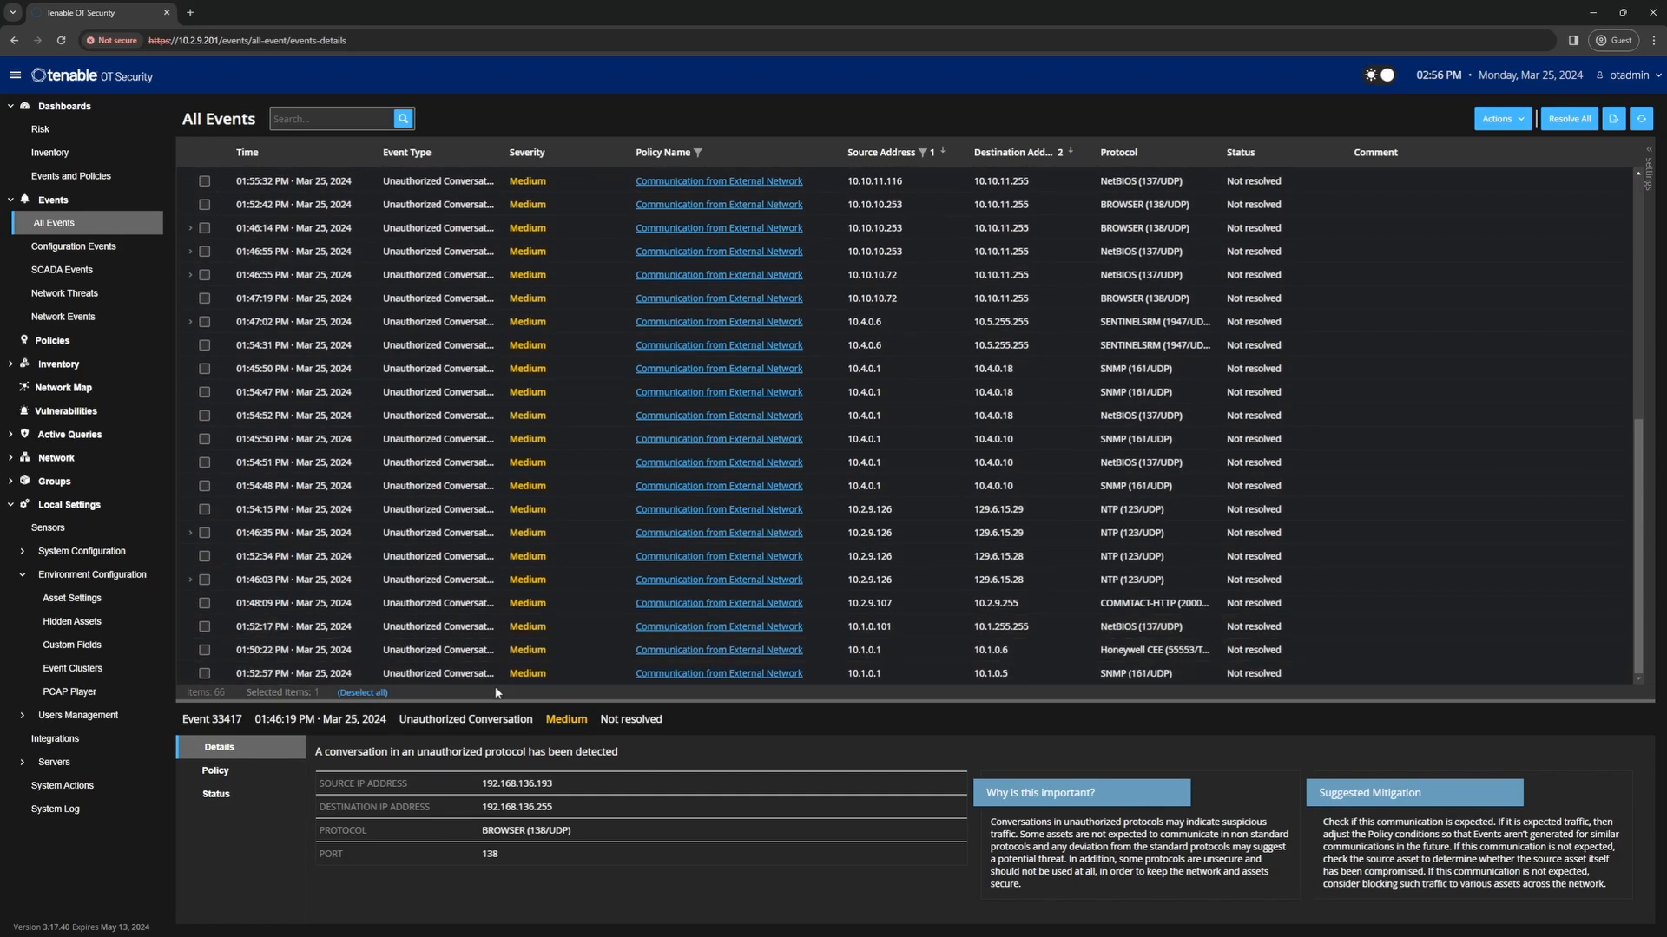
left_click(205, 674, "shift")
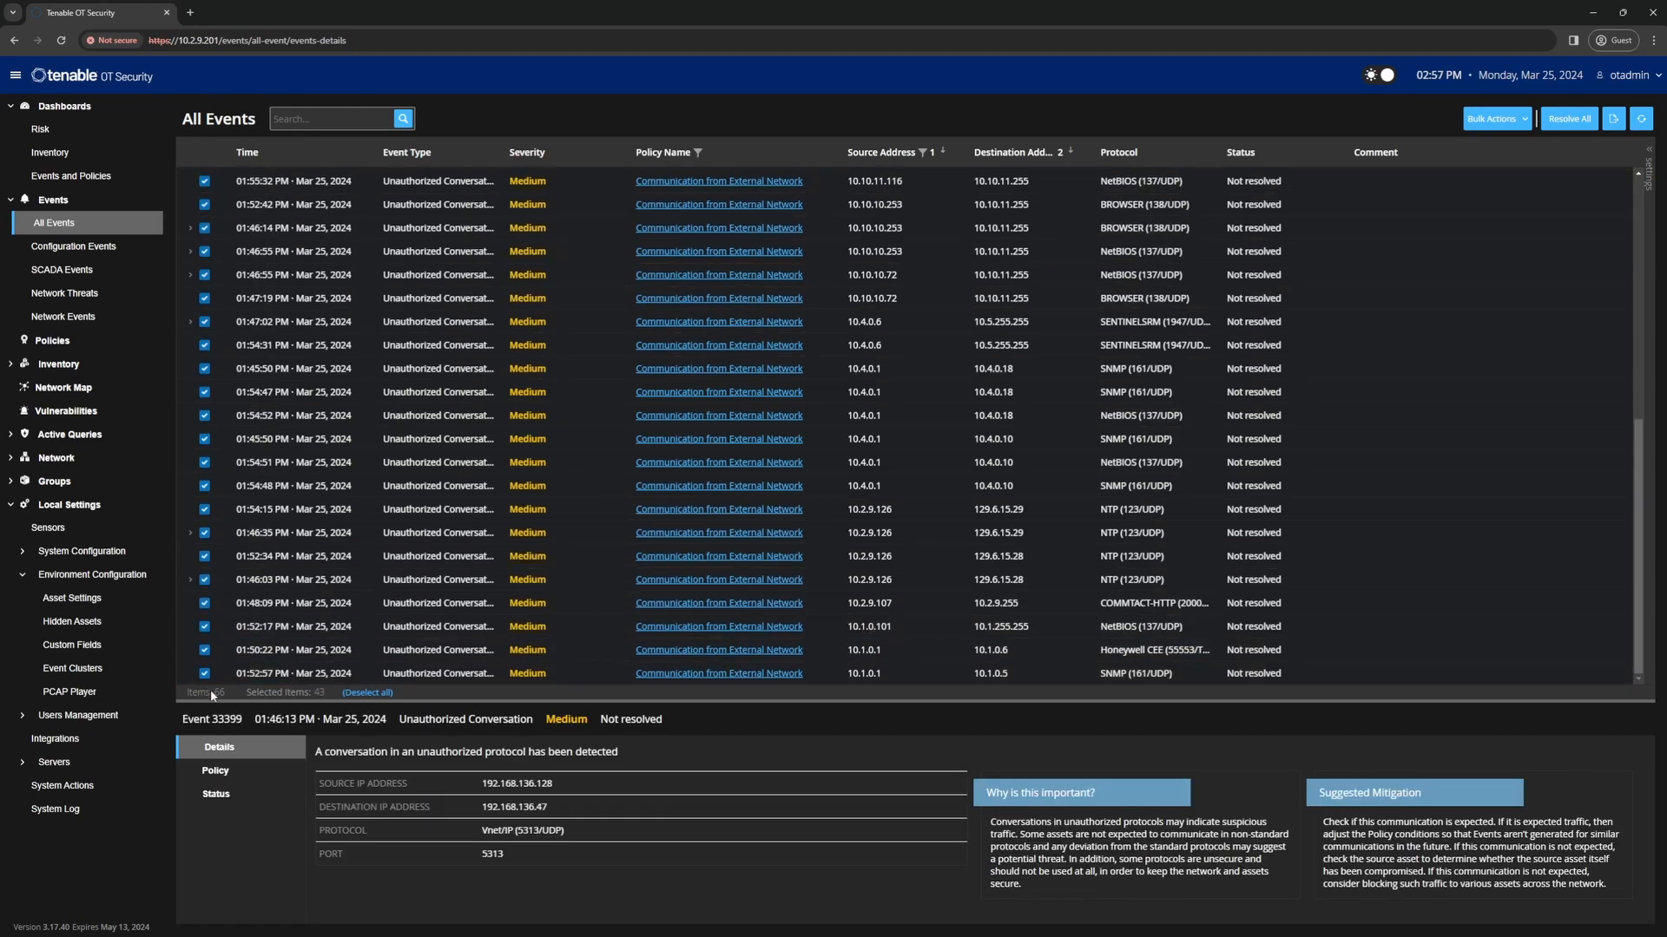
left_click(1493, 119)
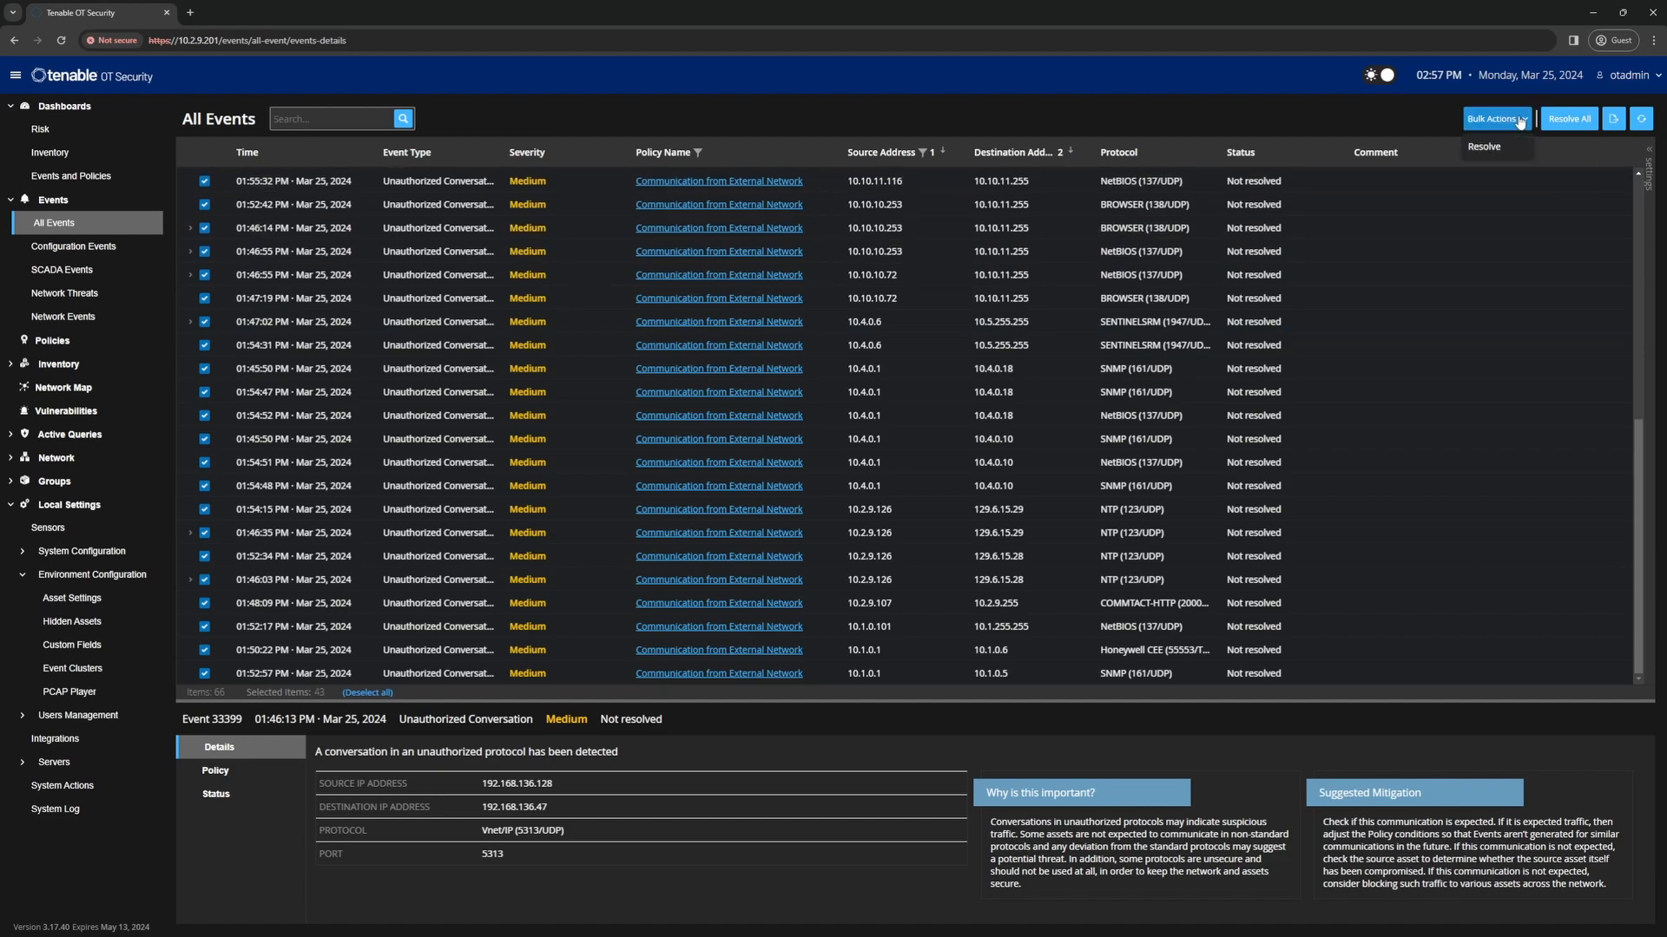
left_click(1491, 147)
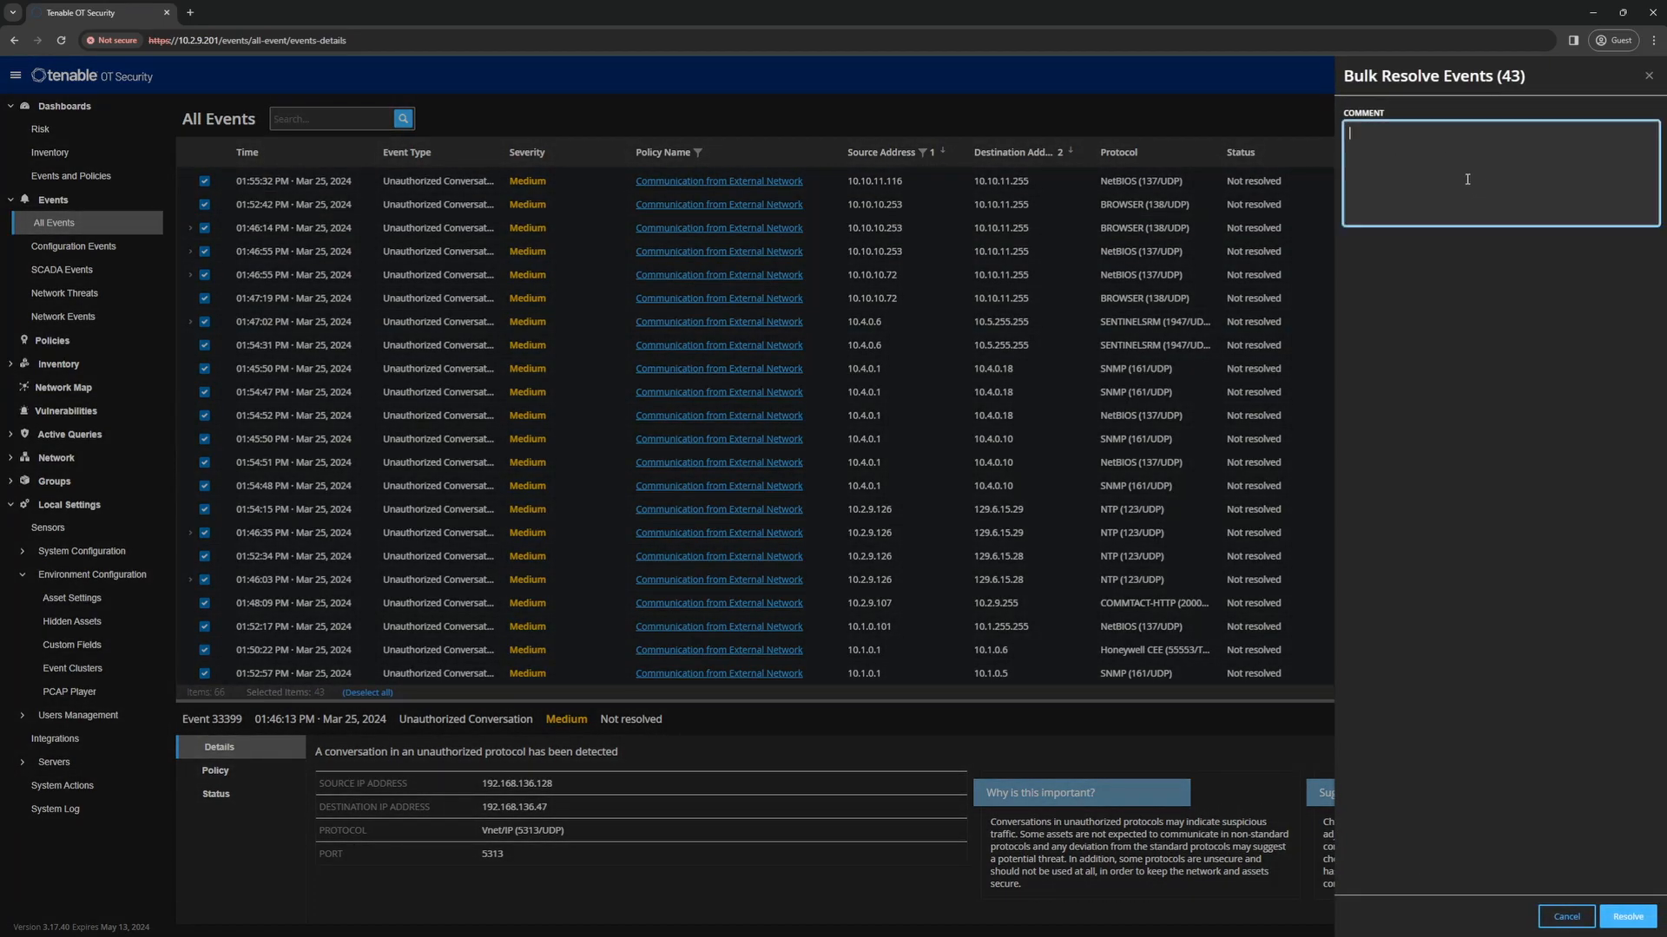
type("Updated Policy - Only included monitored Network.")
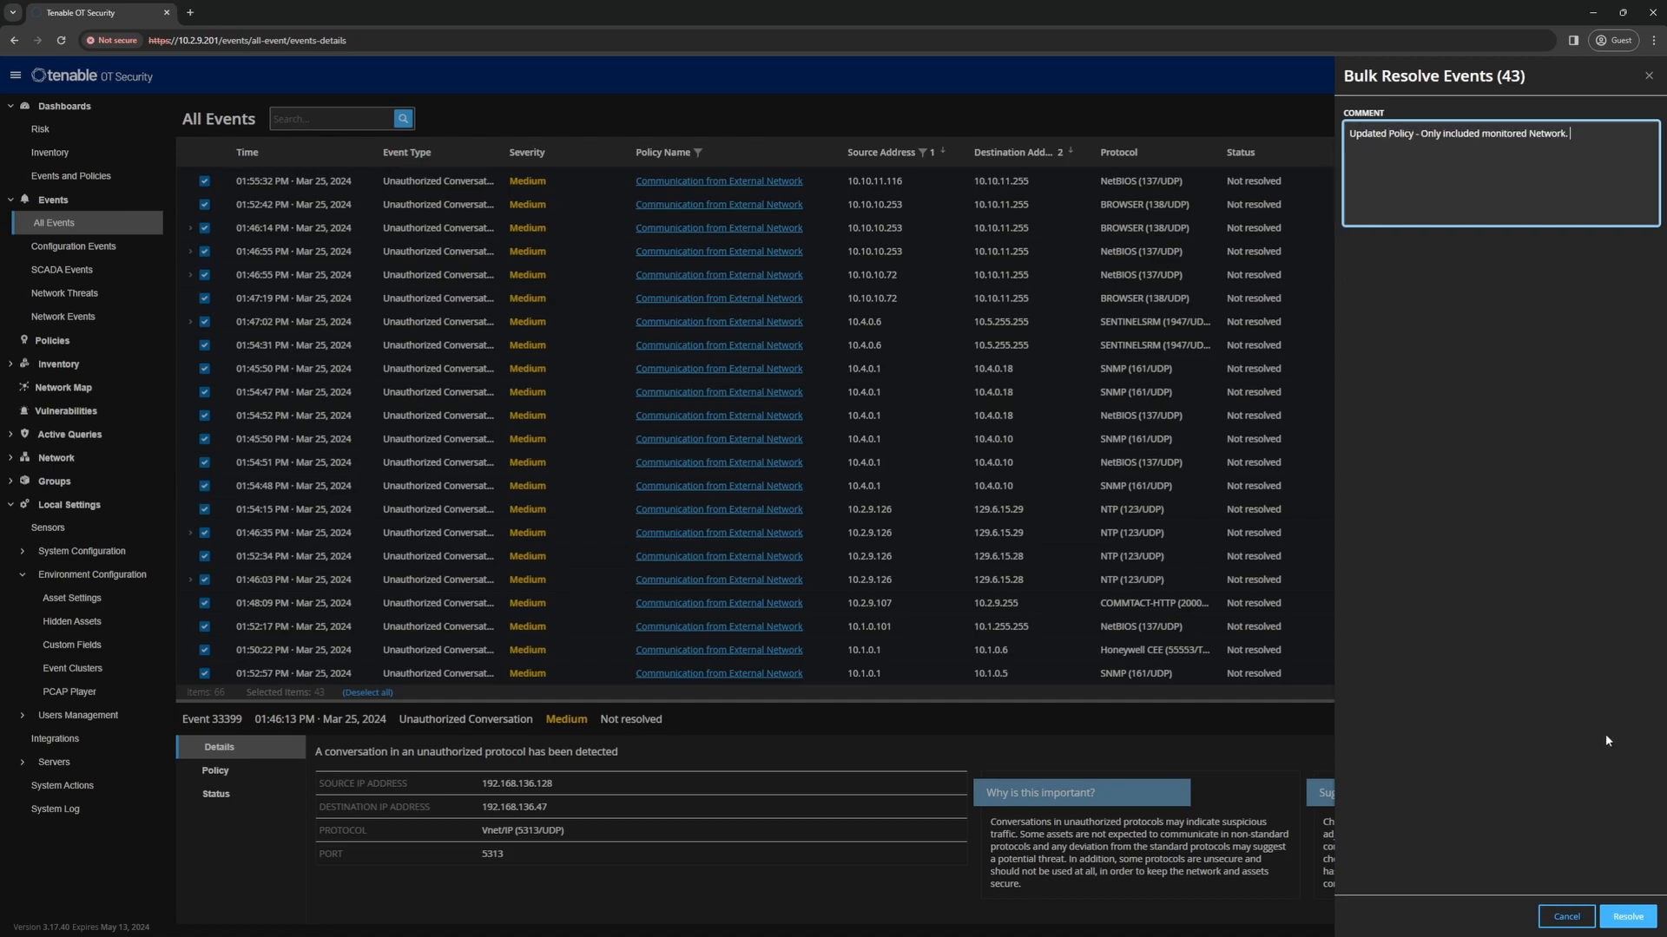
left_click(1629, 917)
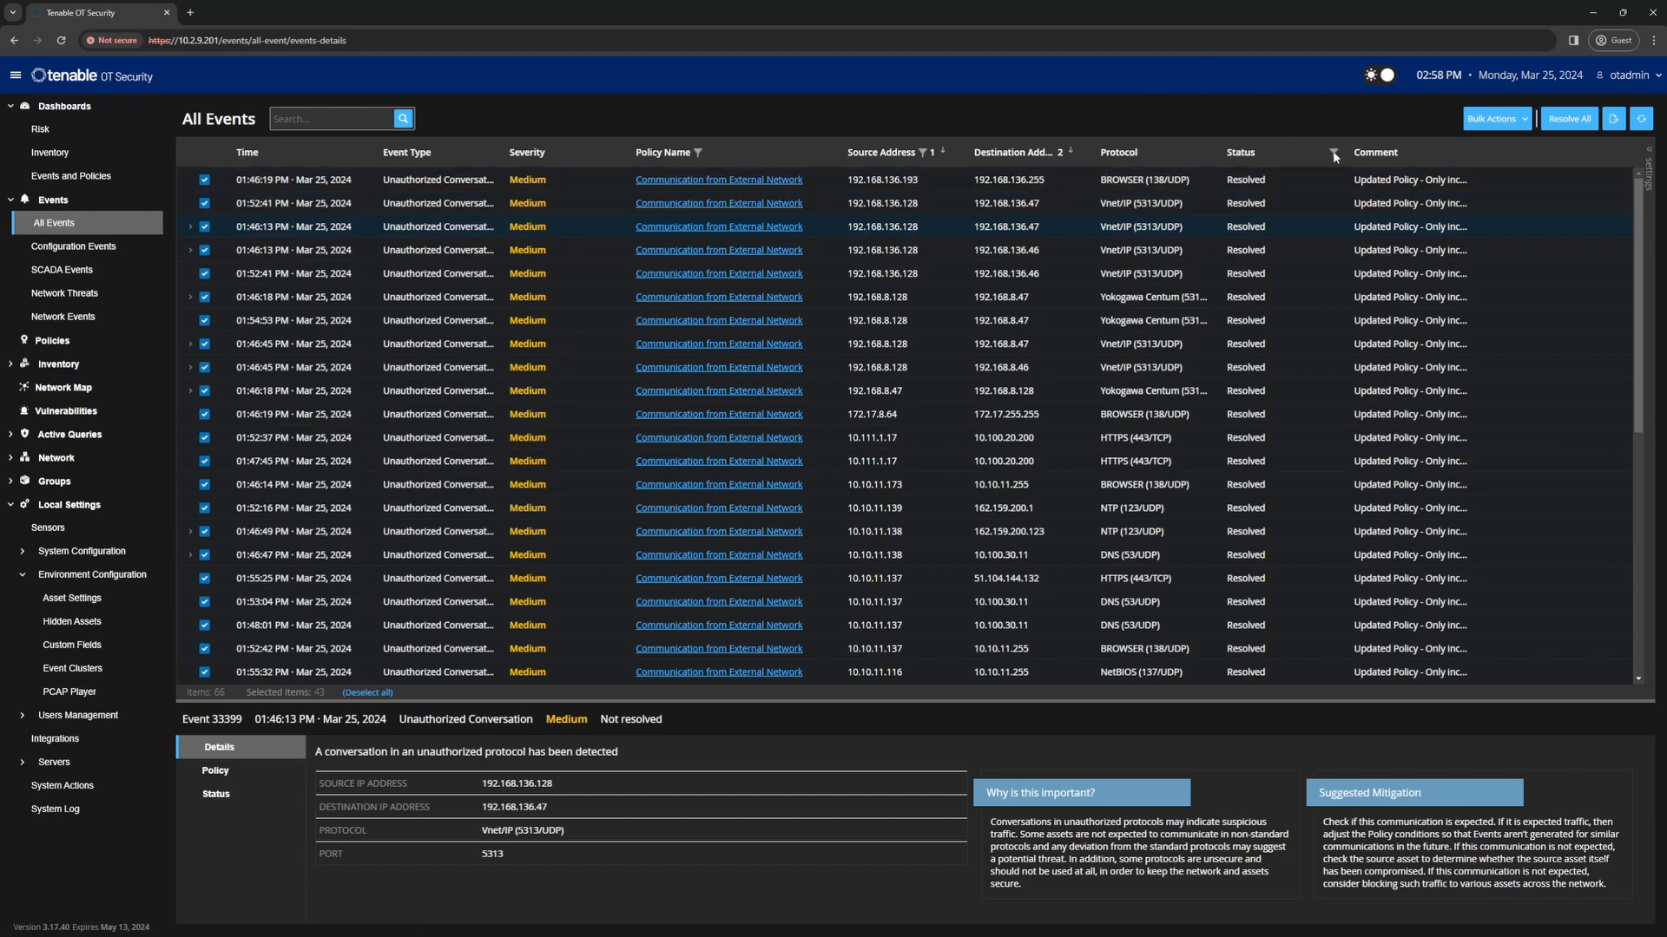
Step: Filter the event Status to Not resolved and reset the Policy Name filter to include all policies
left_click(1335, 155)
left_click(1334, 203)
left_click(1334, 221)
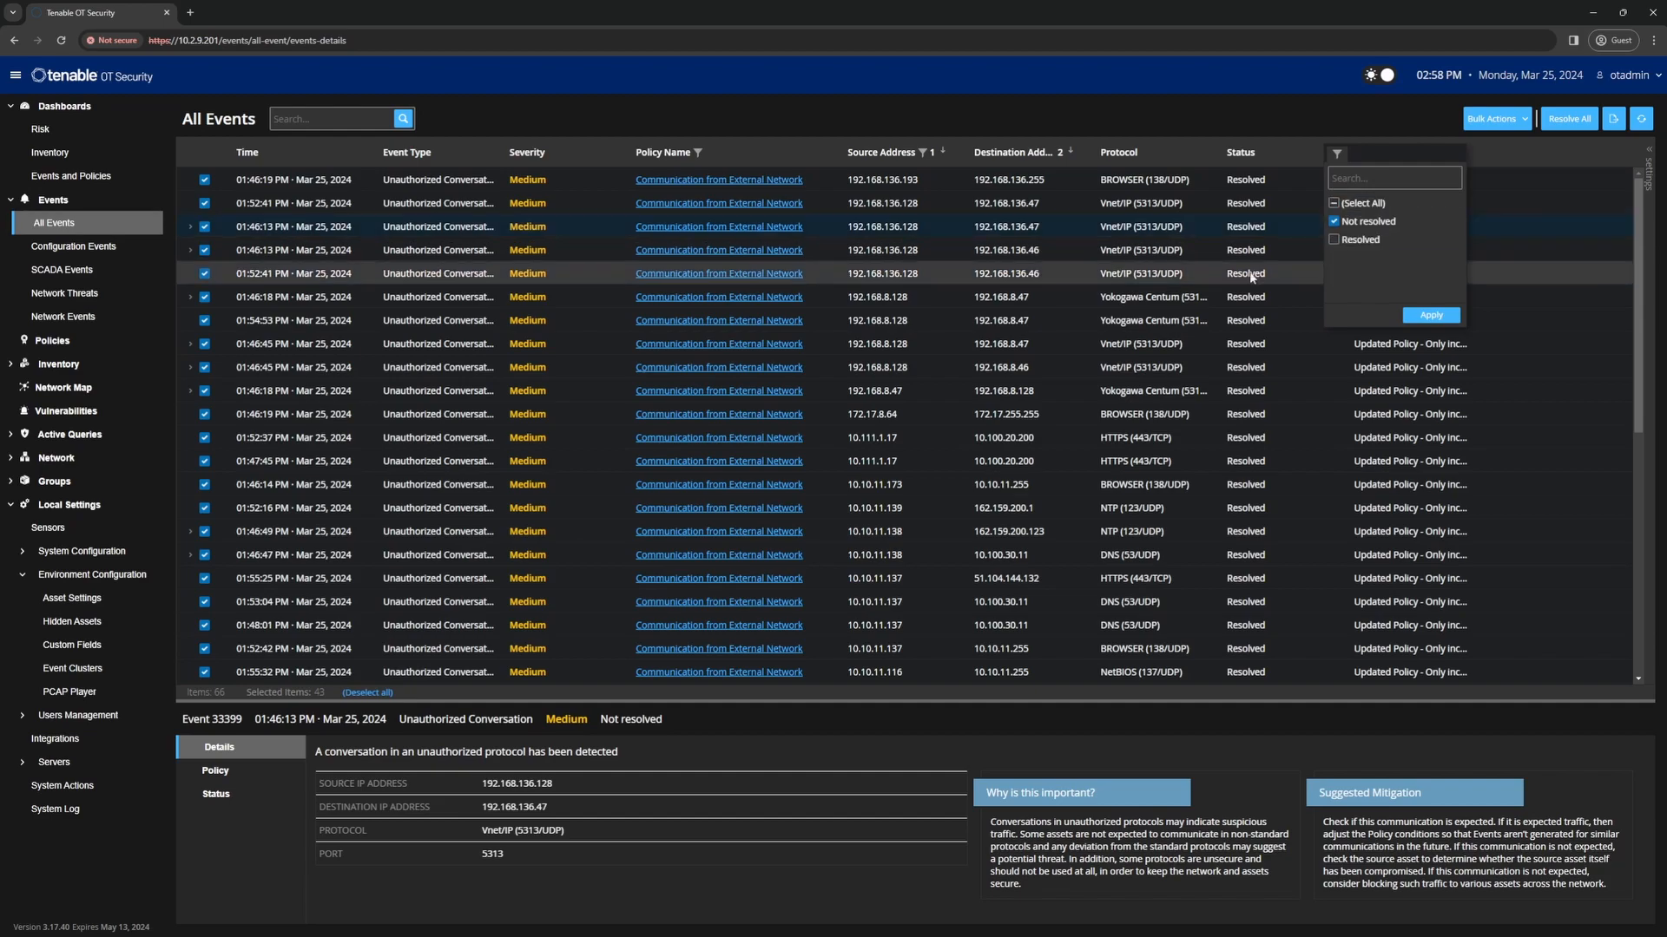
left_click(1415, 317)
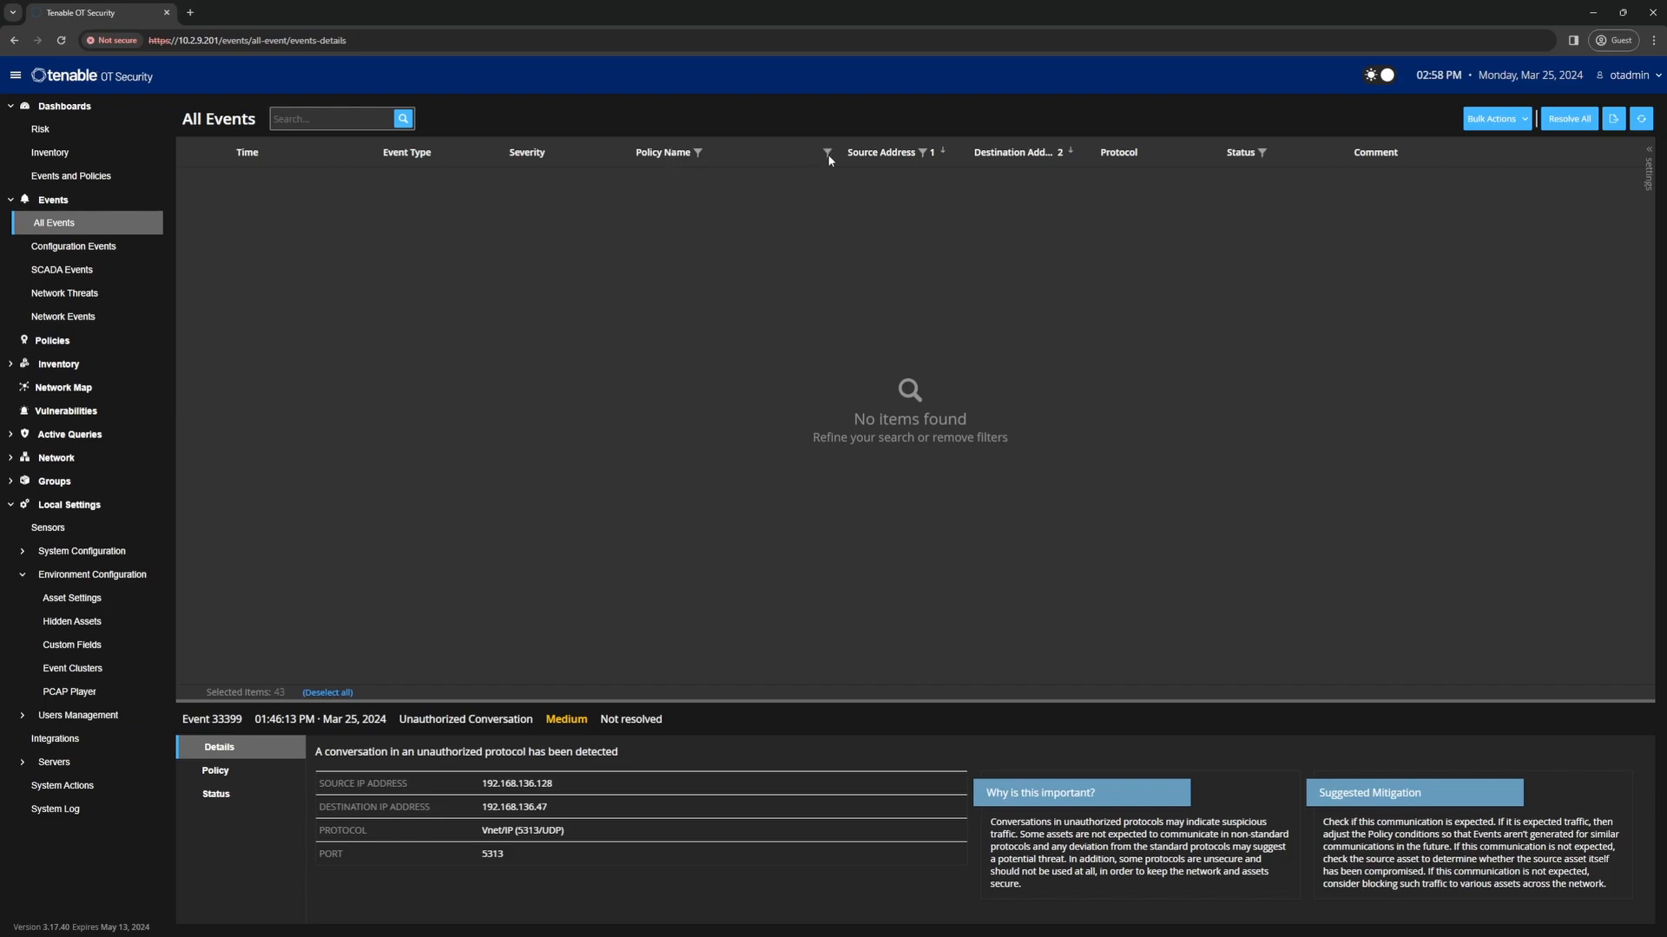
left_click(828, 154)
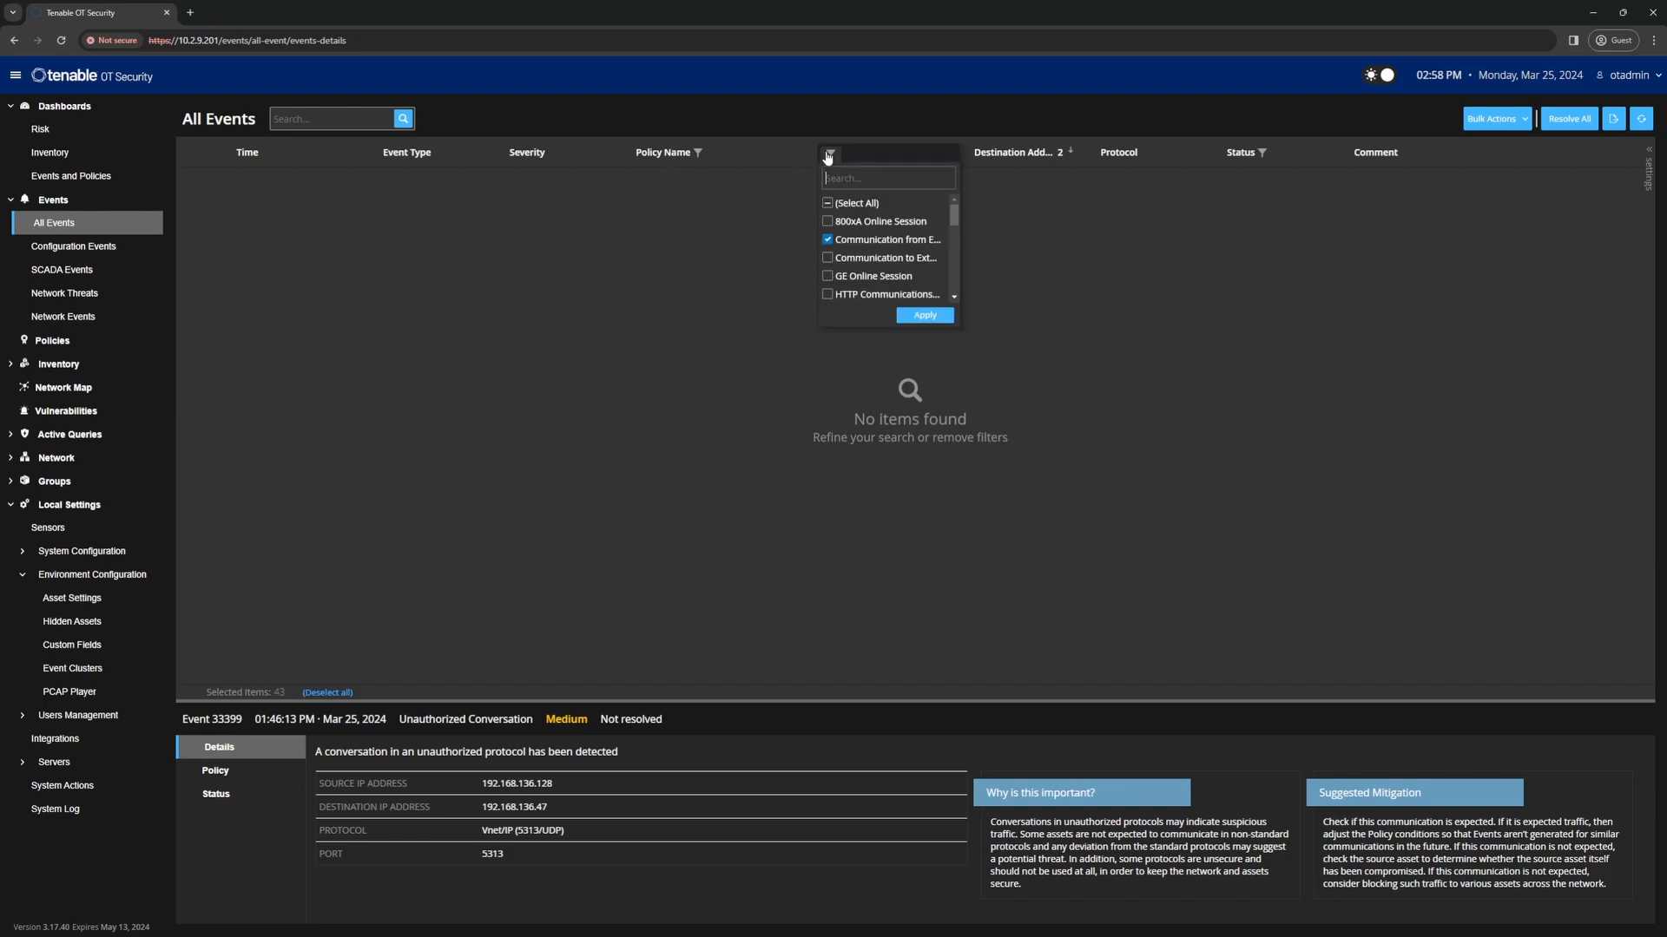
left_click(827, 203)
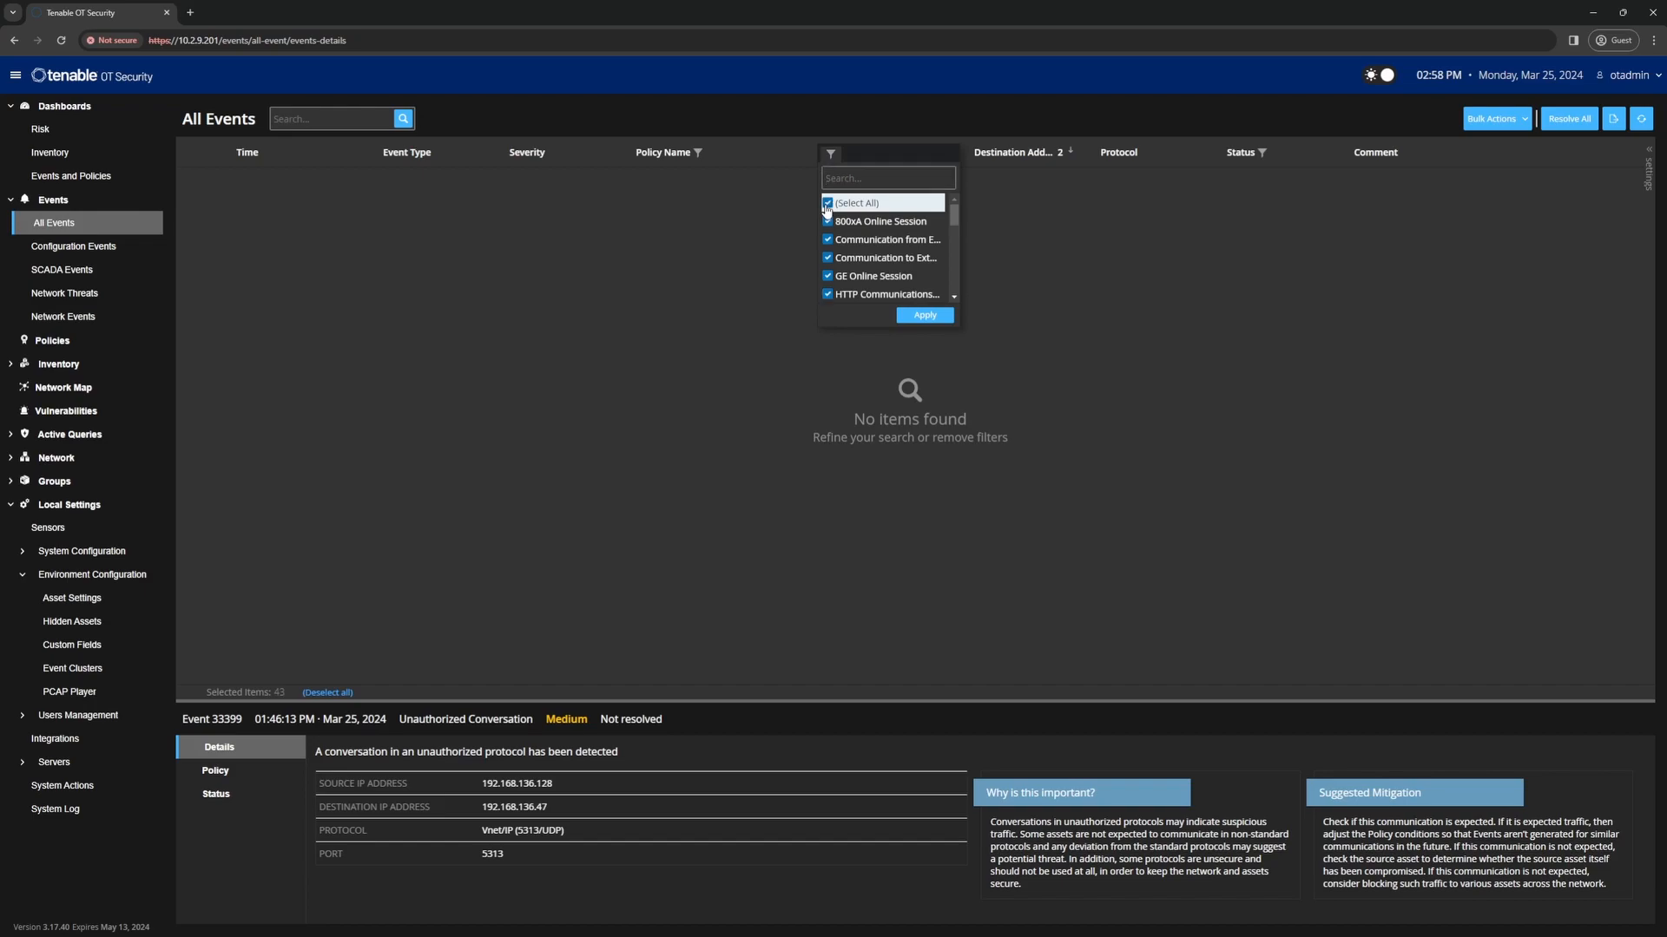
left_click(924, 315)
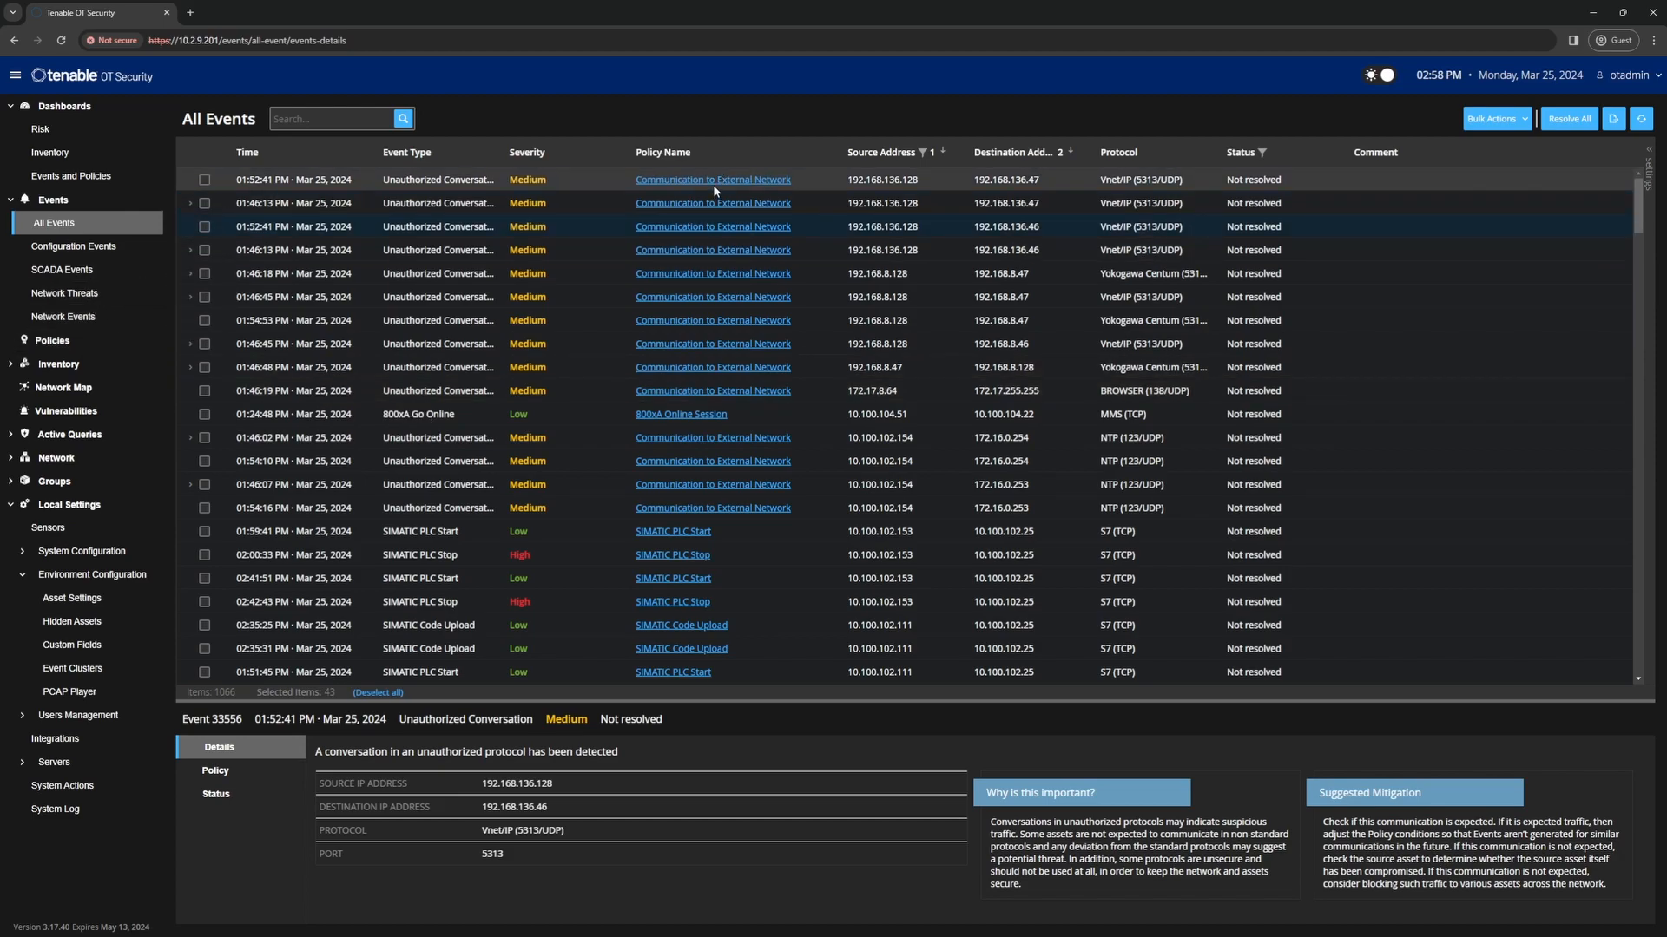
Step: Search the policies for "external" and enable the Communication from External Network policy
left_click(60, 347)
left_click(282, 122)
type("external")
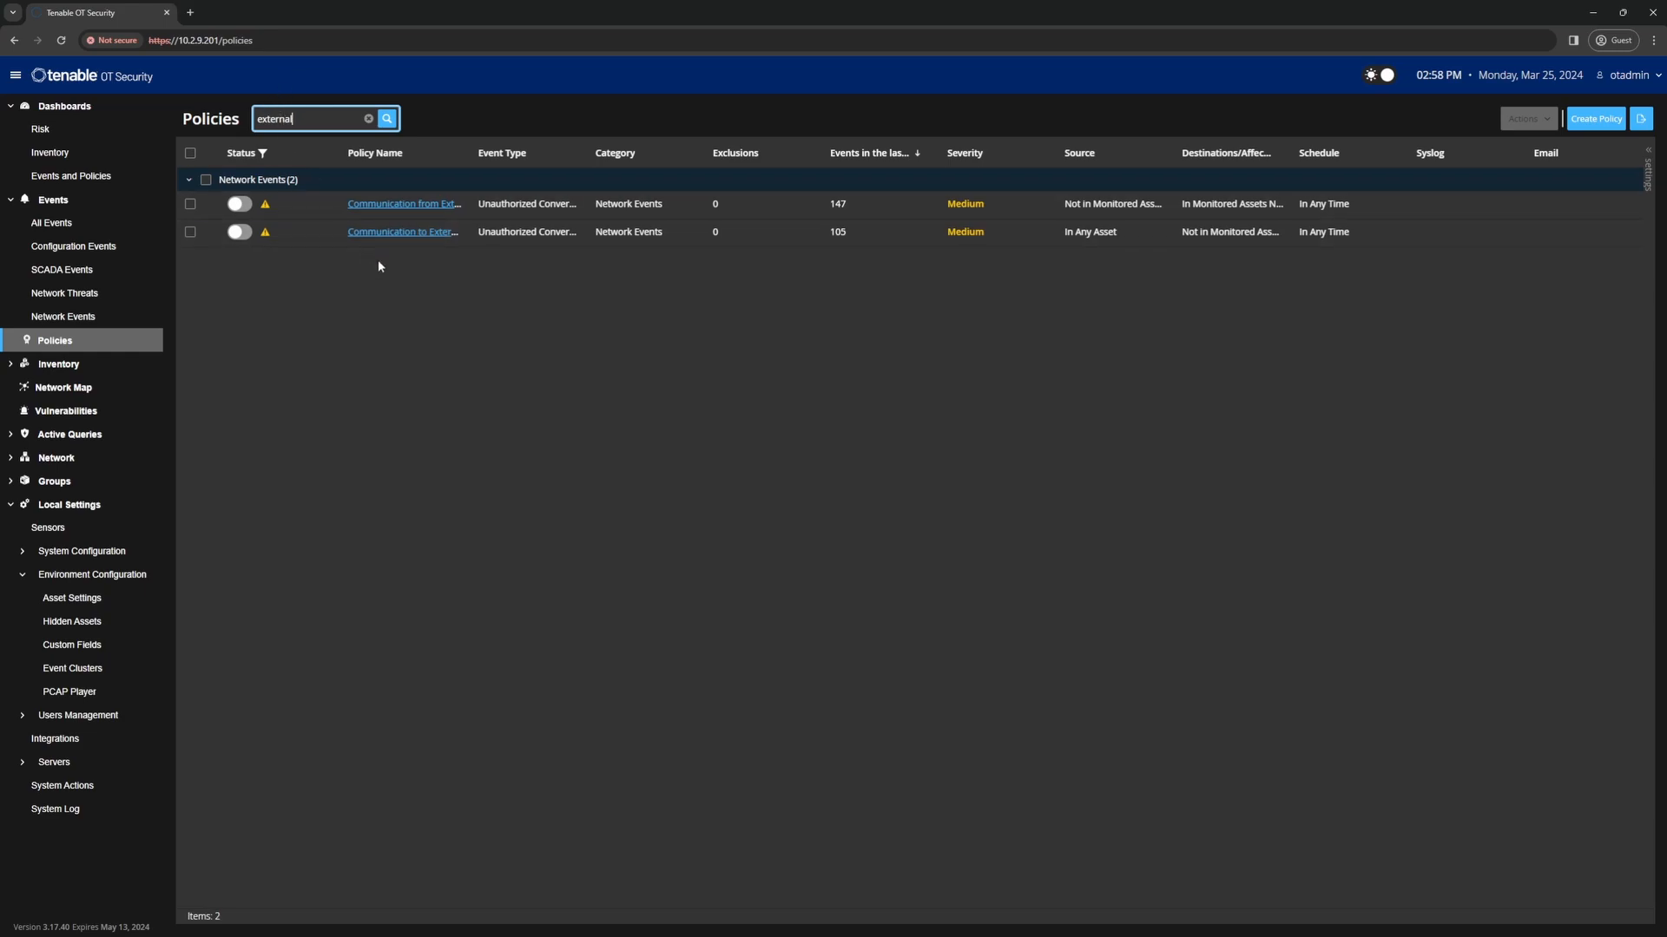
left_click(239, 204)
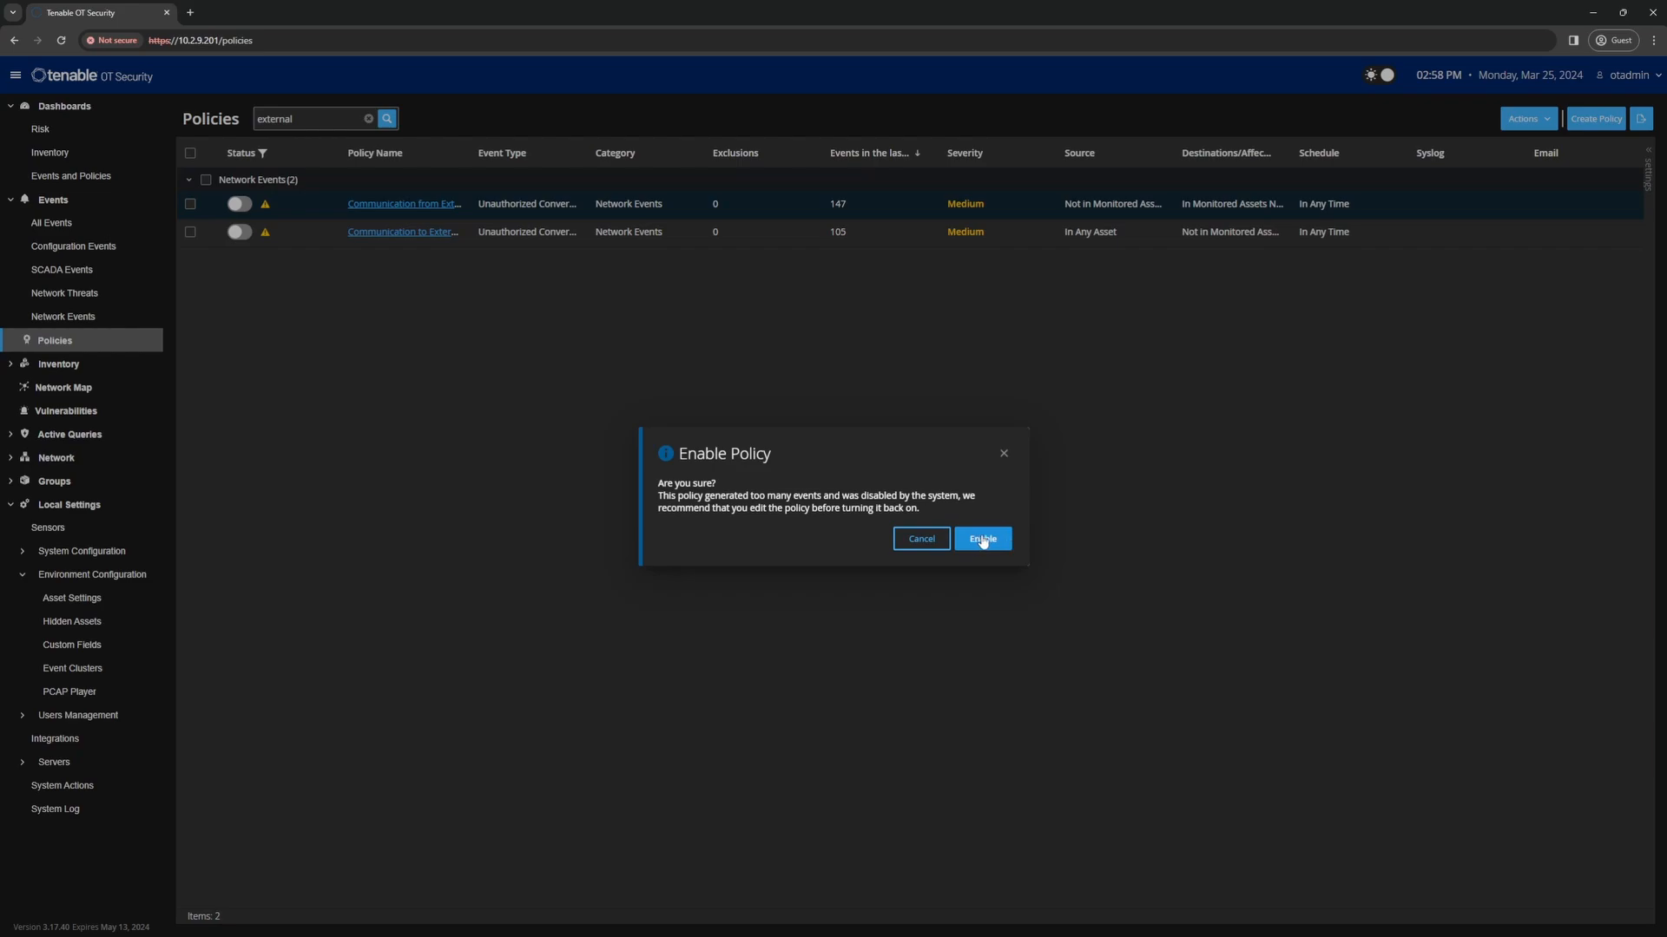
left_click(1009, 539)
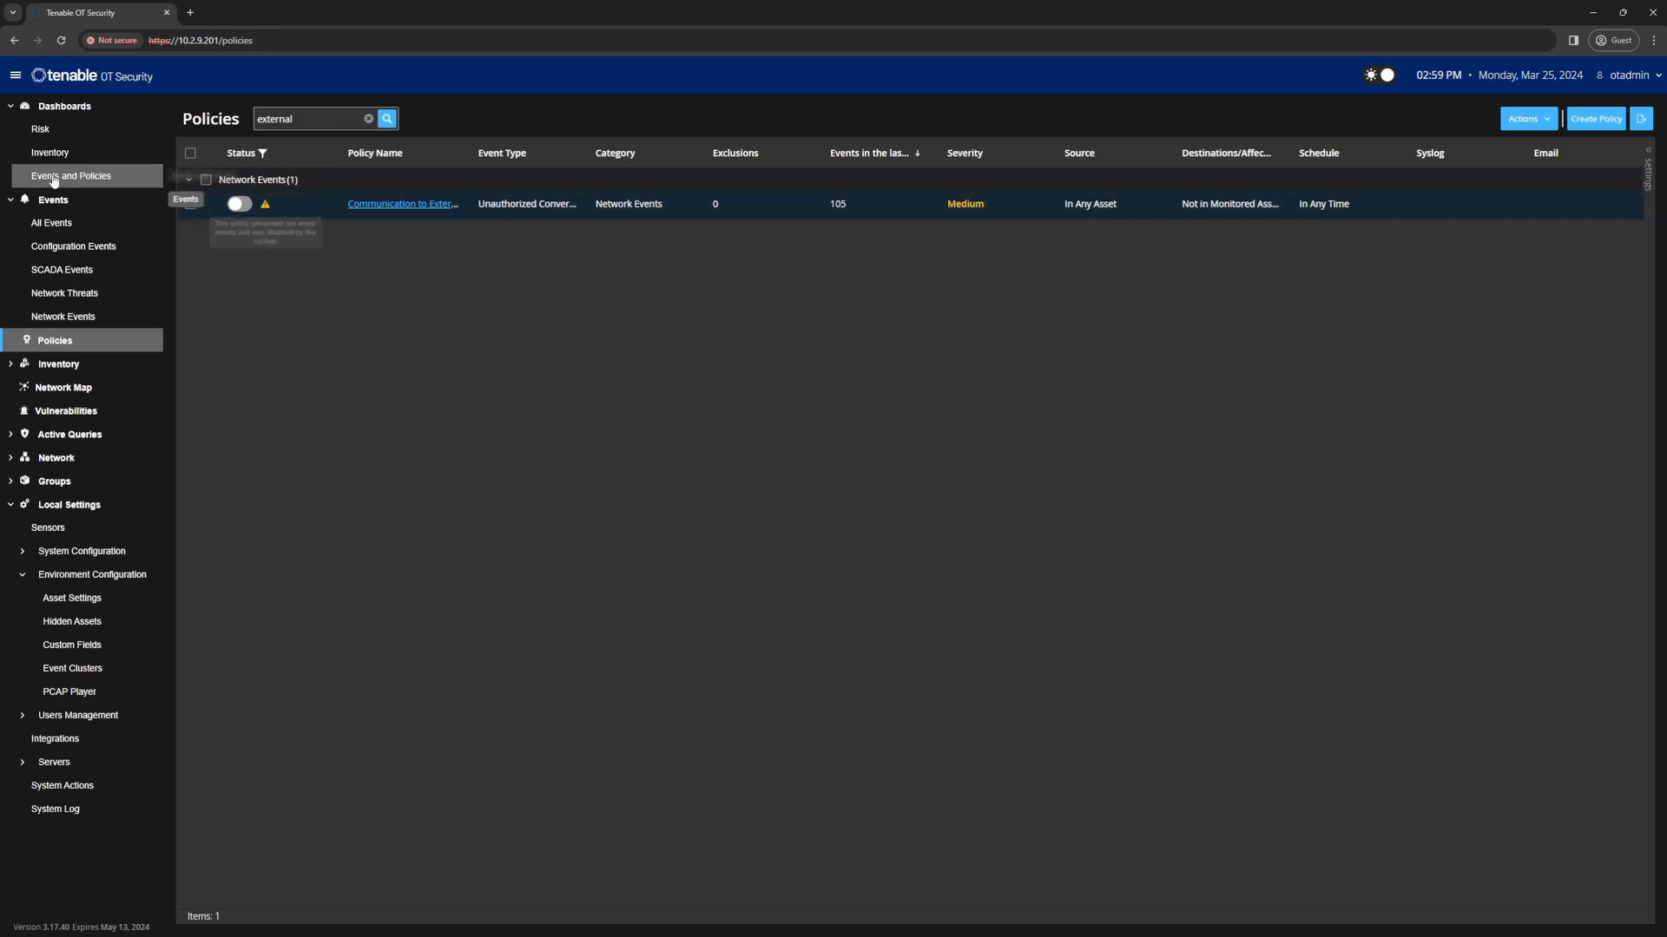
Step: Search All Events for "external" and examine the matching events by policy name
left_click(63, 230)
left_click(307, 121)
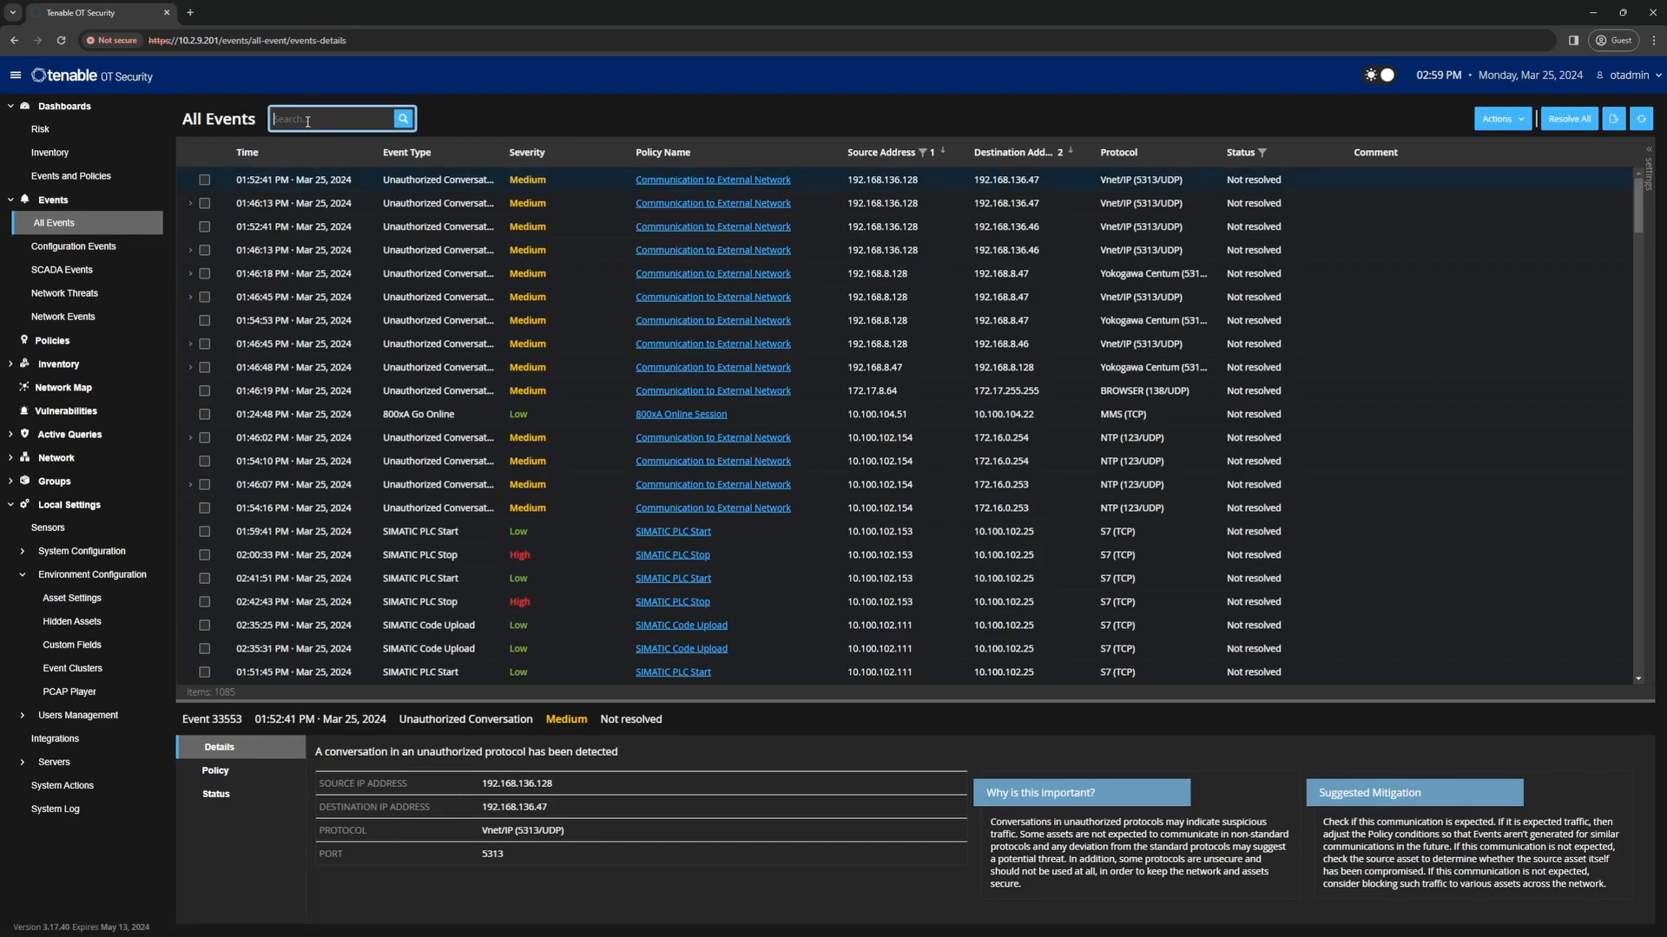
type("external")
key("Return")
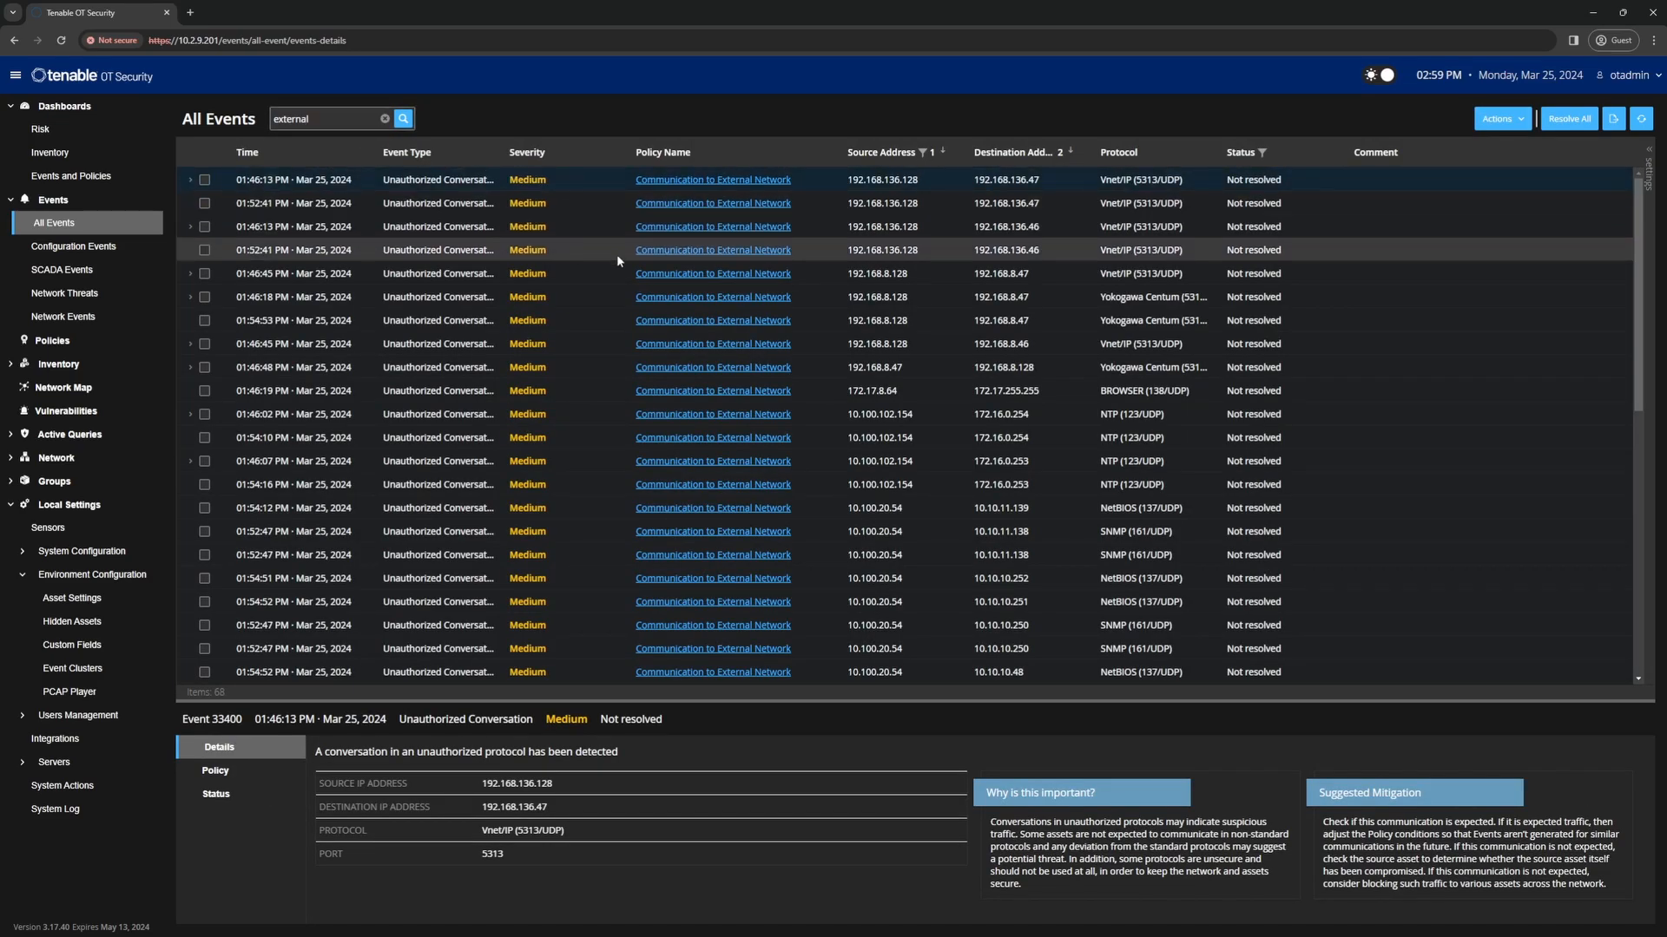
scroll(649, 443, "down", 3)
scroll(649, 451, "down", 2)
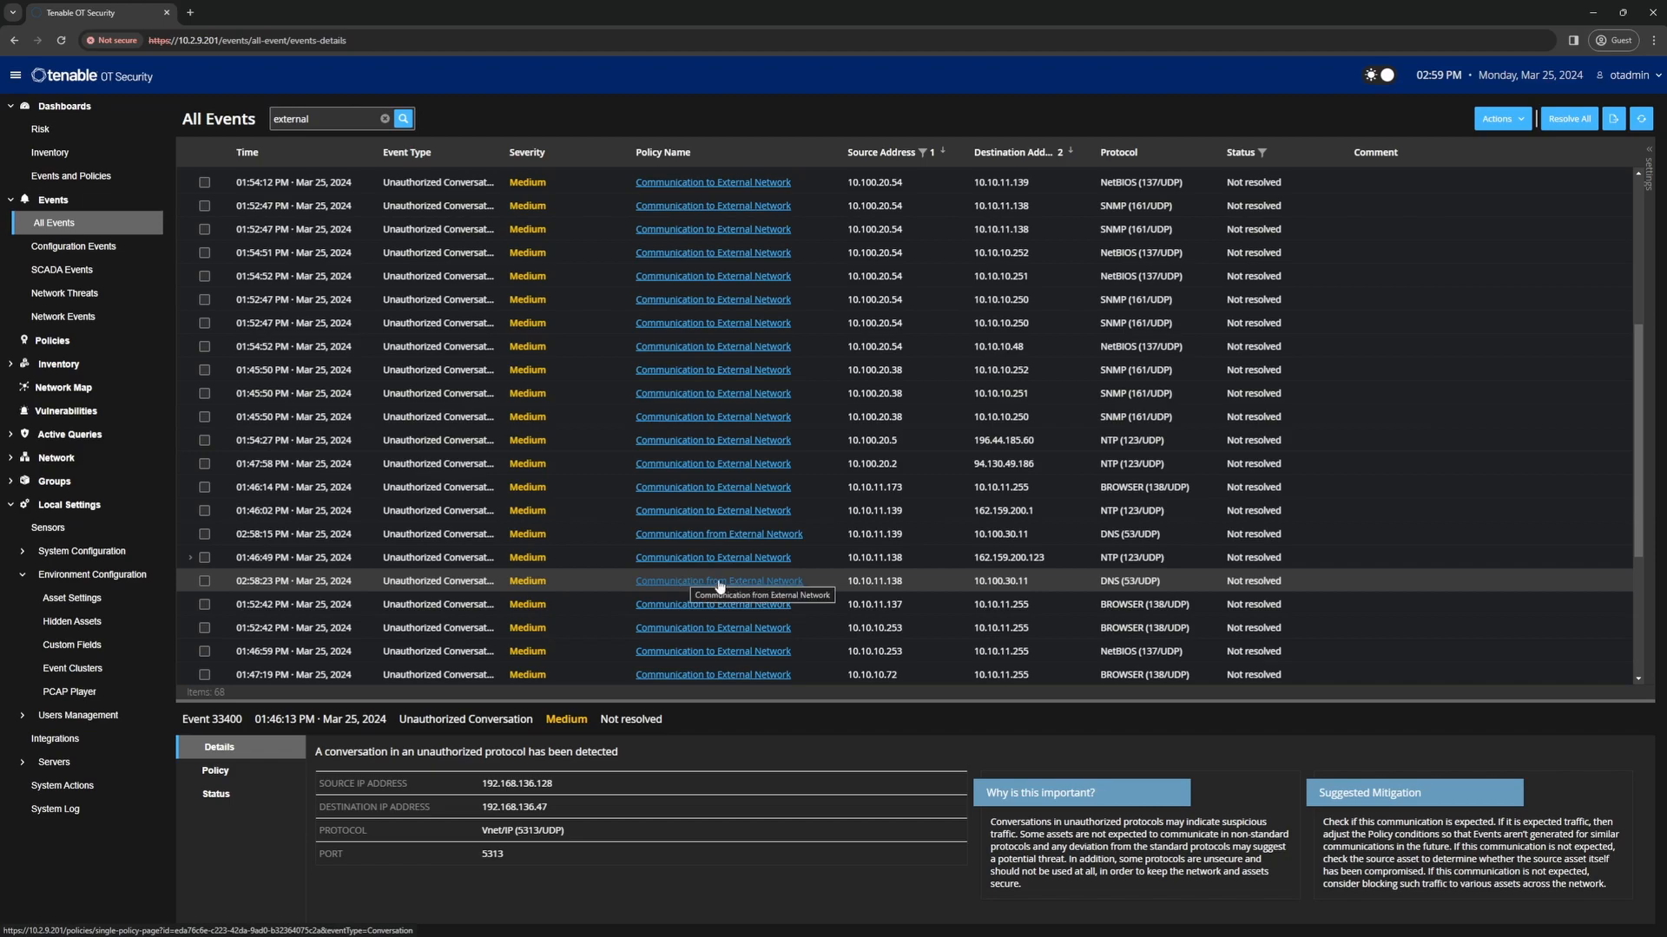
scroll(790, 573, "up", 5)
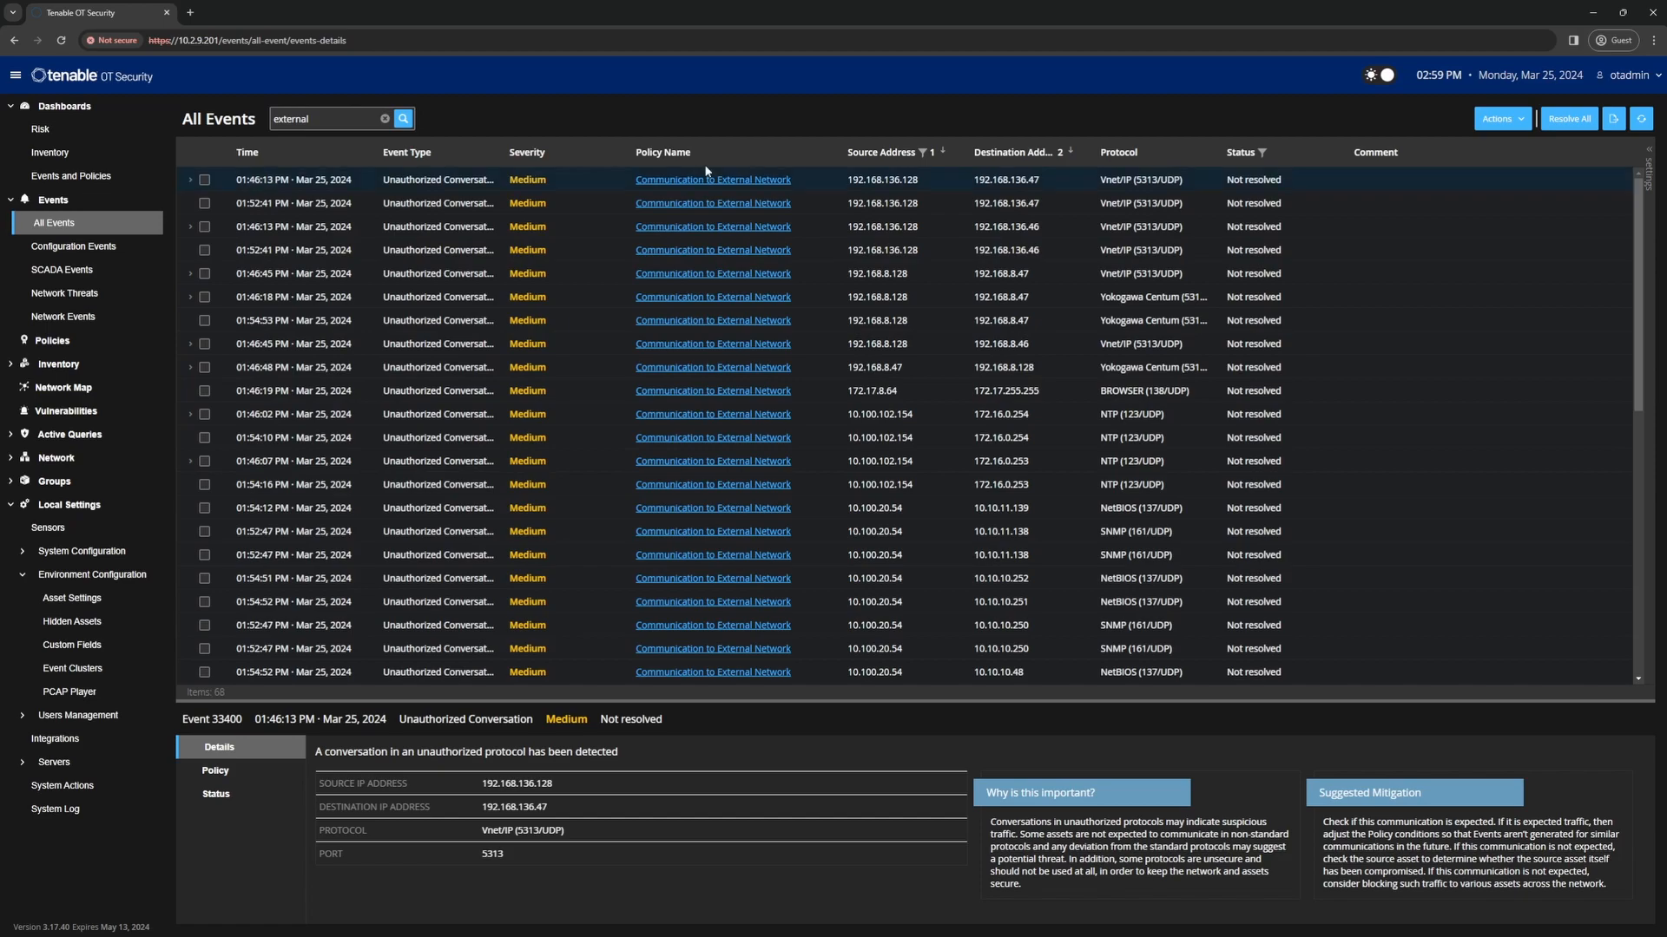
Step: Filter the Policy Name to Communication from External Network to review its events, and reset the filter to all policies
left_click(828, 155)
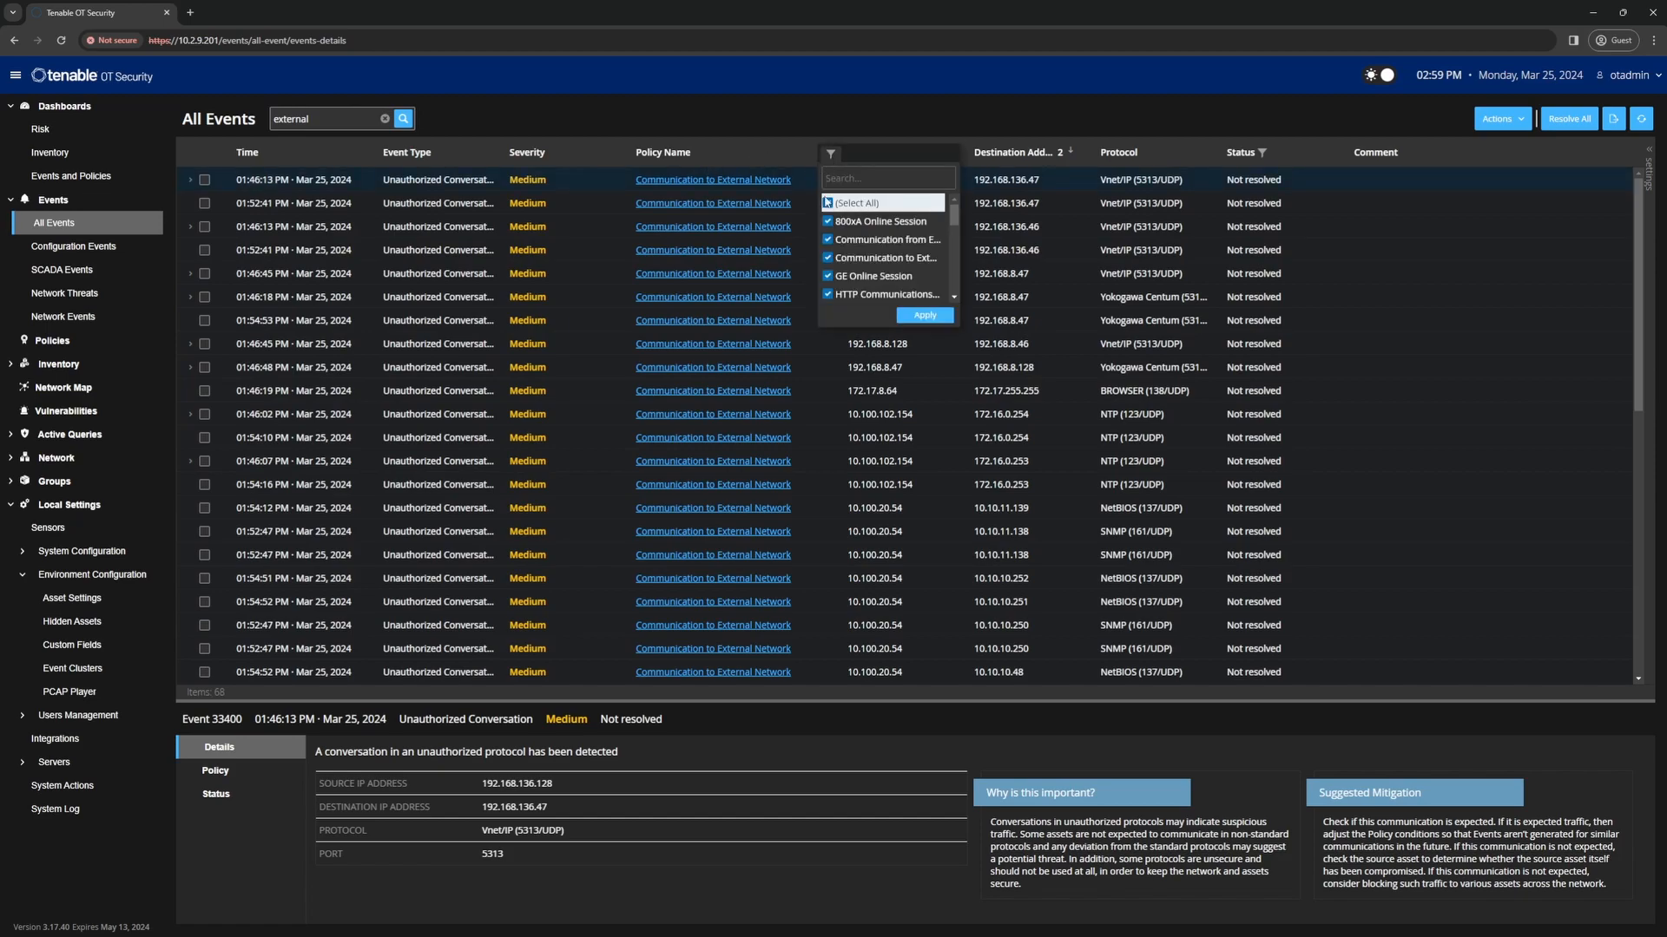
left_click(827, 241)
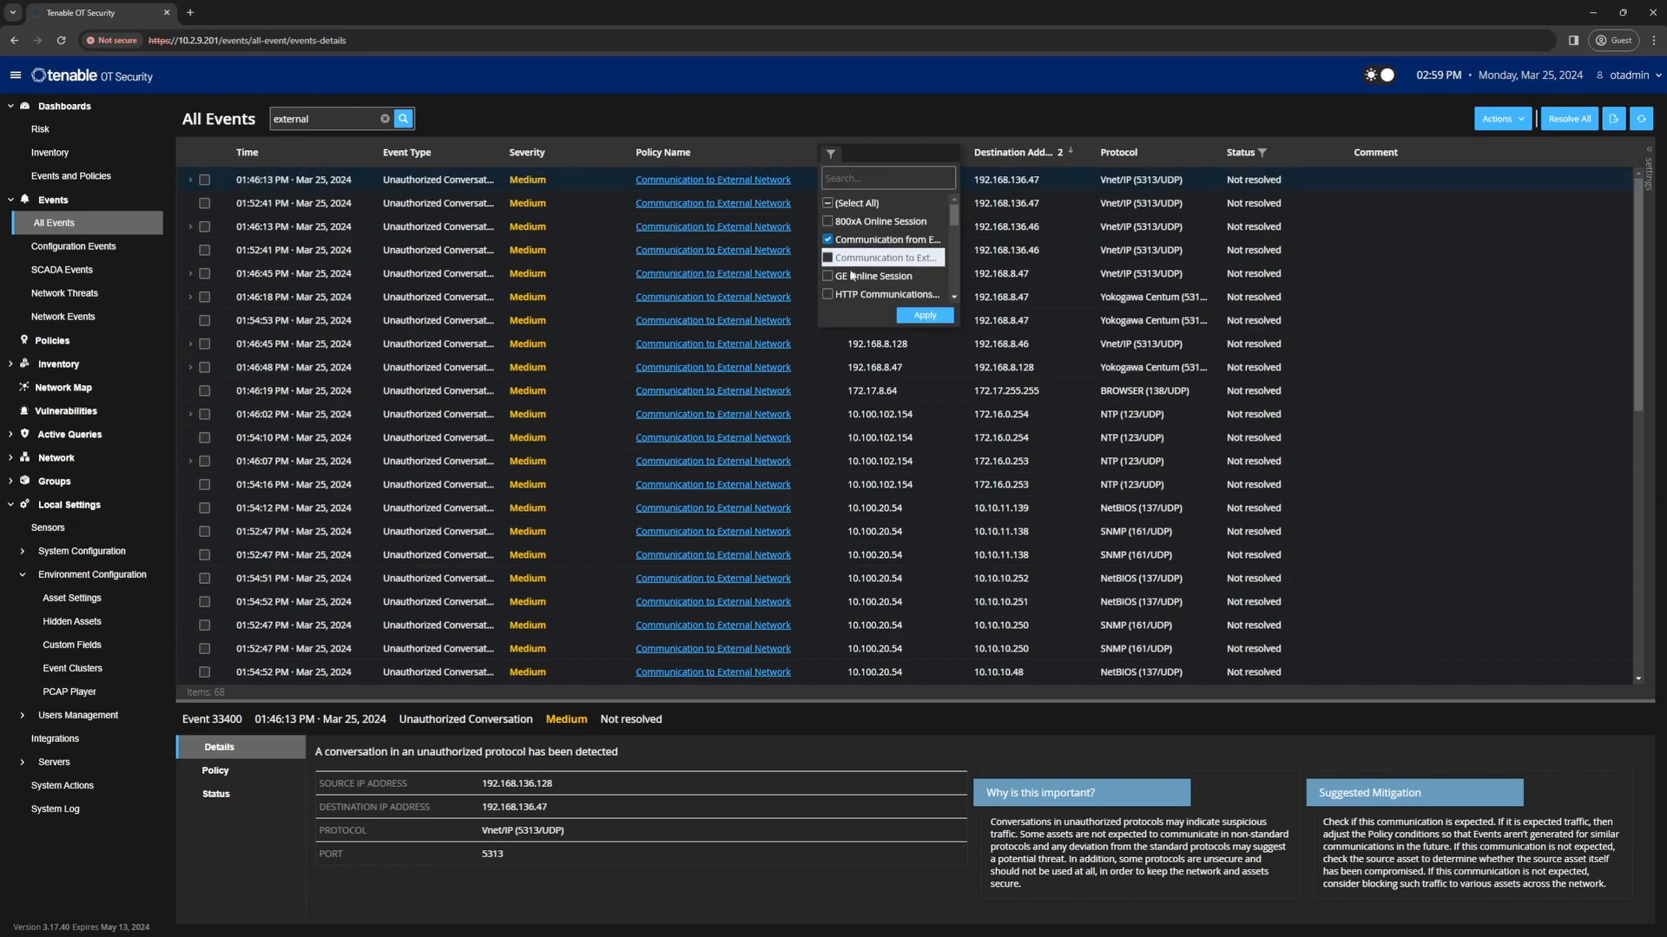
left_click(904, 318)
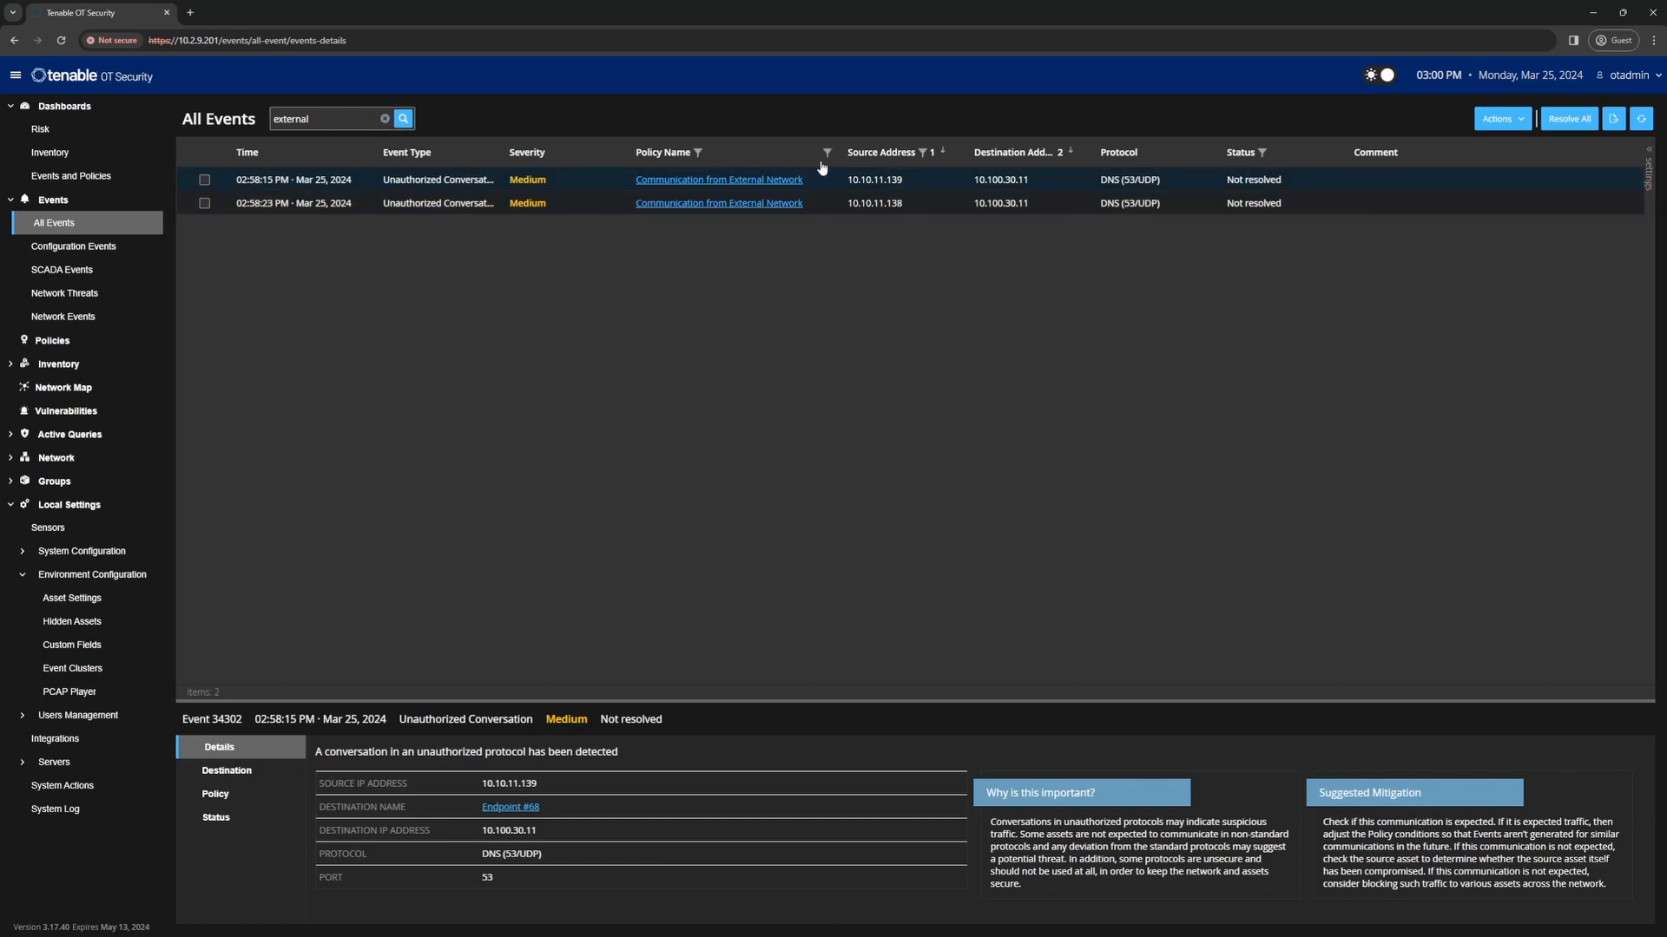
left_click(828, 154)
left_click(829, 203)
left_click(925, 315)
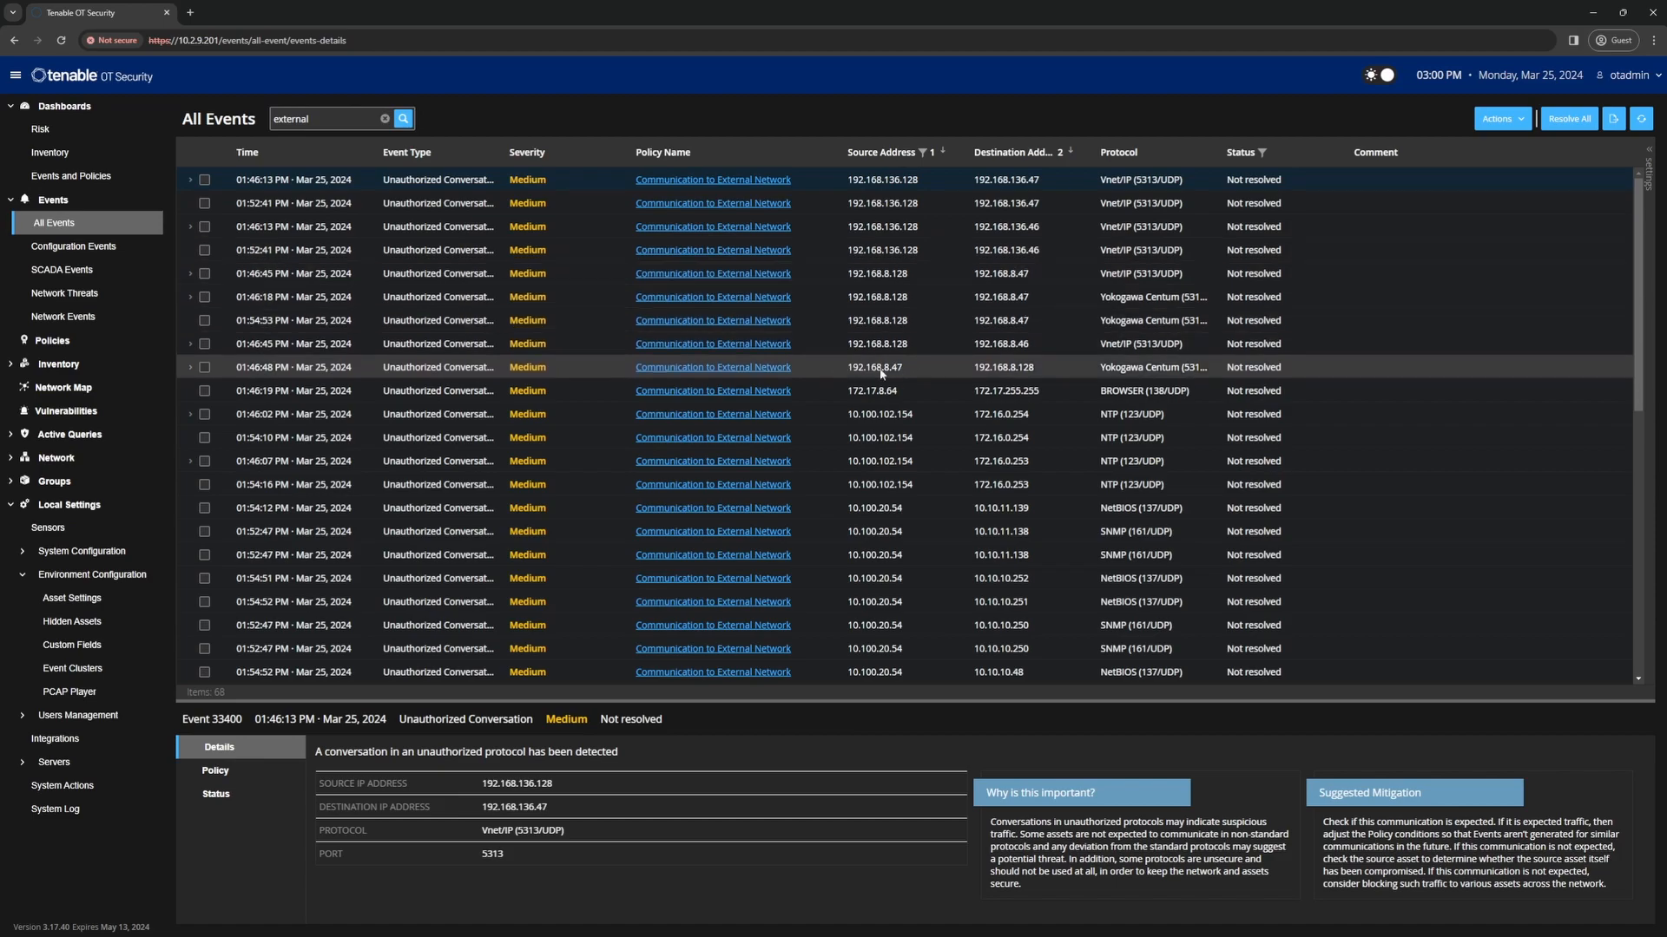
Step: Edit the Communication to External Network policy from its event, set its source to In Monitored Assets Networks, and save it
left_click(717, 183)
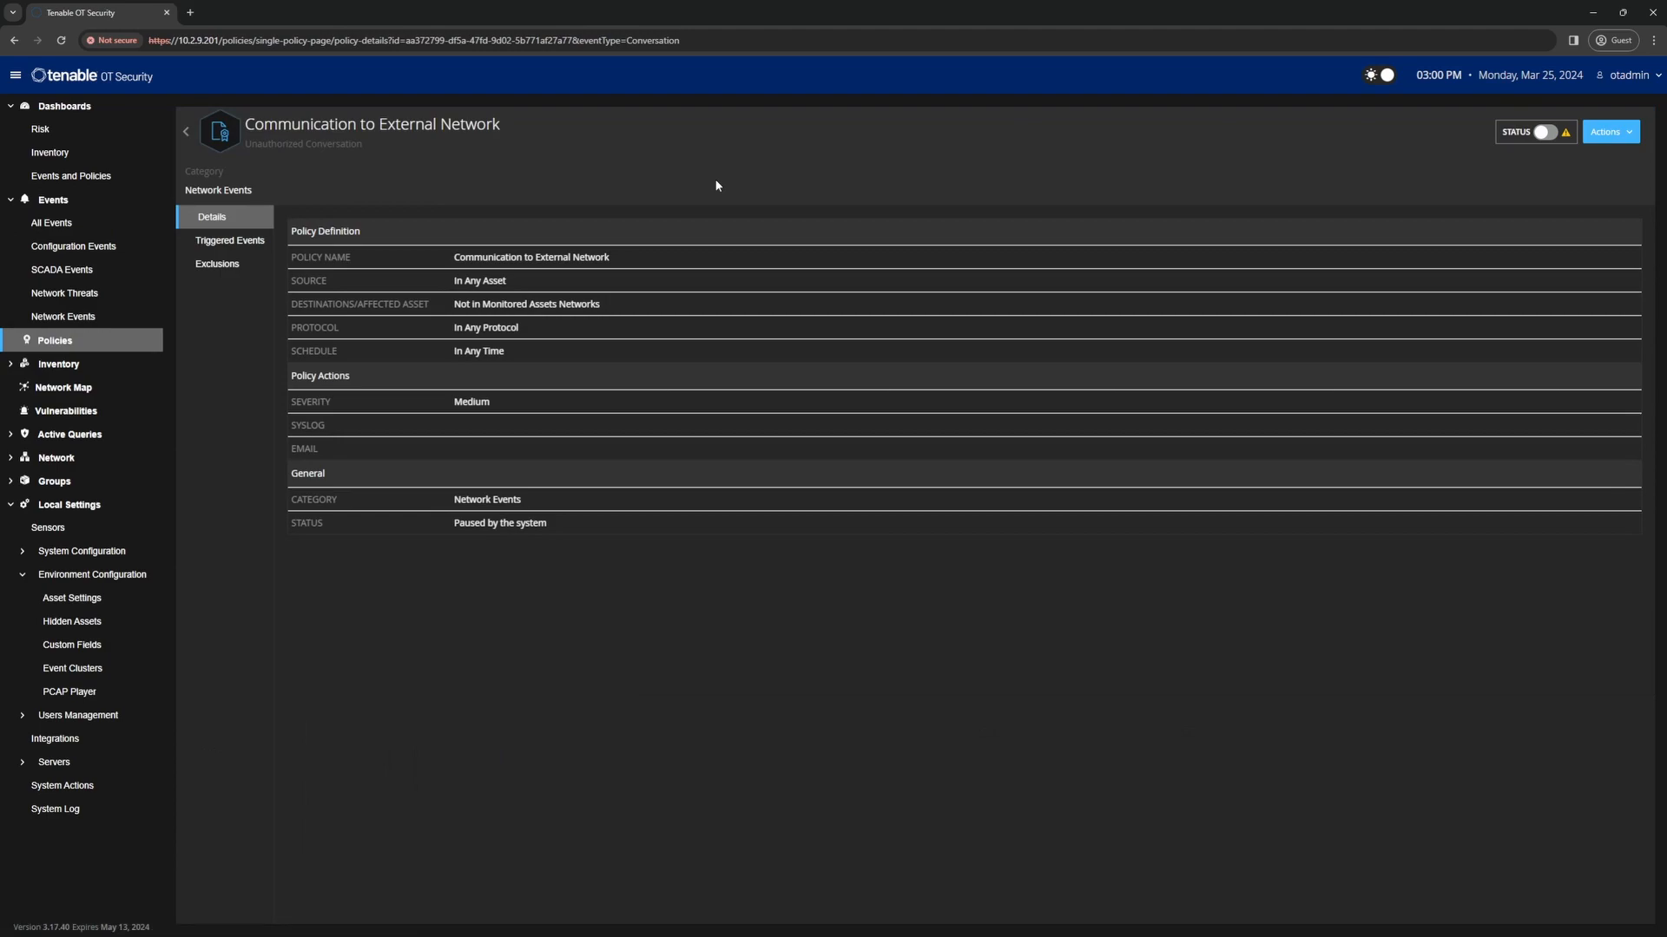
mouse_move(1568, 141)
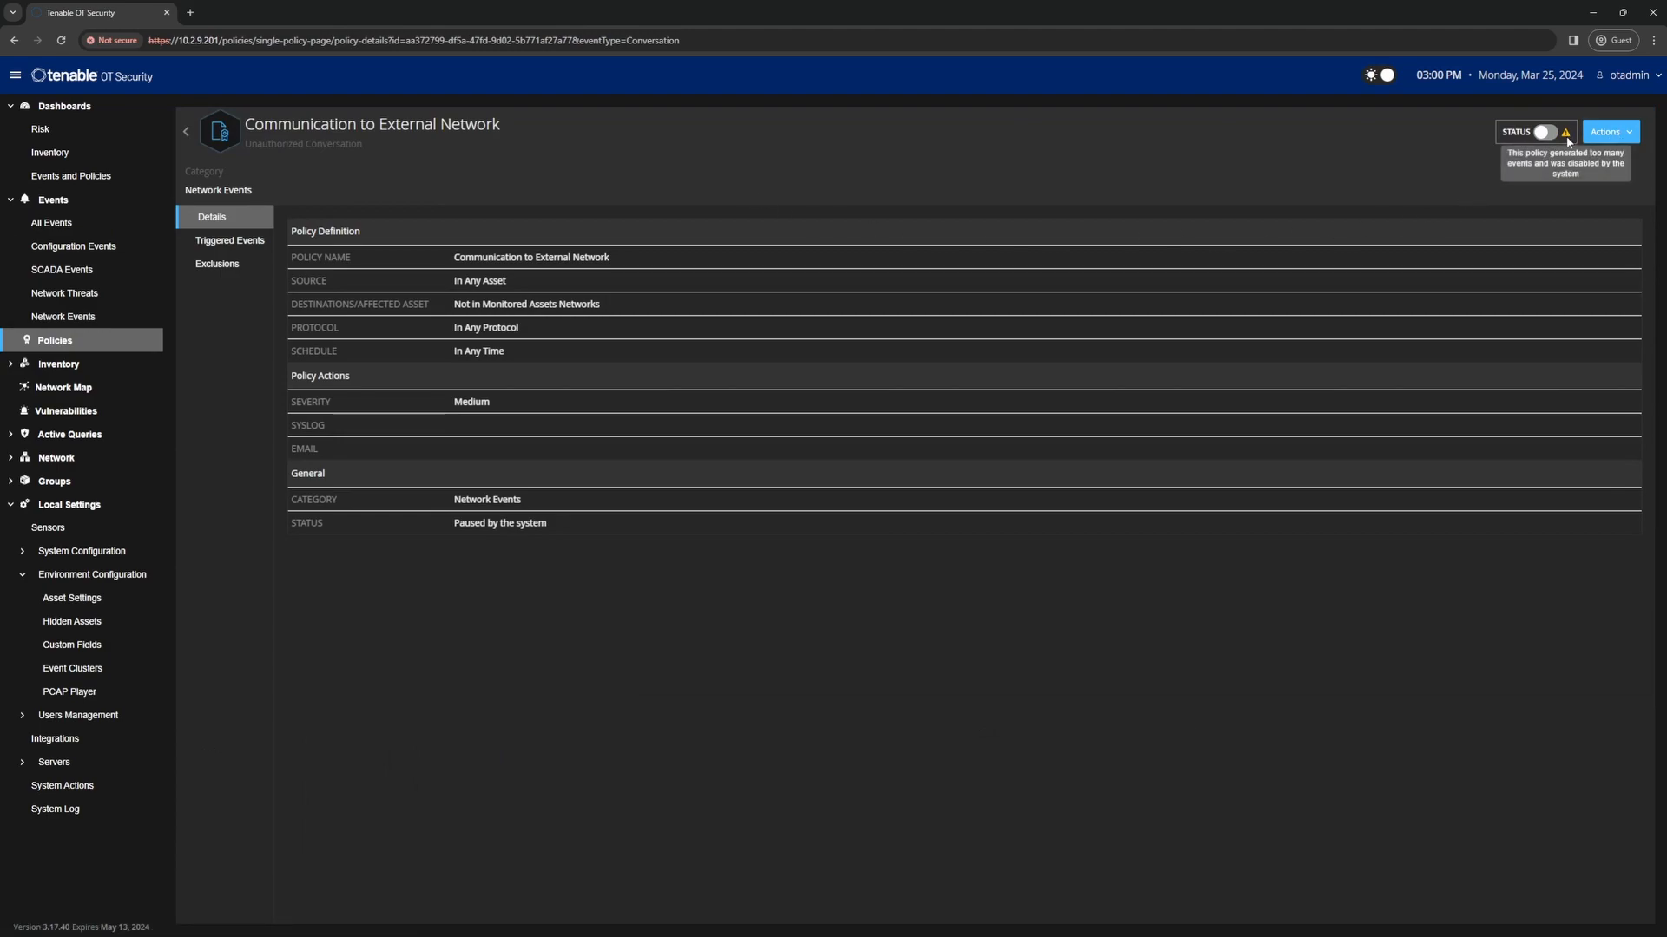
left_click(1611, 132)
left_click(1614, 163)
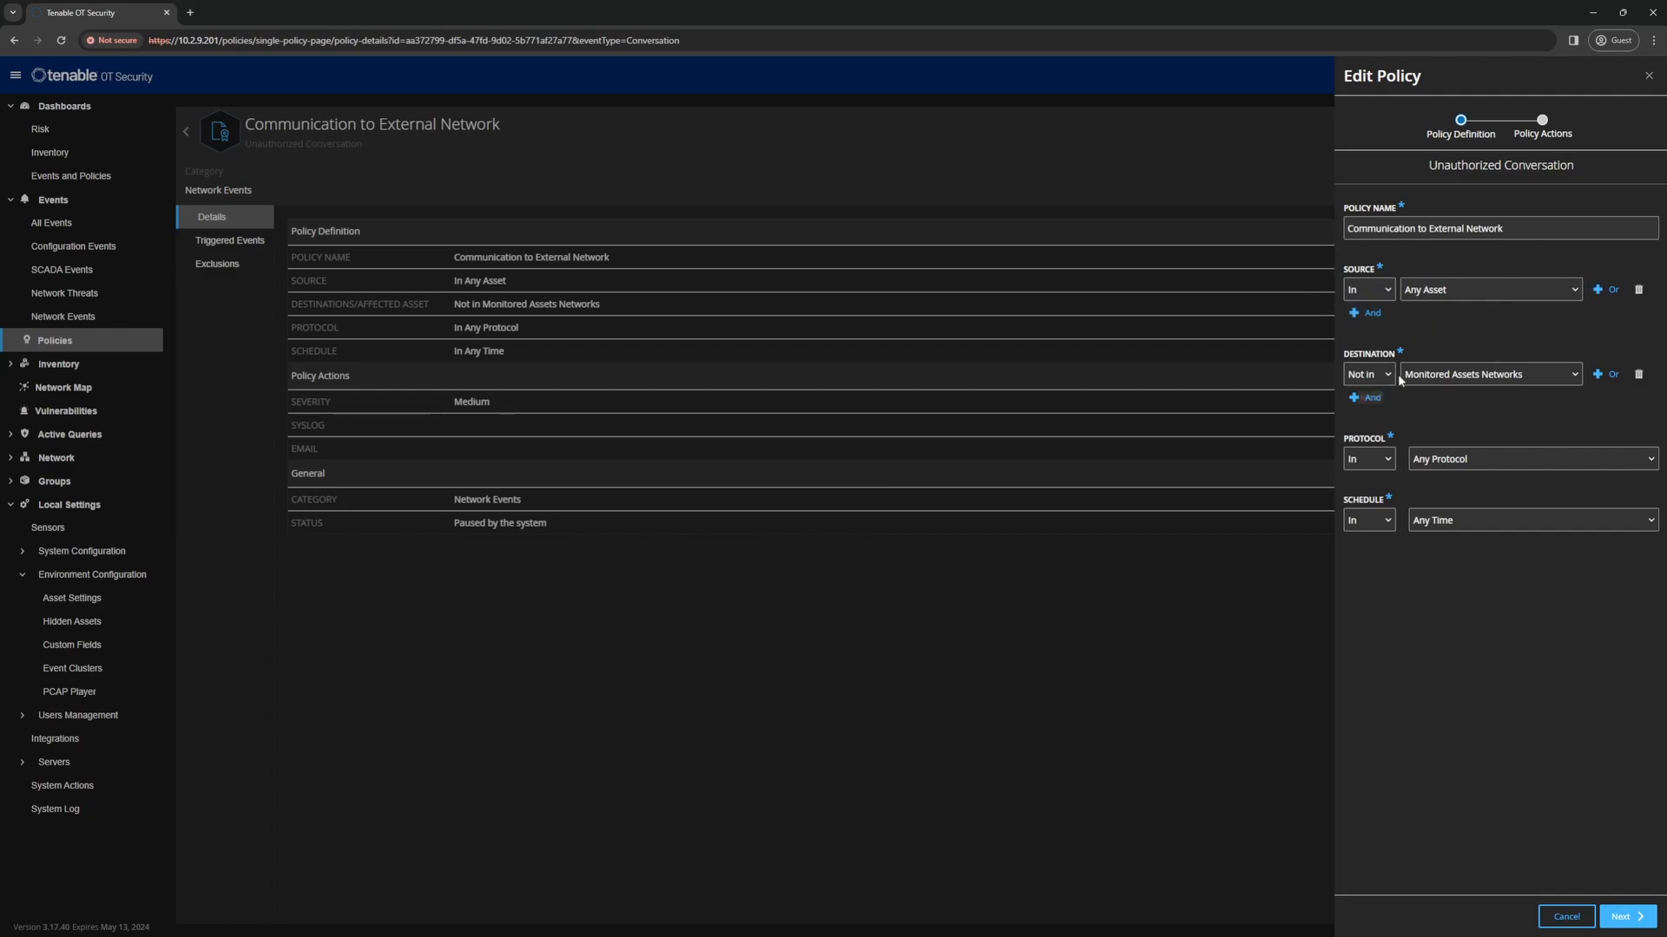
left_click(1476, 294)
left_click(1457, 320)
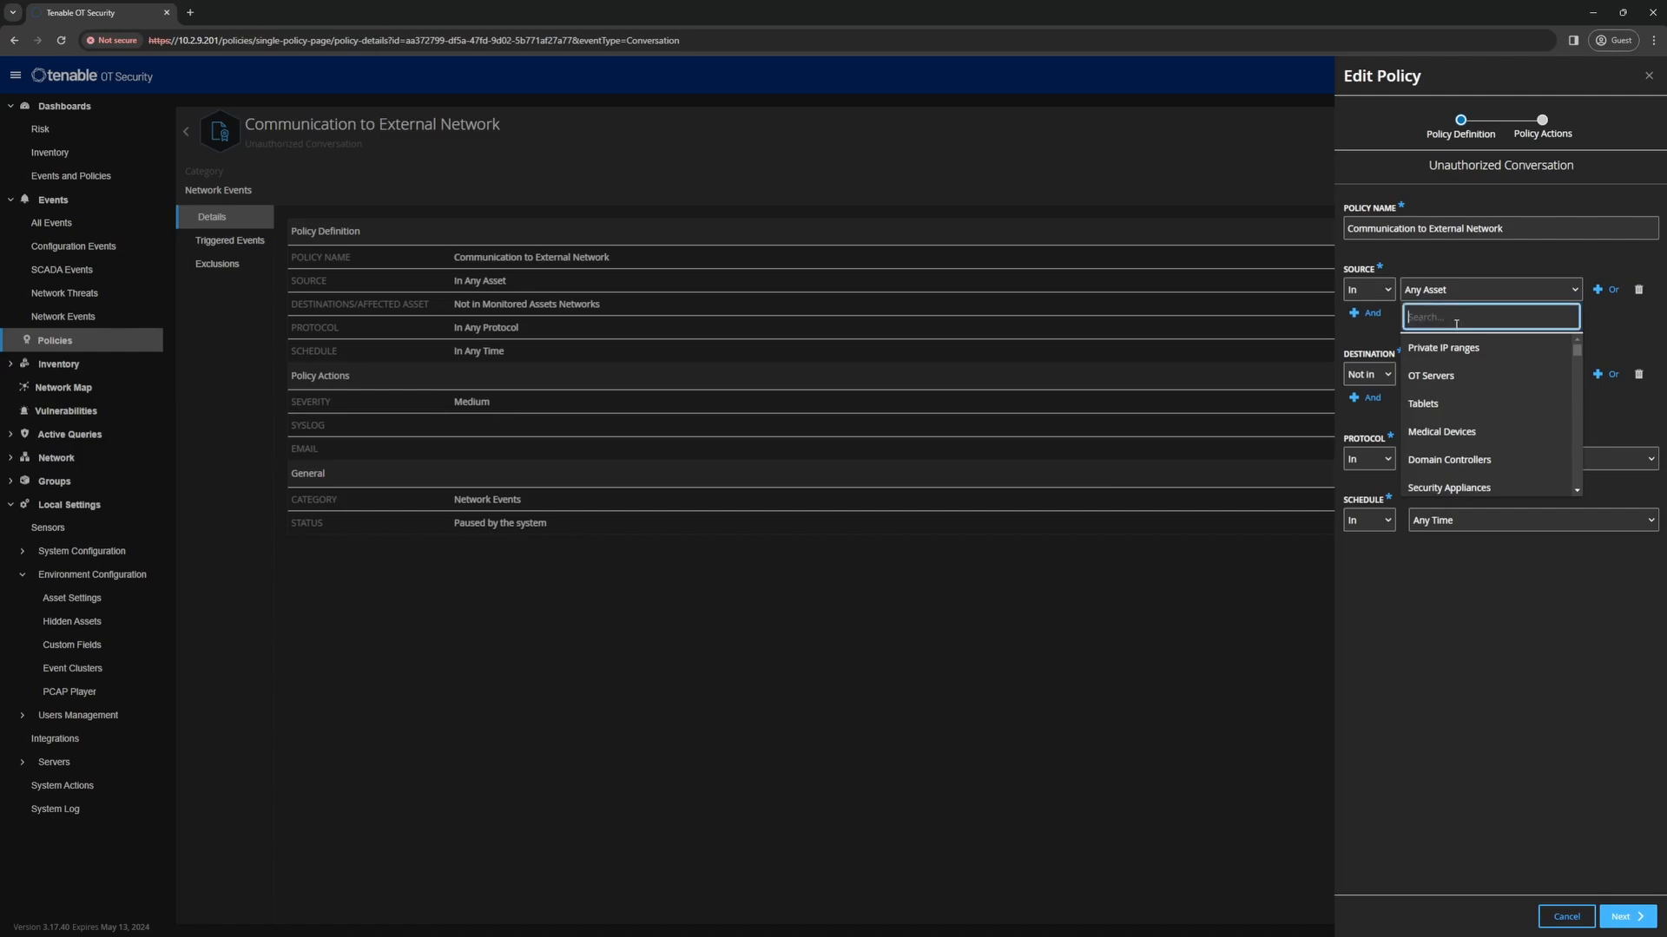
type("mon")
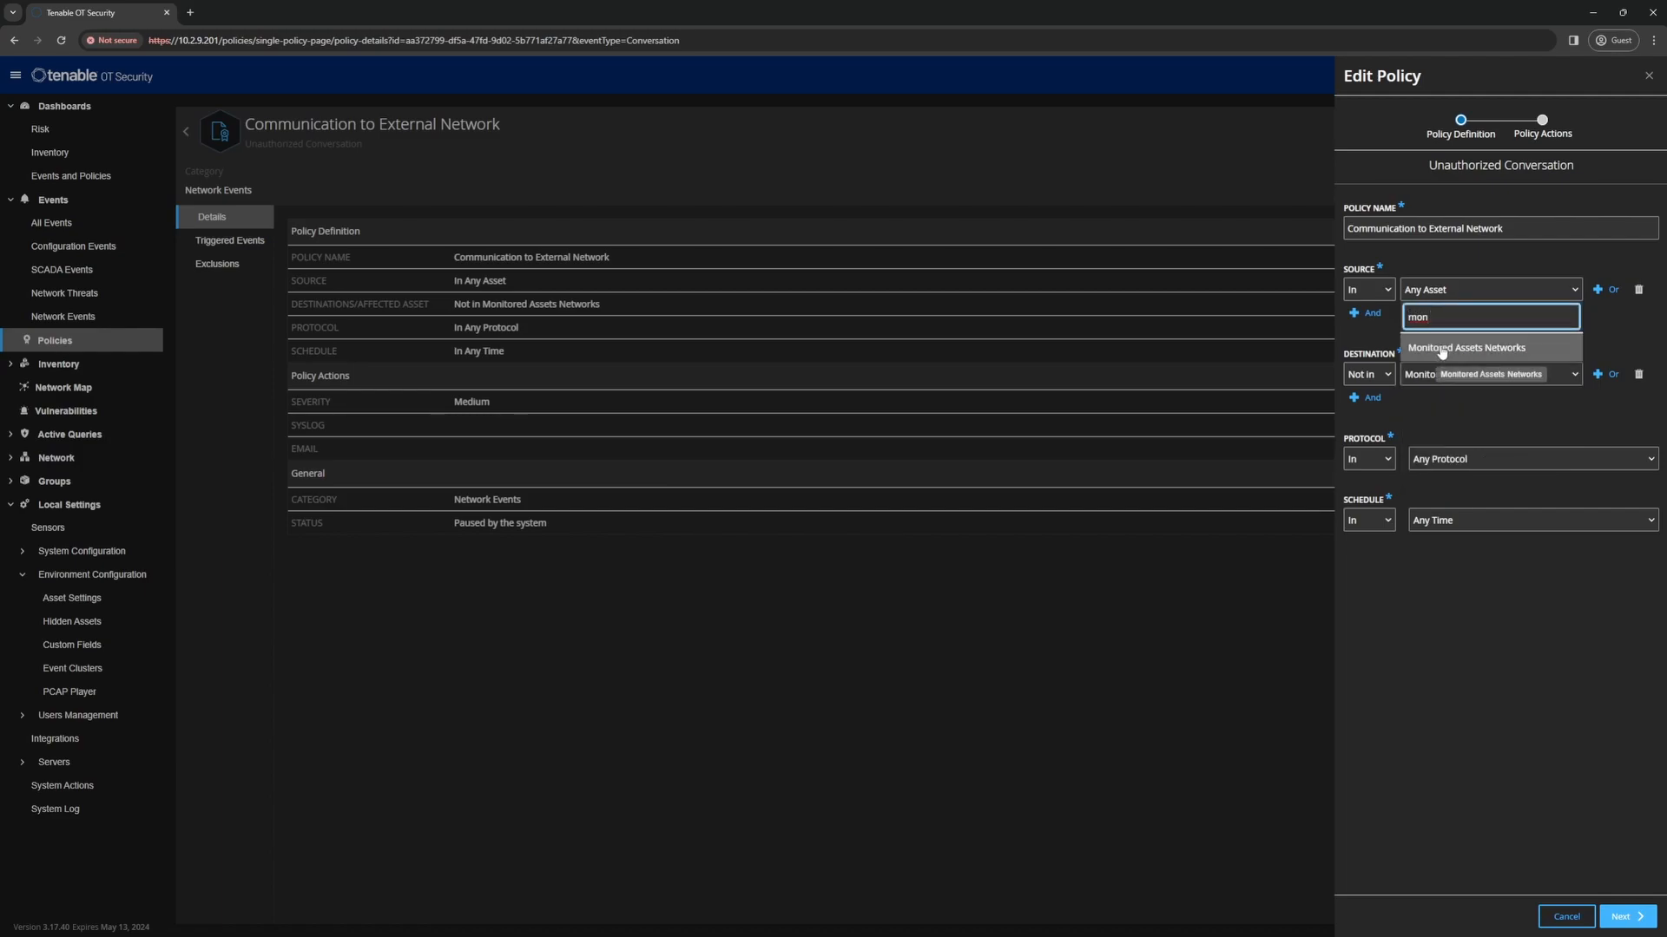
left_click(1443, 349)
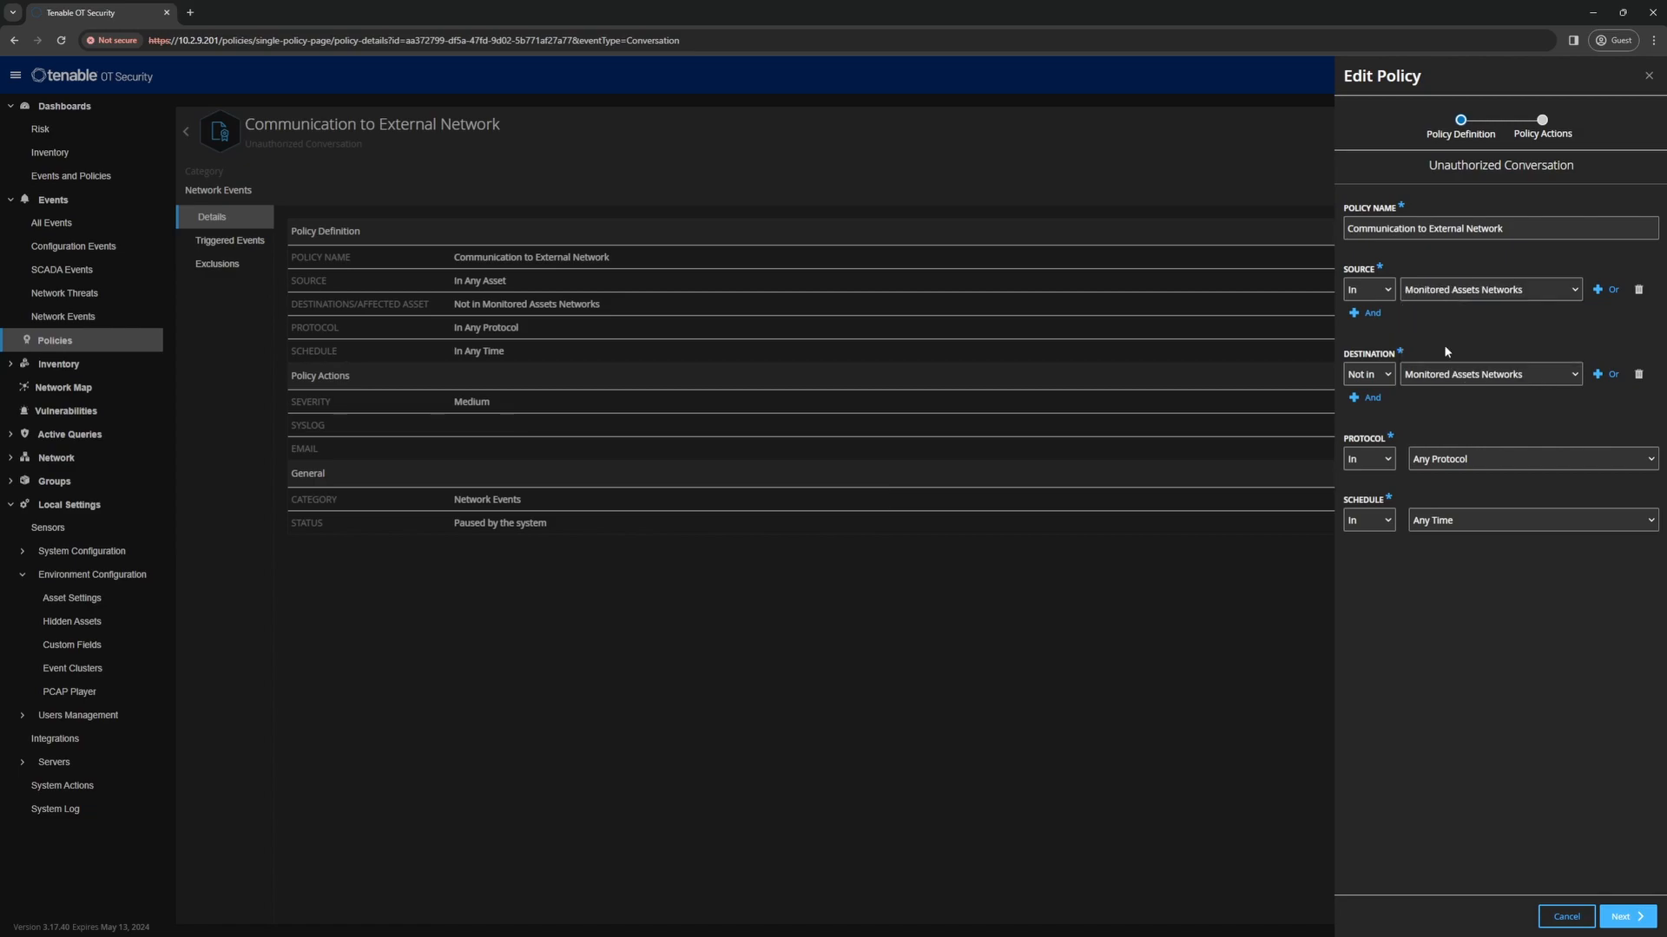
left_click(1625, 918)
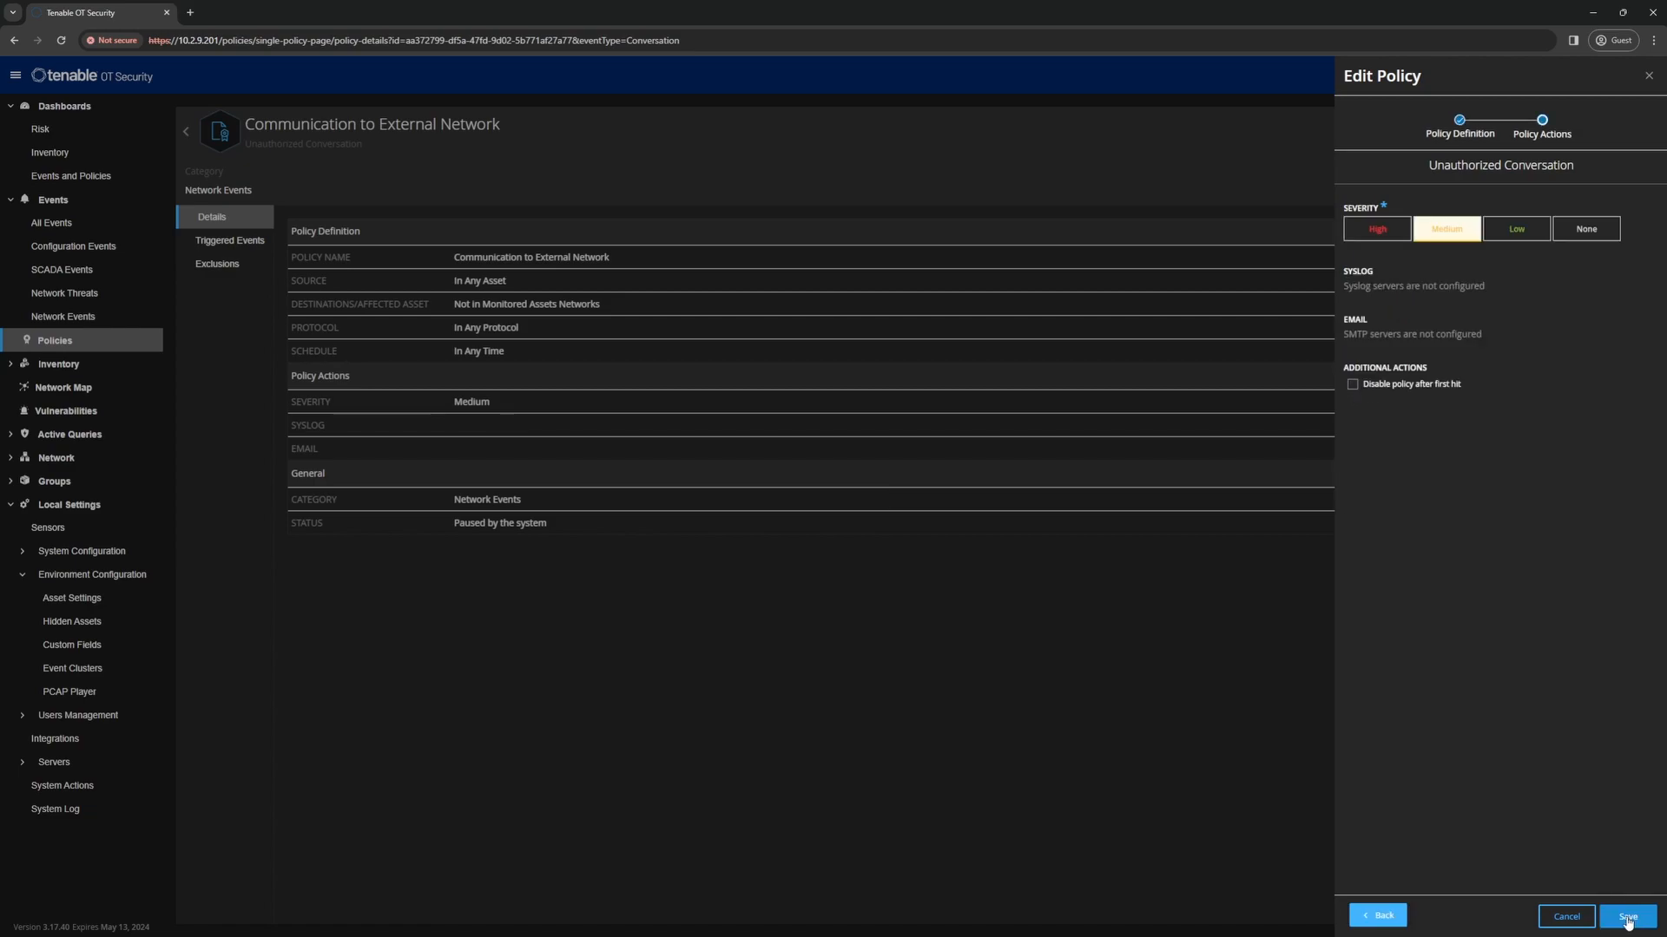
left_click(1626, 917)
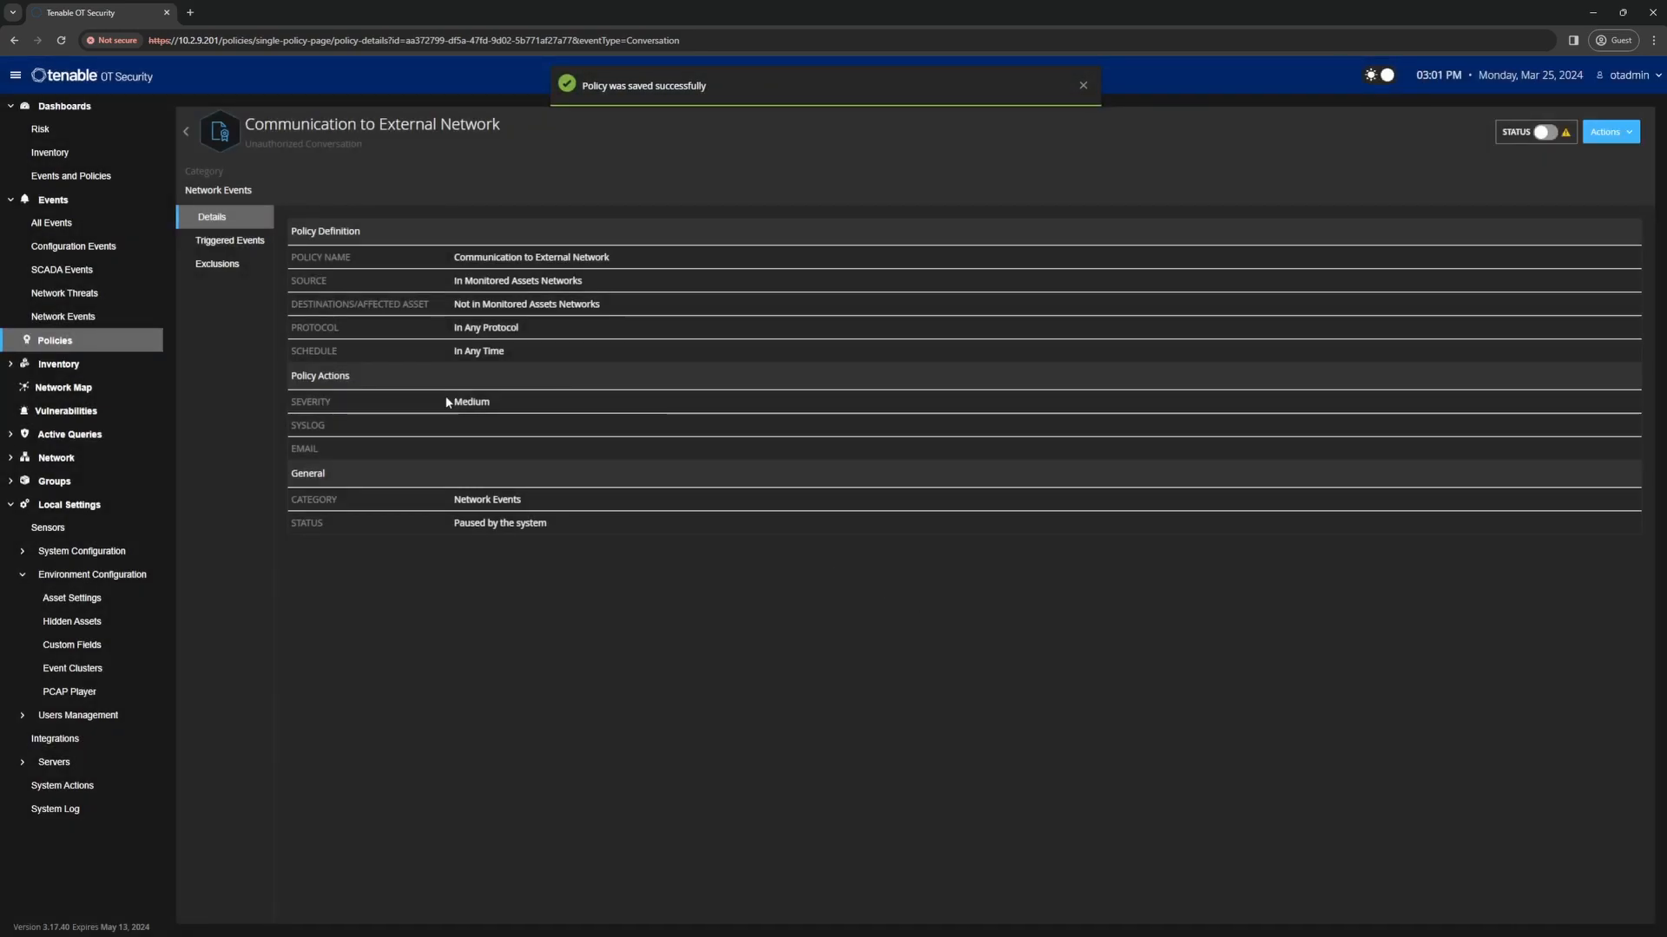
Step: Bulk resolve all the unresolved Communication to External Network events in All Events with the comment "Policy Update"
left_click(58, 227)
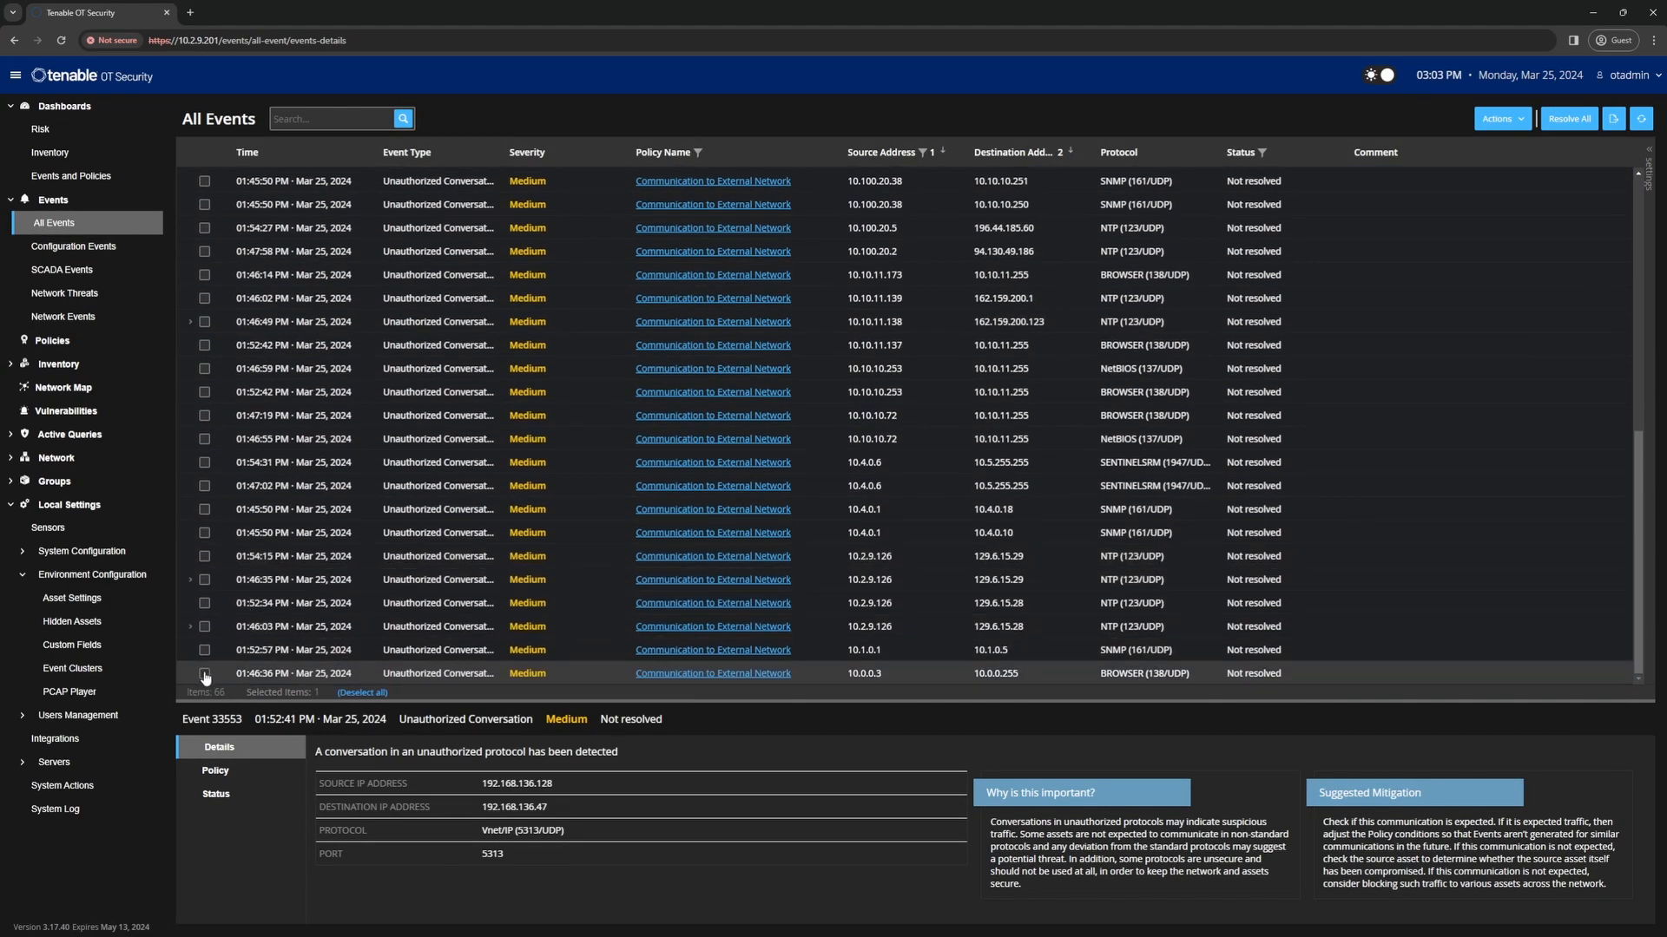
left_click(206, 674, "shift")
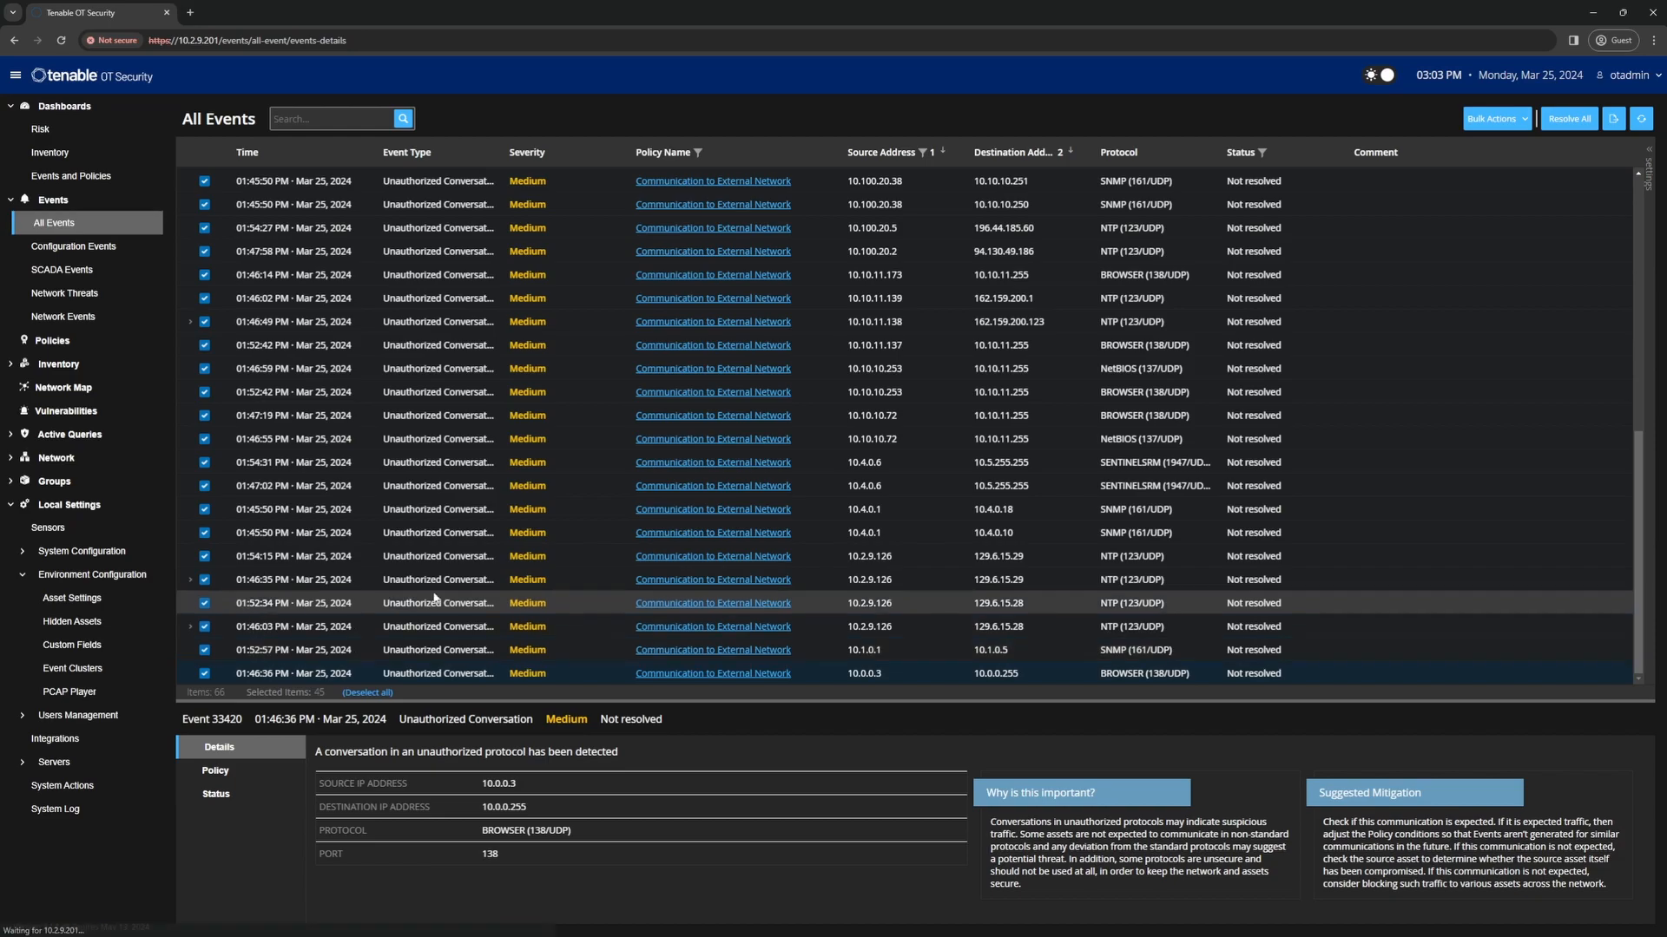
scroll(504, 538, "up", 6)
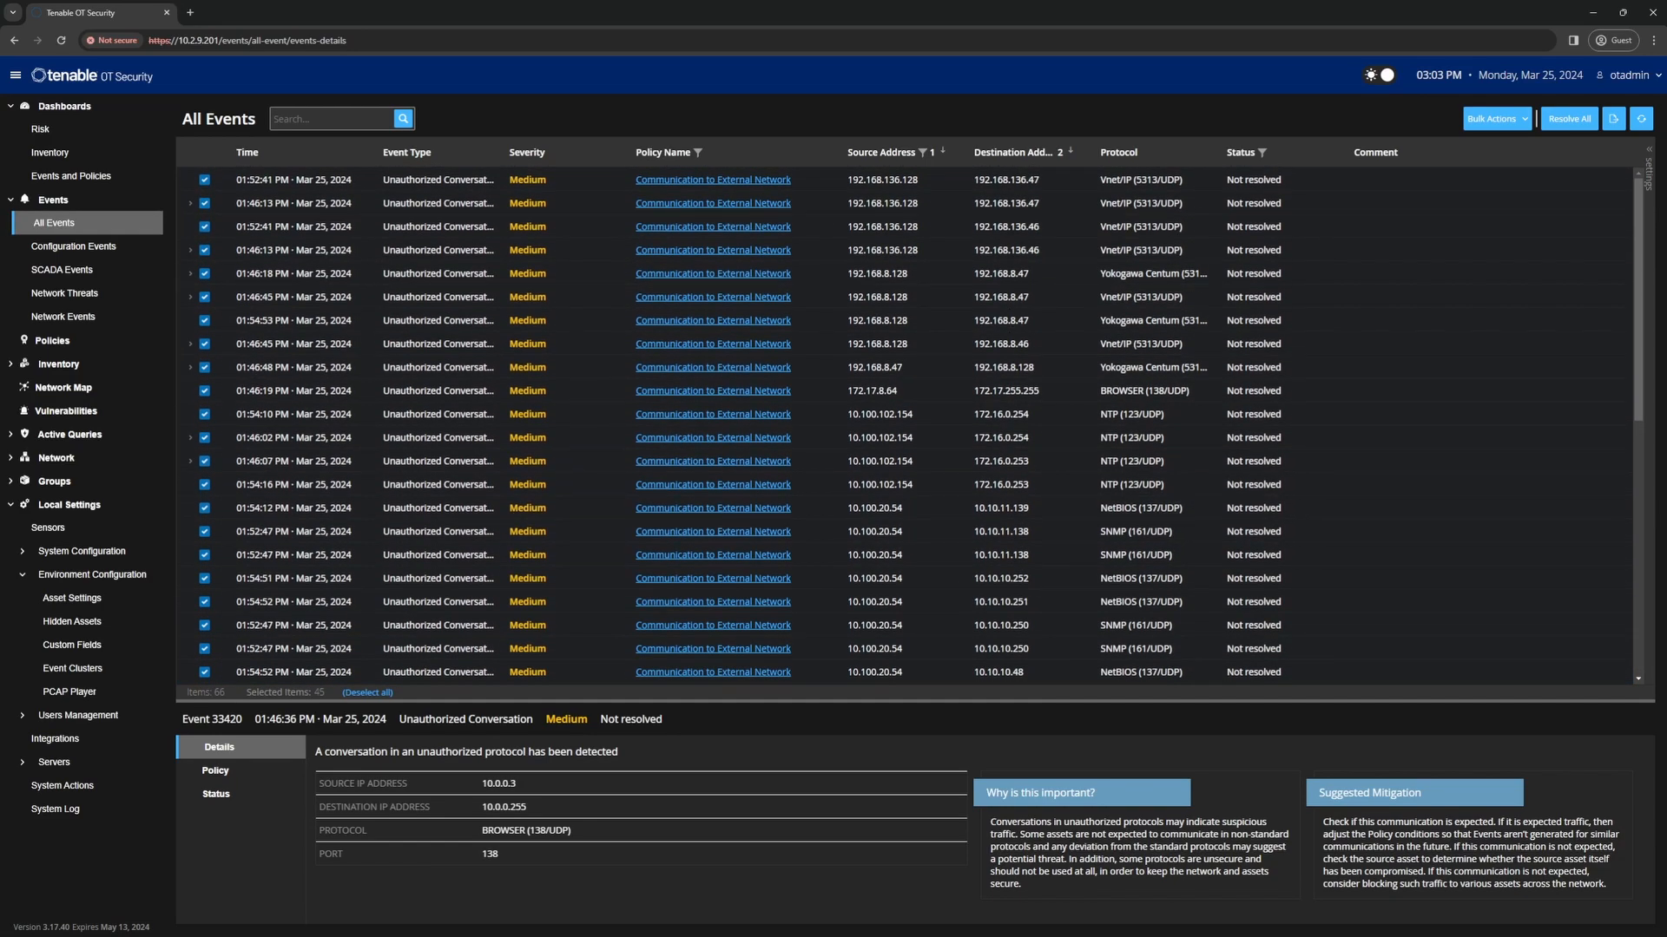
left_click(1514, 121)
left_click(1484, 146)
type("Policy Update")
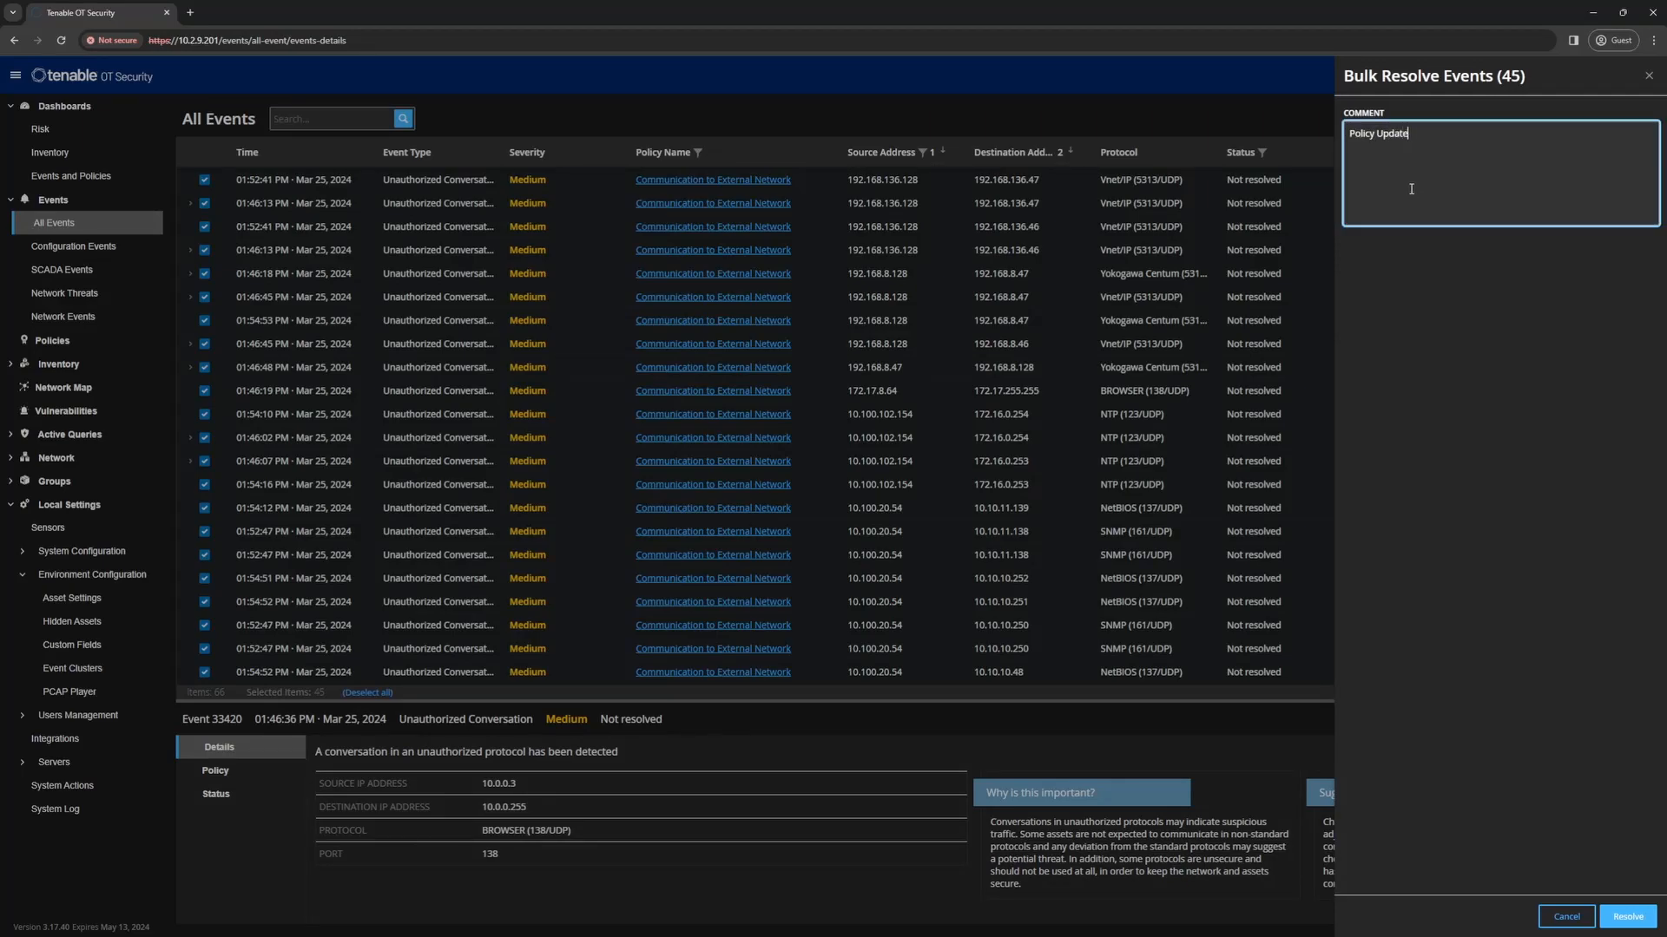
left_click(1627, 917)
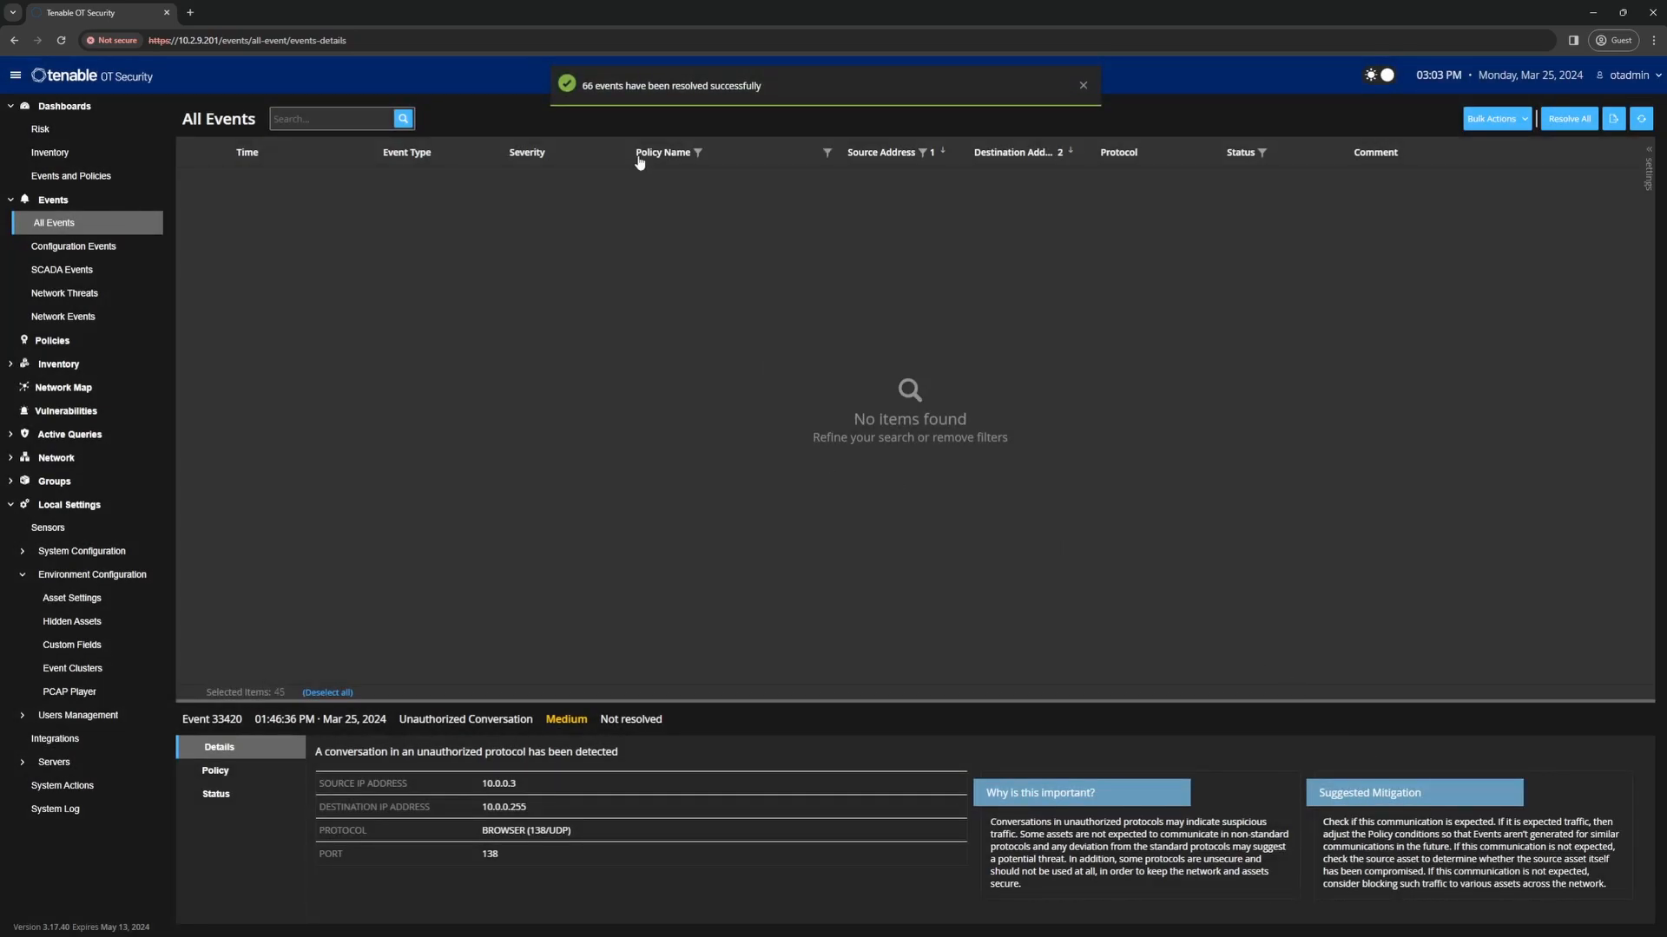
Step: Reset the Policy Name filter in All Events to include all policies
left_click(827, 153)
left_click(827, 204)
left_click(908, 315)
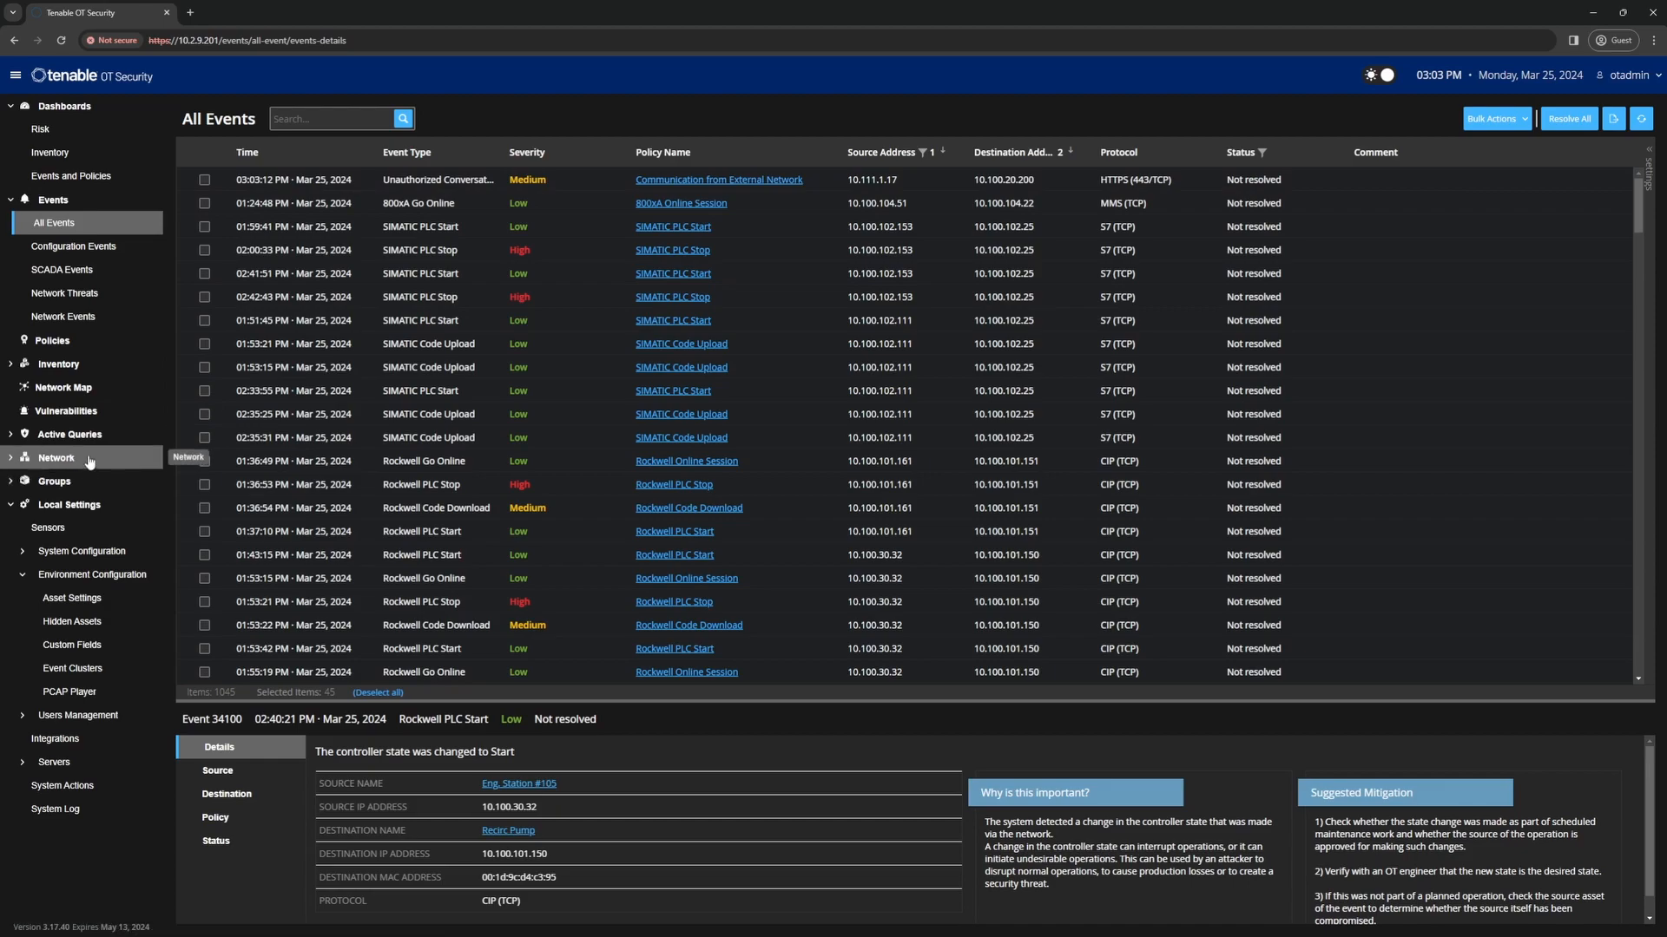
Step: Find the turned-off Communication to External Network policy by searching the policies for "external", and enable it
left_click(60, 341)
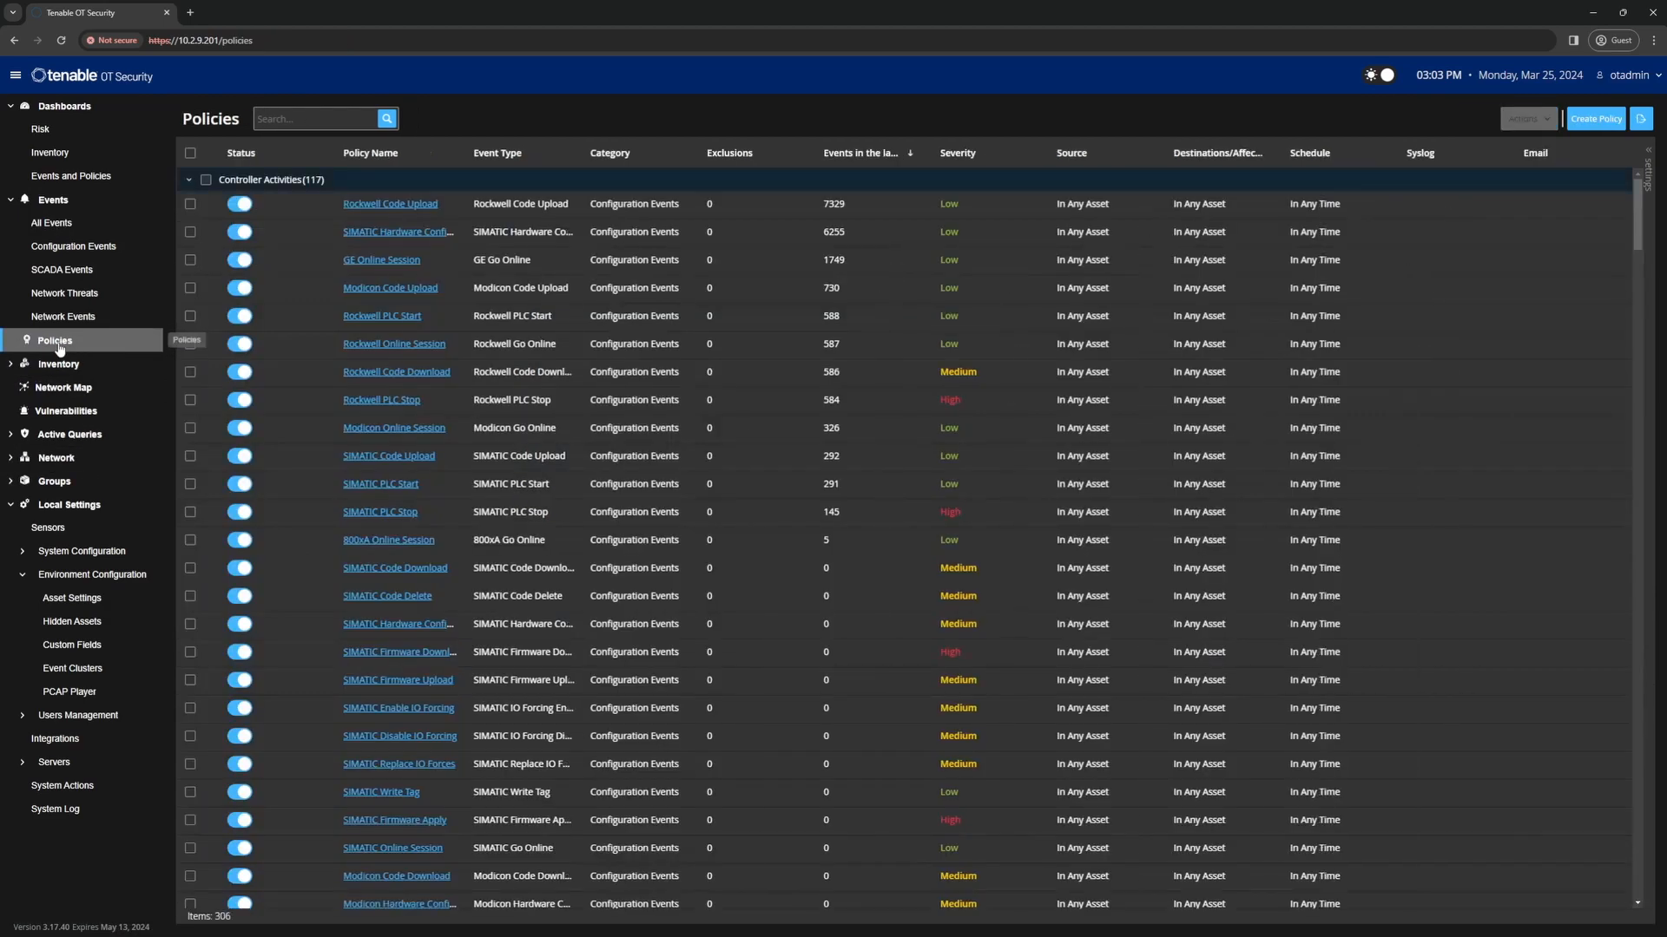
mouse_move(265, 213)
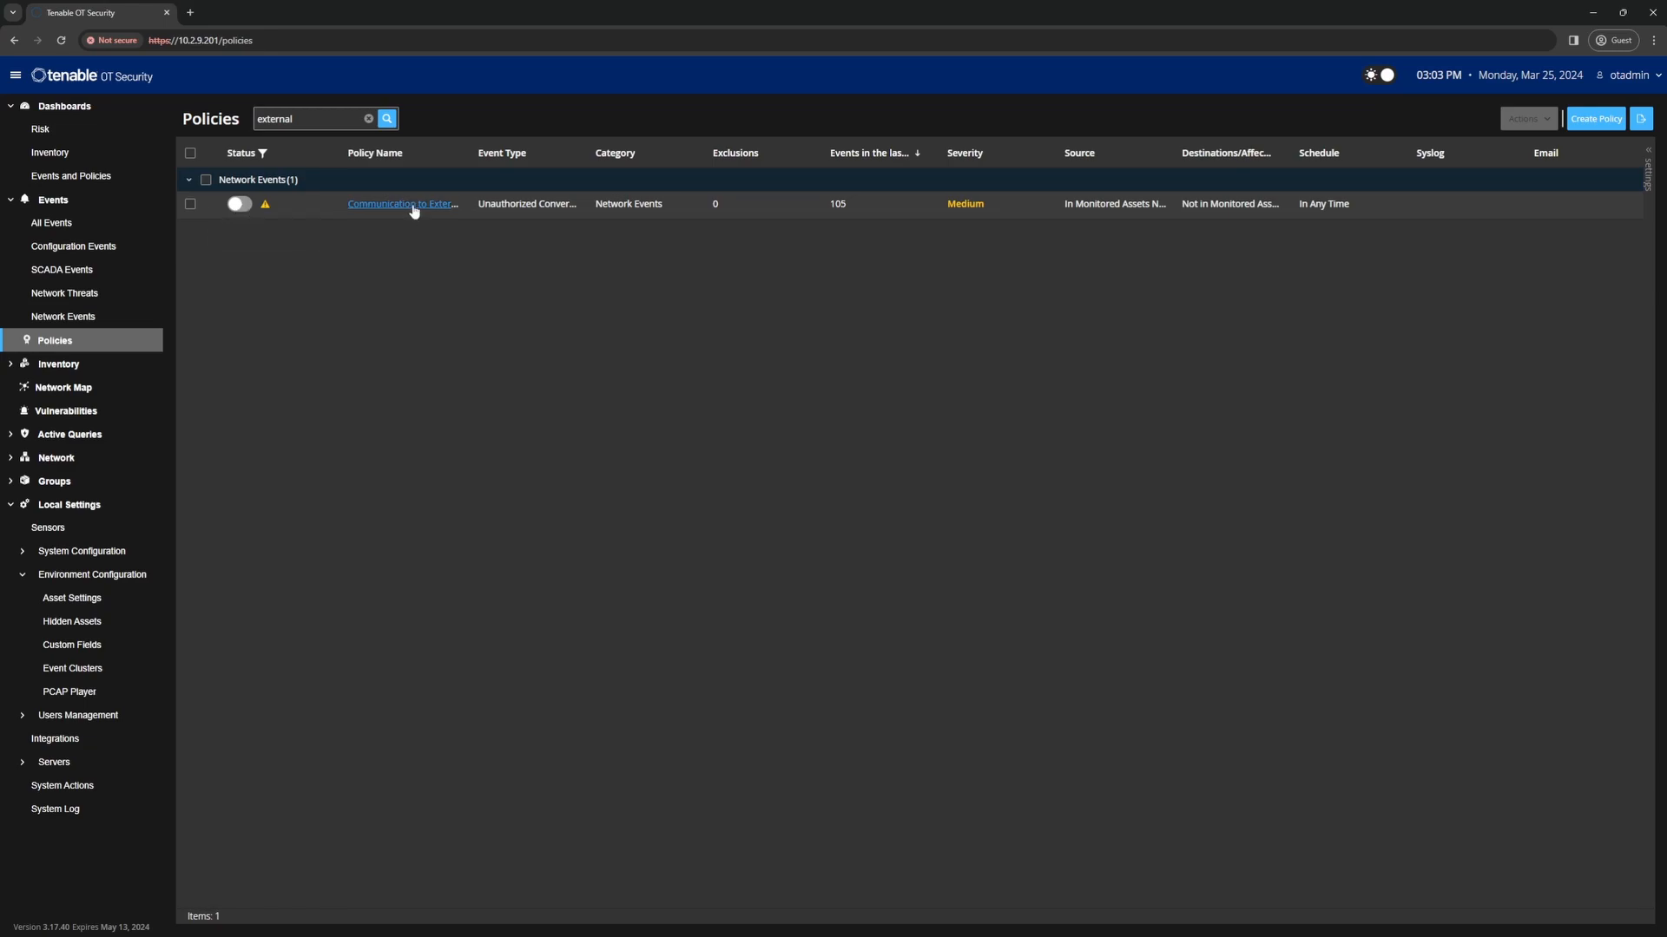
left_click(241, 211)
left_click(241, 211)
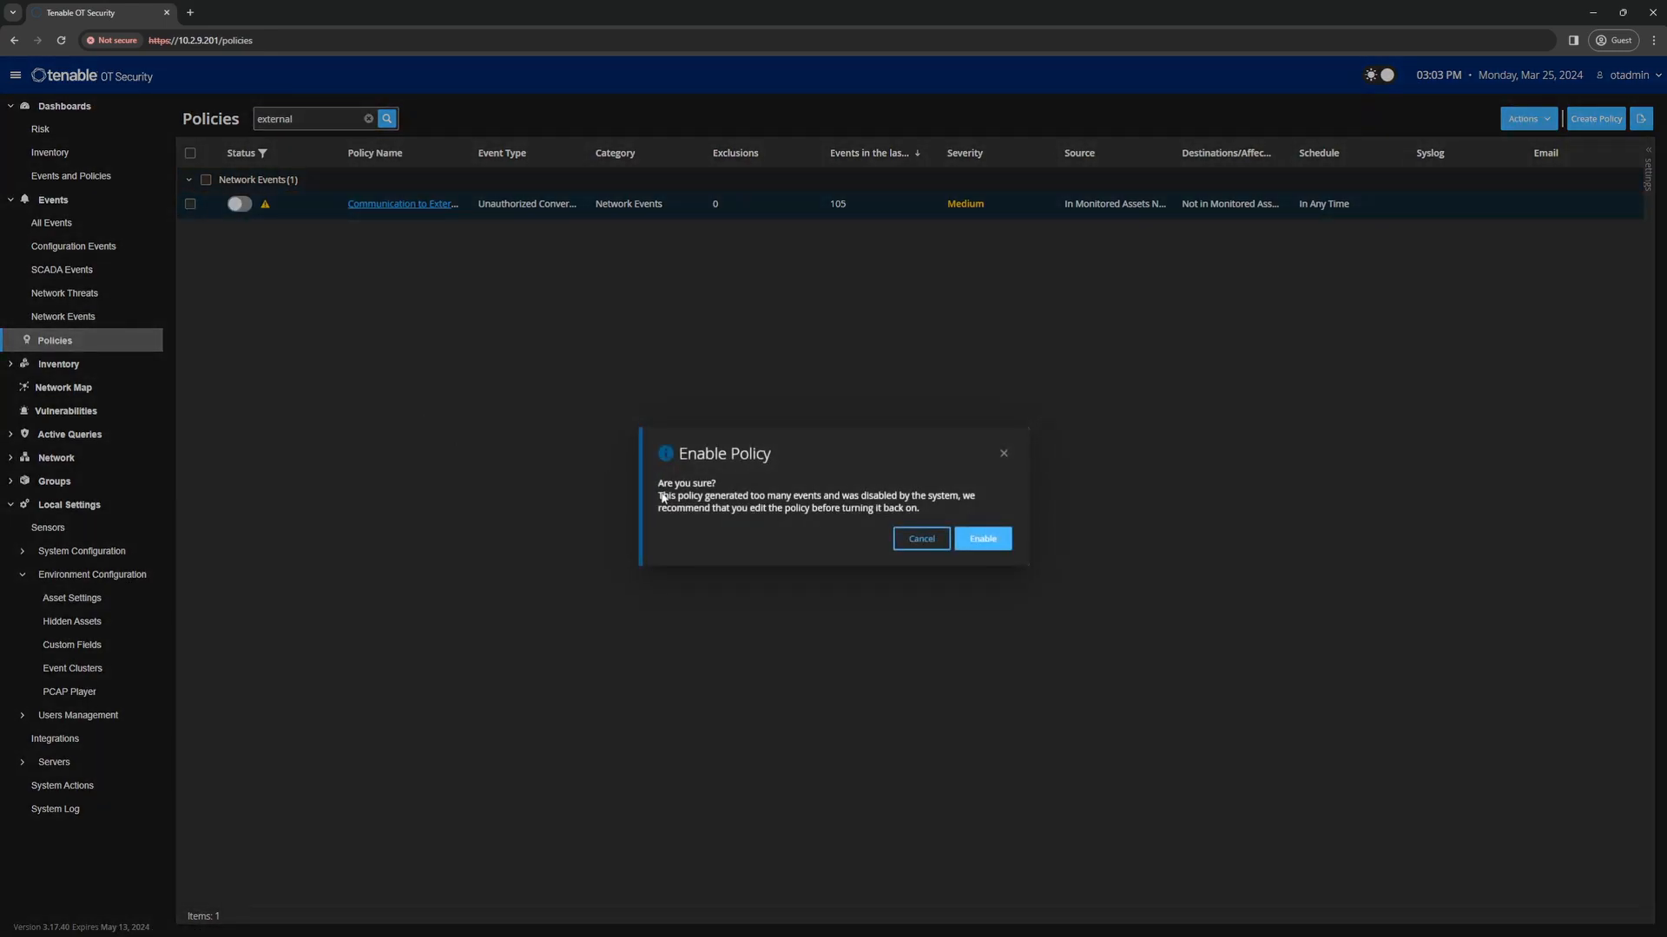
left_click(981, 539)
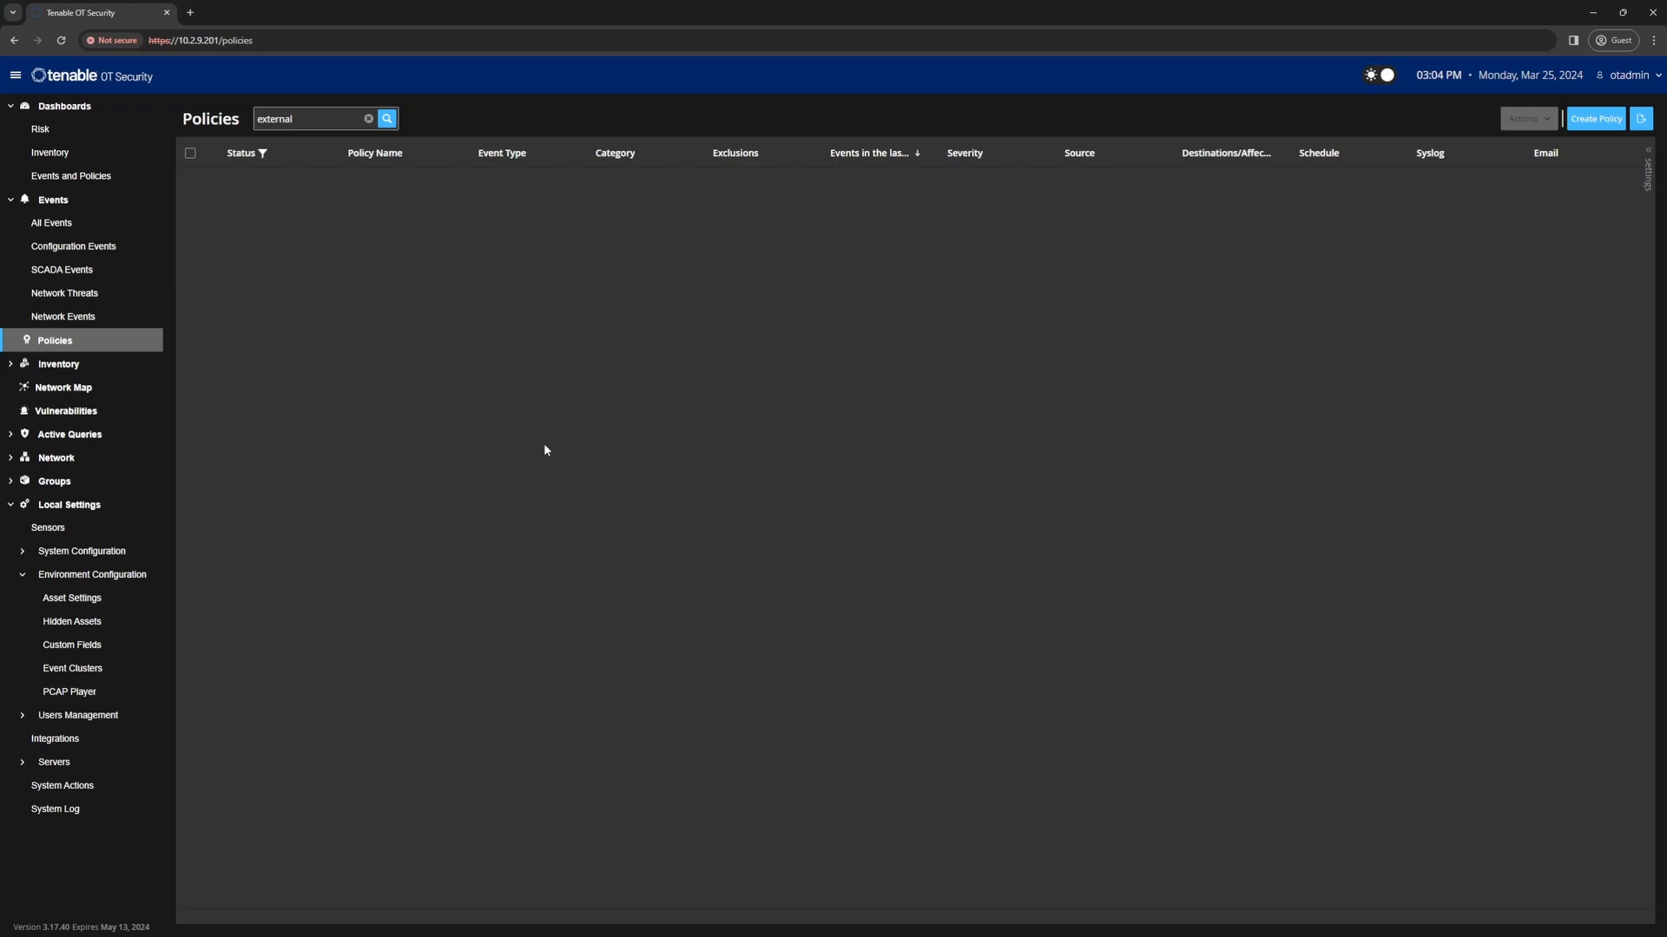
Step: Clear the policy search to view the remaining turned-off policies, and return to All Events
left_click(367, 118)
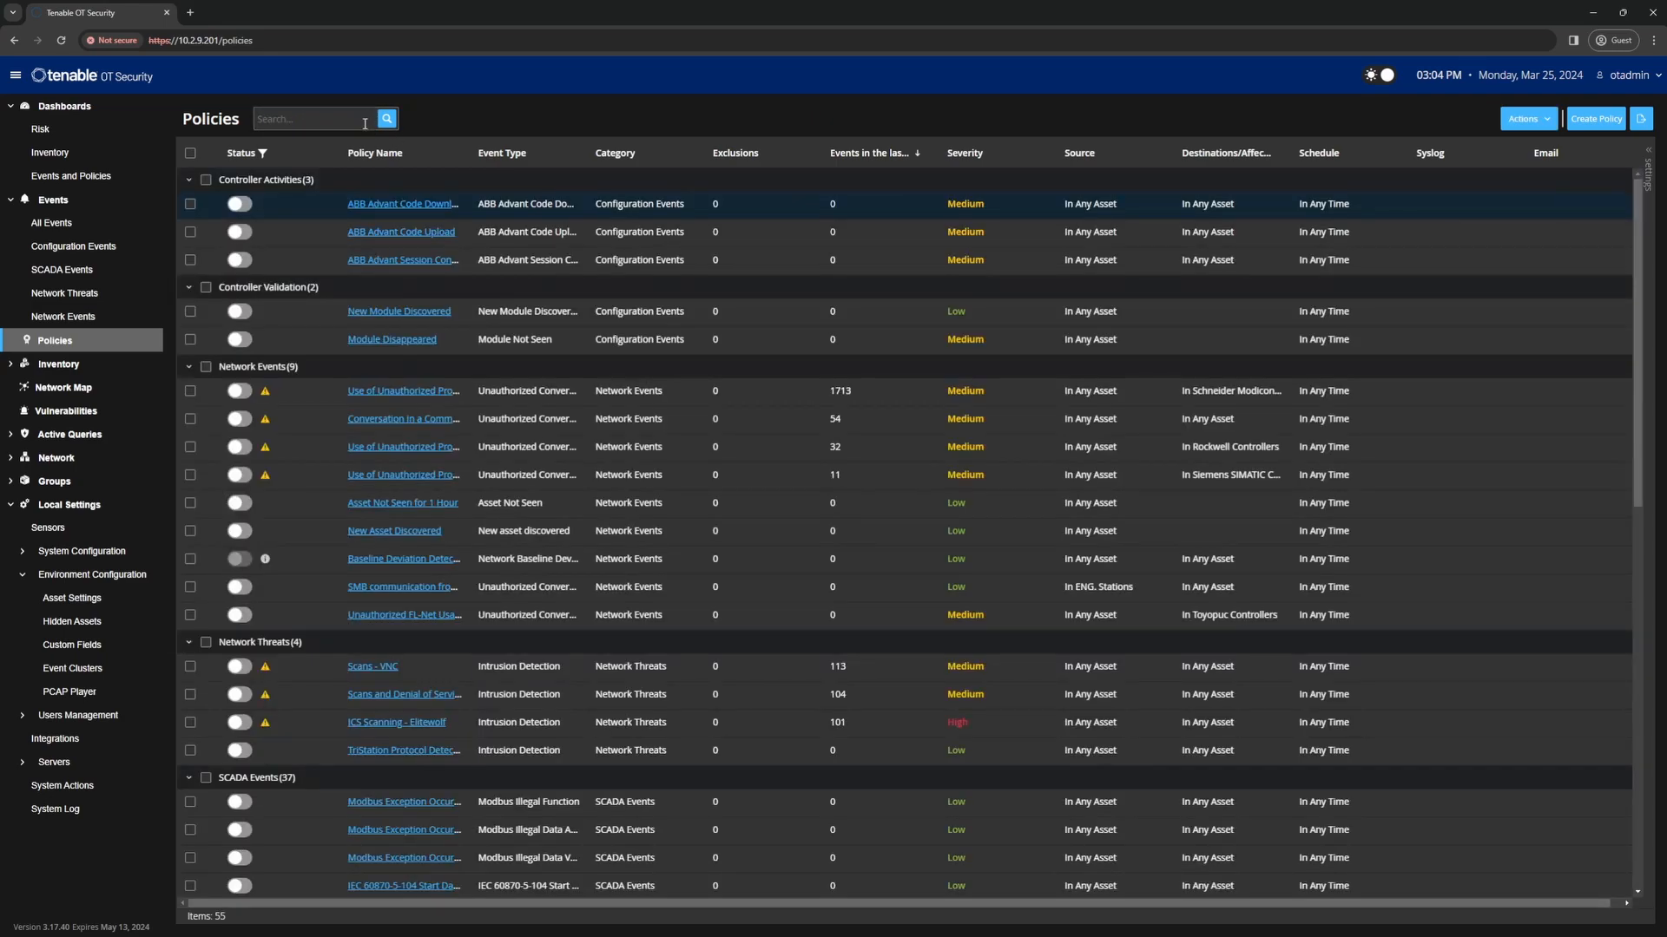
left_click(57, 228)
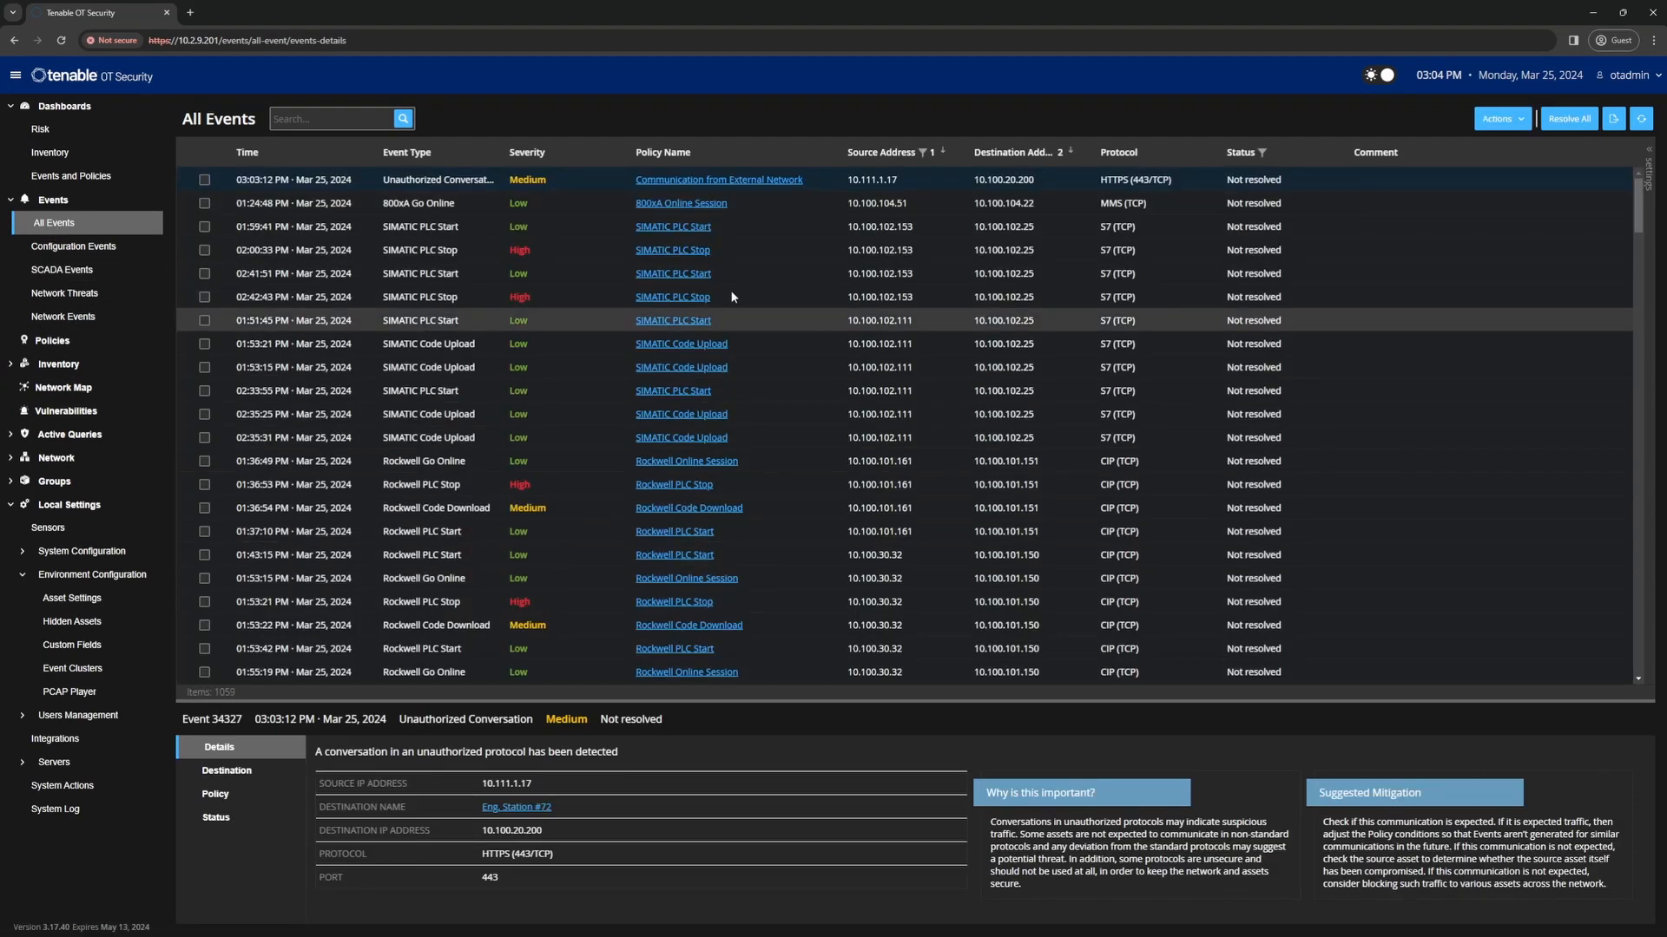